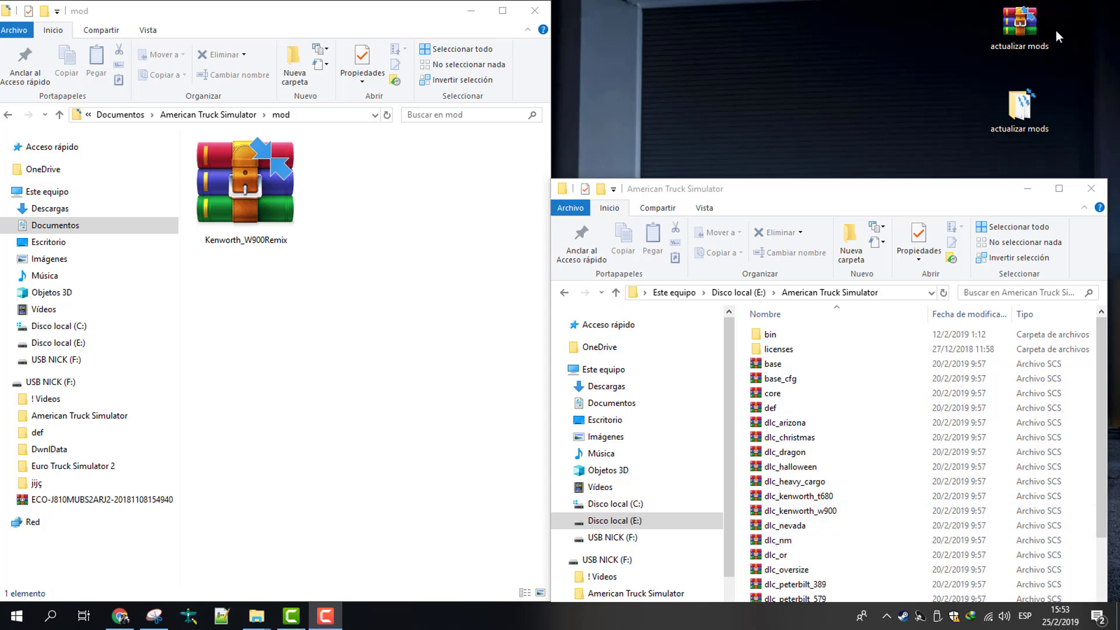
Extract the Kenworth_W900Remix archive into its own folder inside the mod folder, and delete the original archive
click(1035, 33)
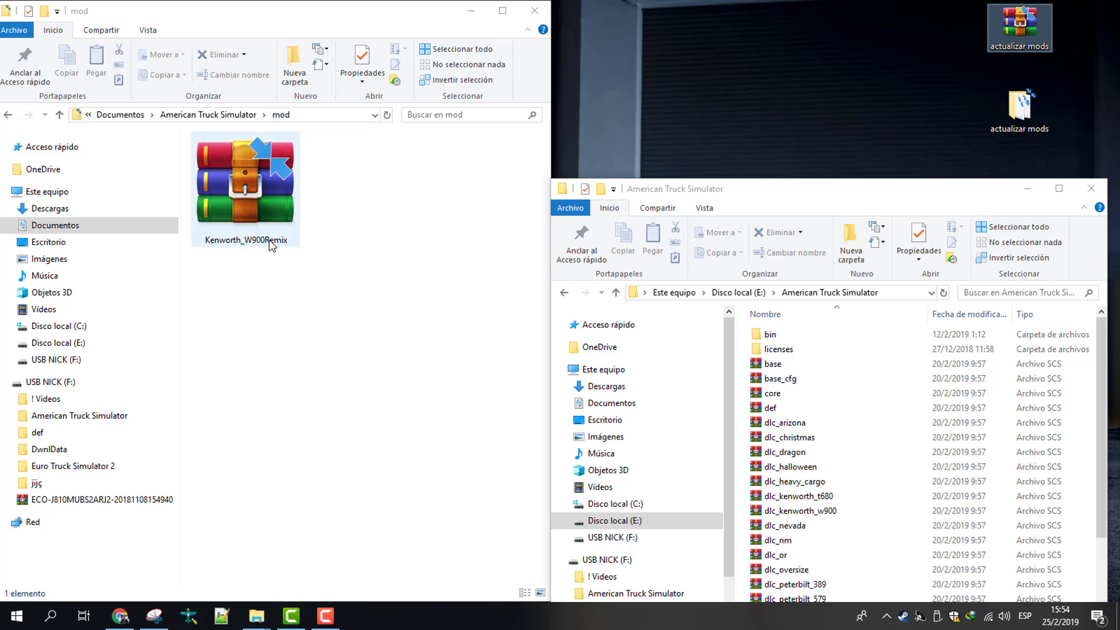
click(253, 187)
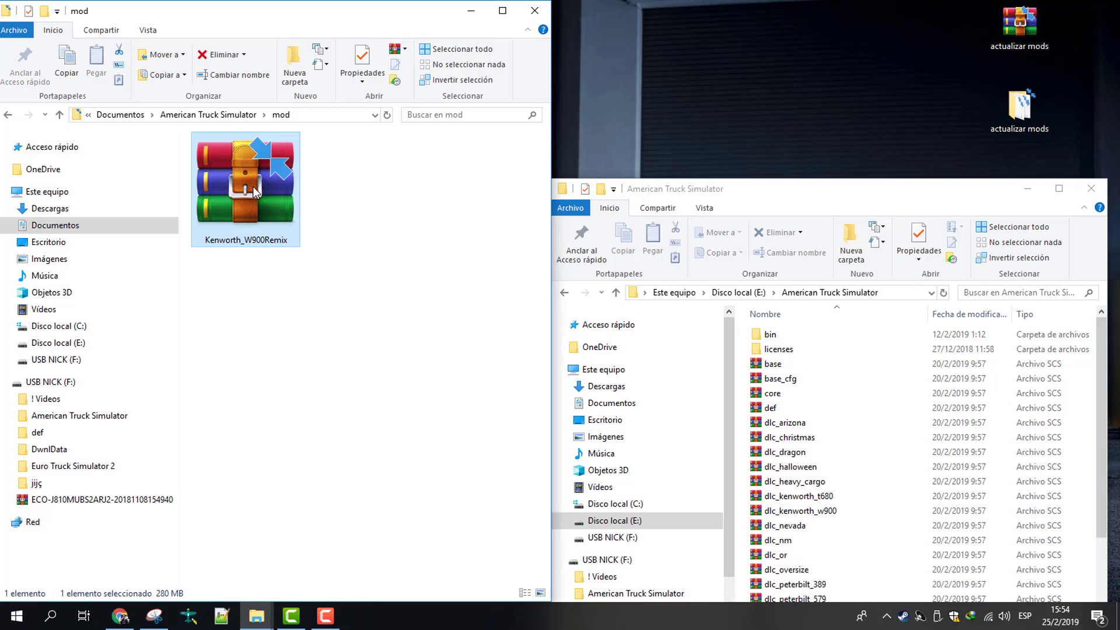
right_click(253, 187)
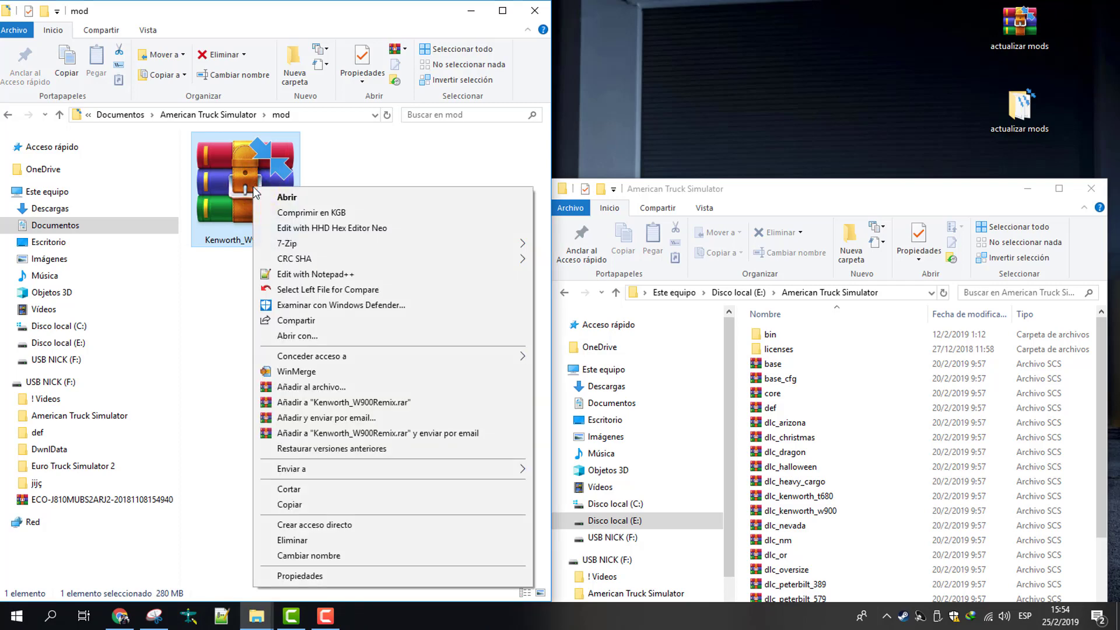
click(277, 200)
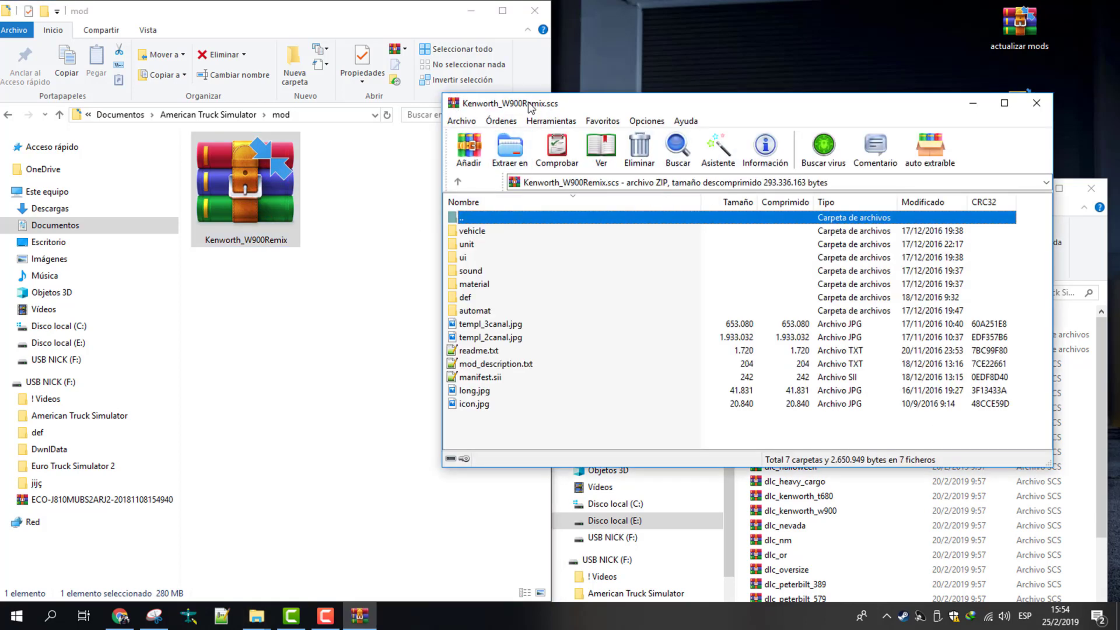
click(510, 150)
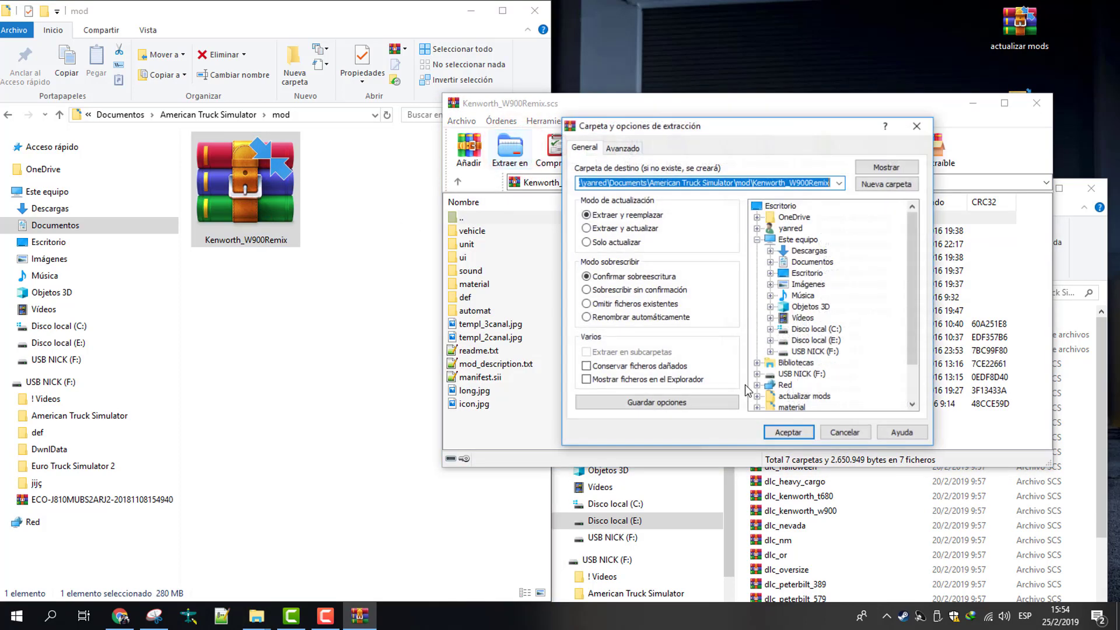
click(785, 432)
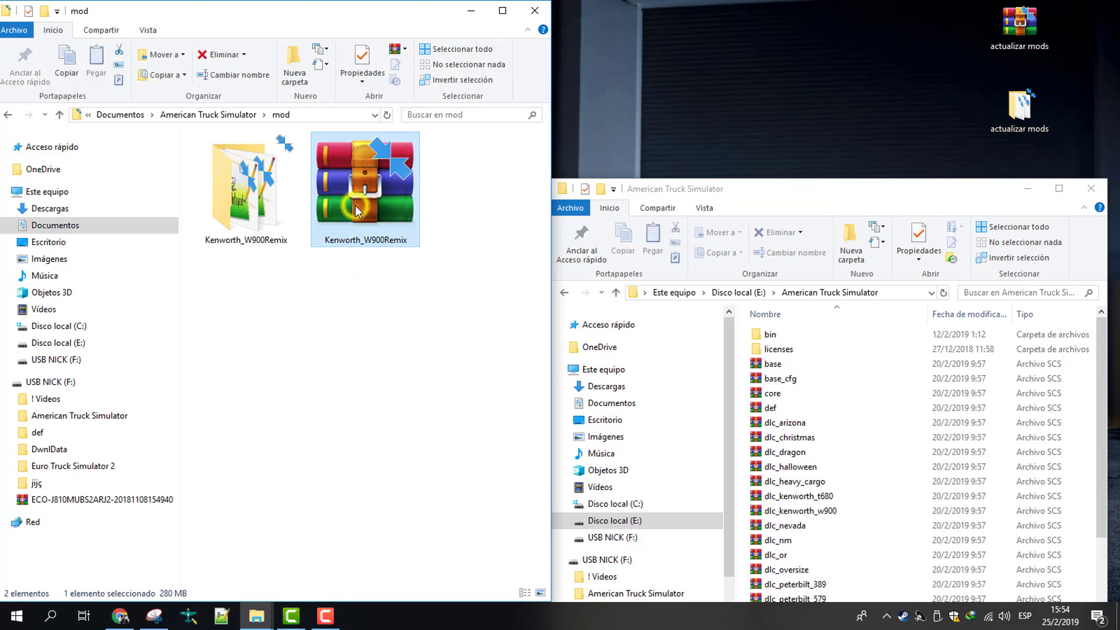
right_click(355, 205)
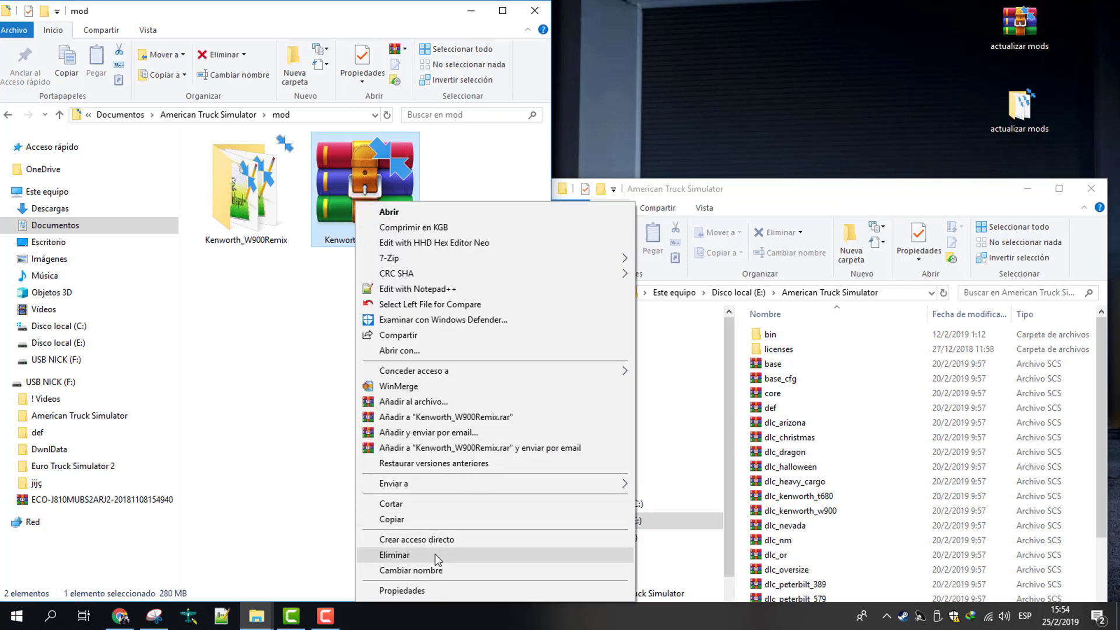
click(394, 554)
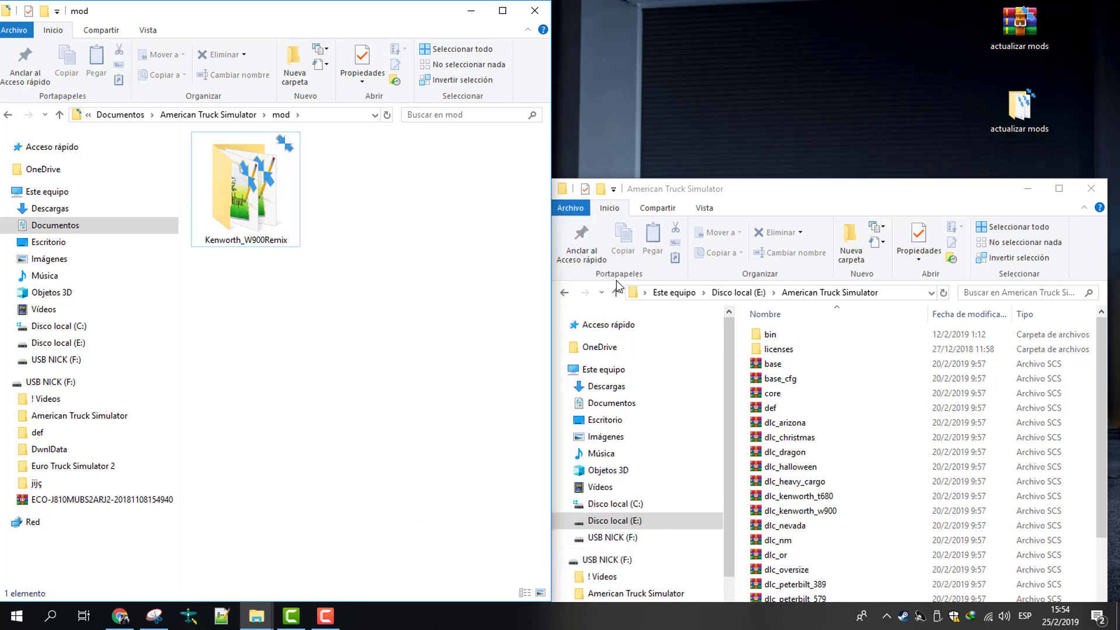
Open the actualizar mods folder on the desktop and examine its camera, extractor and code files
click(748, 187)
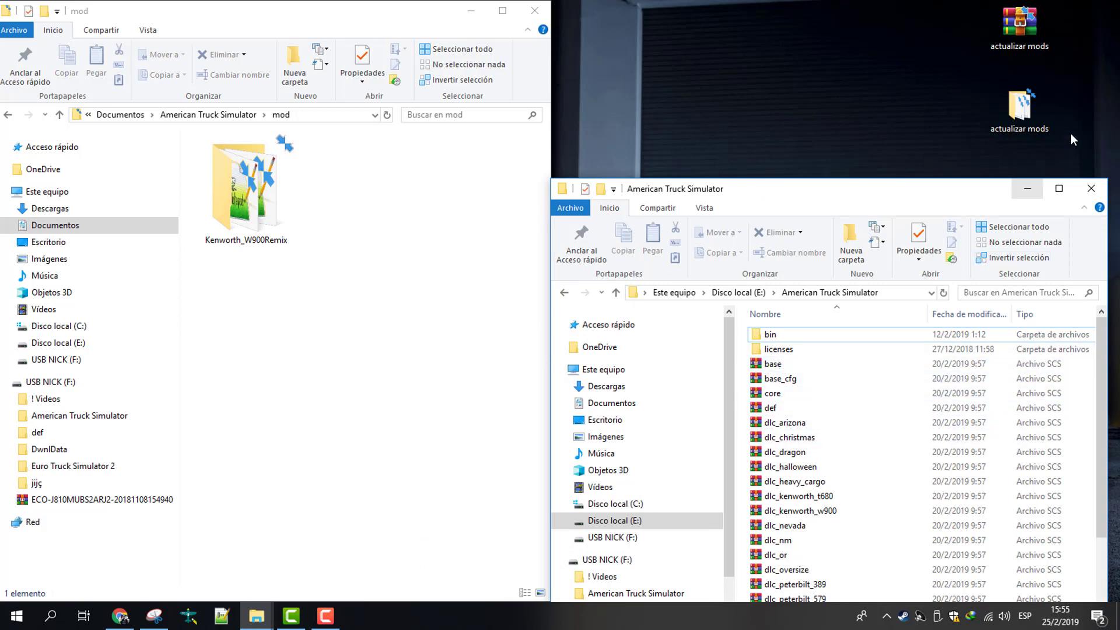
double_click(1017, 108)
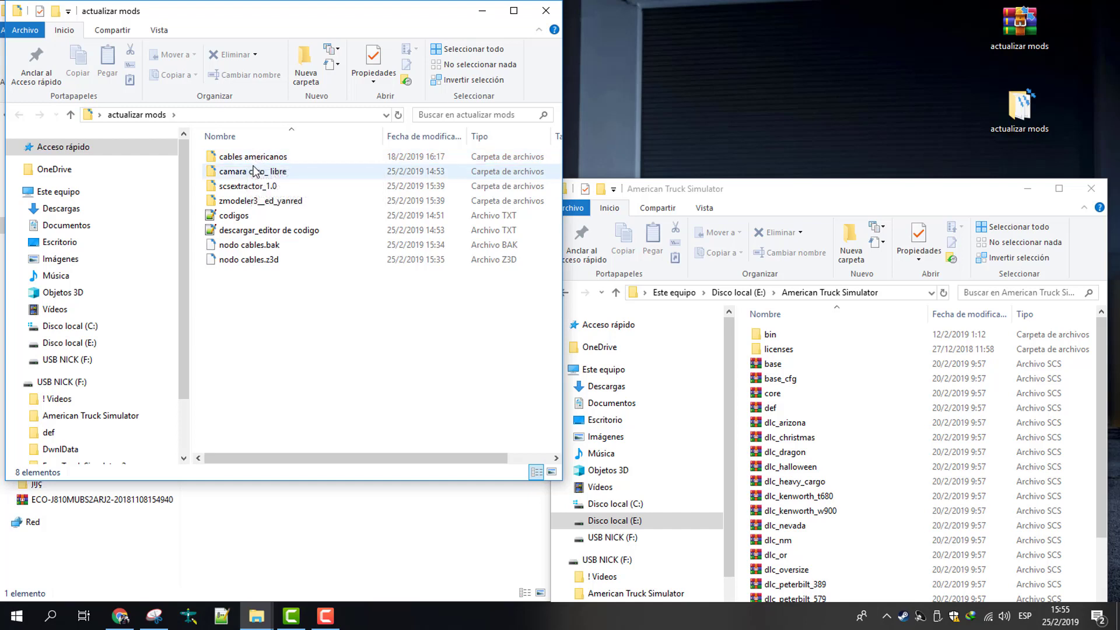
click(254, 171)
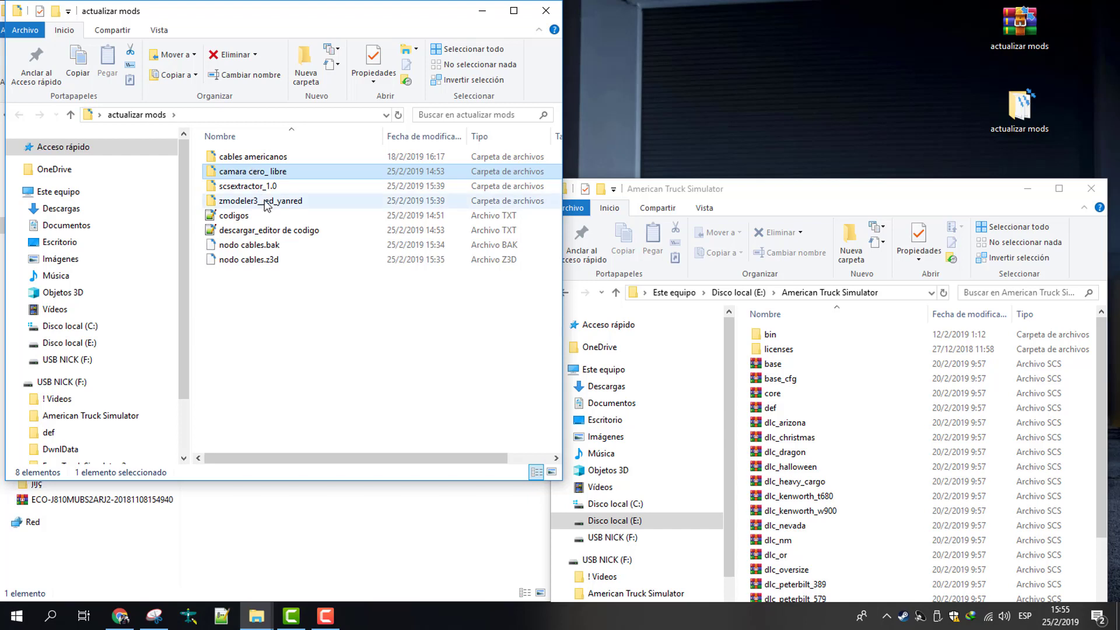
click(260, 187)
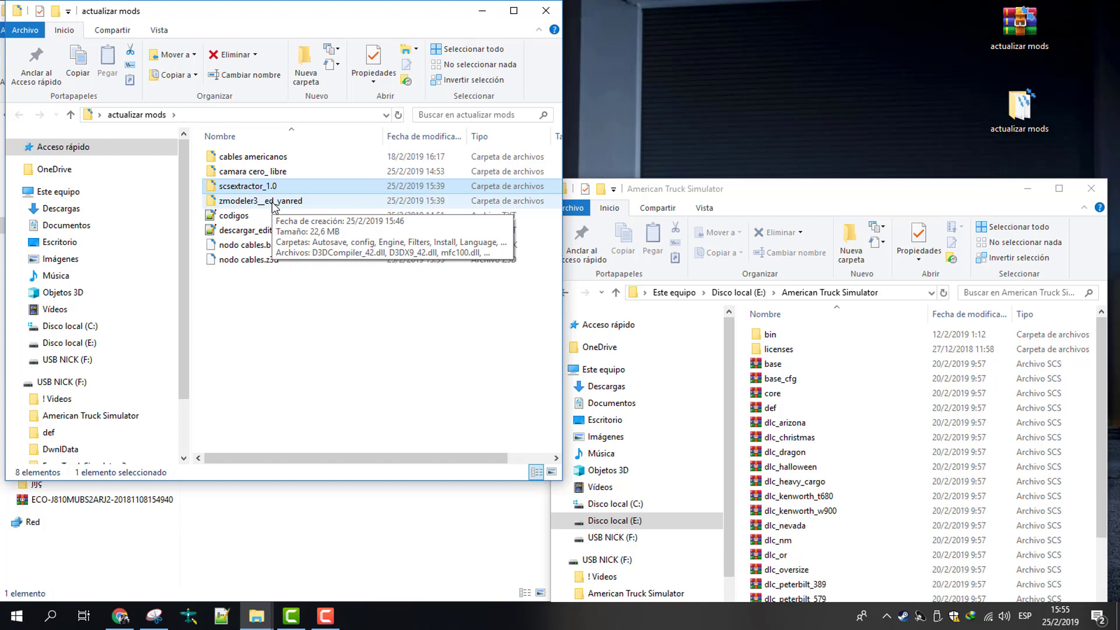
click(238, 219)
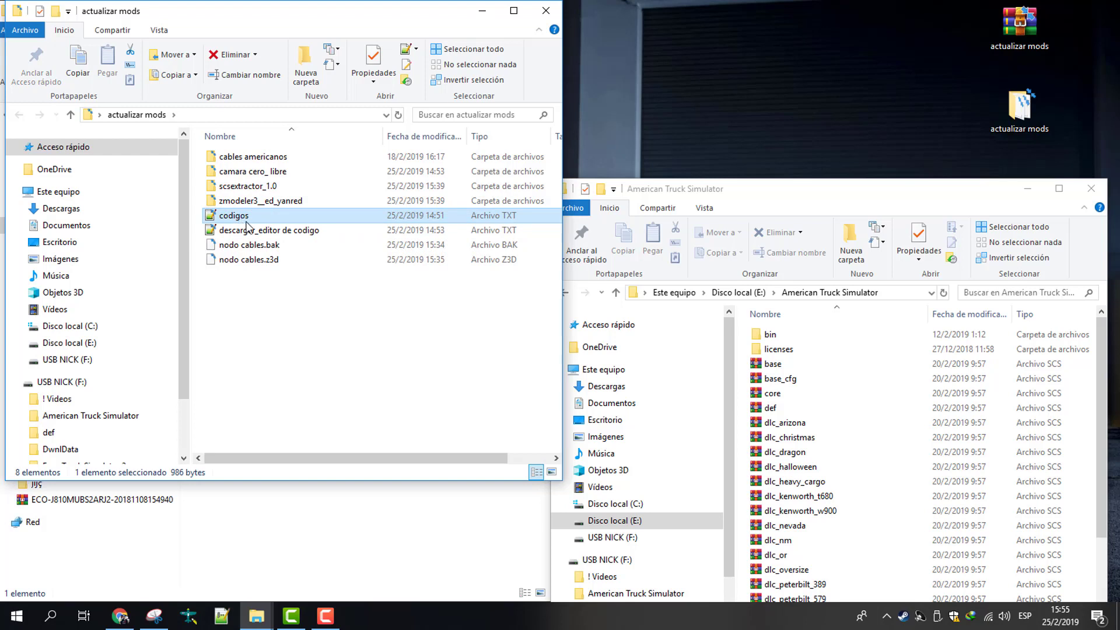
click(251, 233)
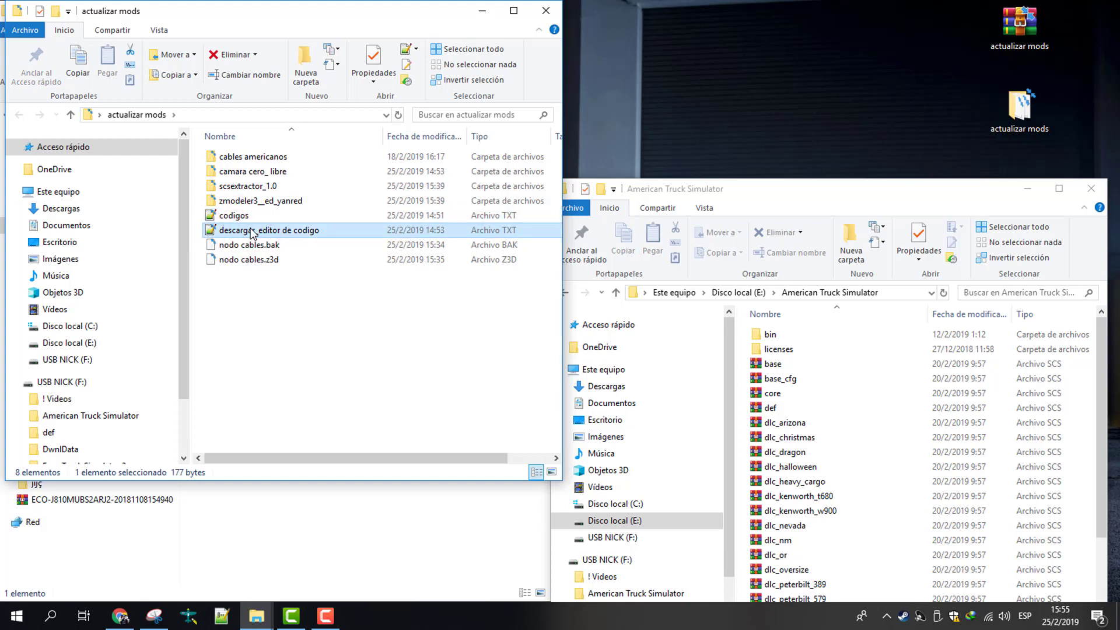
View the Notepad++ 7.5.6 download page in Chrome, and return to the actualizar mods folder to point out the two nodo cables files
click(119, 617)
click(560, 12)
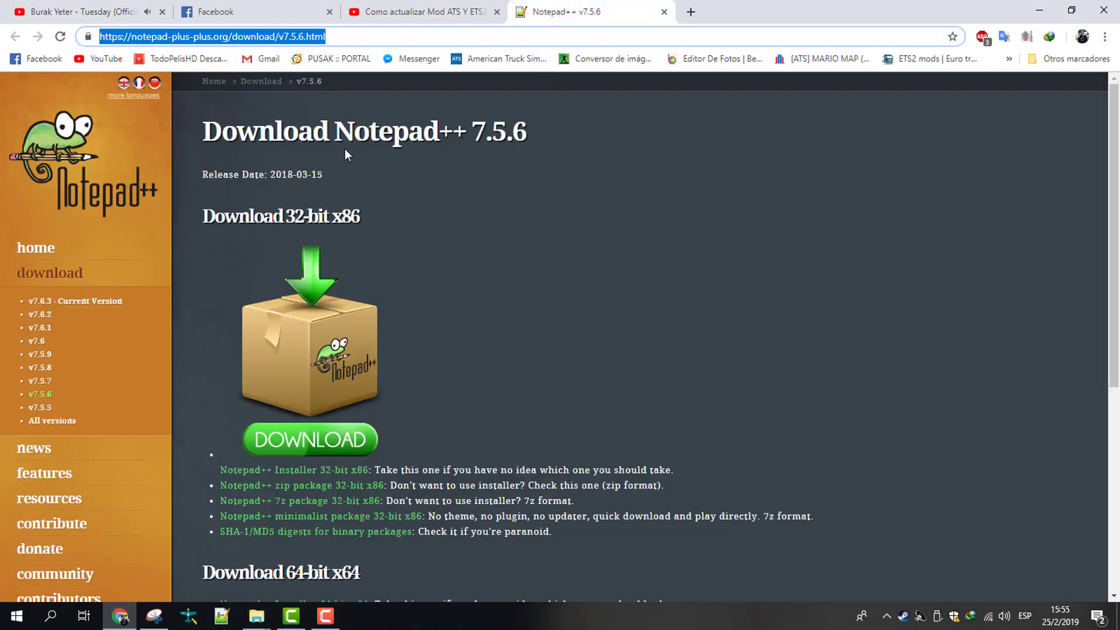
click(1043, 15)
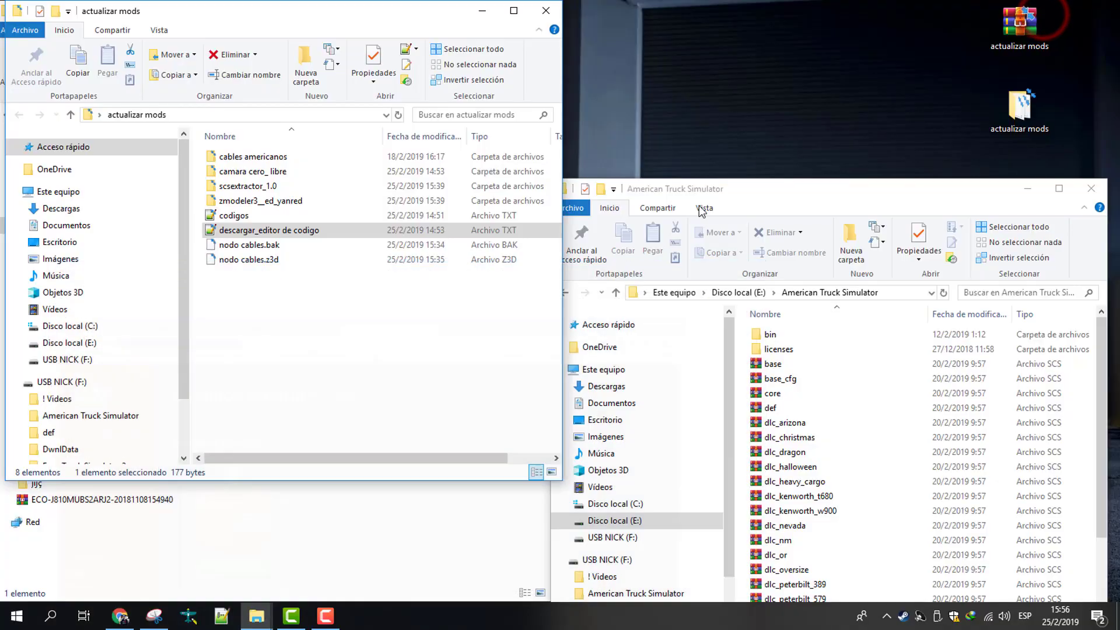
drag(275, 304, 251, 247)
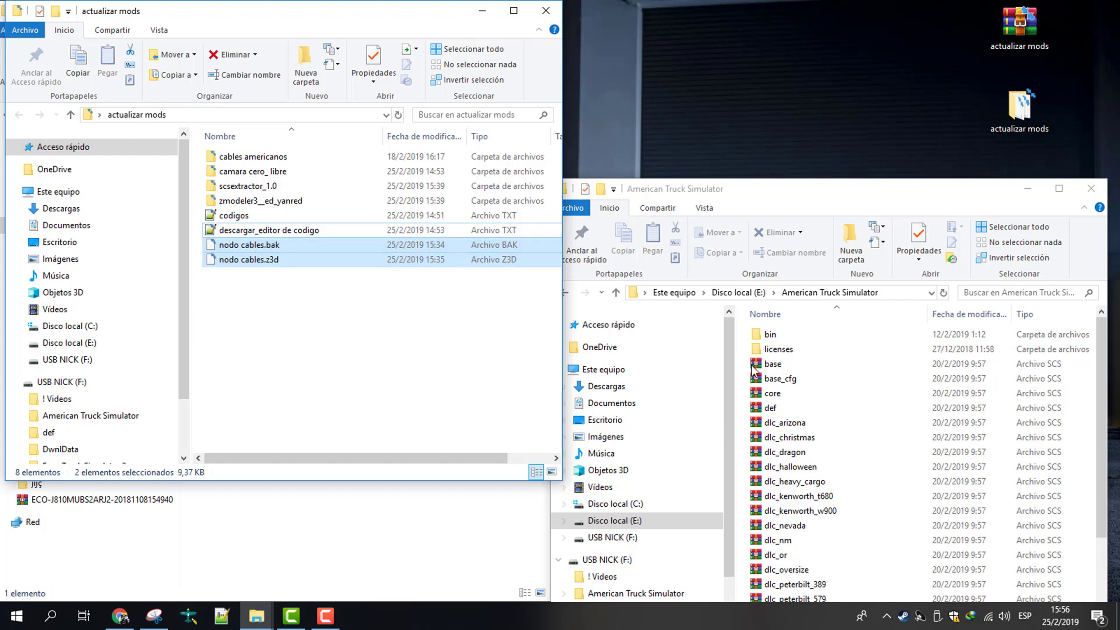
click(377, 310)
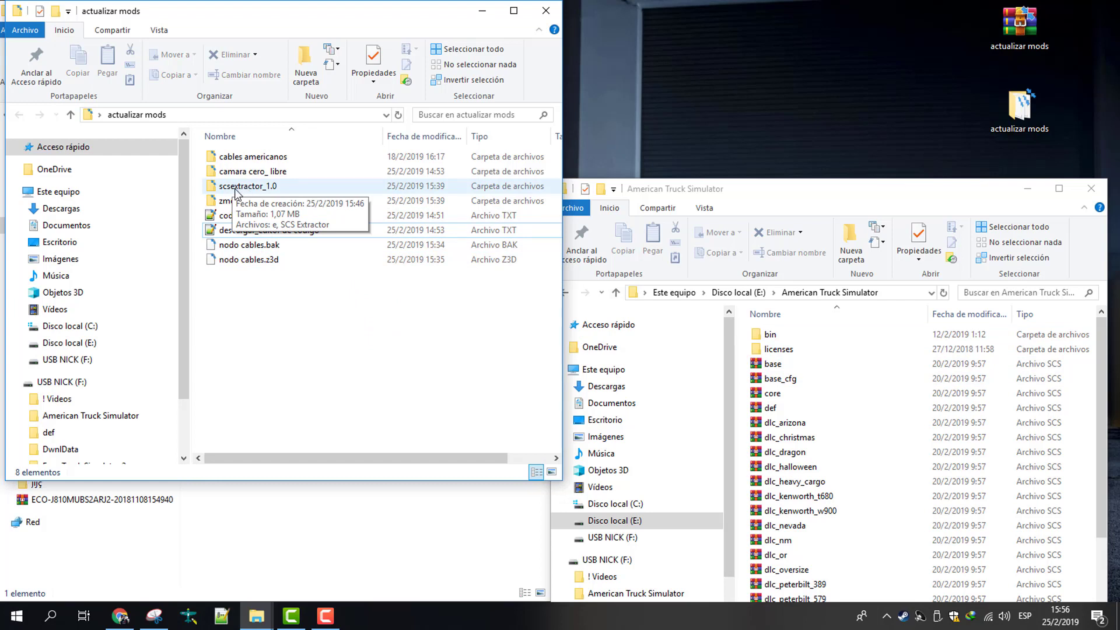
Launch SCS Extractor from the scsextractor_1.0 folder and place its window clear of the game folder
double_click(237, 188)
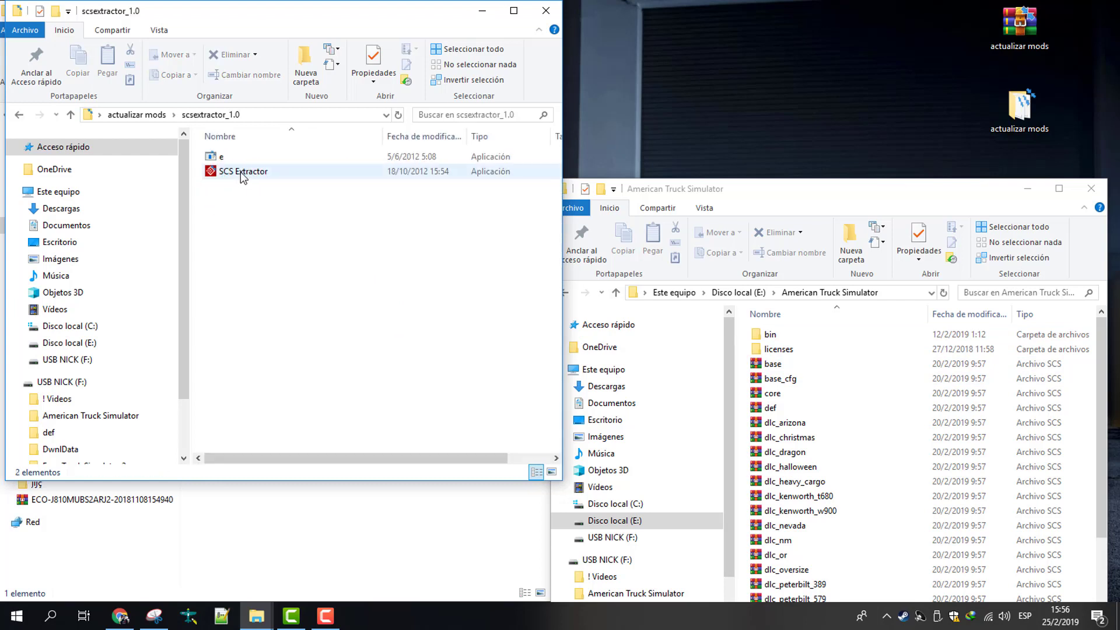
click(241, 172)
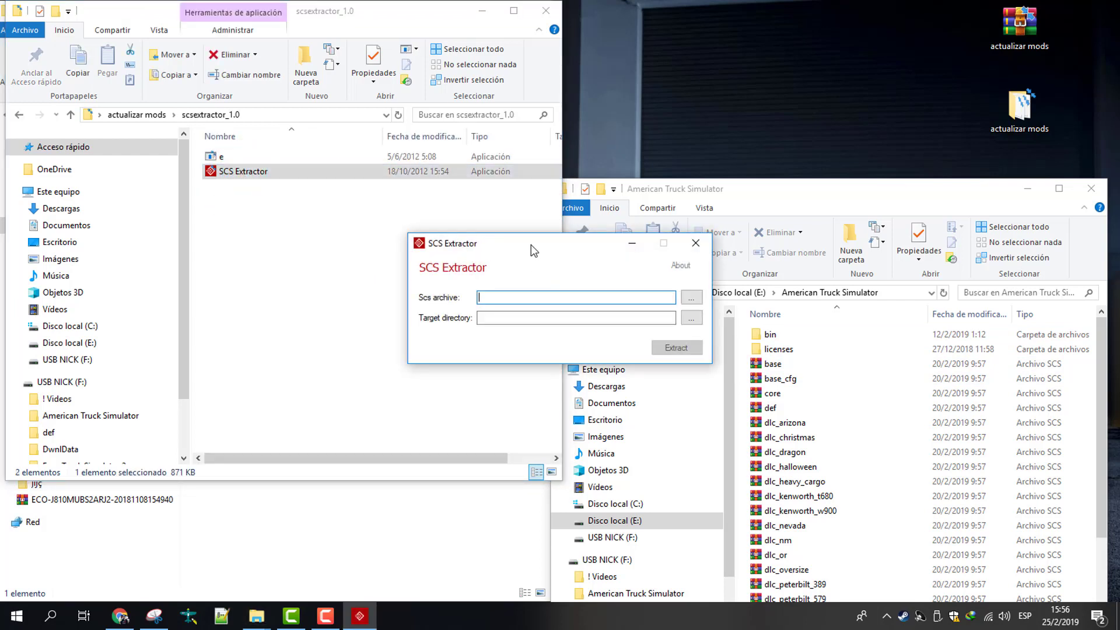
drag(531, 244, 192, 254)
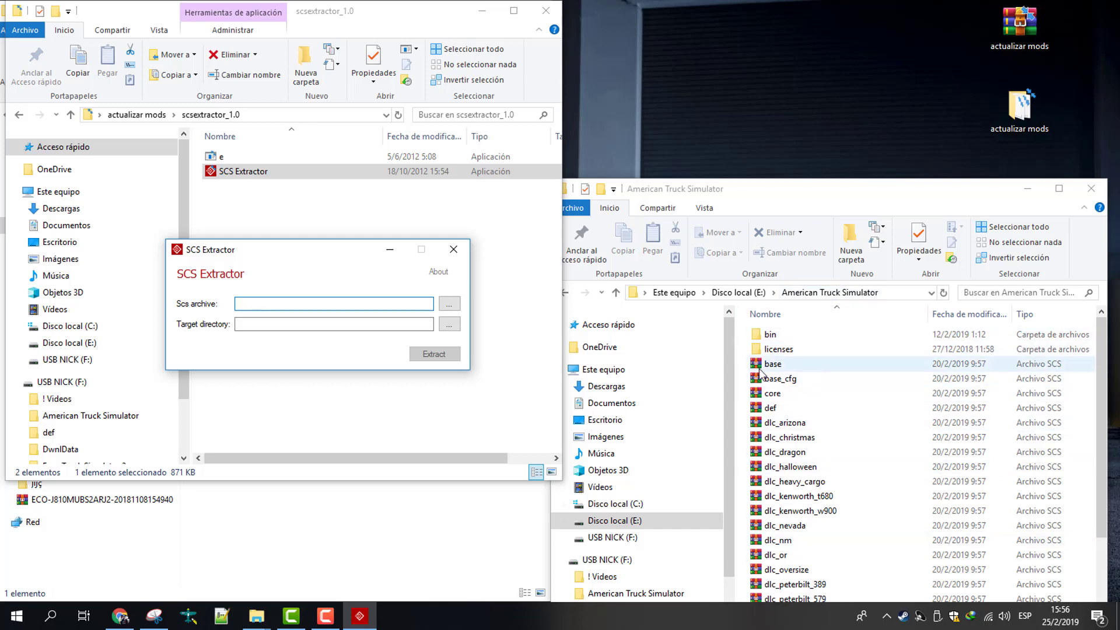
Create a new folder named bas in the American Truck Simulator game folder on drive E:
right_click(743, 345)
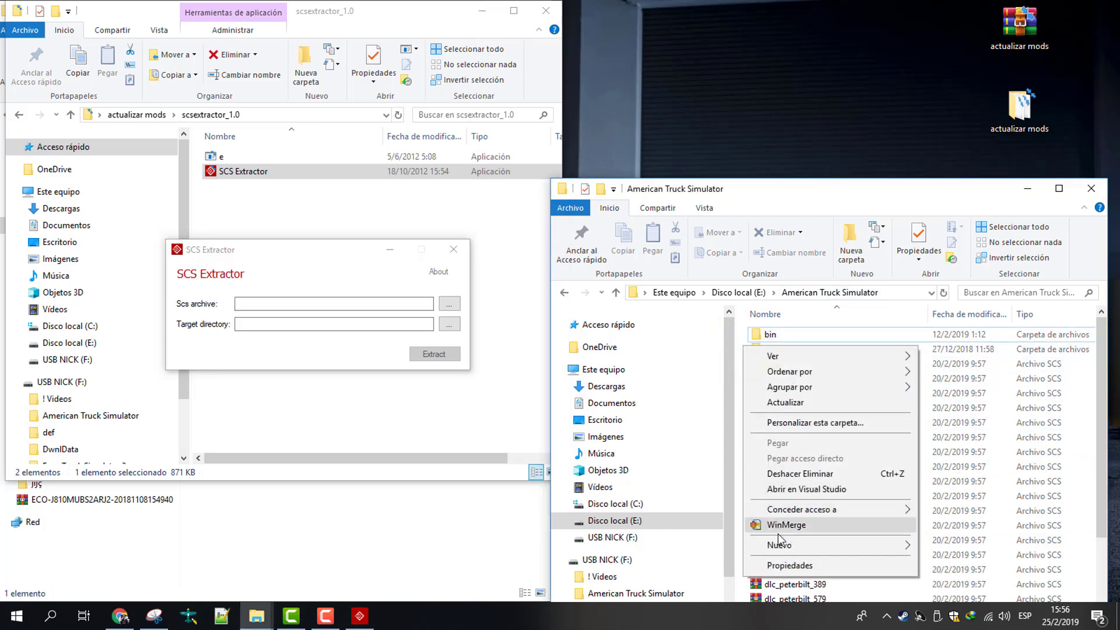
click(779, 546)
click(601, 387)
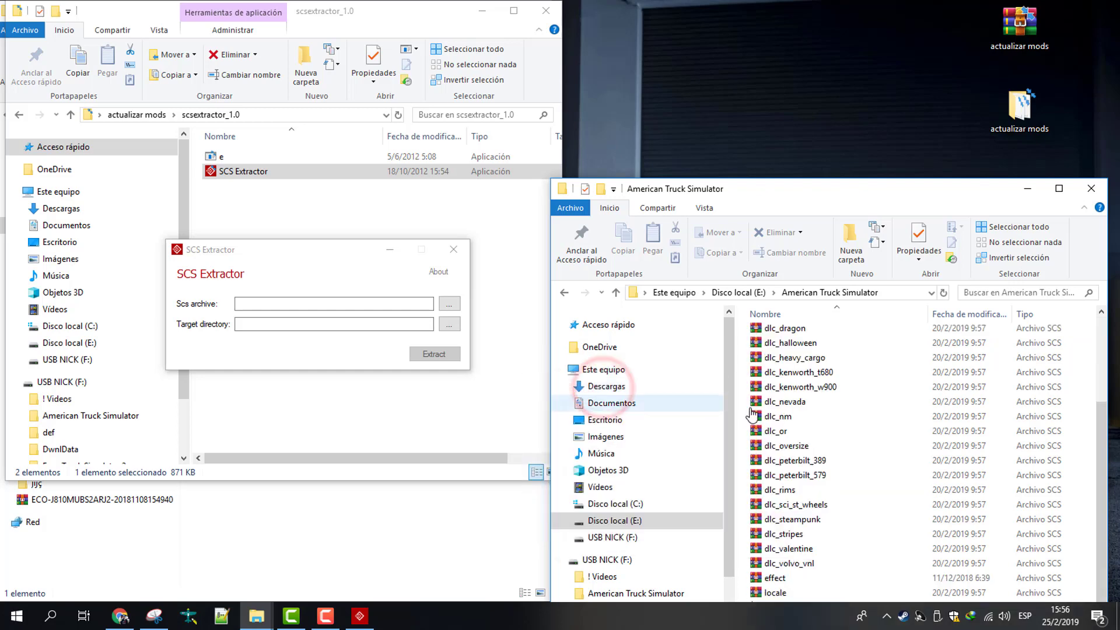
key(BackSpace)
text(bas)
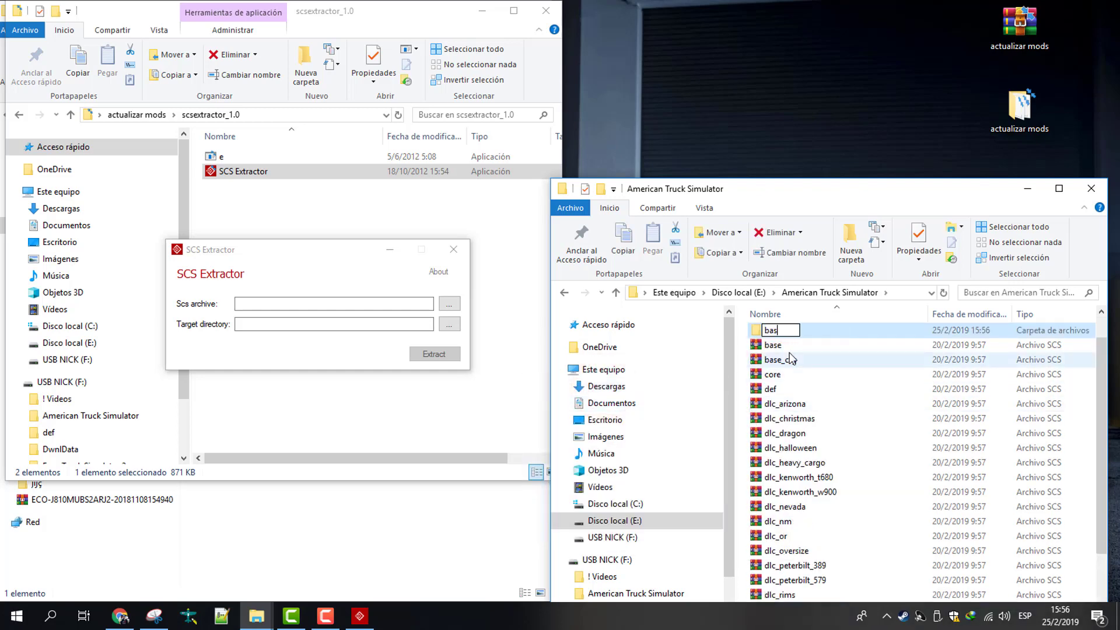
key(Return)
Load base.scs from the American Truck Simulator folder on drive E: as the archive in SCS Extractor
drag(208, 250, 222, 249)
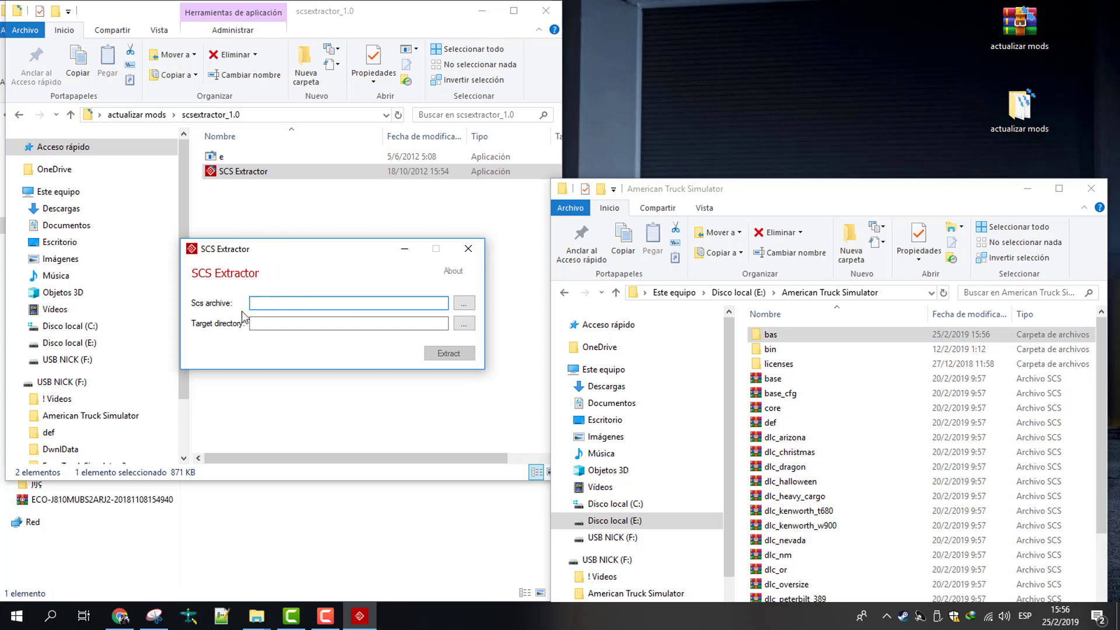
click(463, 304)
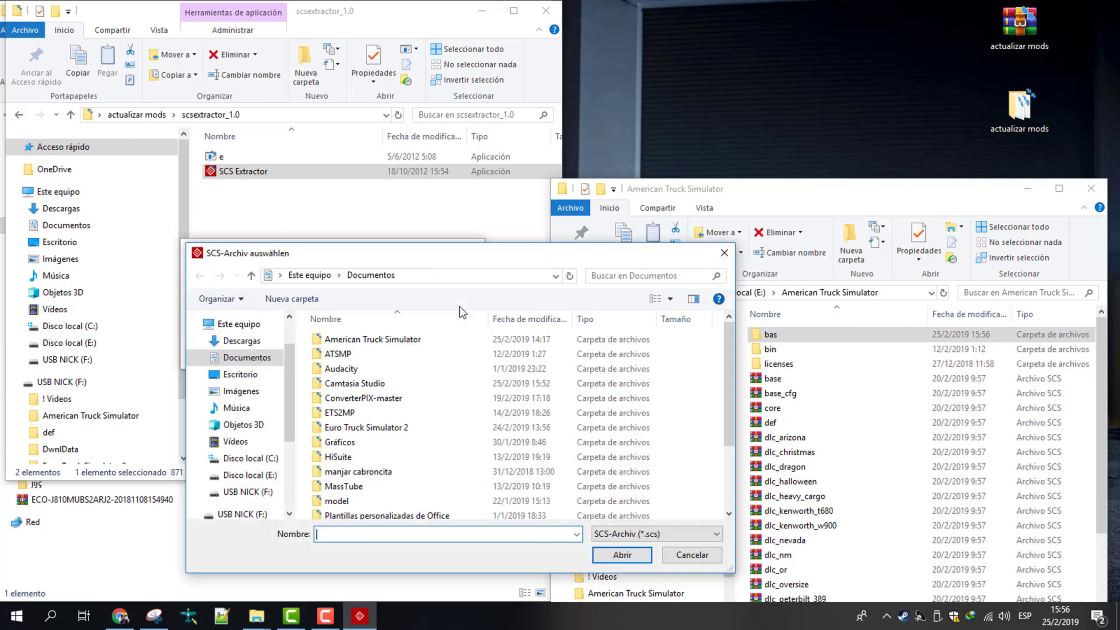
drag(464, 251, 341, 207)
click(125, 282)
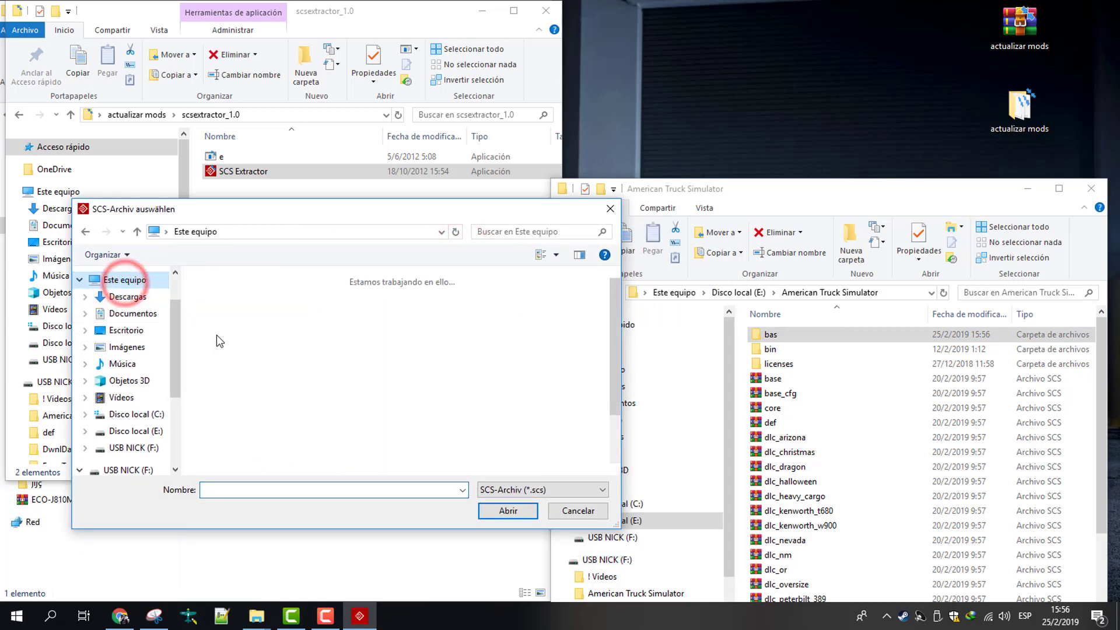
scroll(364, 434, down, 2)
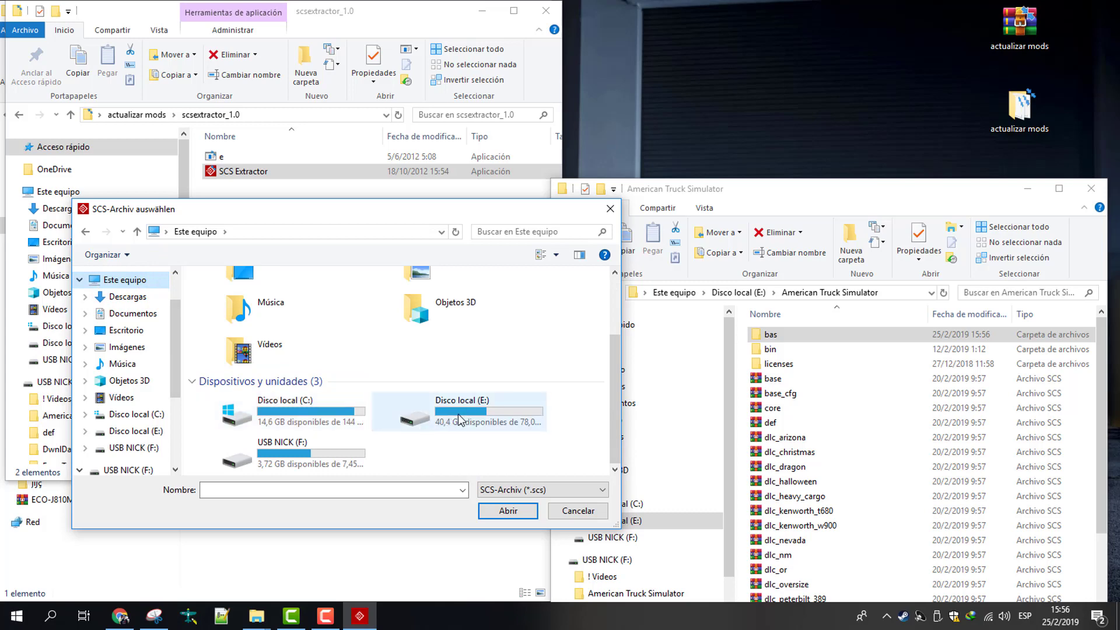
double_click(461, 415)
click(238, 309)
double_click(238, 309)
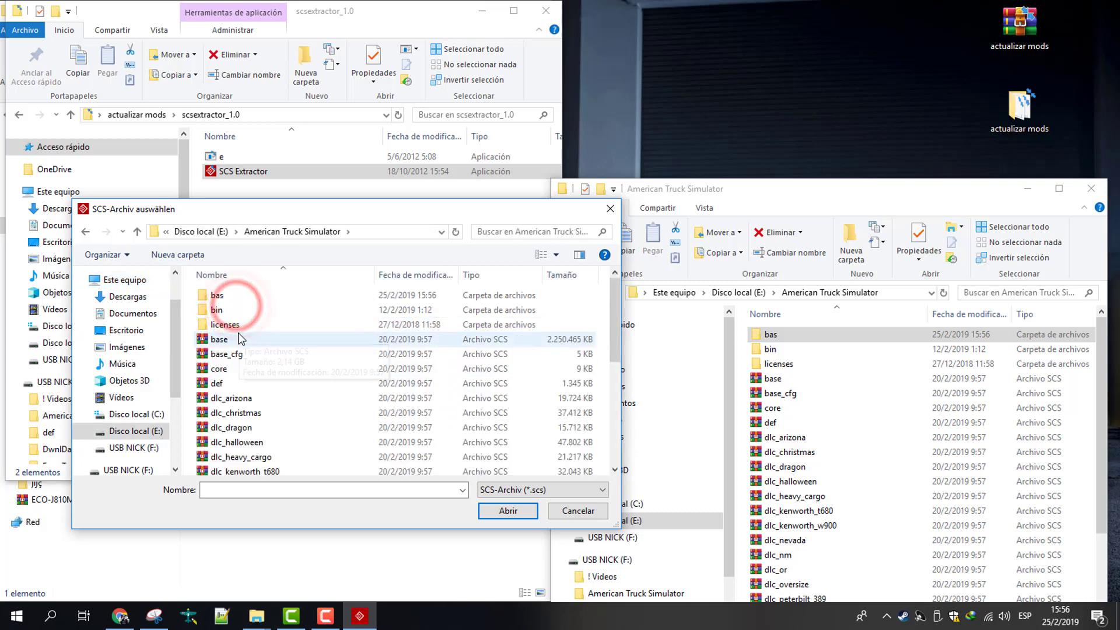
click(225, 339)
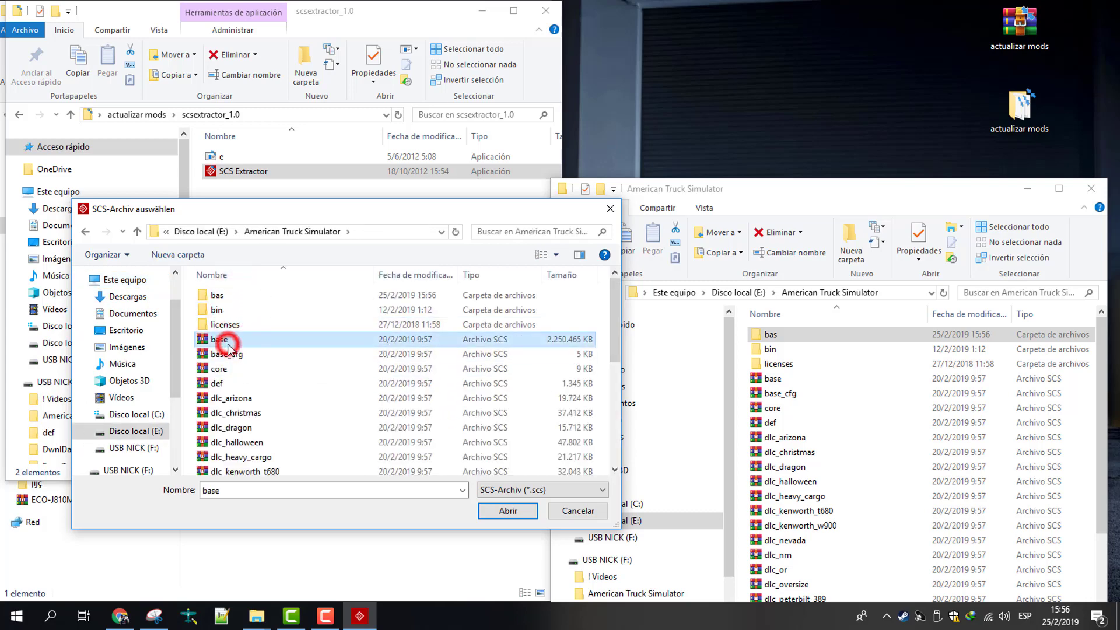
click(508, 511)
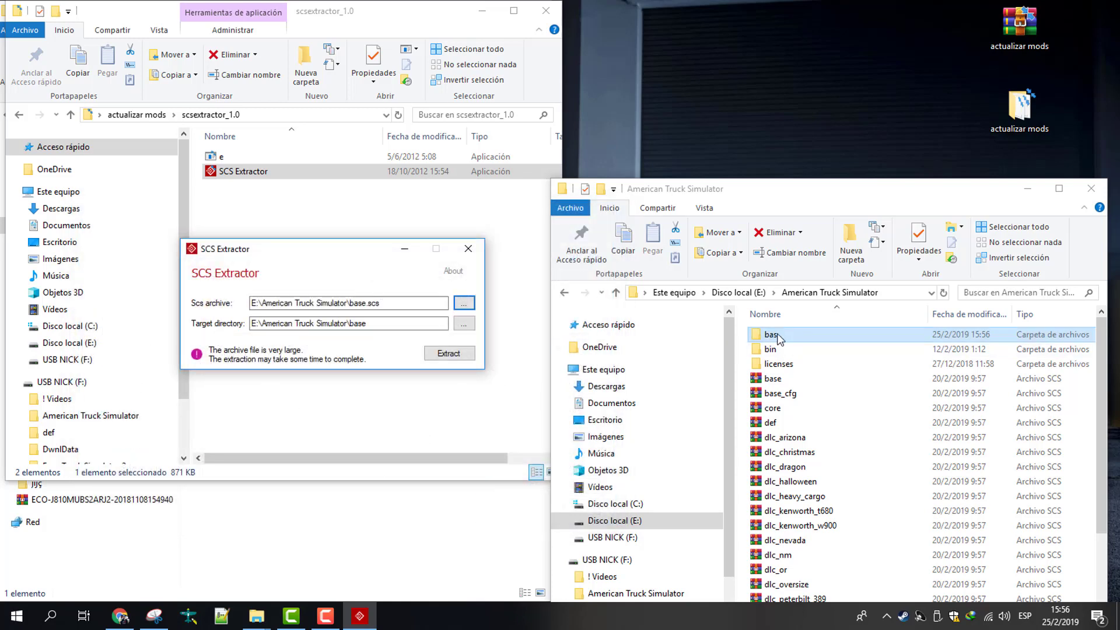
Set the extraction target directory to the bas folder inside American Truck Simulator on drive E:
click(465, 323)
click(467, 301)
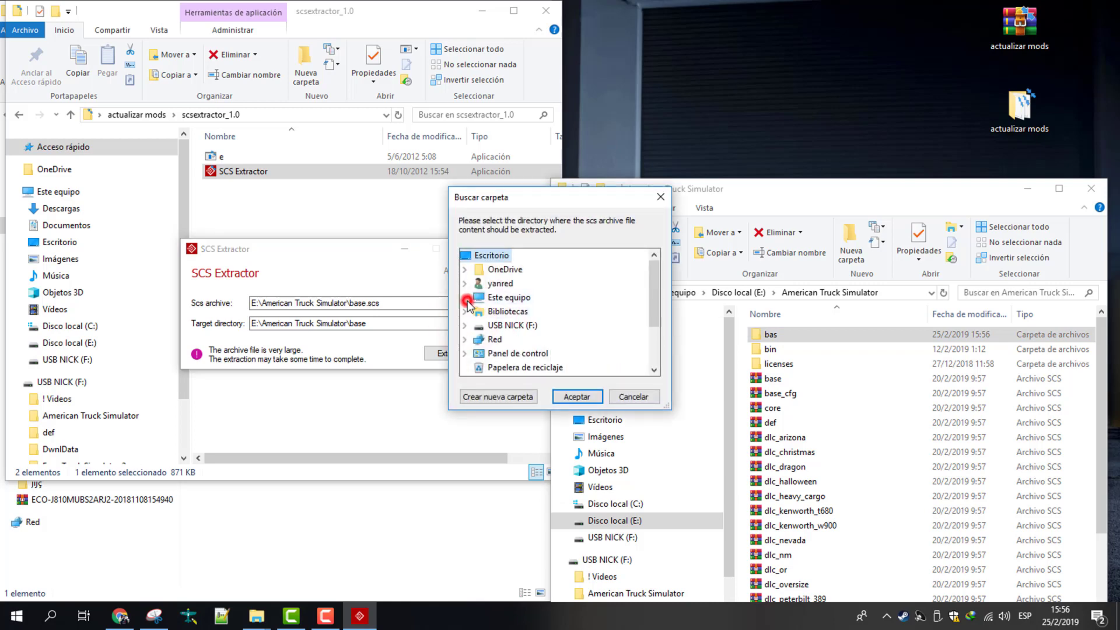
scroll(493, 303, down, 2)
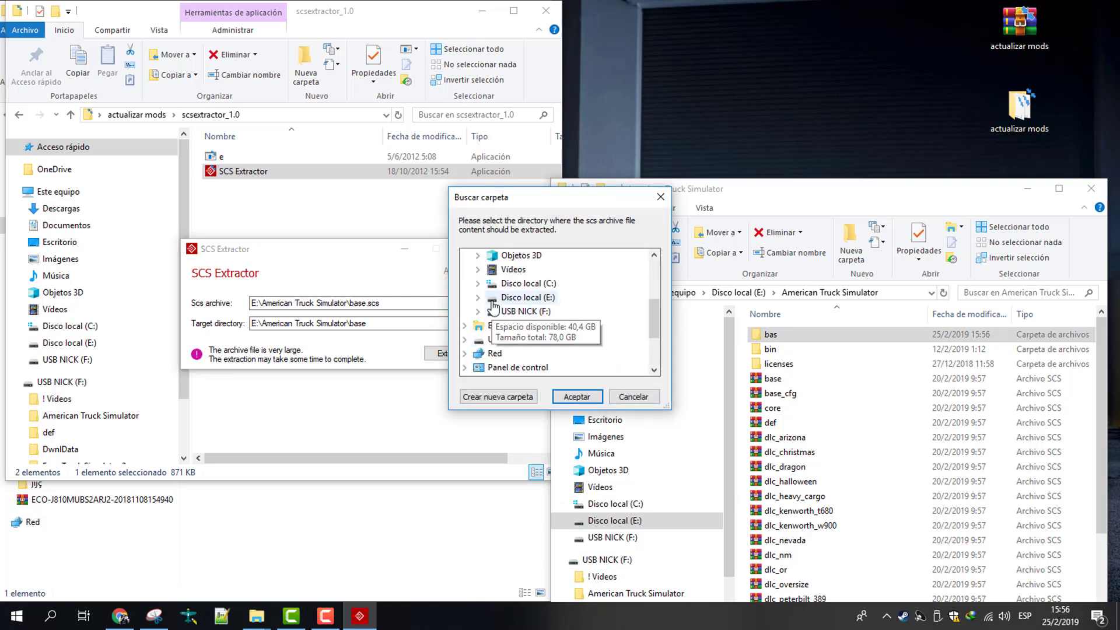
click(478, 297)
click(491, 284)
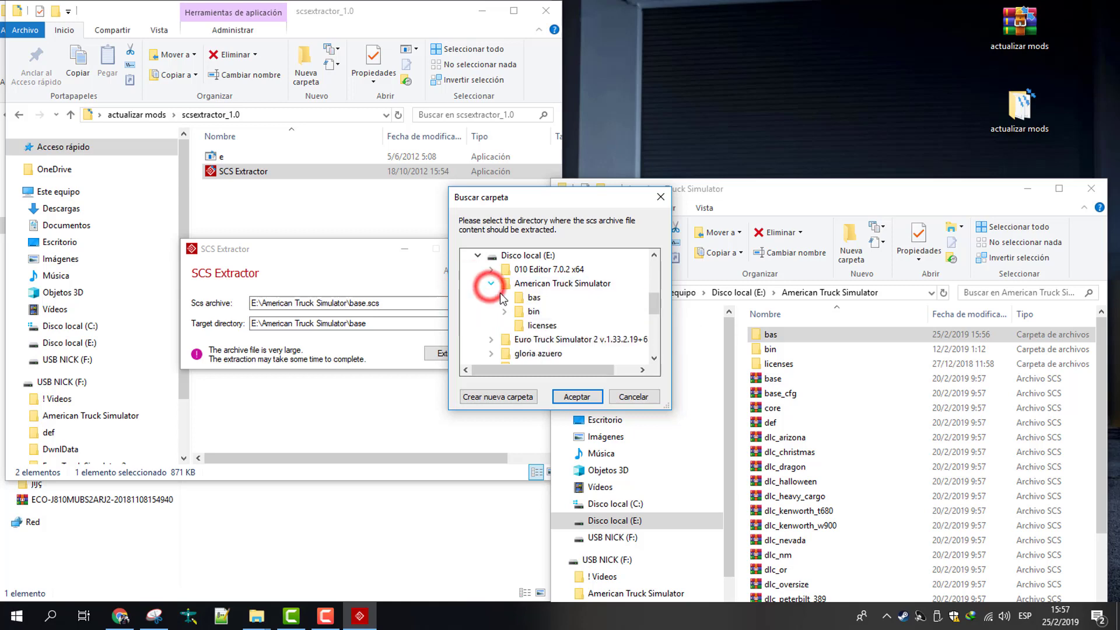
click(533, 297)
click(574, 397)
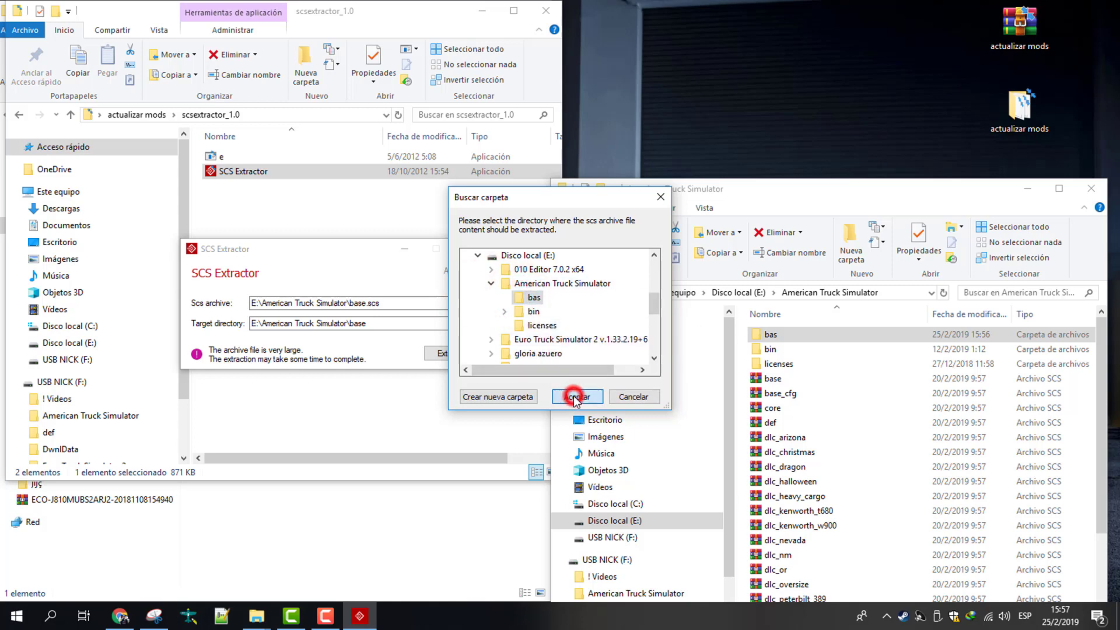
Start extracting base.scs into the bas folder and check the folder for incoming files
click(470, 359)
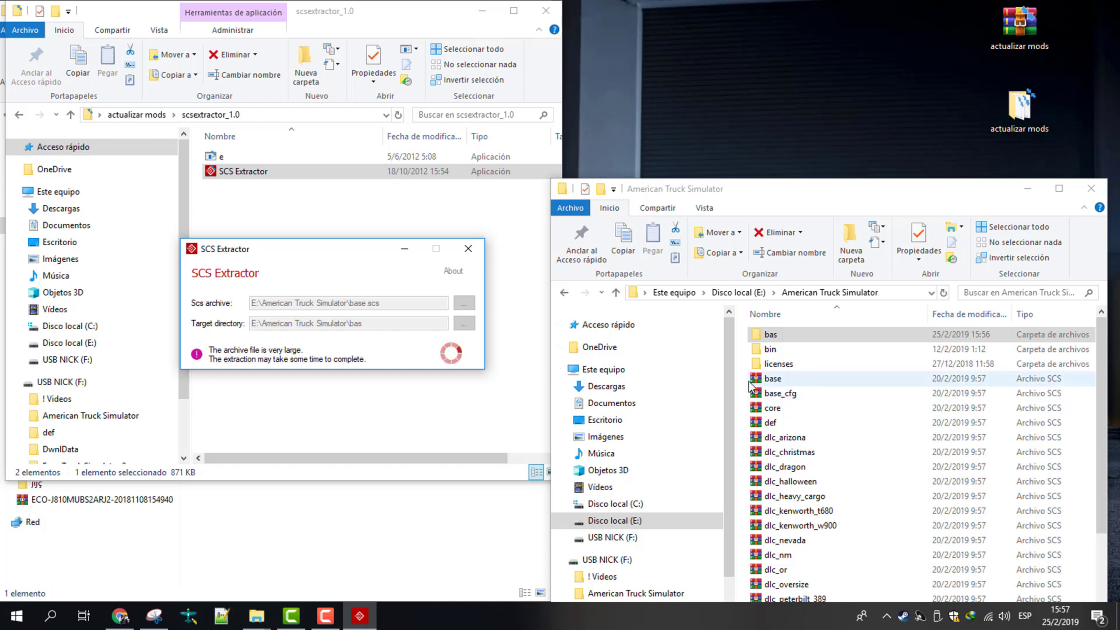
double_click(773, 334)
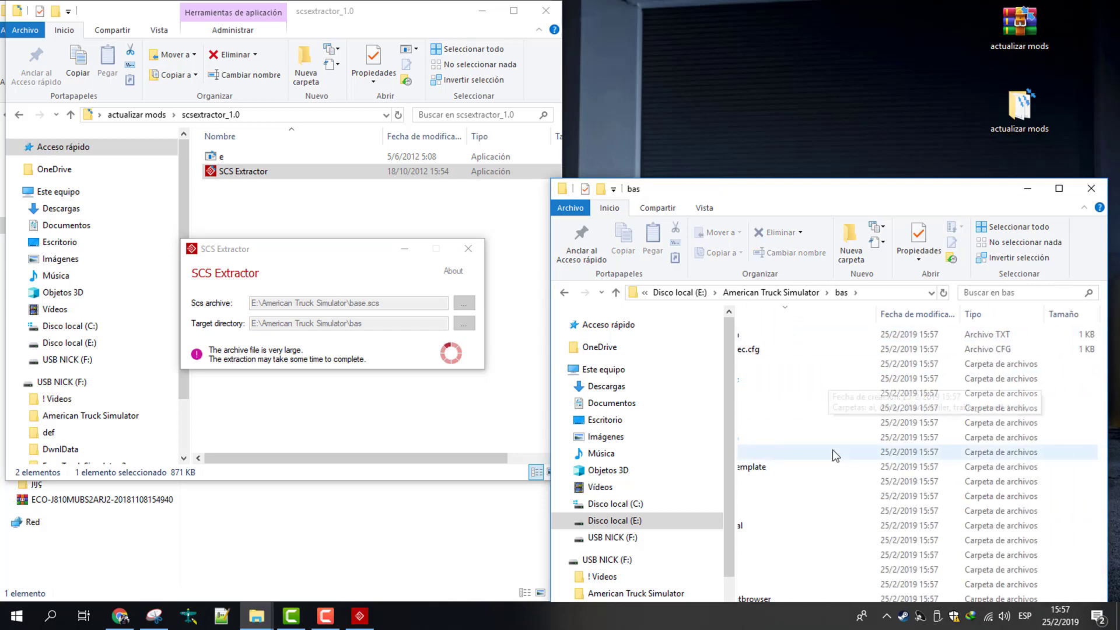
click(564, 293)
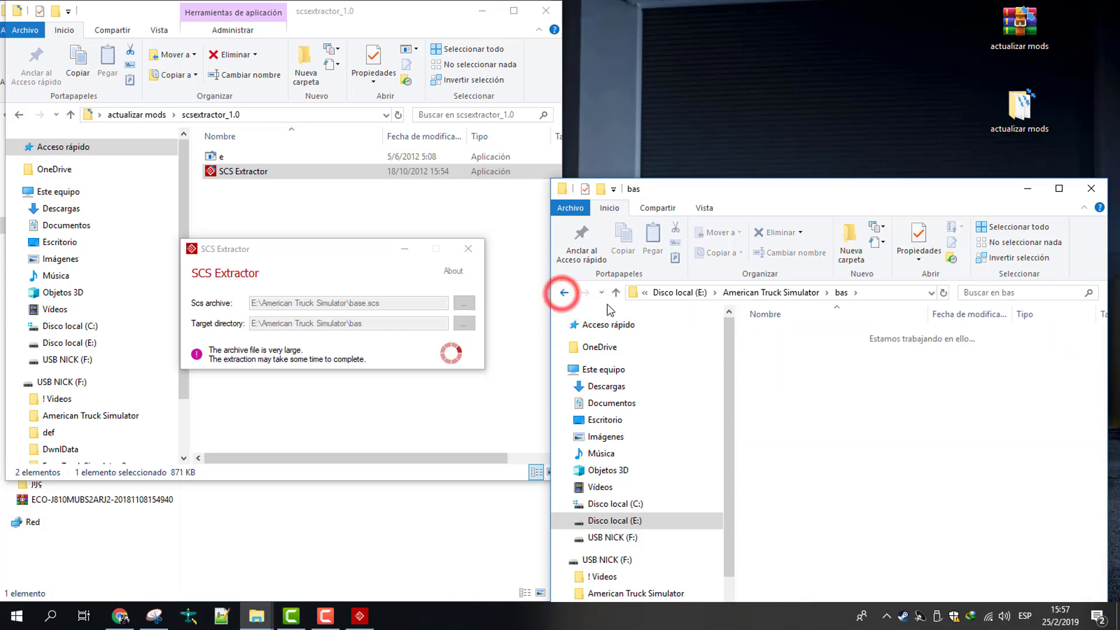
Launch a second SCS Extractor instance and place its window clear of the game folder window
double_click(230, 173)
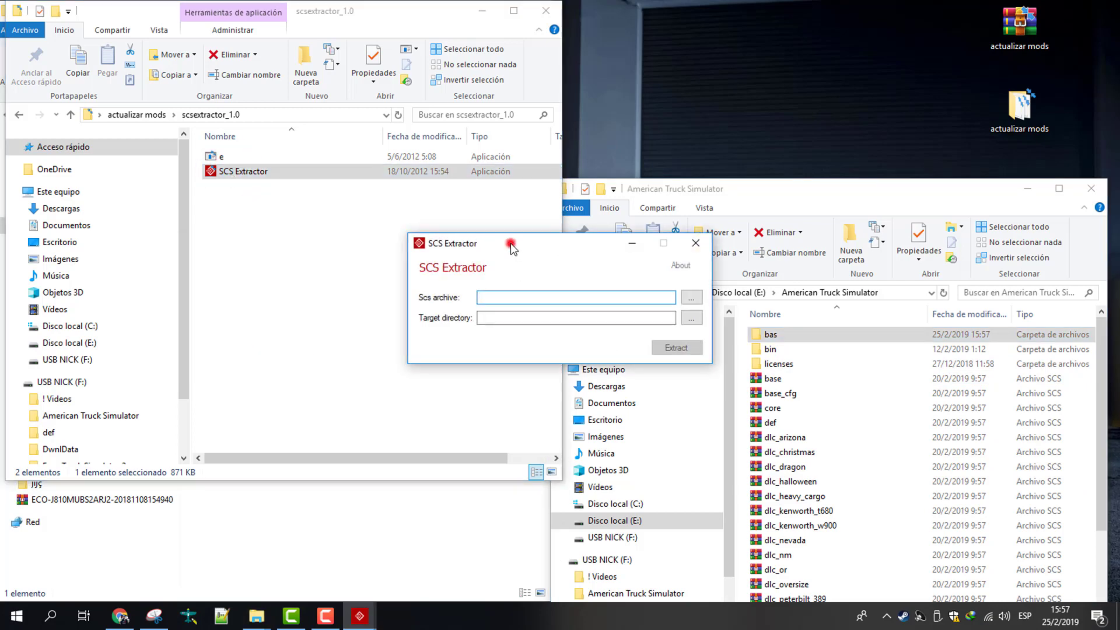
drag(511, 248, 315, 272)
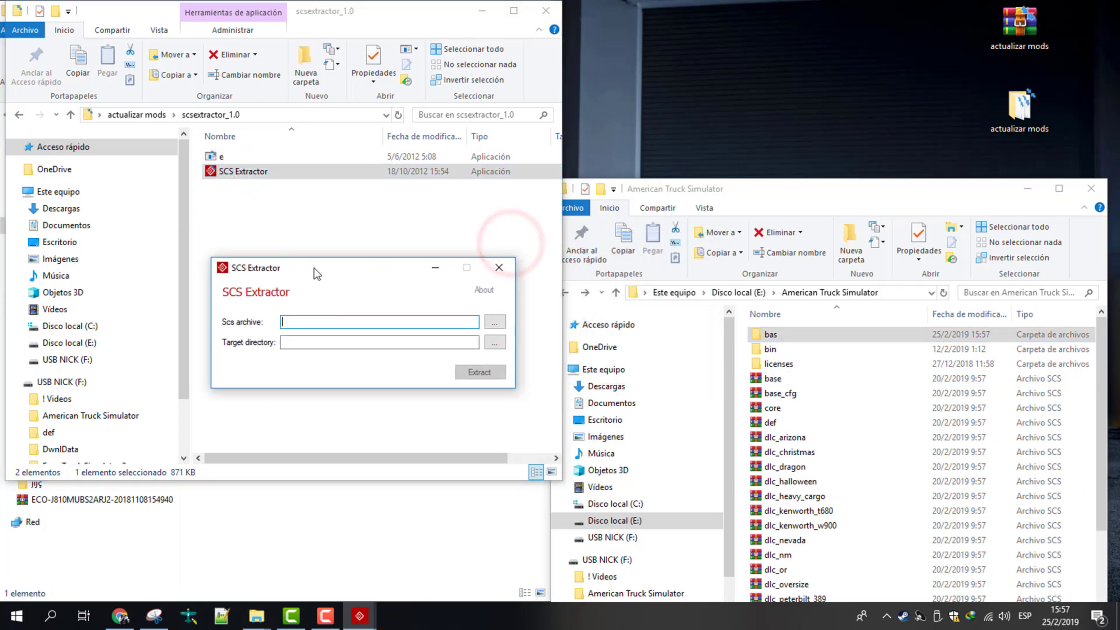
click(494, 322)
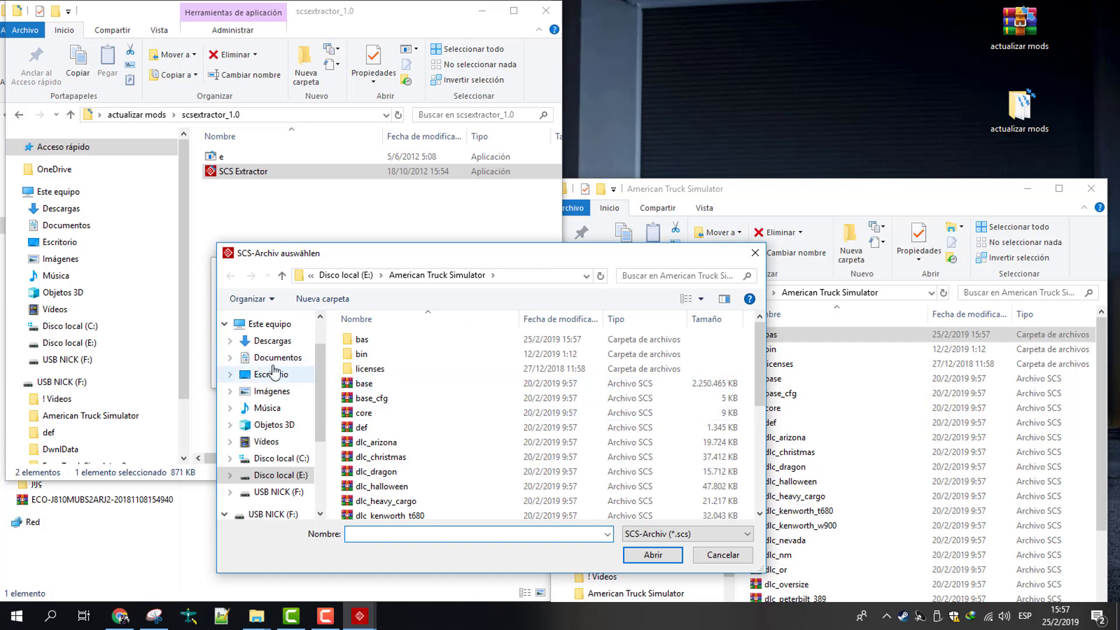
click(754, 253)
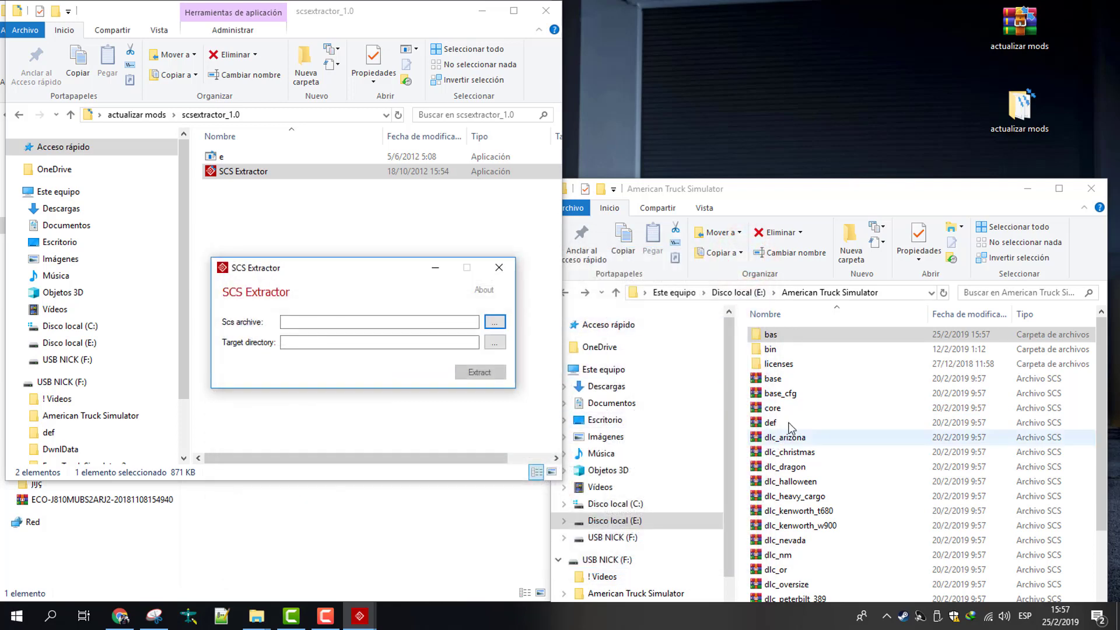
drag(761, 421, 375, 323)
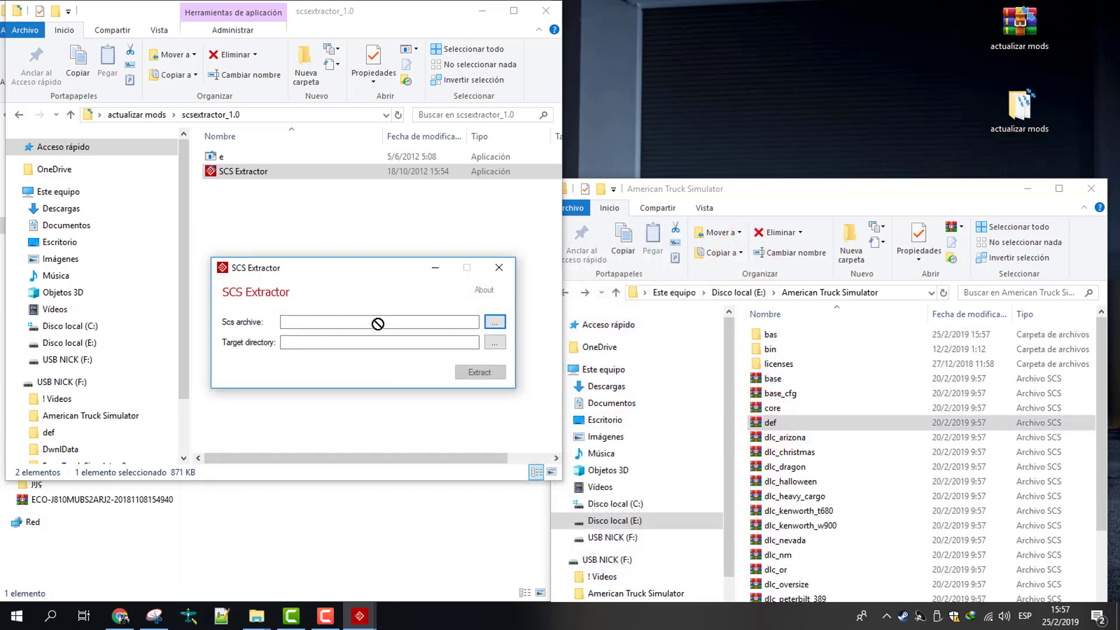
Load def.scs from the American Truck Simulator folder on drive E: as the archive in the second SCS Extractor
click(494, 322)
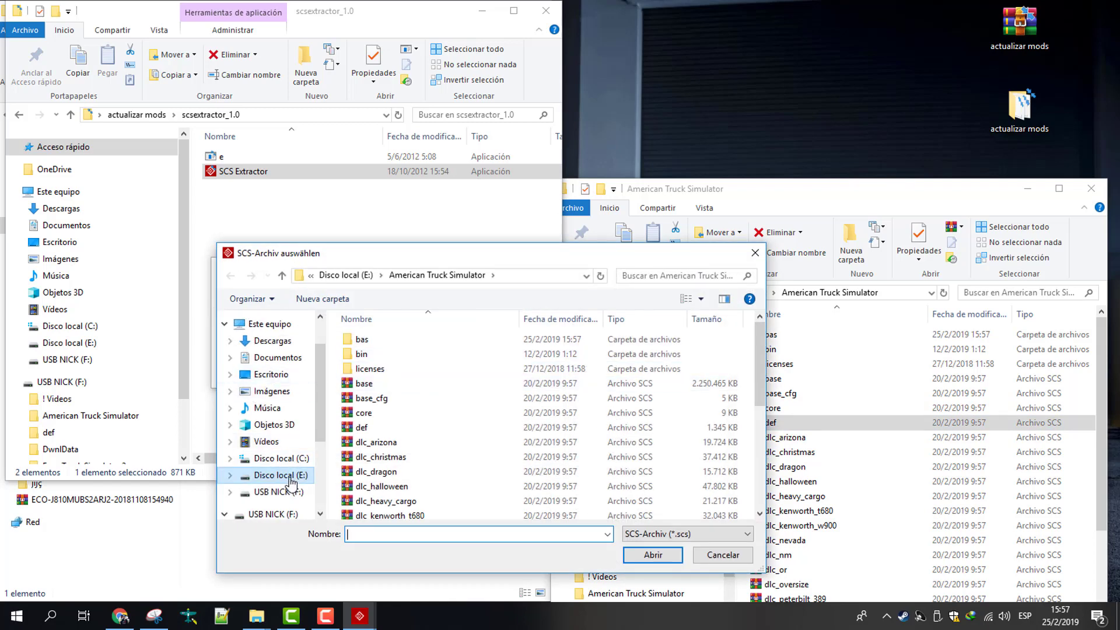
click(275, 476)
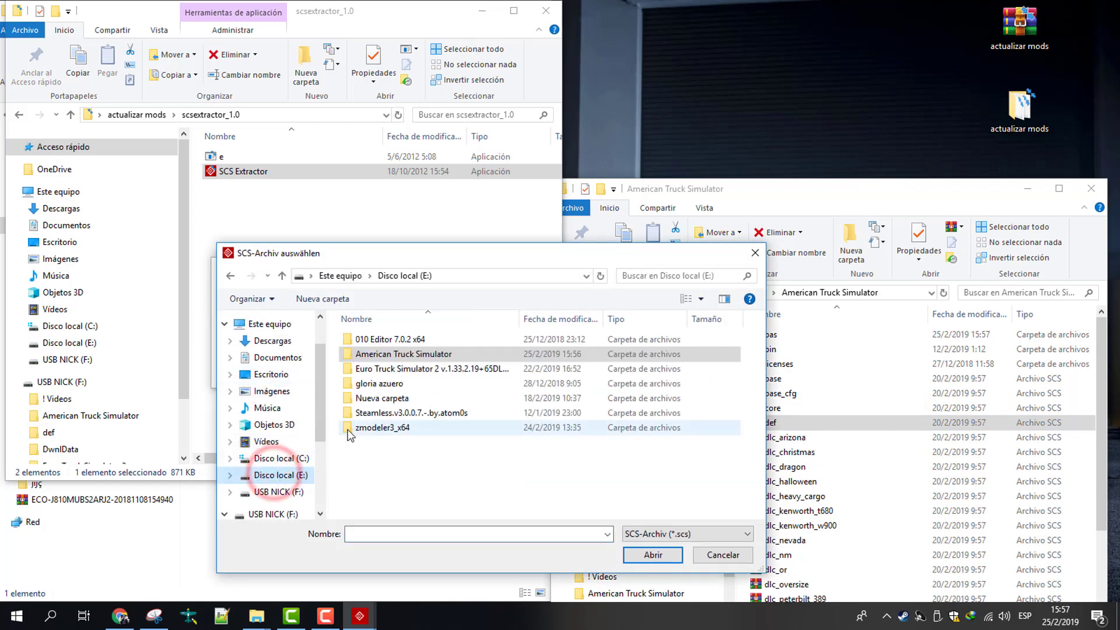
click(382, 352)
double_click(382, 353)
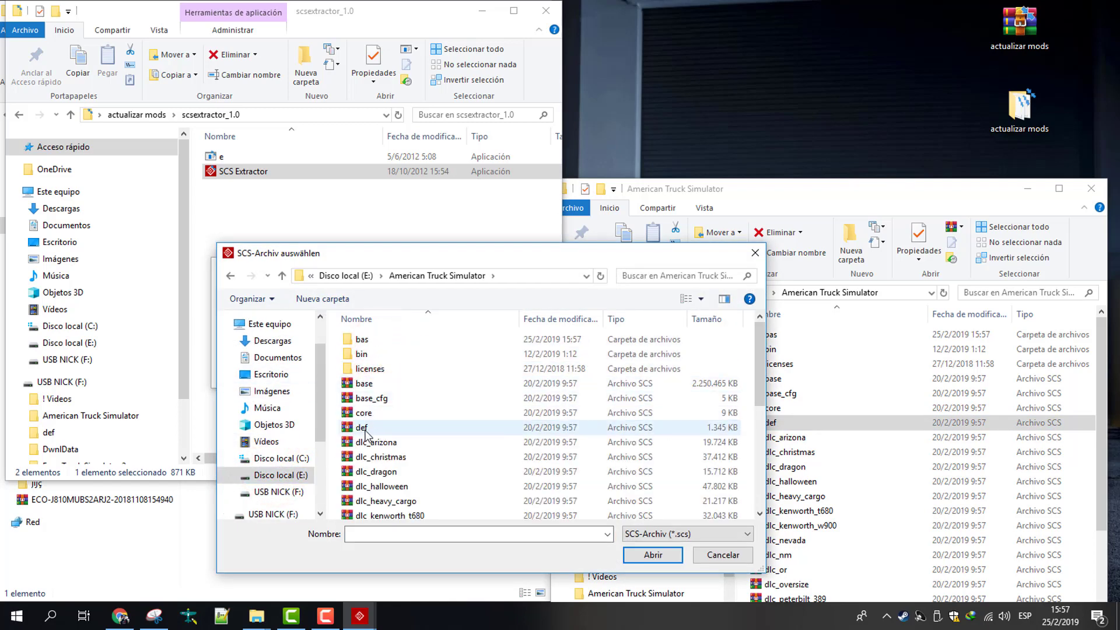
click(410, 429)
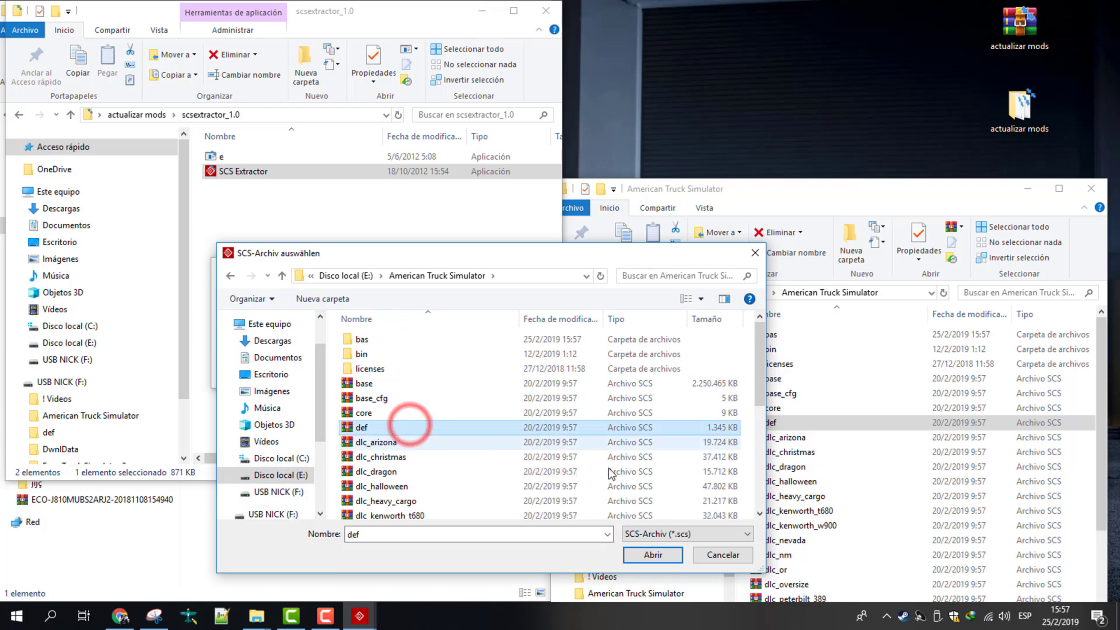
click(653, 554)
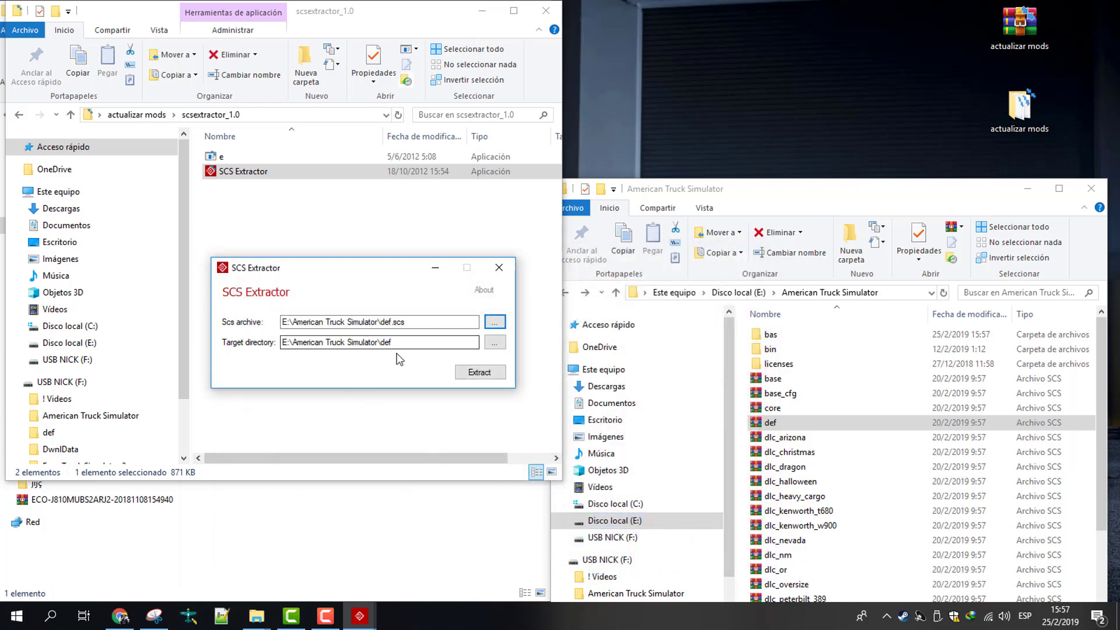
Set the target directory for def.scs to the bas folder inside American Truck Simulator on drive E:
drag(422, 343, 367, 342)
click(494, 343)
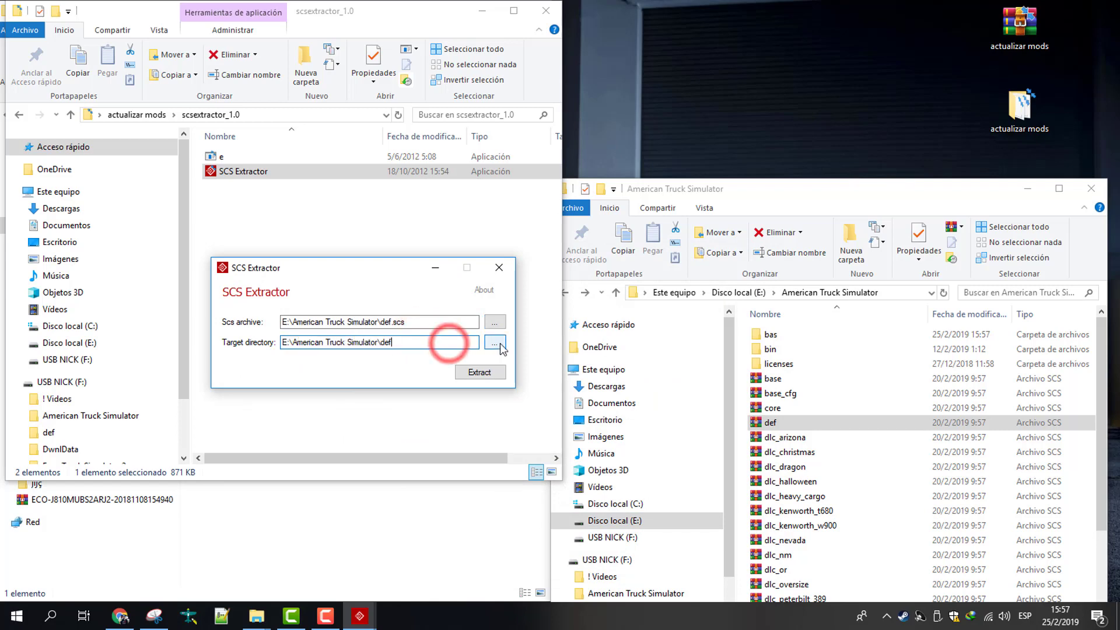
click(464, 298)
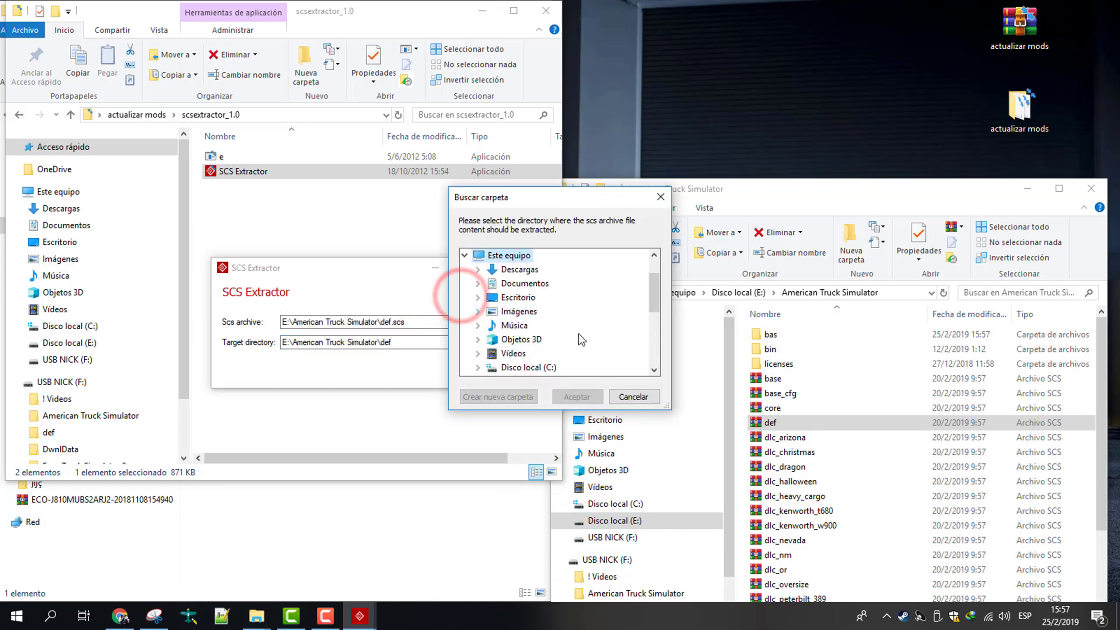
scroll(484, 297, down, 2)
click(478, 298)
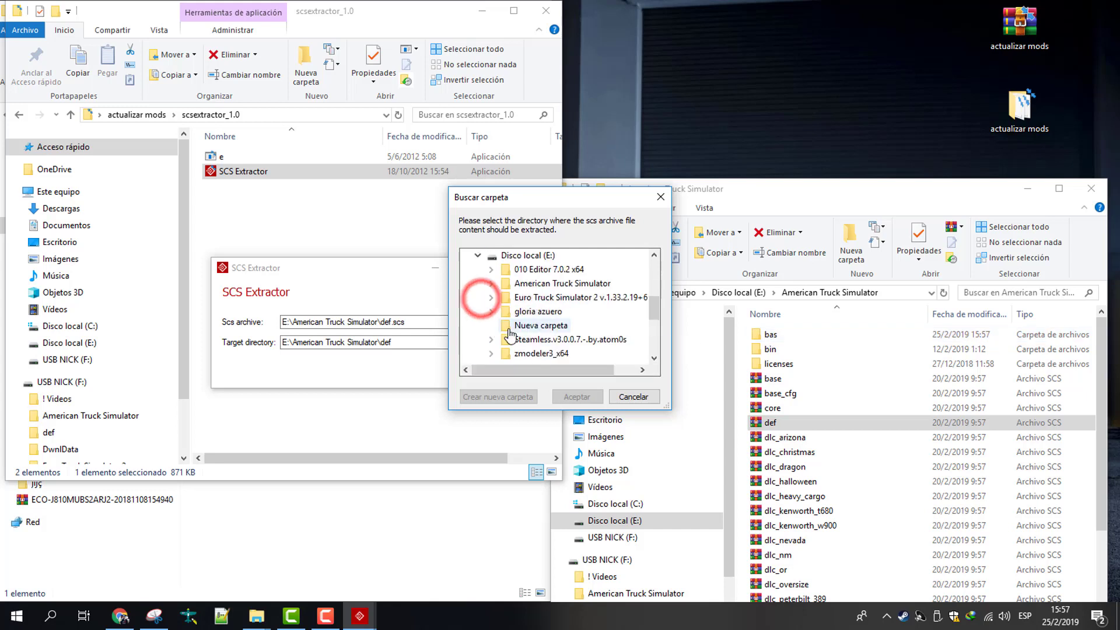
click(491, 284)
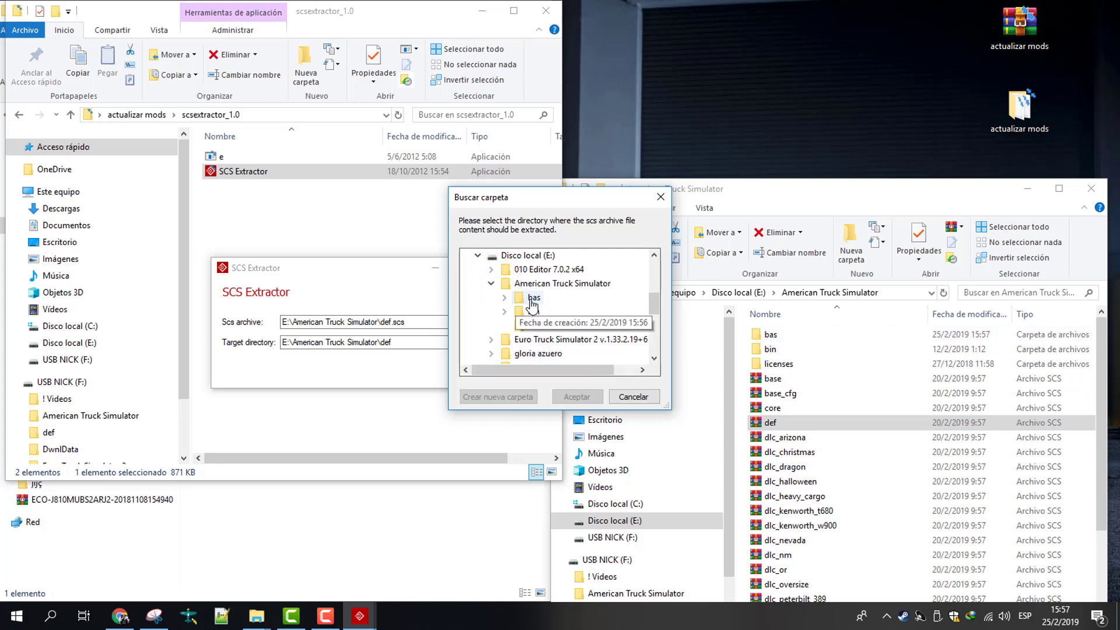
click(532, 299)
click(576, 397)
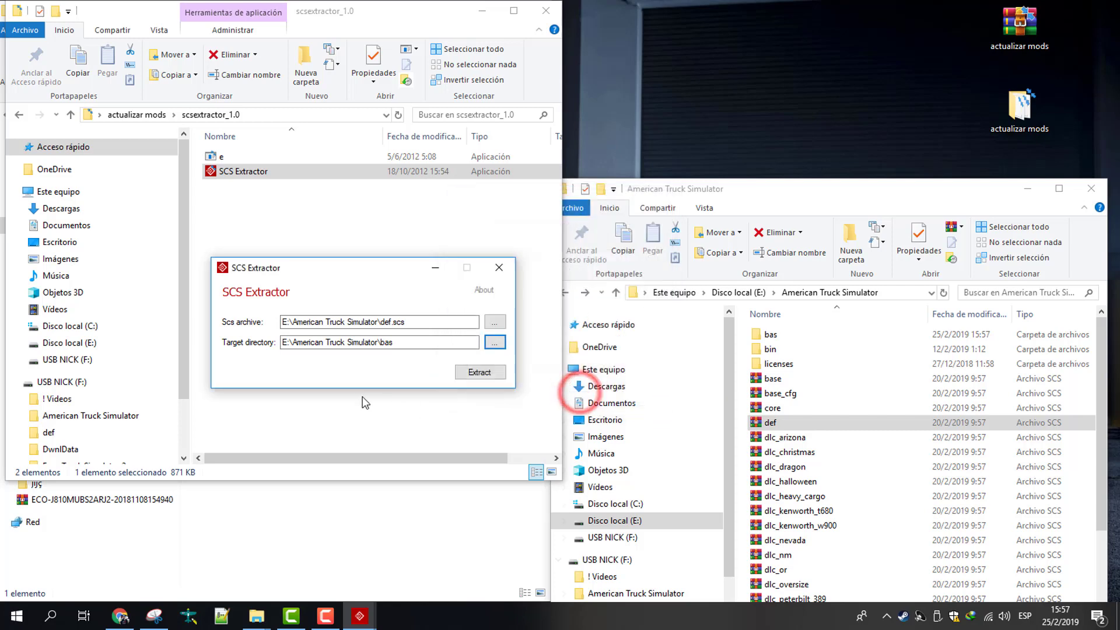
Start extracting def.scs over the existing bas contents and arrange both extractor windows so neither covers the other
click(480, 372)
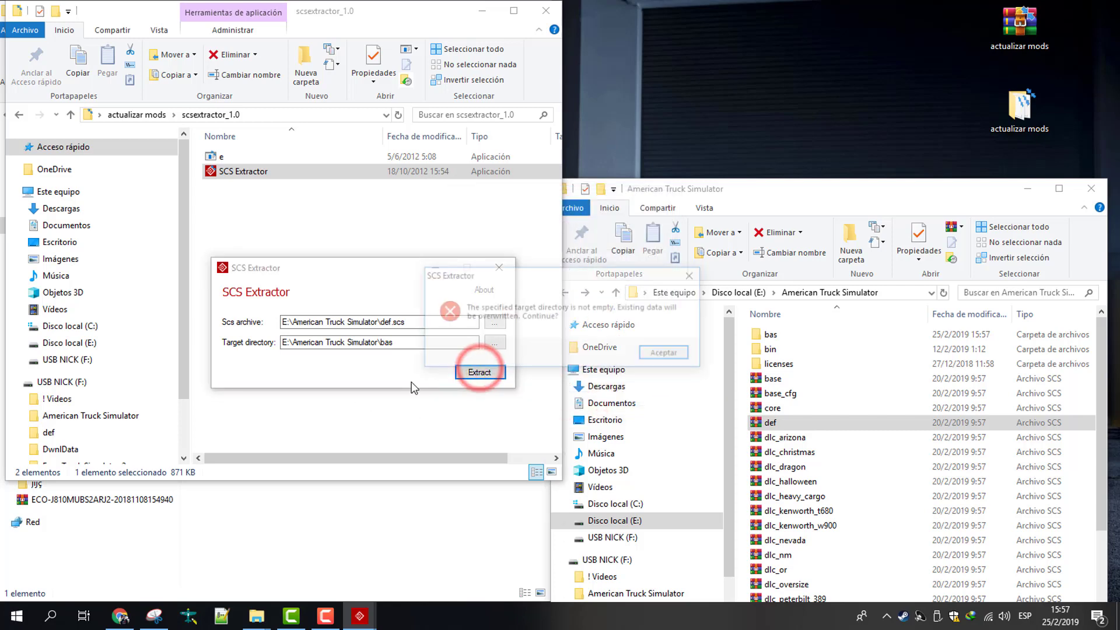
click(667, 355)
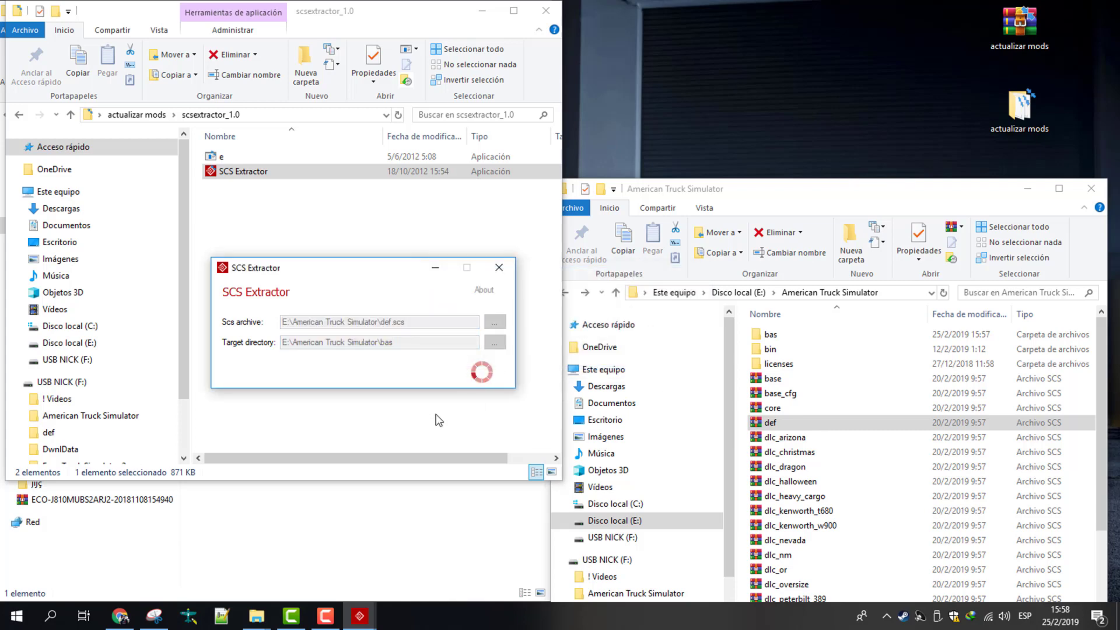
mouse_move(360, 617)
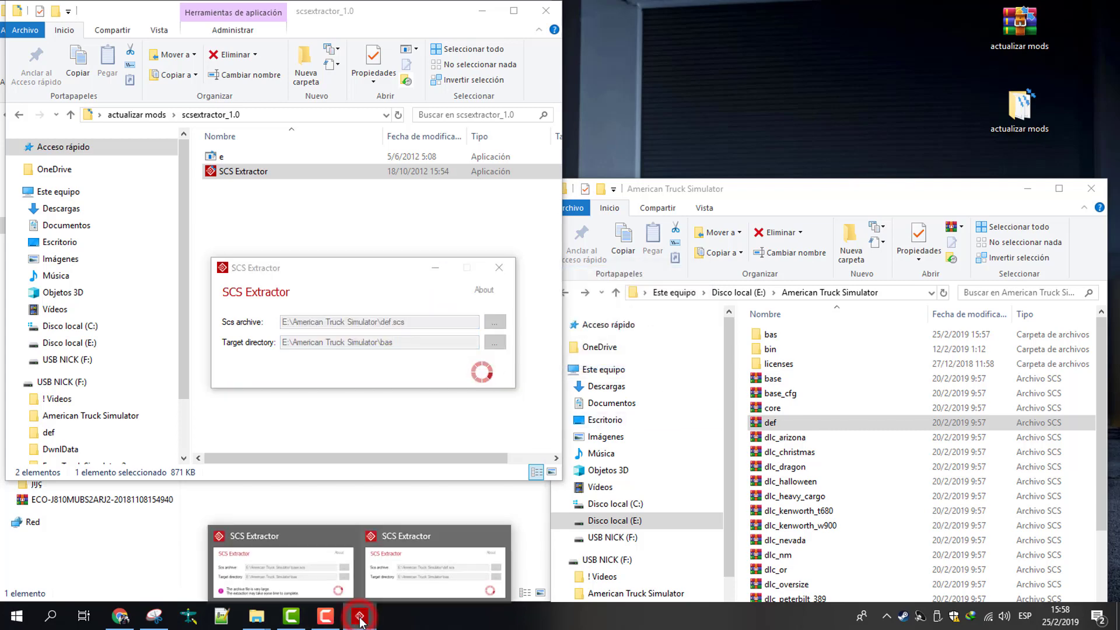
click(295, 572)
drag(297, 257, 242, 125)
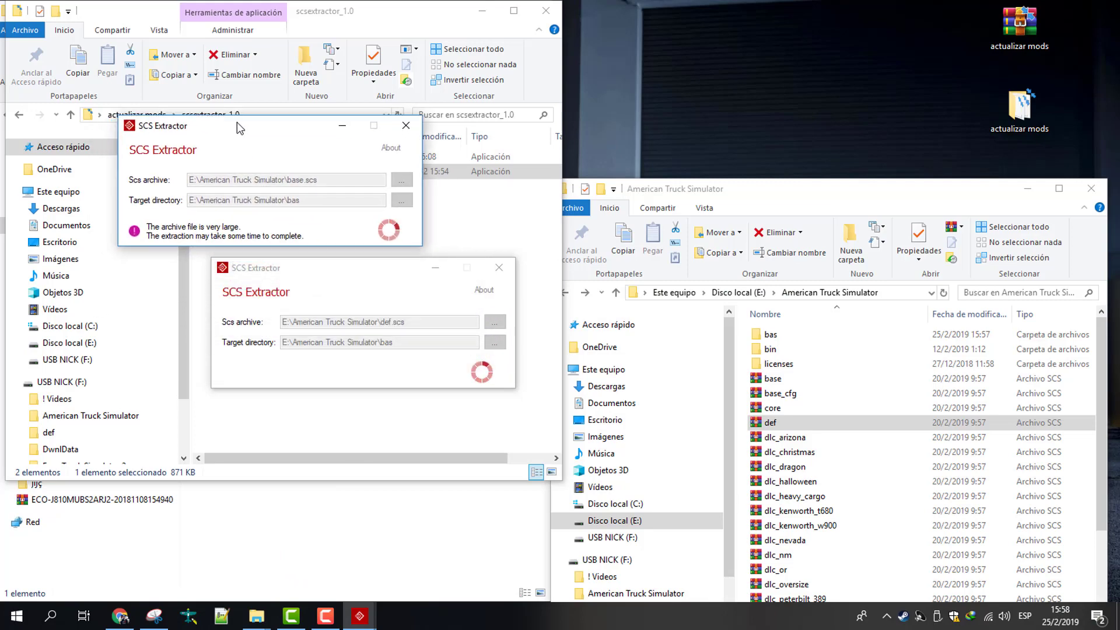
Examine the extracted files in the bas folder and its def subfolder, and return to the American Truck Simulator folder
double_click(797, 333)
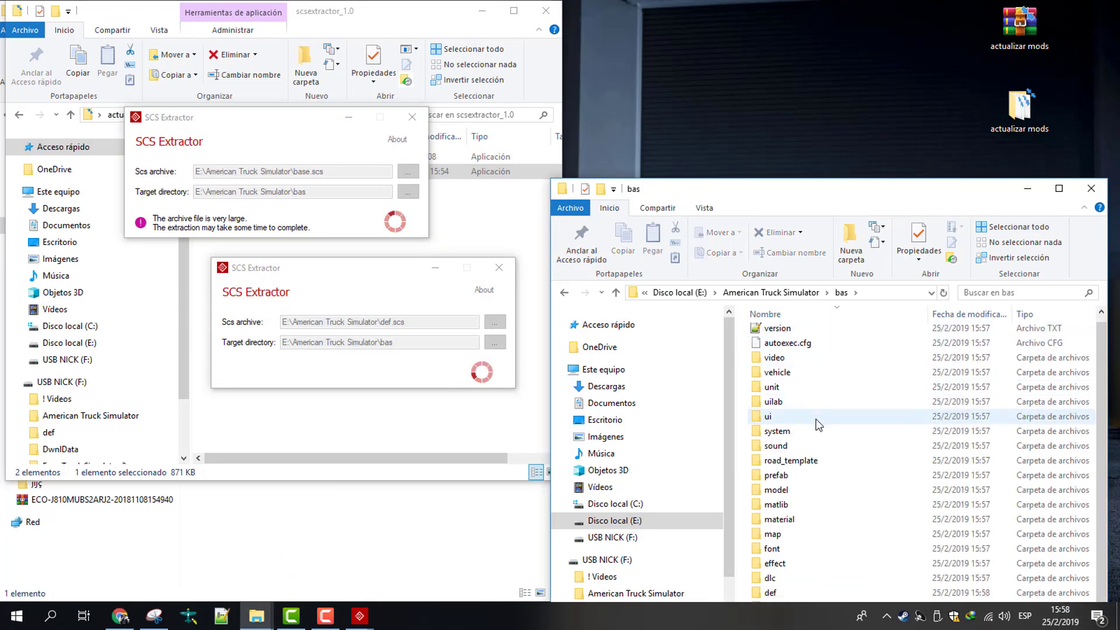
double_click(795, 594)
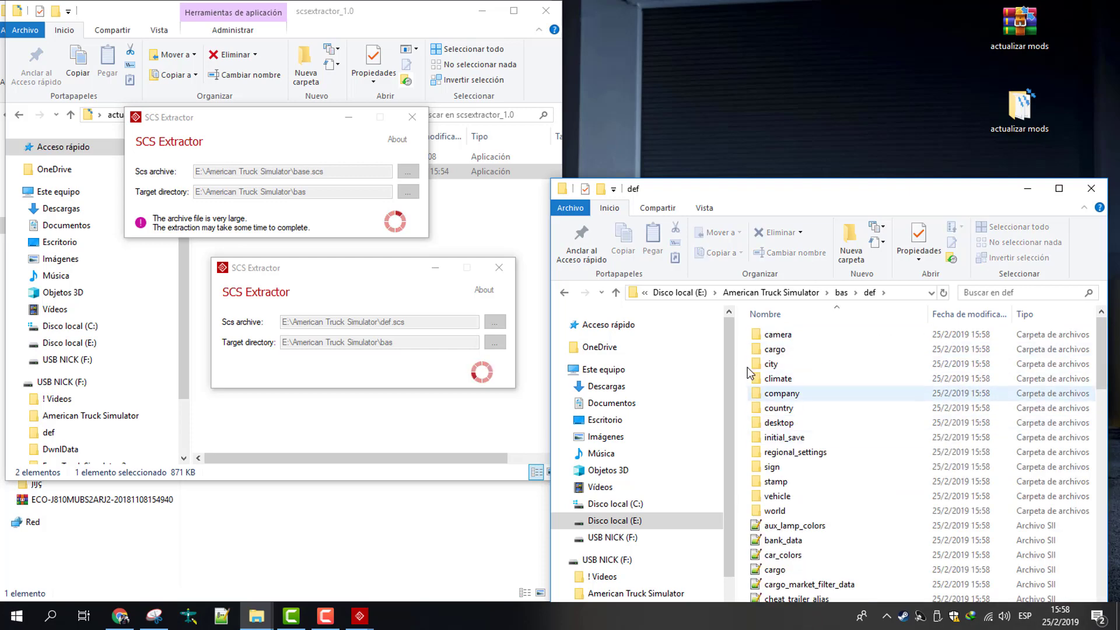
click(563, 291)
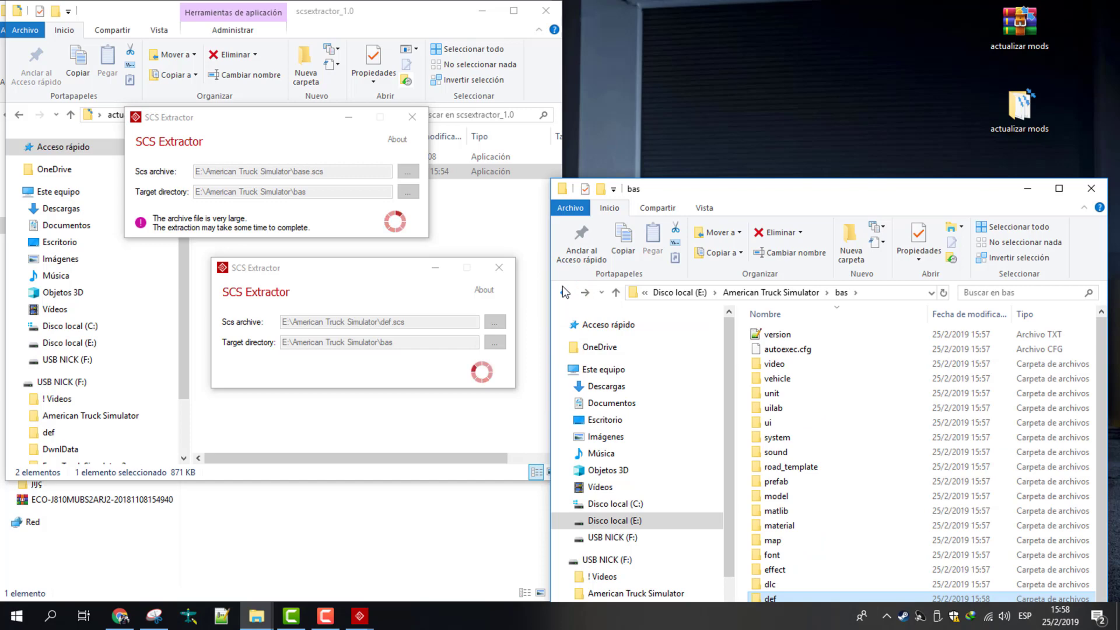
click(563, 291)
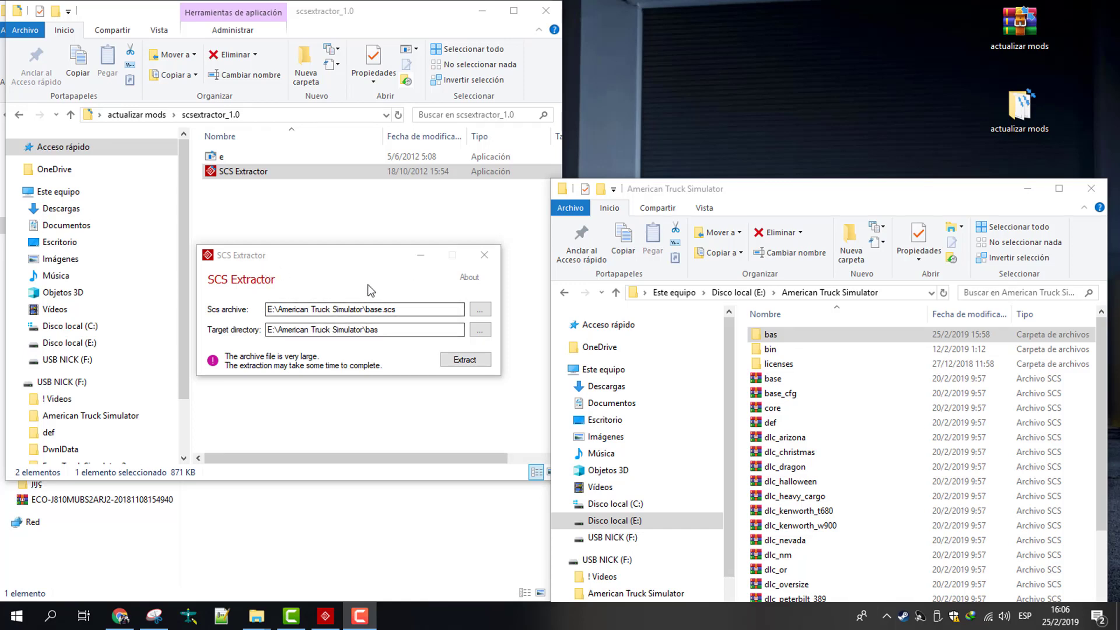
Close SCS Extractor and go back from scsextractor_1.0 to the actualizar mods folder
click(483, 255)
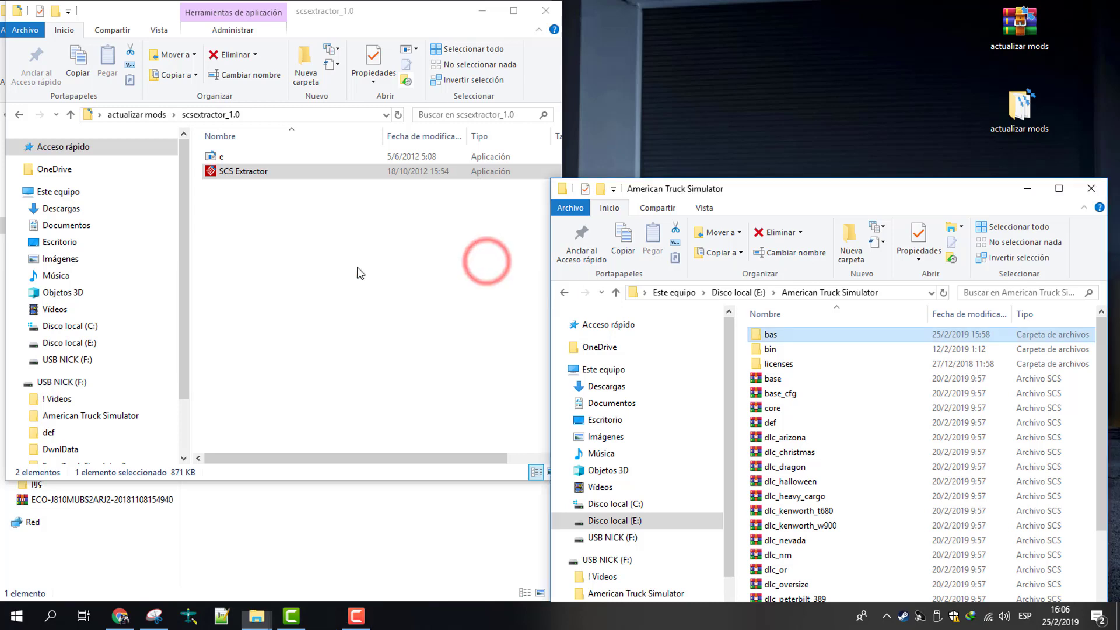
click(358, 267)
click(17, 111)
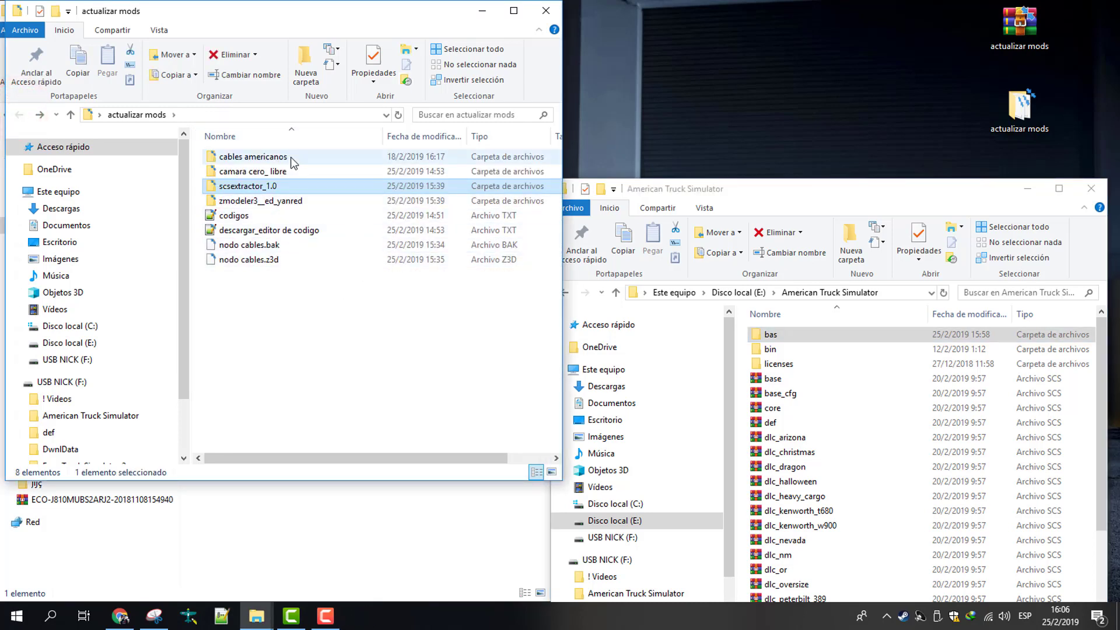
Look over the extracted bas folder, return to the American Truck Simulator folder and show its full path
click(797, 335)
double_click(797, 336)
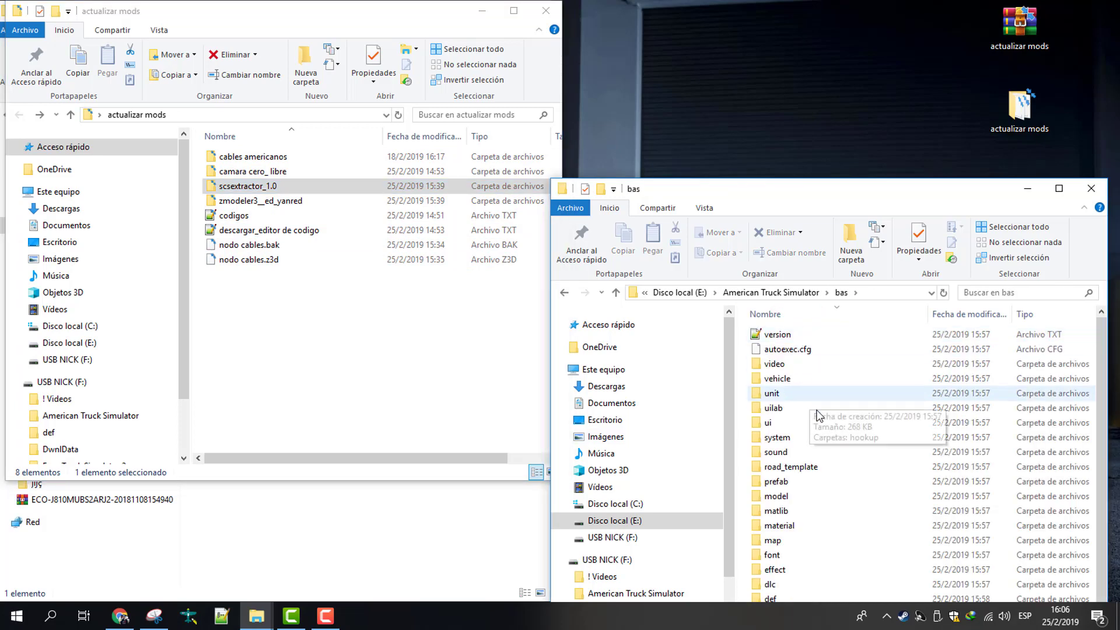
click(564, 293)
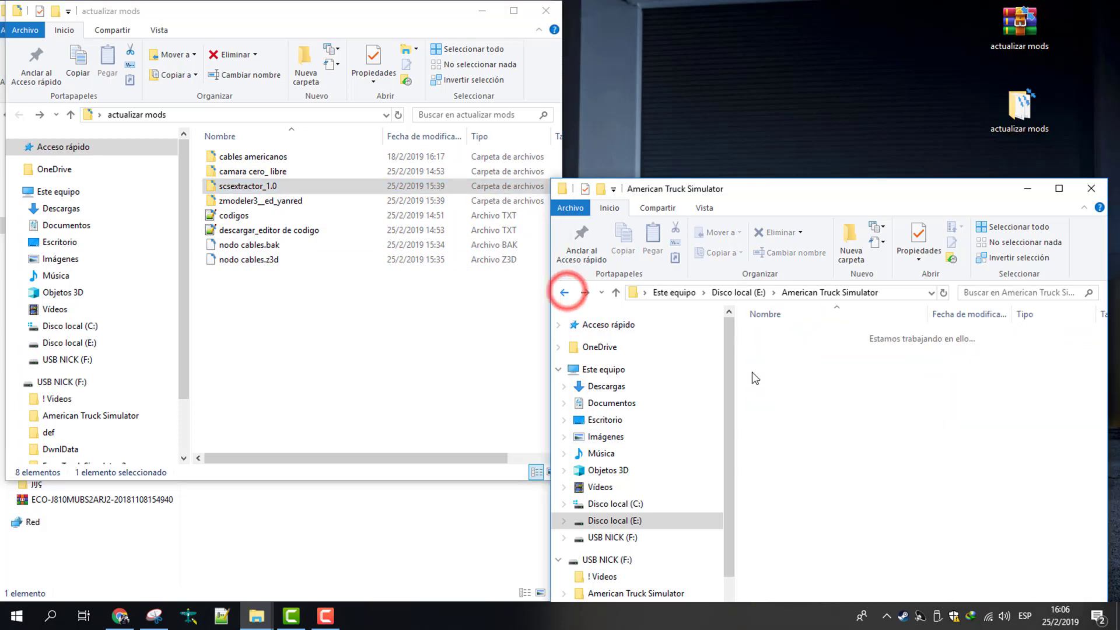
drag(790, 198, 823, 193)
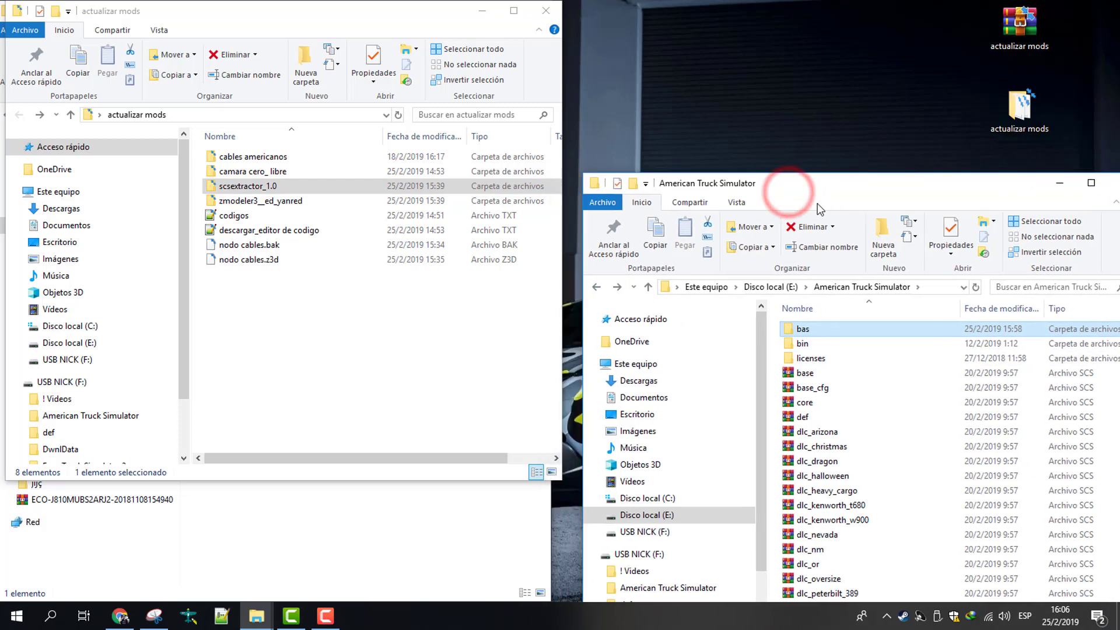
click(933, 287)
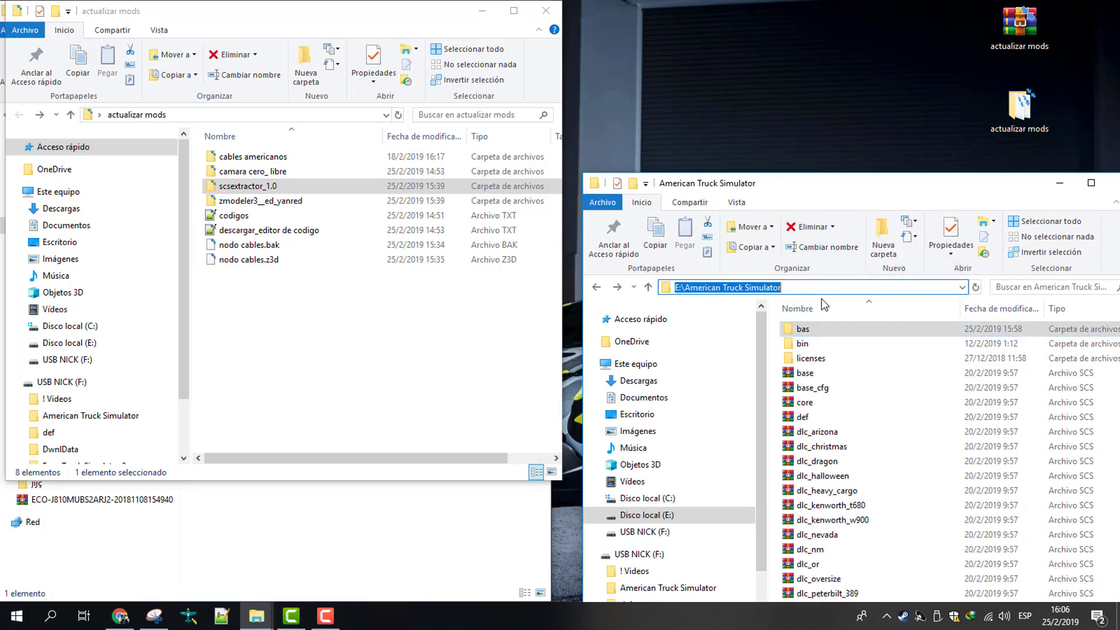
Minimize the American Truck Simulator game folder and arrange the actualizar mods window at full height beside the mod folder
click(1060, 183)
drag(318, 11, 863, 13)
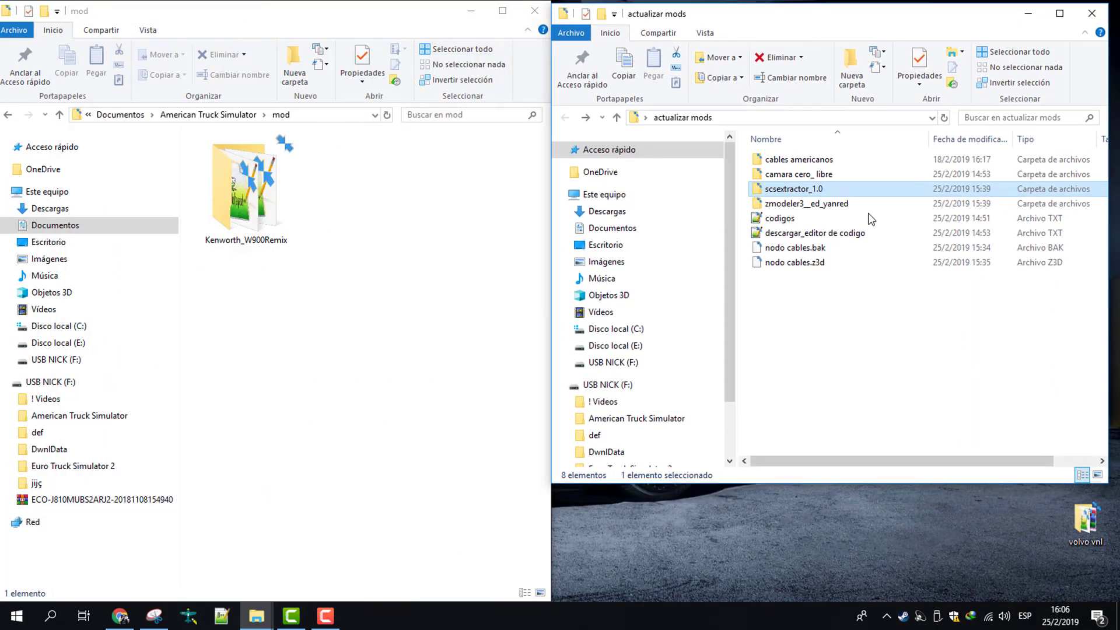
drag(817, 484, 833, 601)
click(859, 412)
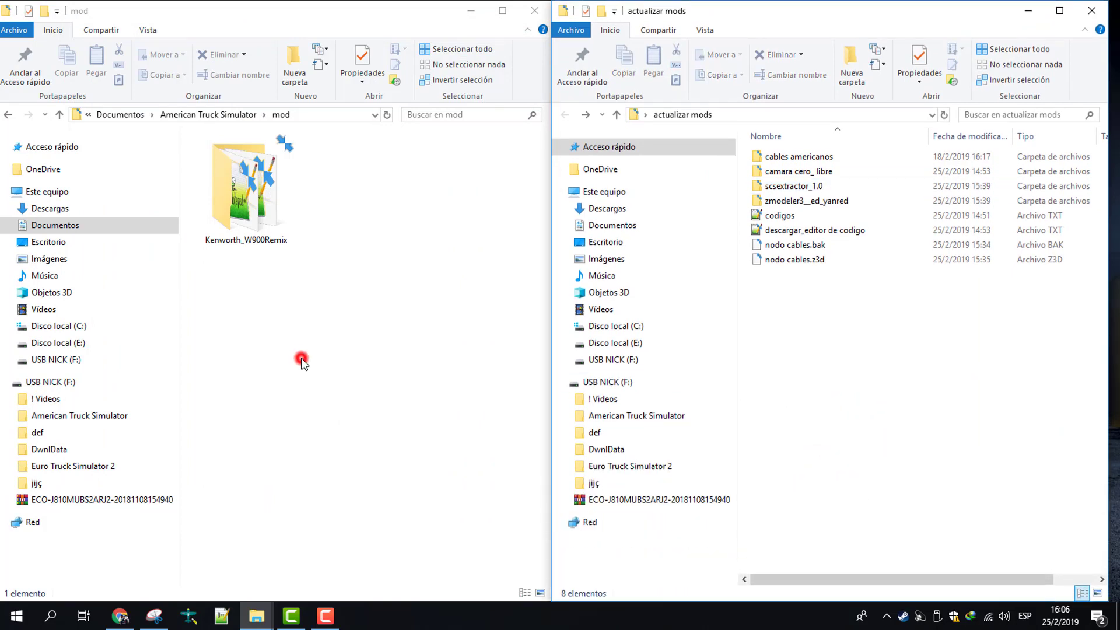
drag(301, 358, 244, 219)
mouse_move(244, 218)
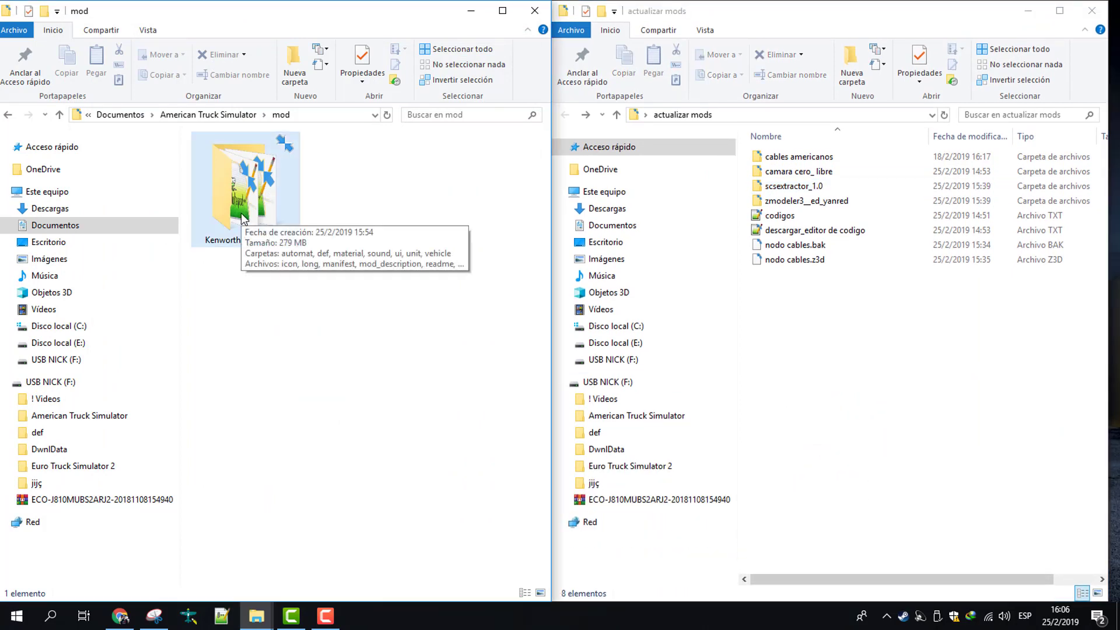
Open the Kenworth_W900Remix mod folder with large icons and go to def, vehicle, truck_dealer, kenworth
double_click(244, 222)
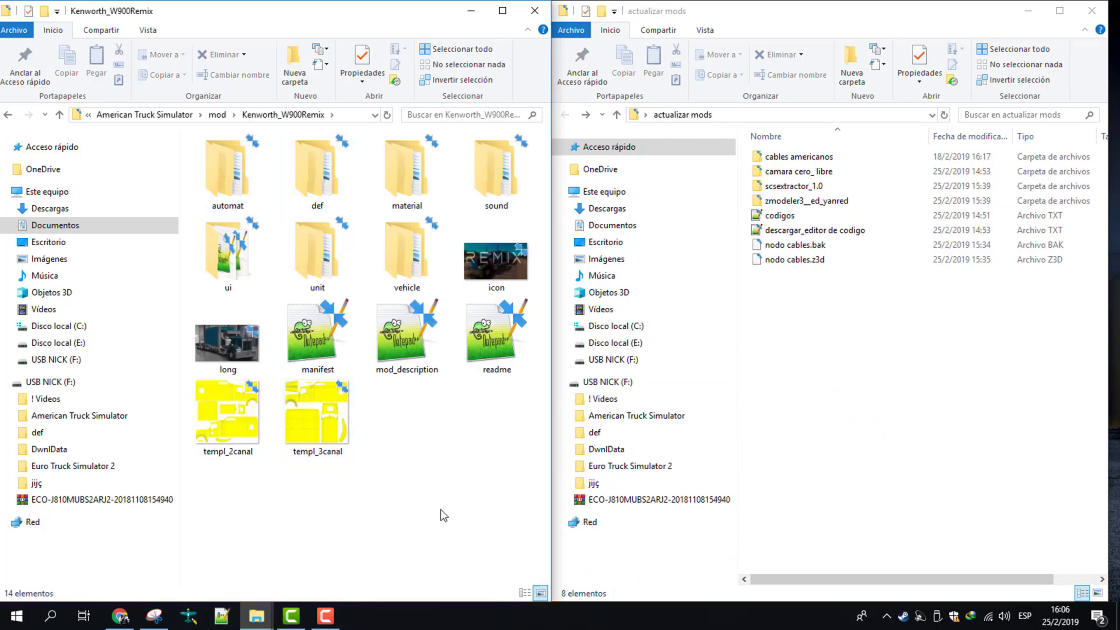
right_click(490, 220)
mouse_move(493, 224)
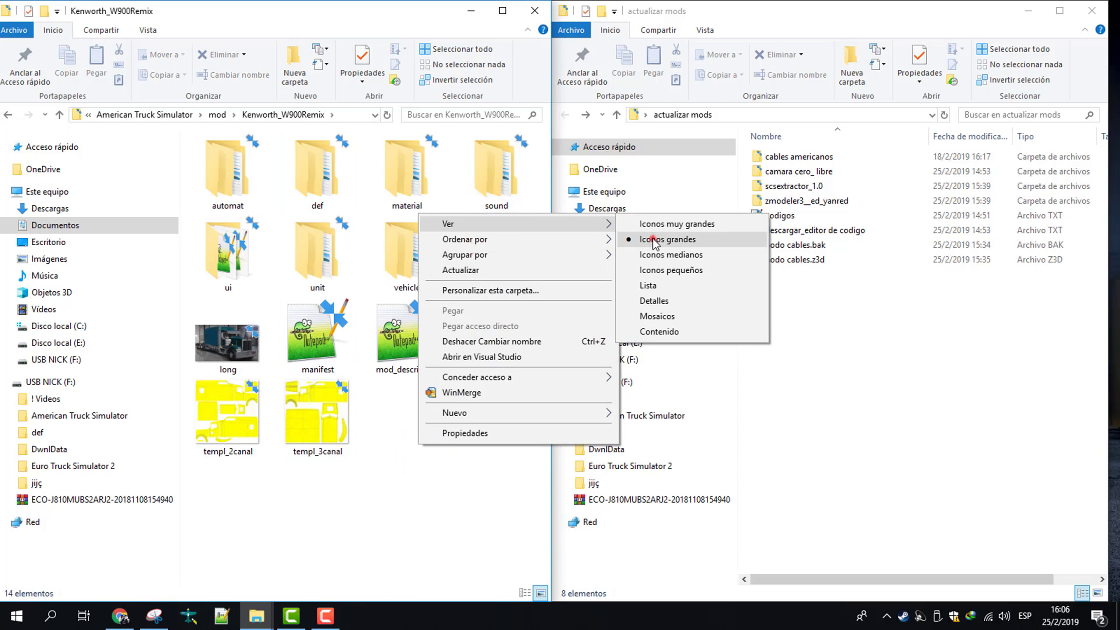
click(650, 240)
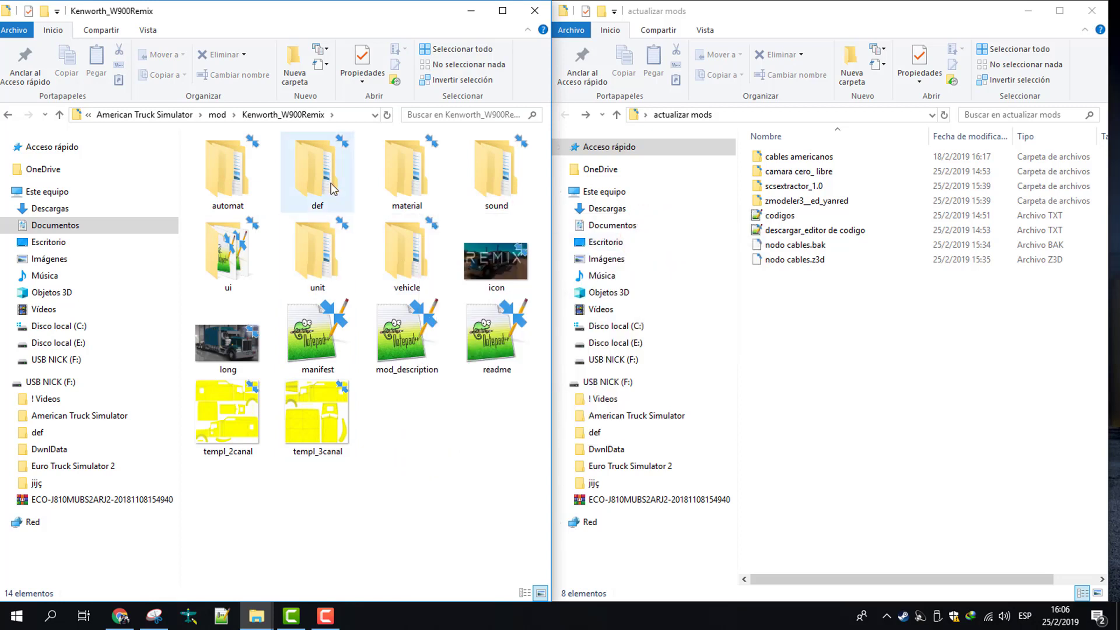
double_click(321, 196)
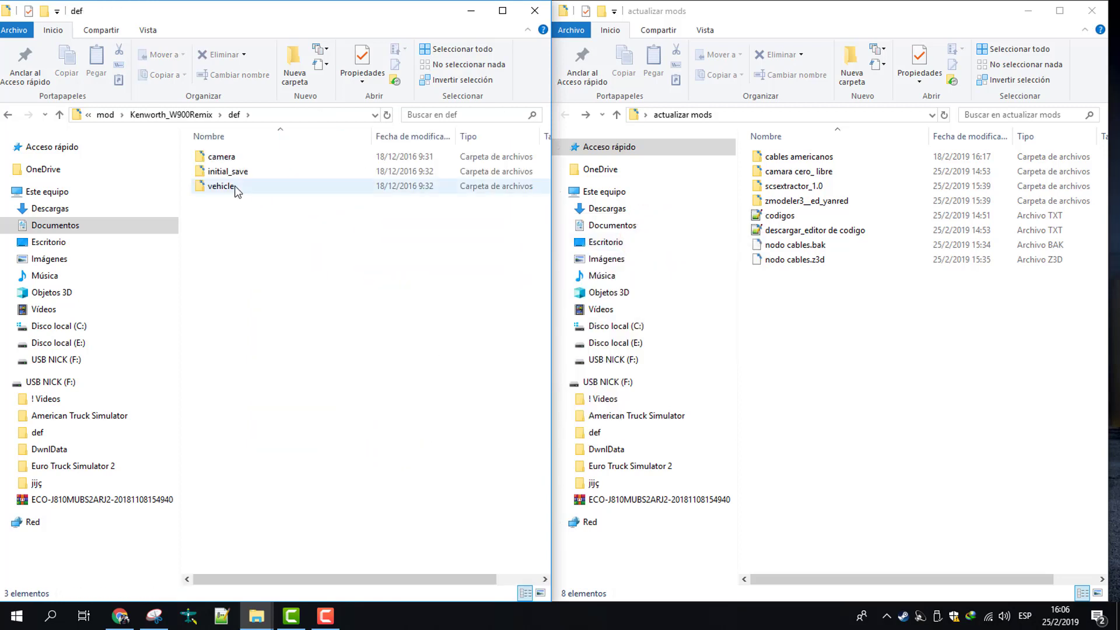
double_click(222, 185)
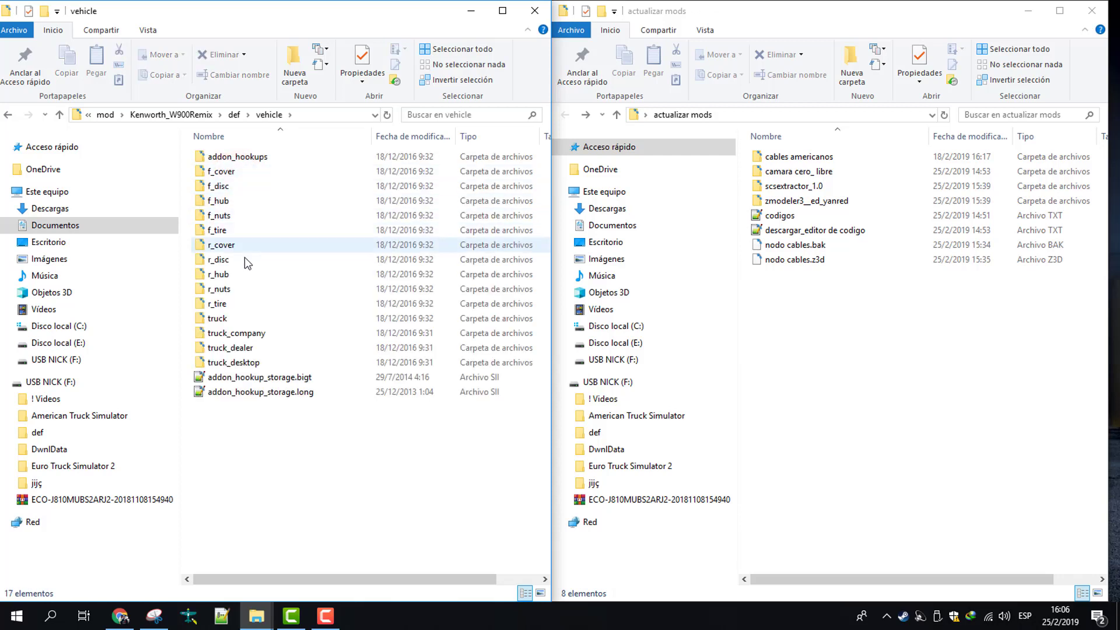
double_click(237, 349)
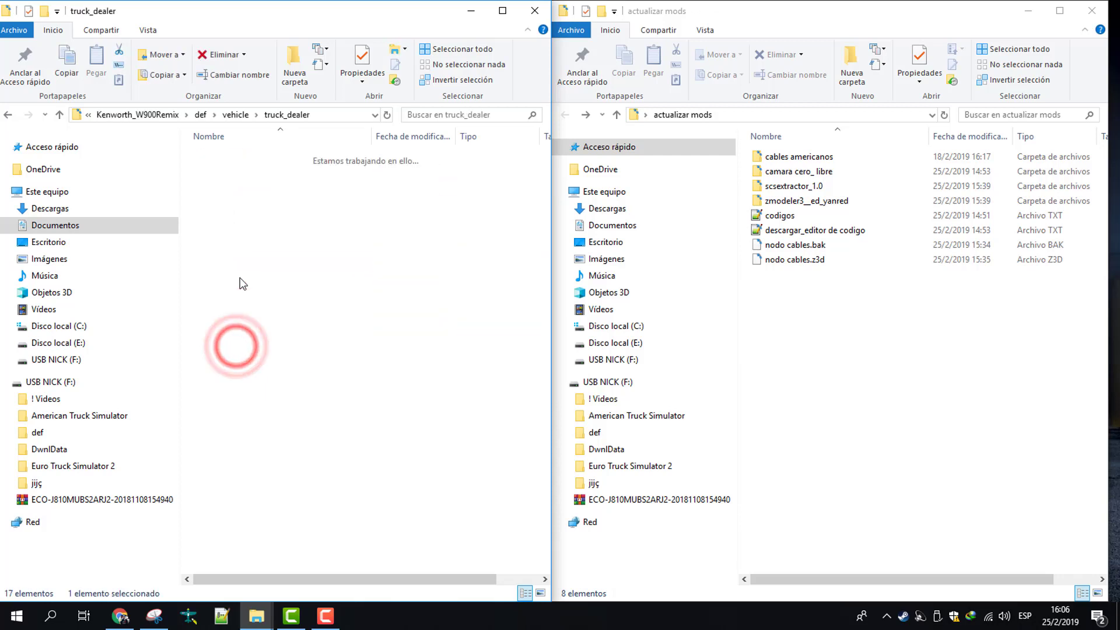
double_click(233, 156)
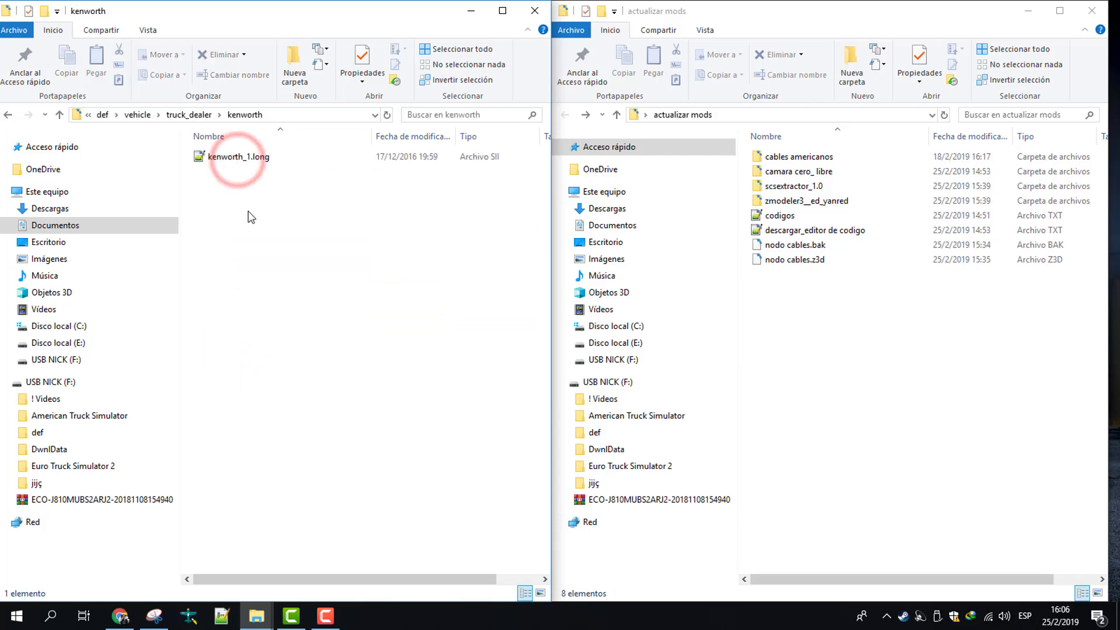
Open the kenworth_1.long file in Notepad++ and move the editor window over the kenworth folder
click(224, 156)
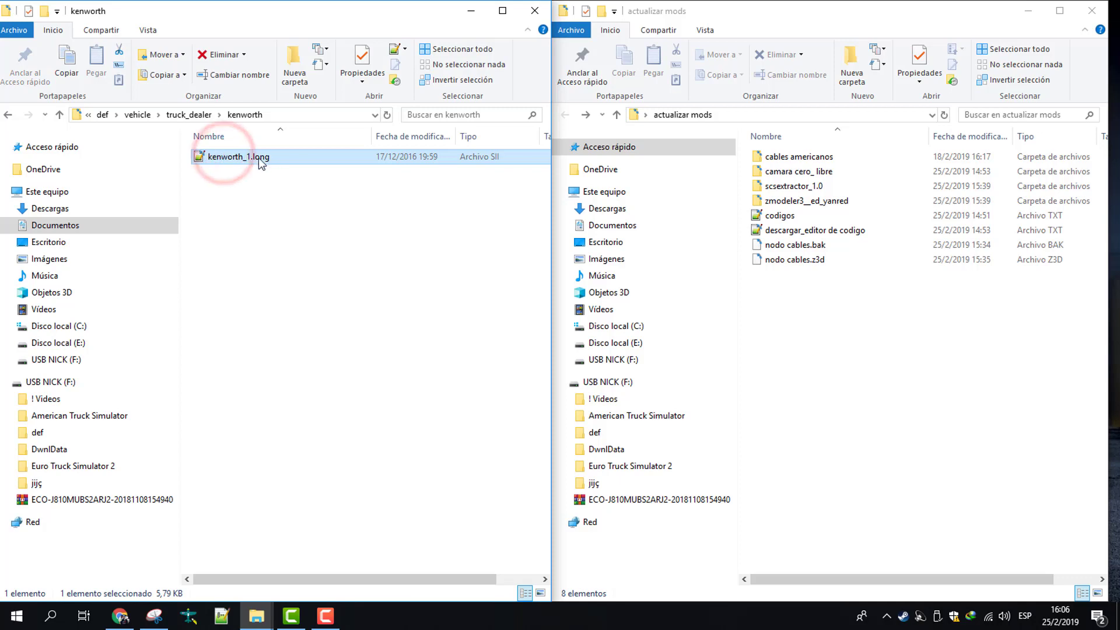
click(217, 156)
double_click(224, 164)
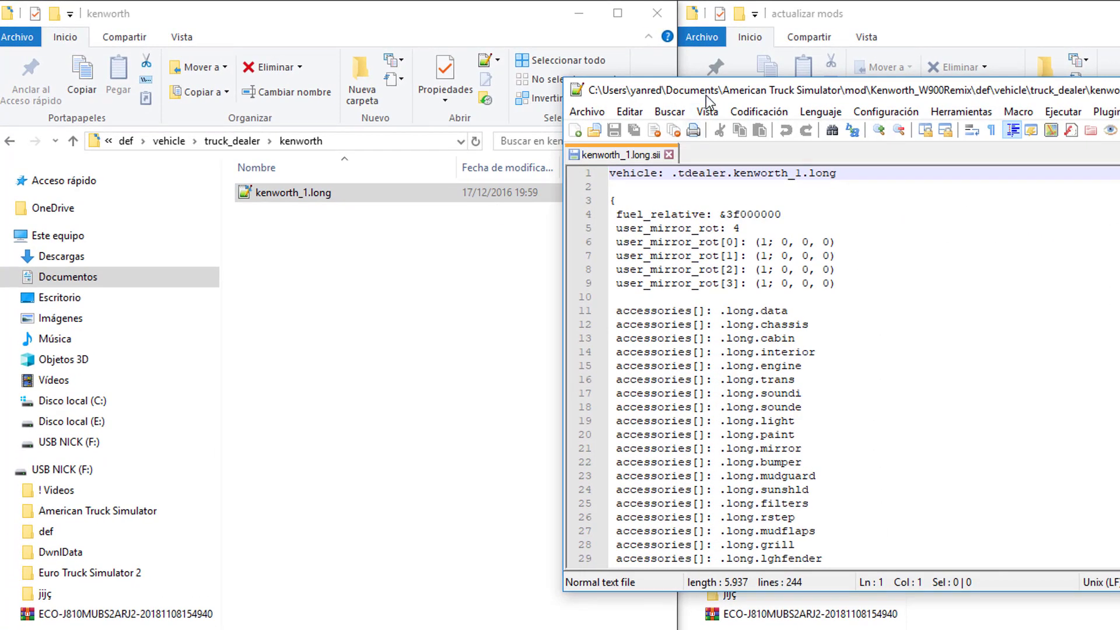
drag(707, 95, 231, 132)
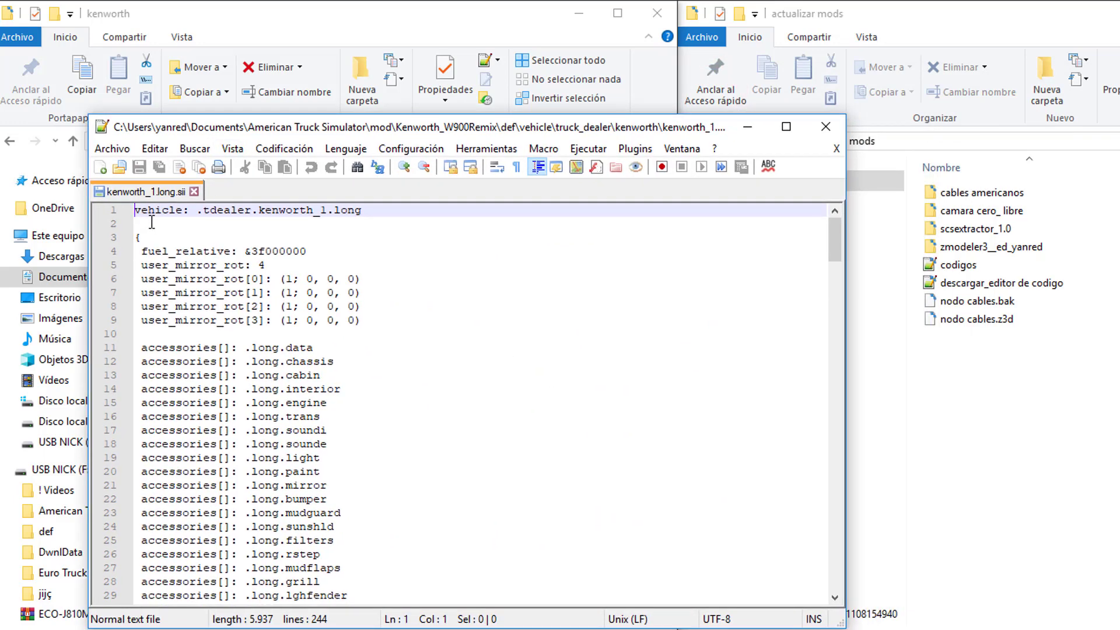
Insert two blank lines above the vehicle line at the start of kenworth_1.long.sii
key(Return)
key(Return)
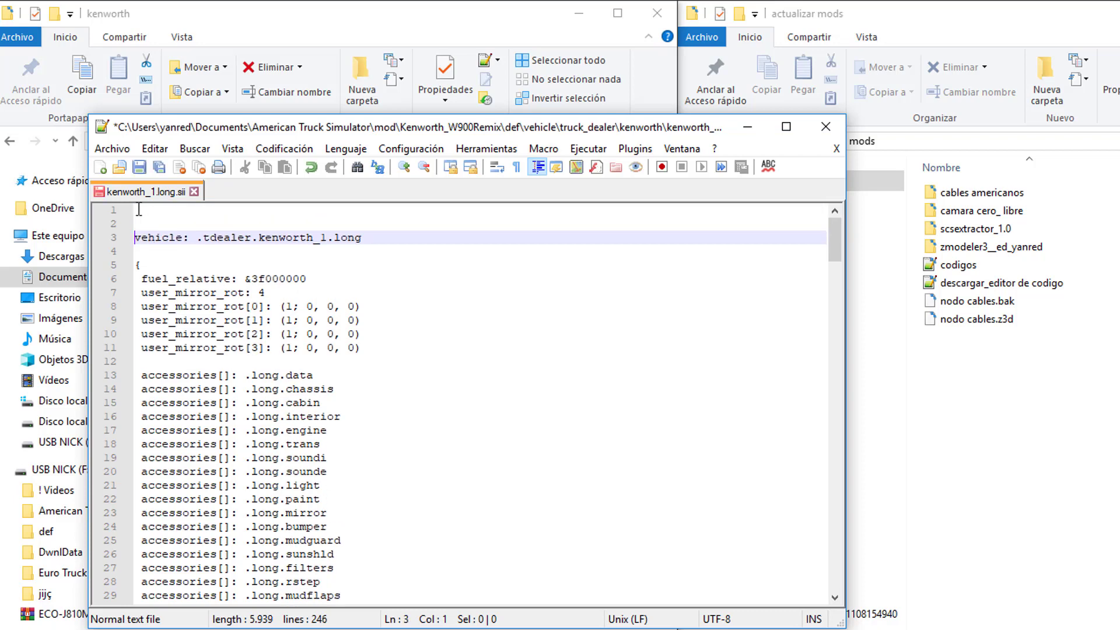
click(139, 209)
Open codigos from the actualizar mods folder alongside kenworth_1.long.sii and reposition the editor window so the kenworth folder's file stays visible
click(1030, 452)
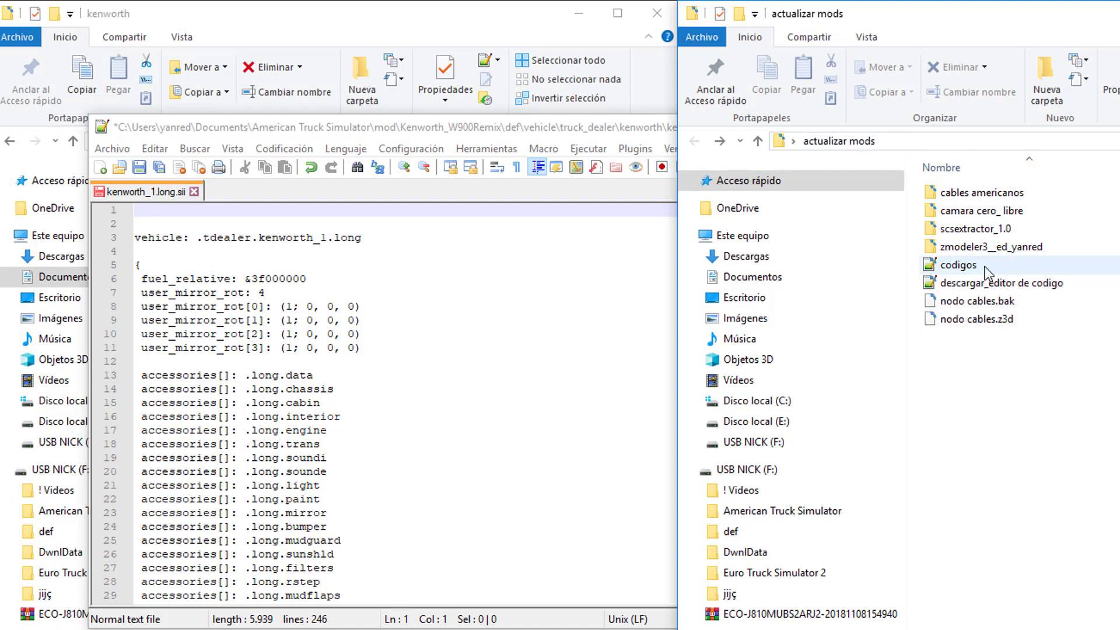
double_click(959, 266)
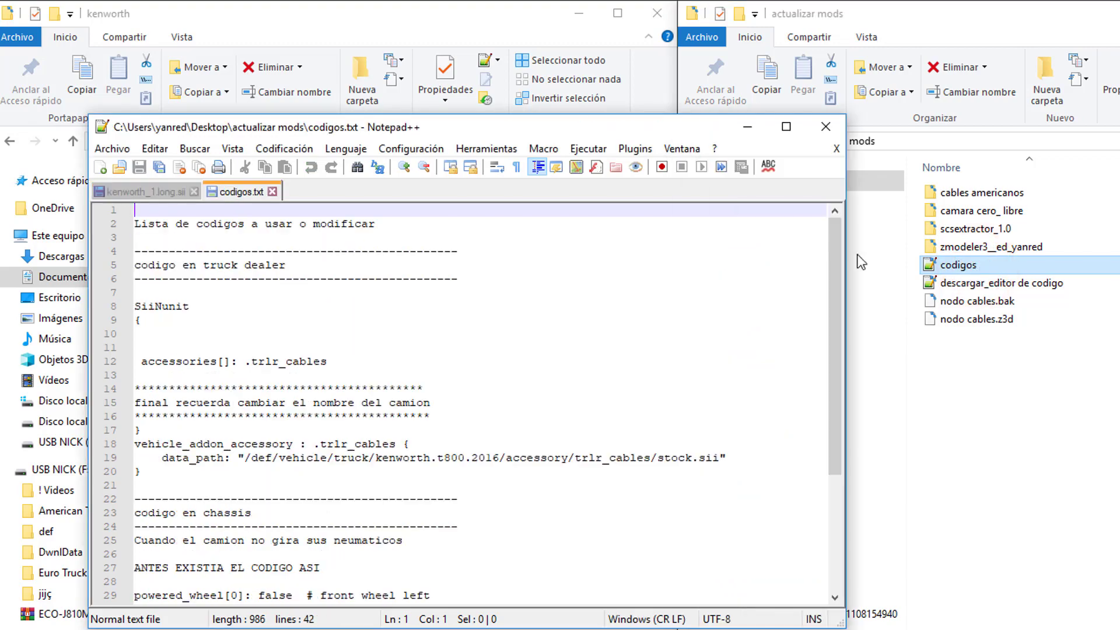
drag(292, 127, 614, 155)
click(376, 213)
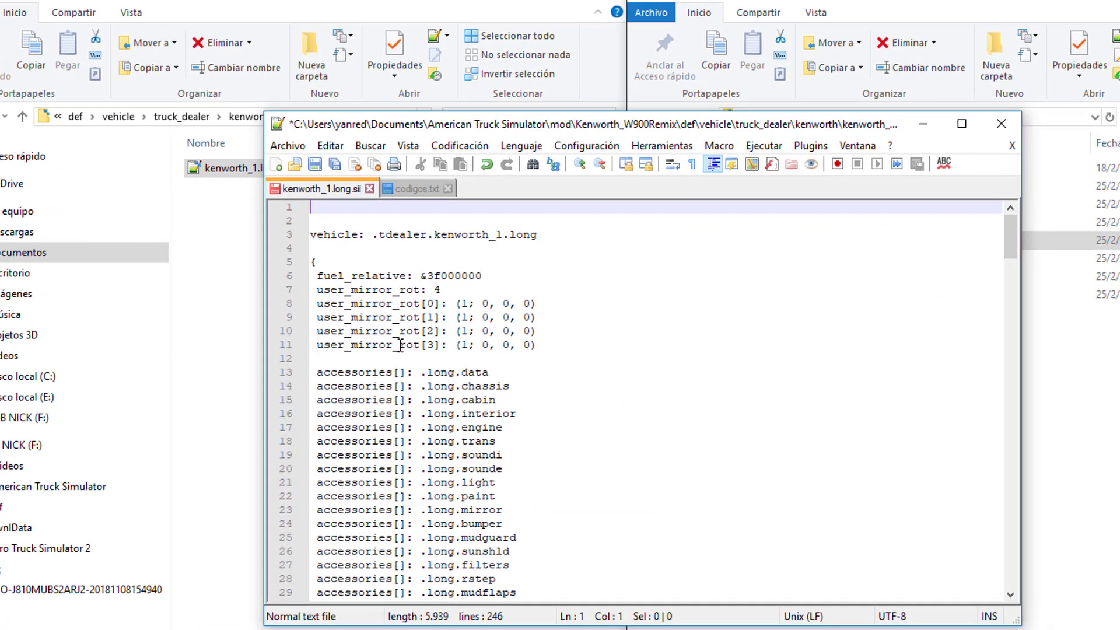
drag(427, 153, 548, 157)
drag(388, 75, 444, 71)
click(130, 119)
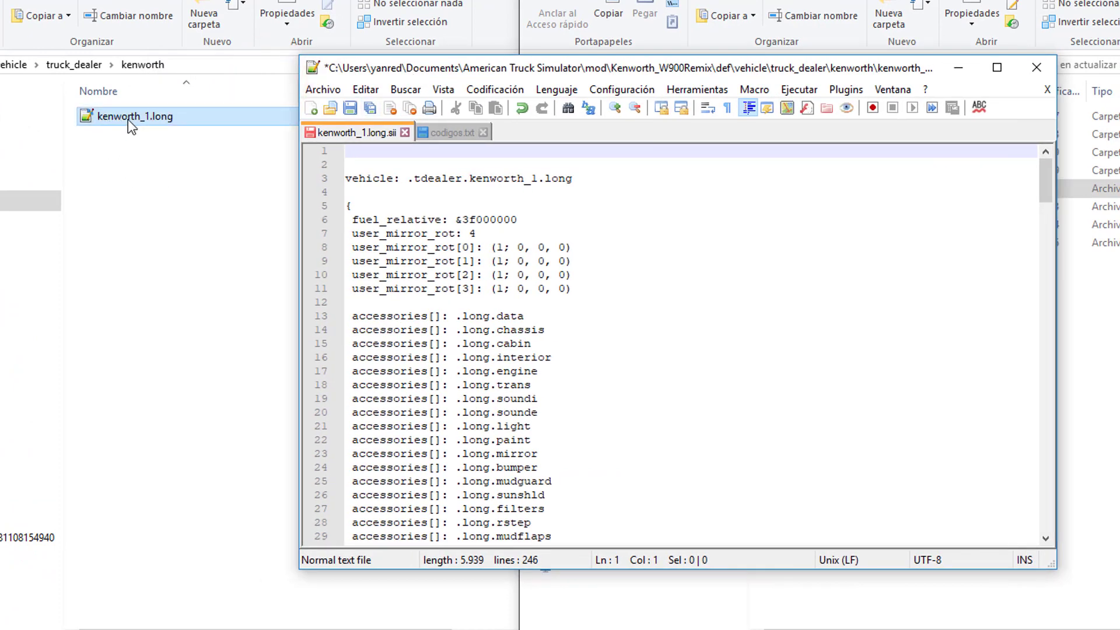
Copy the SiiNunit header with its opening brace from codigos.txt to the top of kenworth_1.long.sii, directly above the vehicle line
click(452, 133)
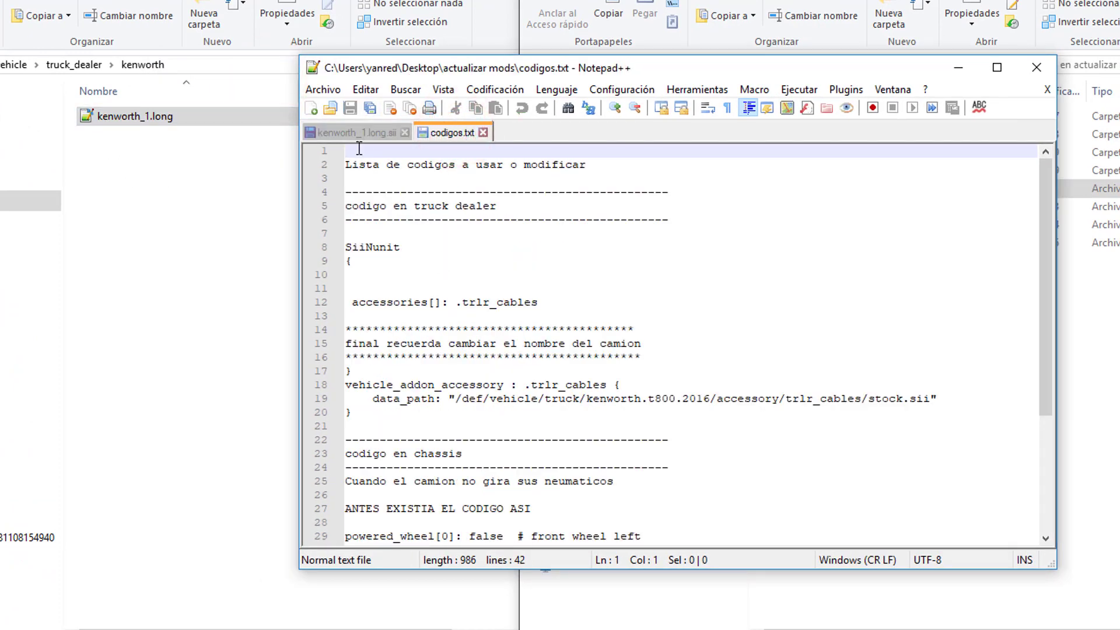
click(357, 135)
click(449, 133)
click(358, 268)
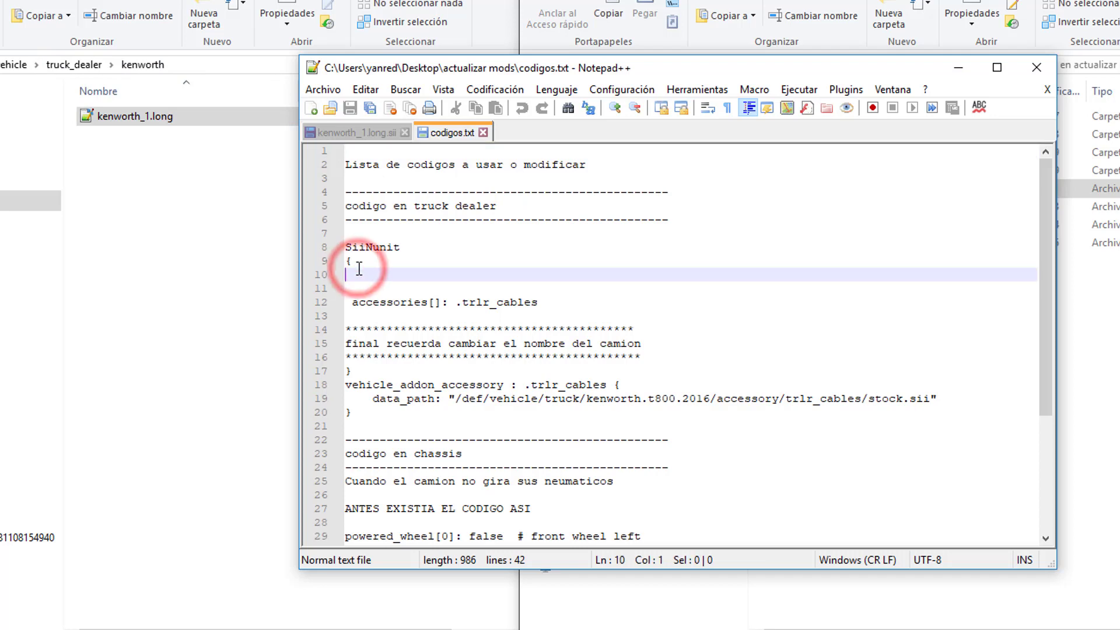
drag(348, 244, 370, 263)
right_click(369, 248)
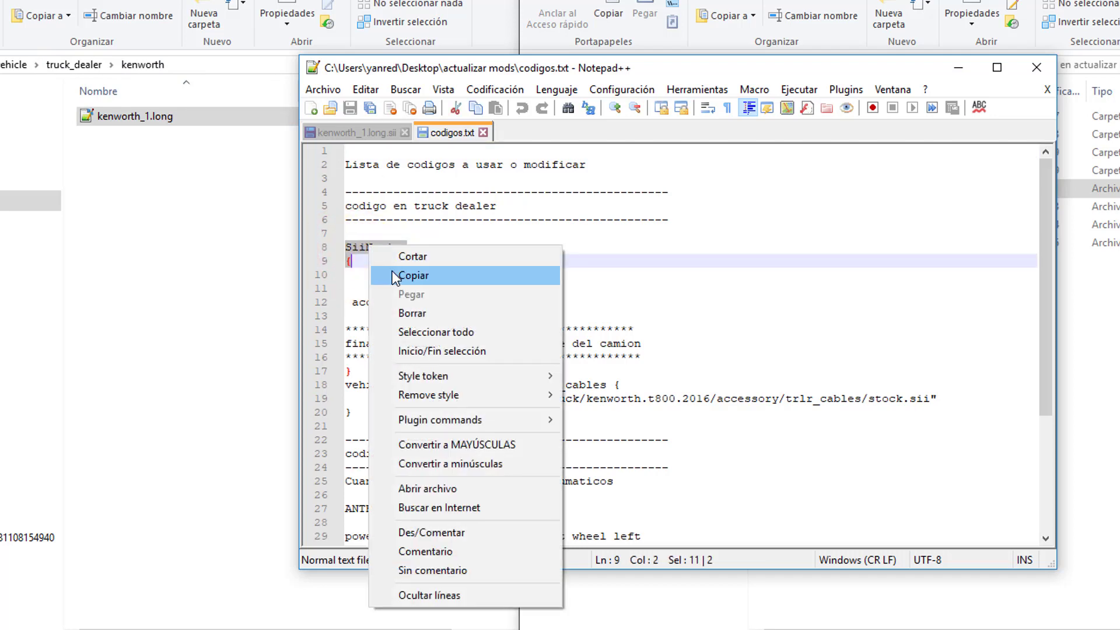
click(373, 276)
click(358, 134)
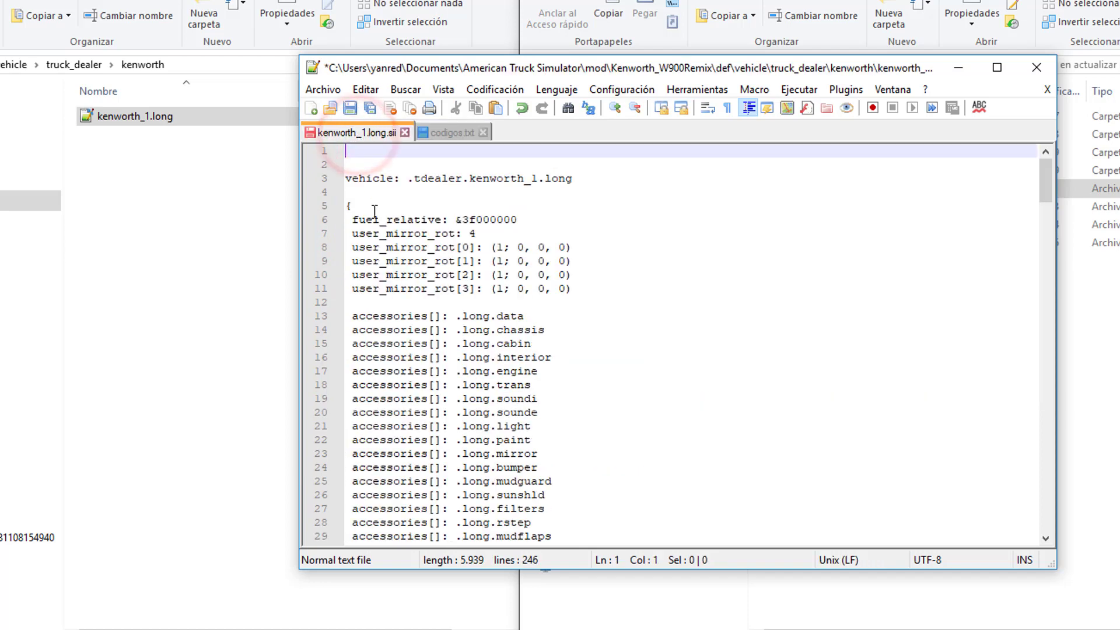
right_click(350, 154)
click(359, 200)
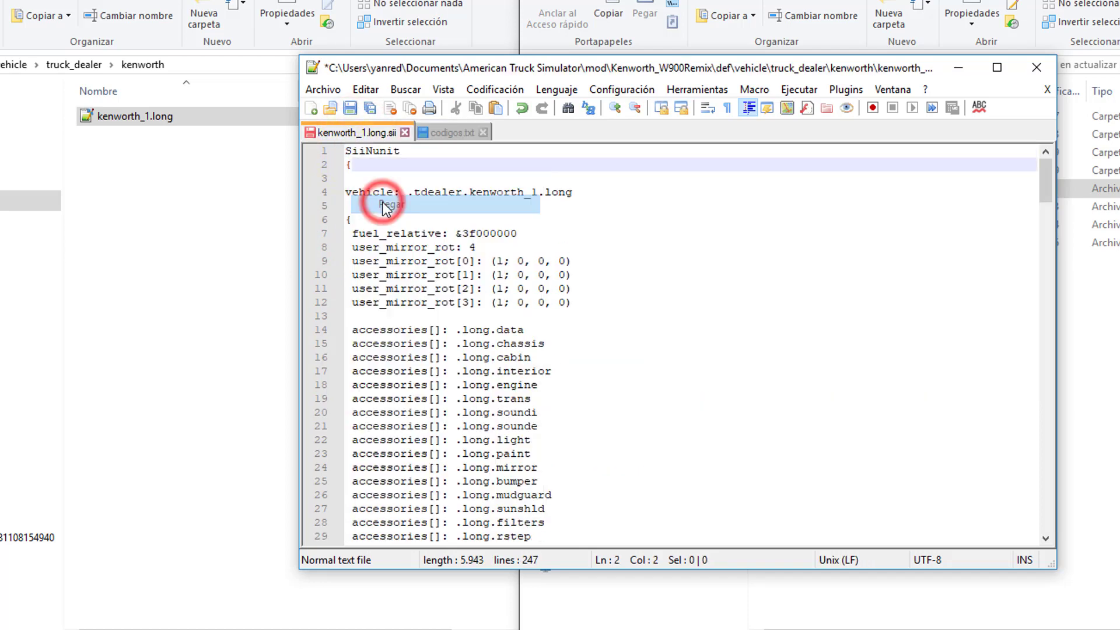
click(352, 183)
key(BackSpace)
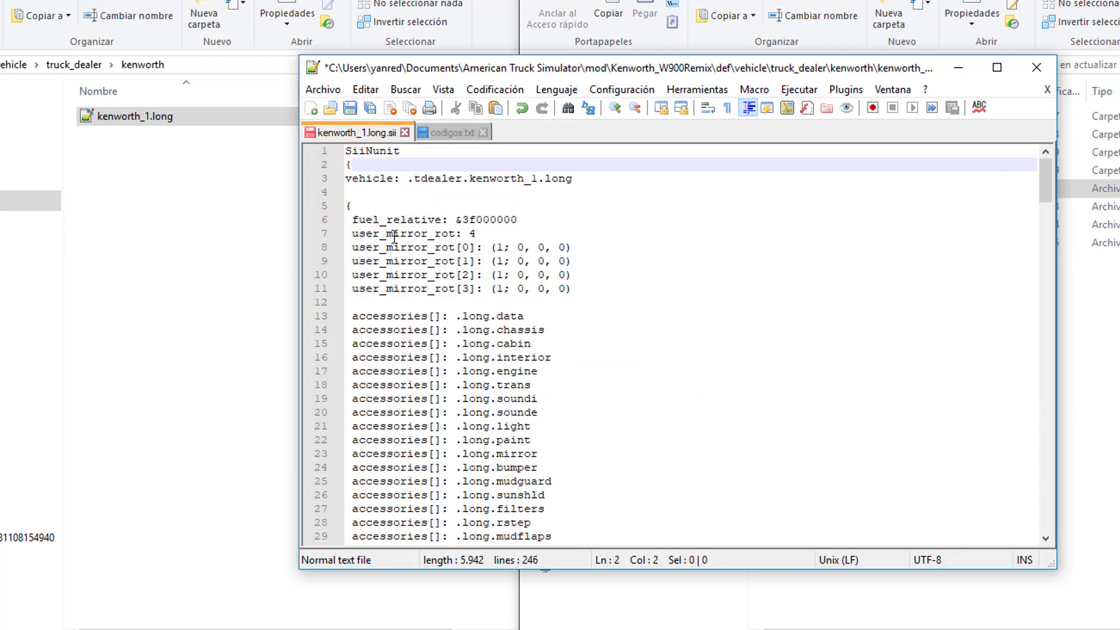
Delete the fuel_relative and user_mirror_rot lines, plus the blank lines around the vehicle block's opening brace
drag(581, 288, 340, 224)
key(Delete)
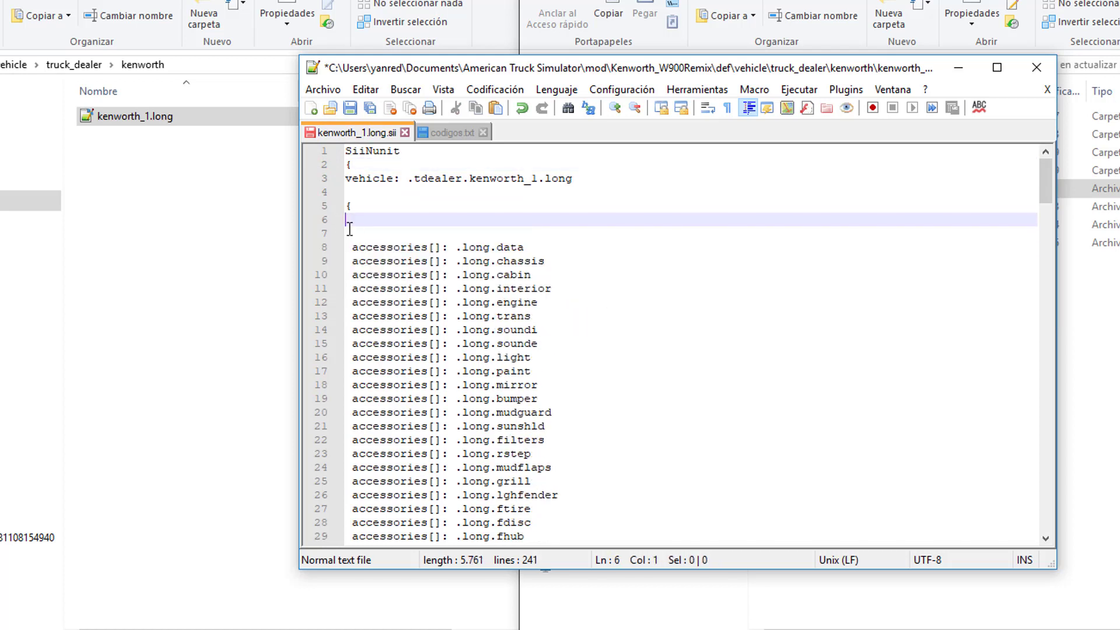
click(328, 227)
key(BackSpace)
key(BackSpace)
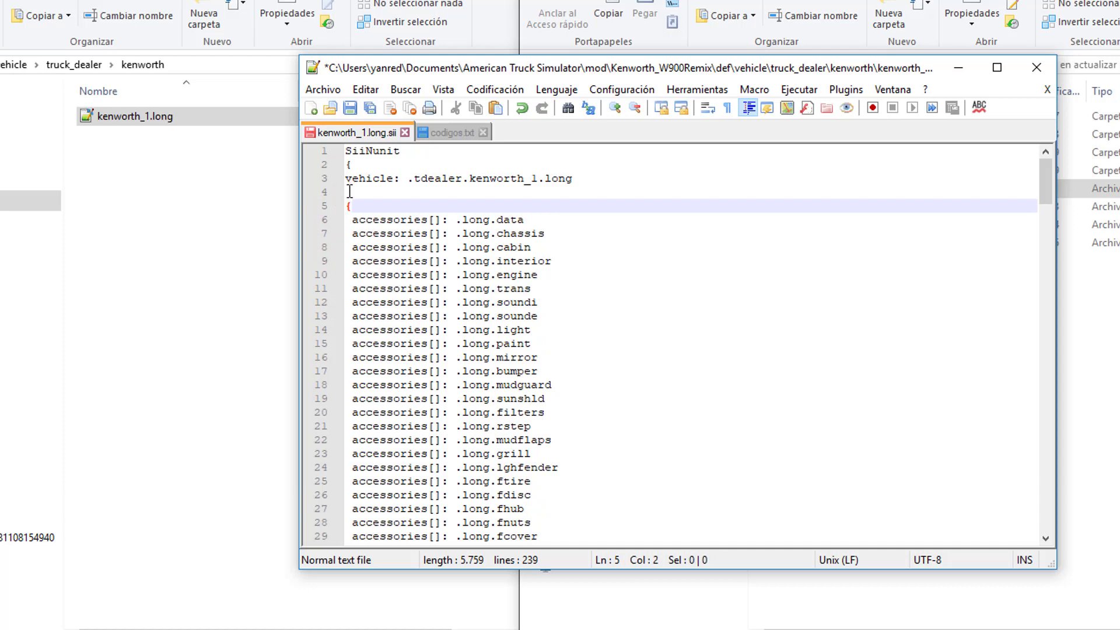
click(349, 192)
key(BackSpace)
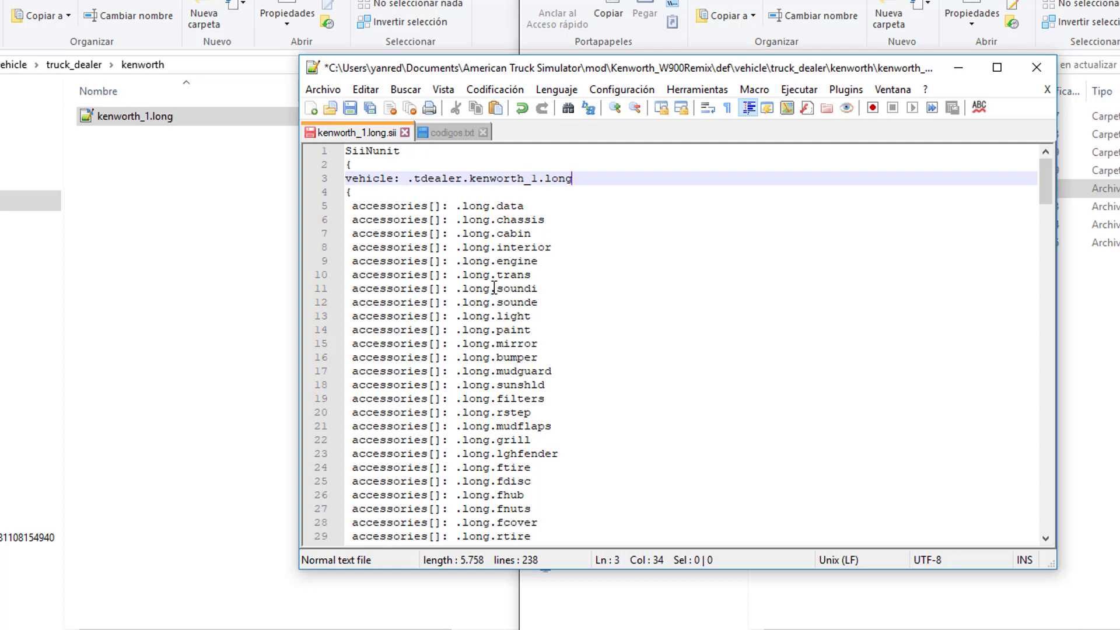
Copy "accessories[]: .trlr_cables" from codigos.txt to below the .long.rearb entry in kenworth_1.long.sii, indenting both lines one space like the others
click(456, 132)
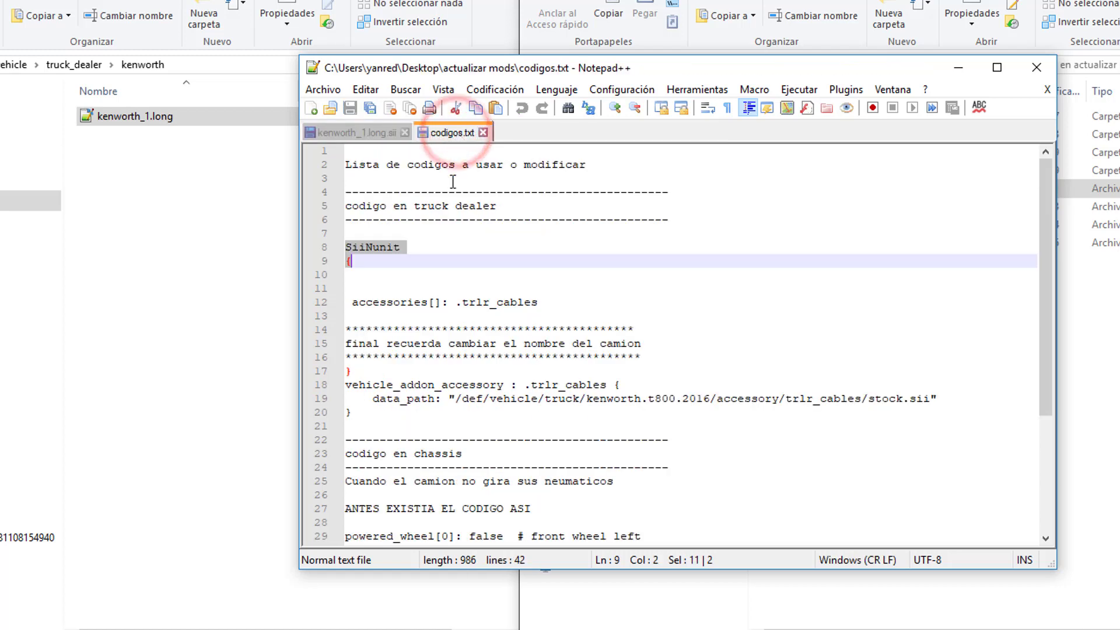
drag(354, 302, 543, 306)
right_click(519, 307)
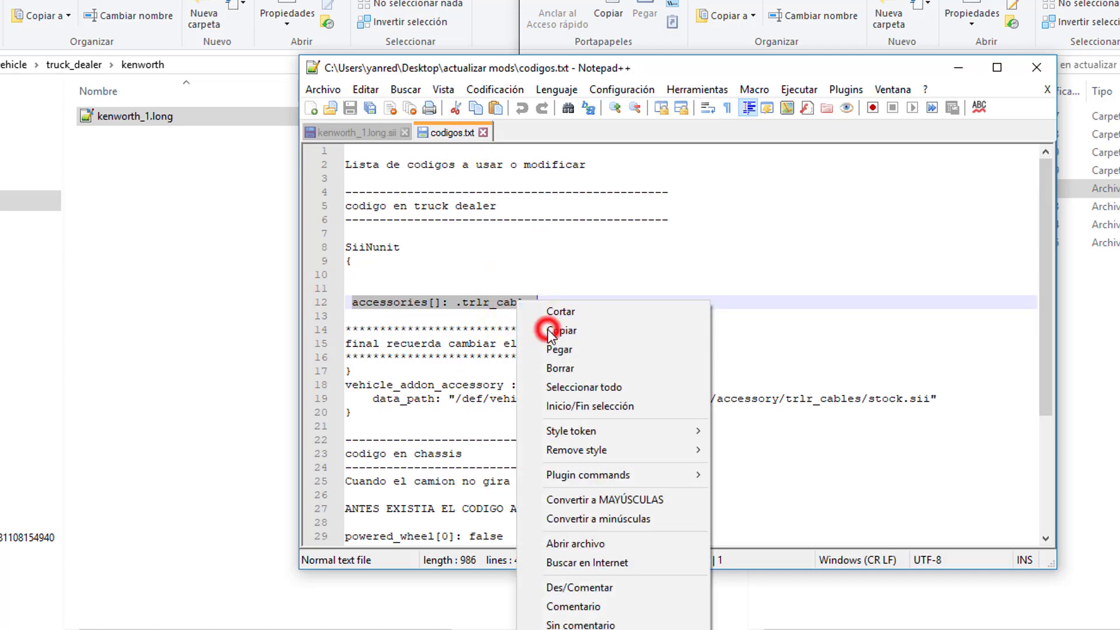
click(531, 321)
click(361, 132)
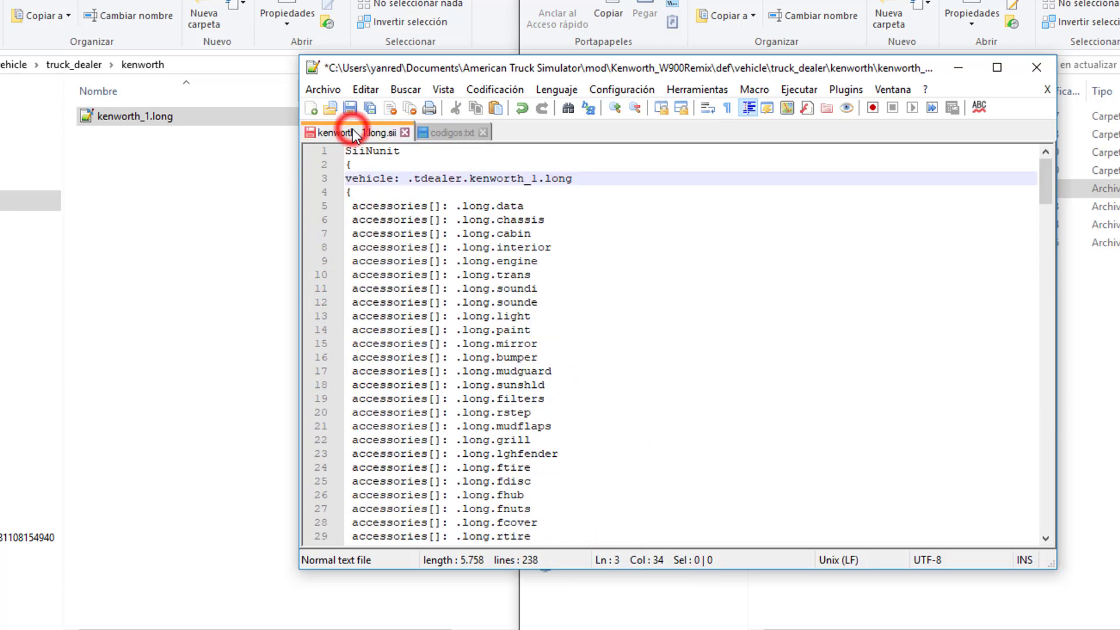
scroll(488, 373, down, 8)
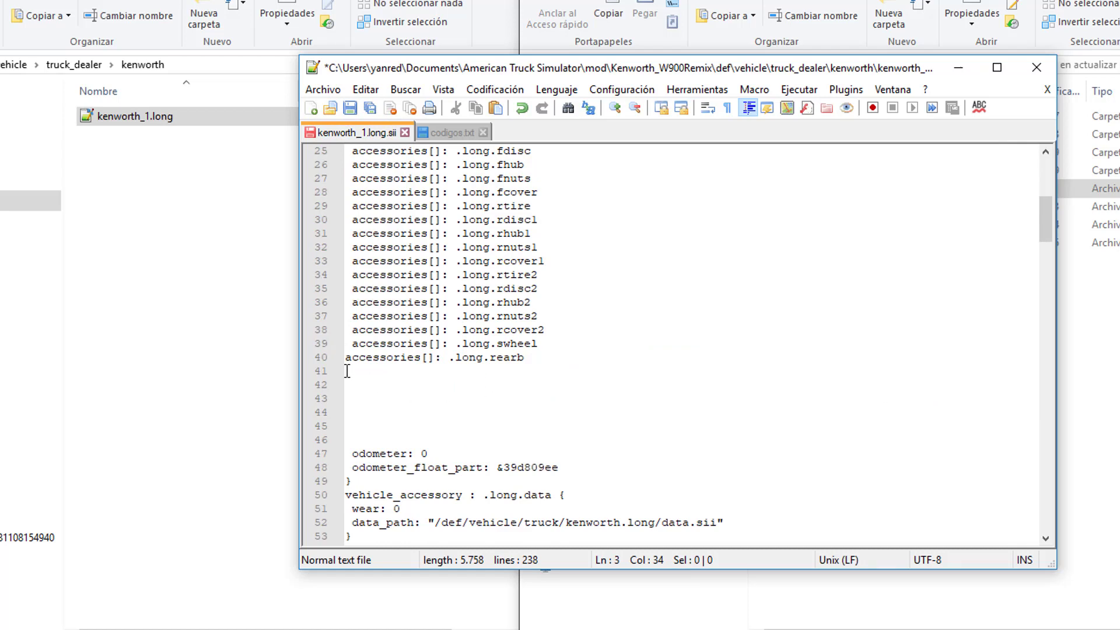
click(347, 371)
right_click(347, 371)
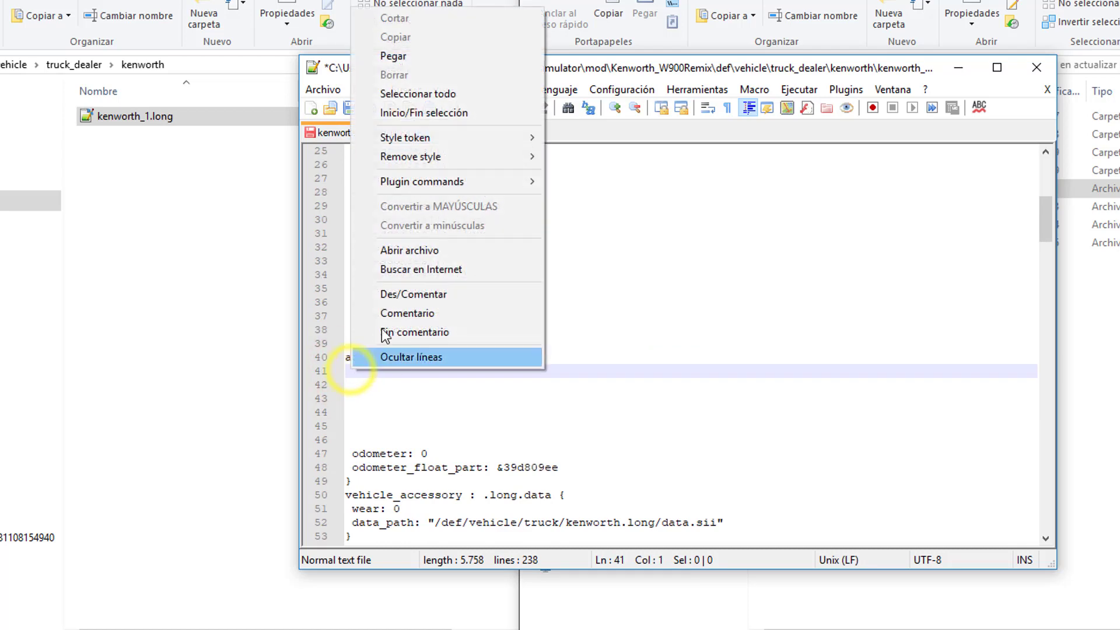
click(401, 56)
click(349, 358)
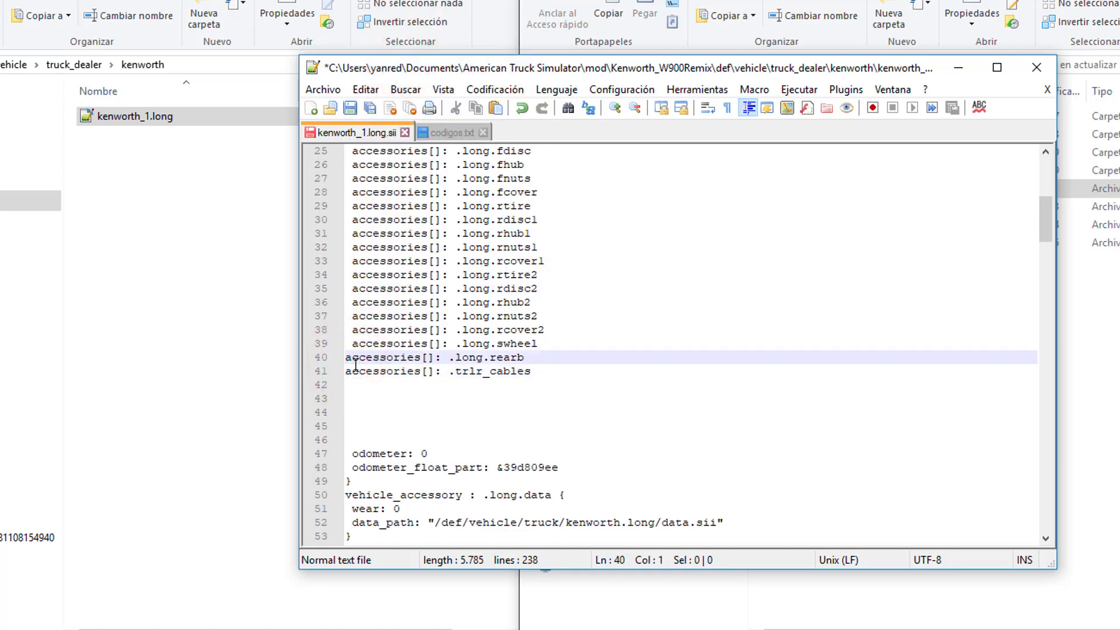
click(347, 372)
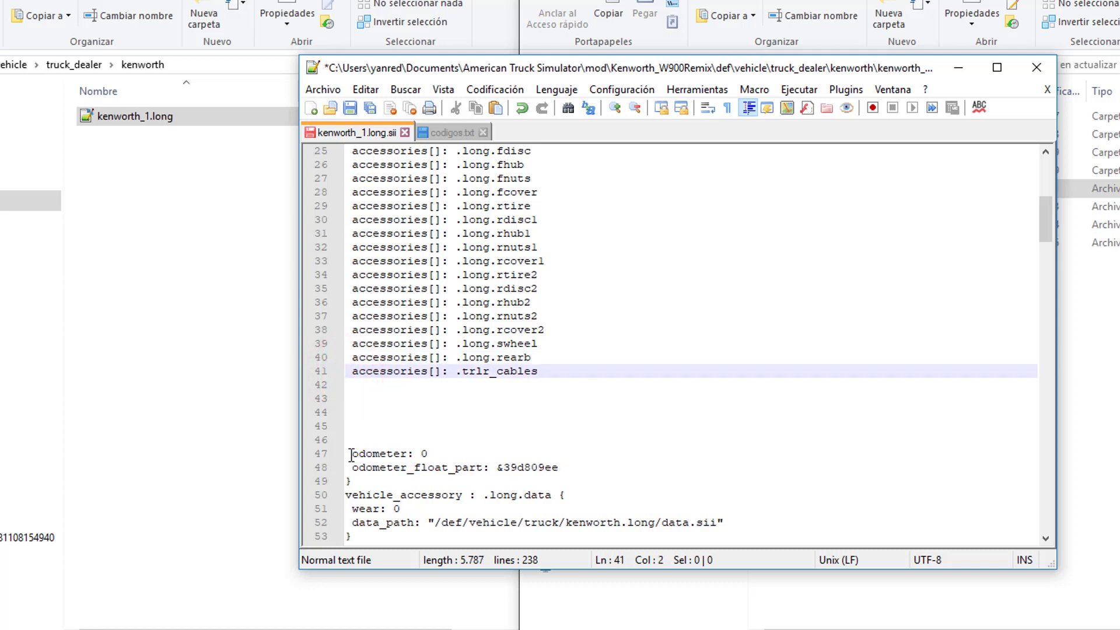
Delete the odometer and odometer_float_part lines and the blank lines between the .trlr_cables entry and the closing brace
drag(350, 454, 436, 469)
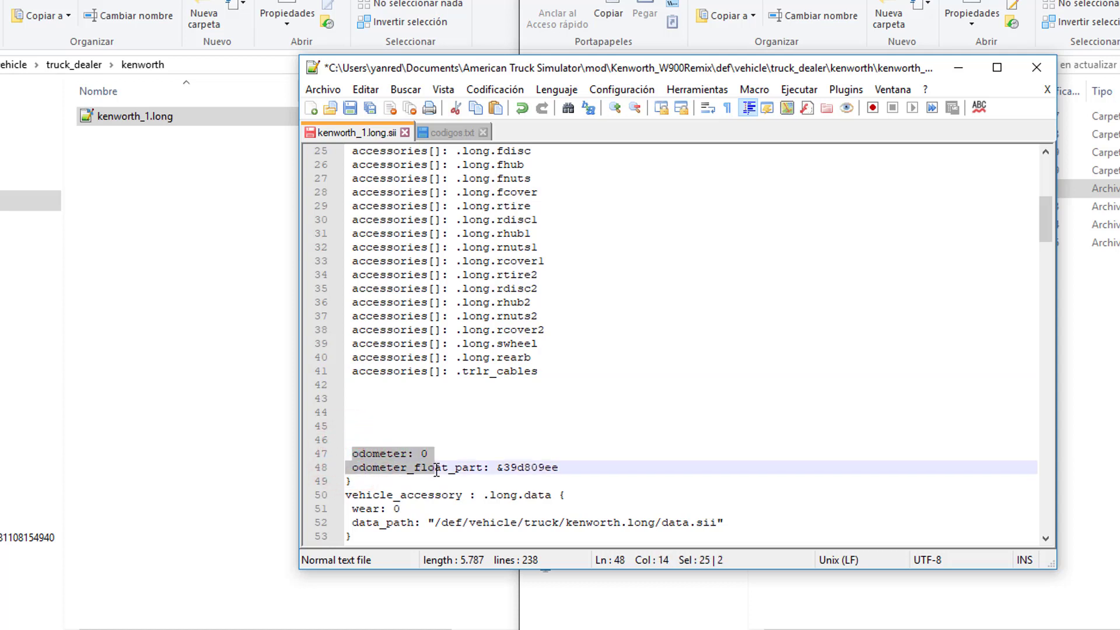
key(Delete)
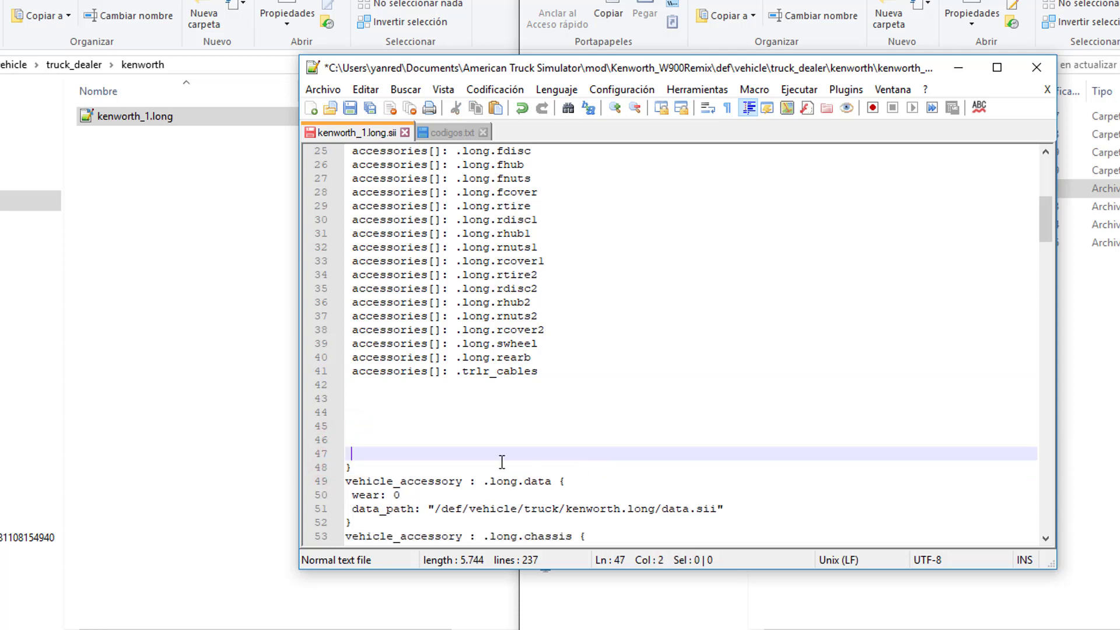
key(BackSpace)
key(BackSpace)
key(BackSpace)
key(BackSpace)
key(BackSpace)
key(BackSpace)
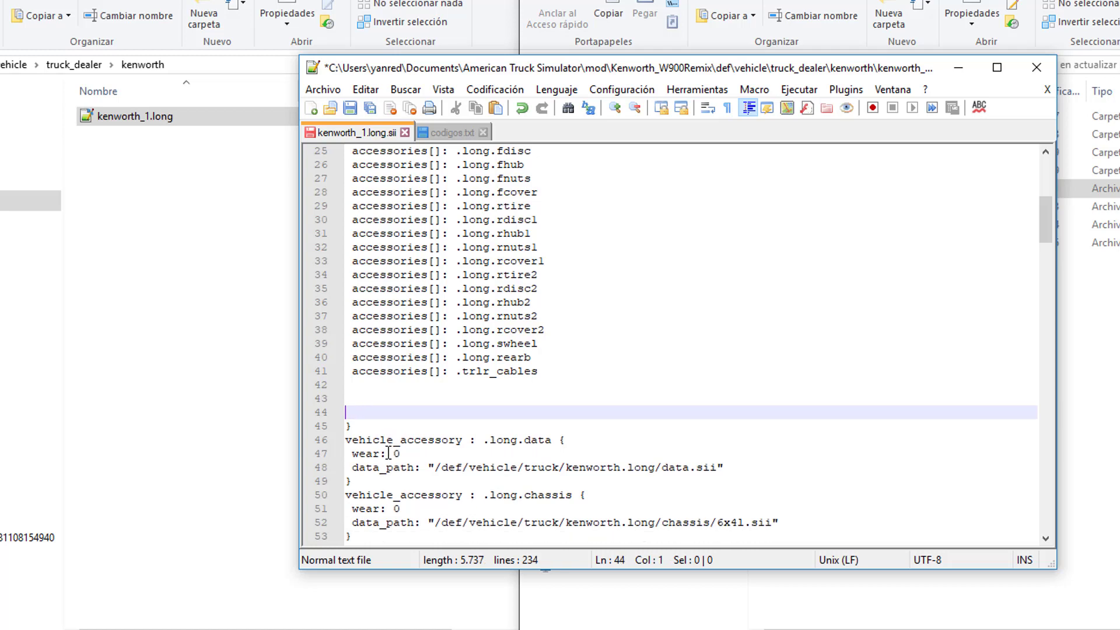
key(BackSpace)
key(BackSpace)
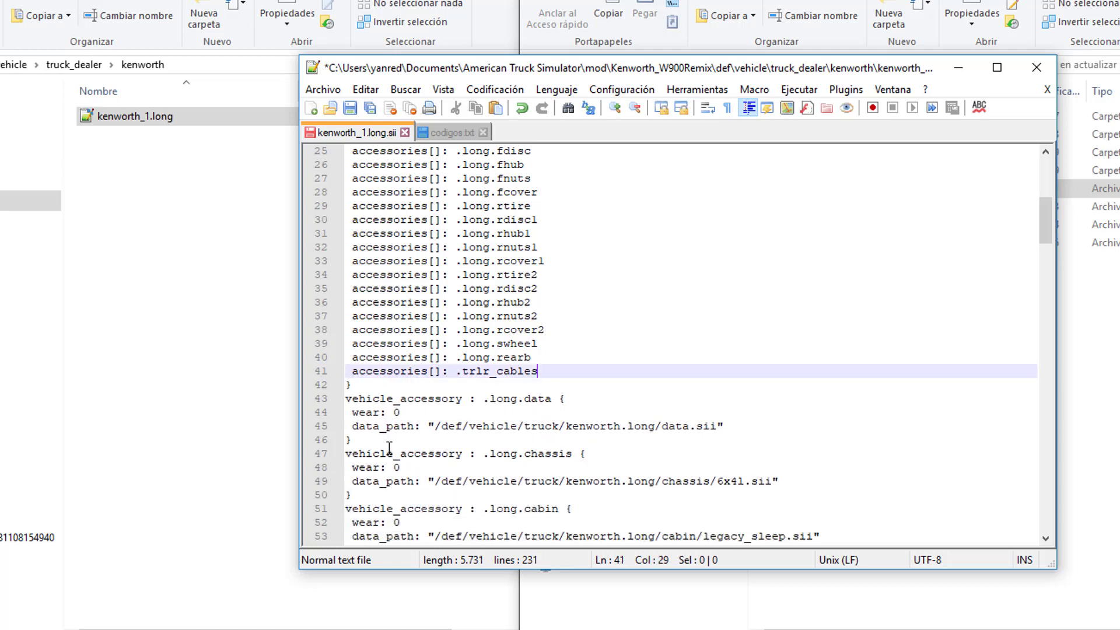
Remove the blank lines inside the .long.rearb block at the end of kenworth_1.long.sii and indent its lines one space
scroll(408, 401, down, 20)
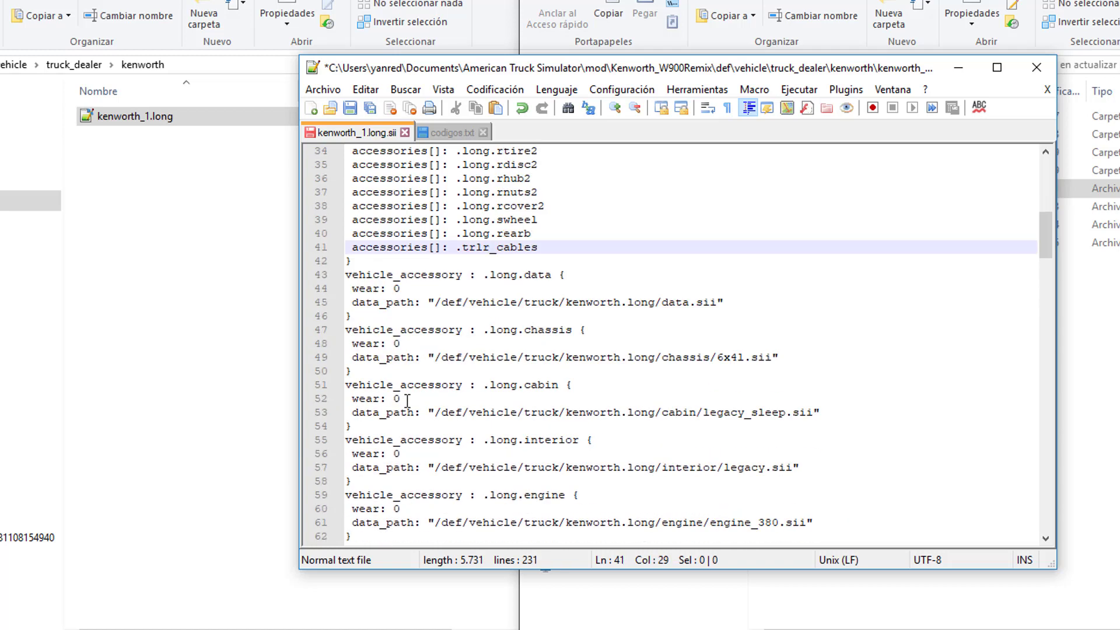
scroll(407, 401, down, 5)
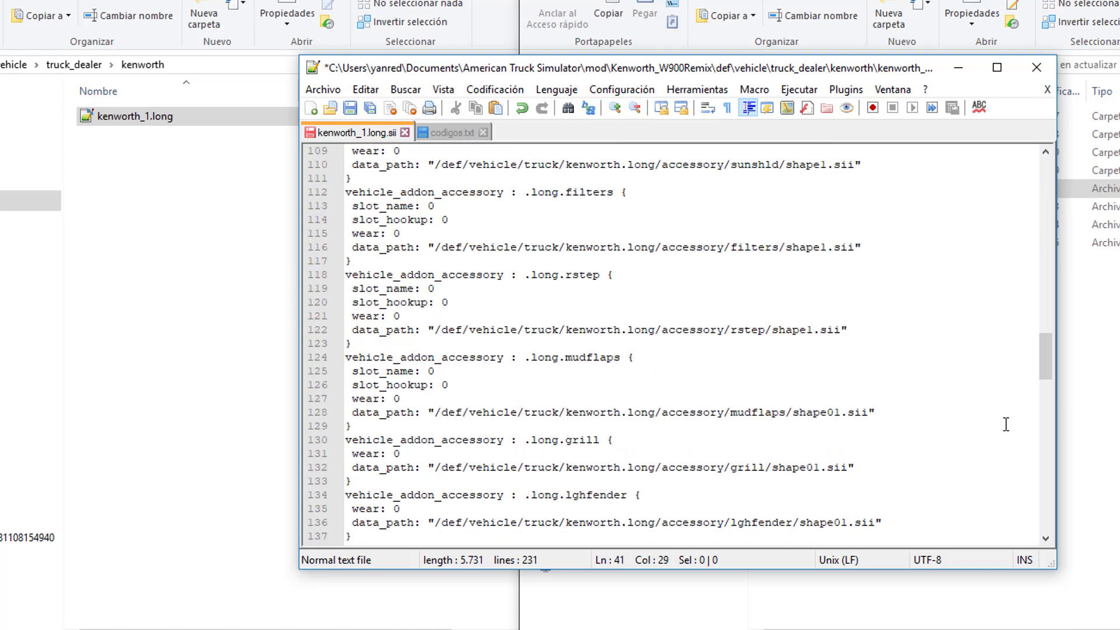
drag(1043, 348, 1059, 540)
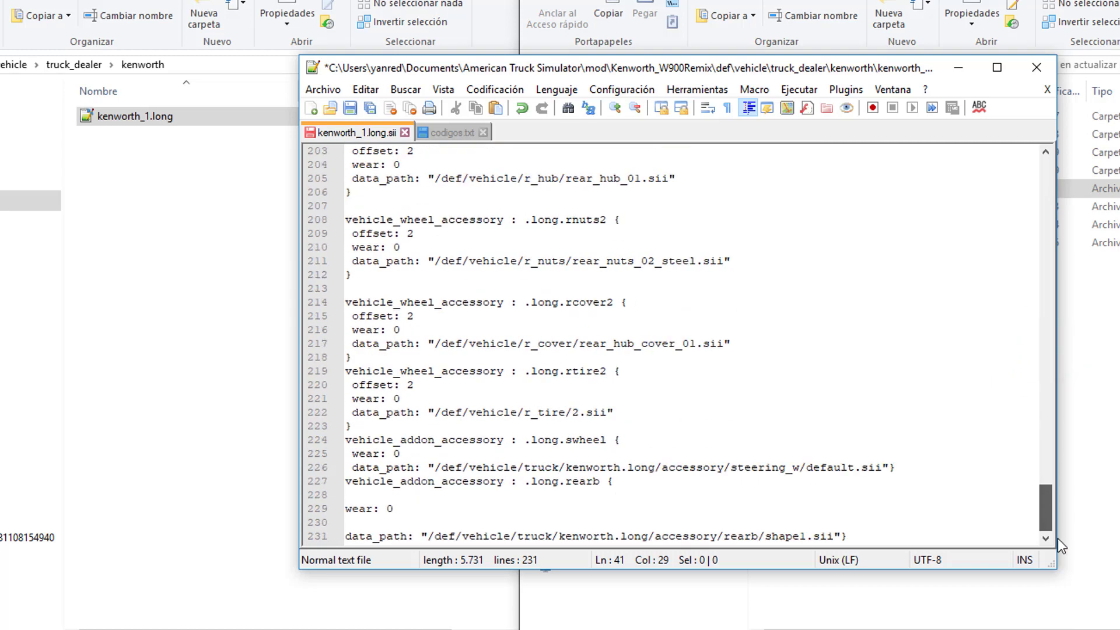
click(351, 501)
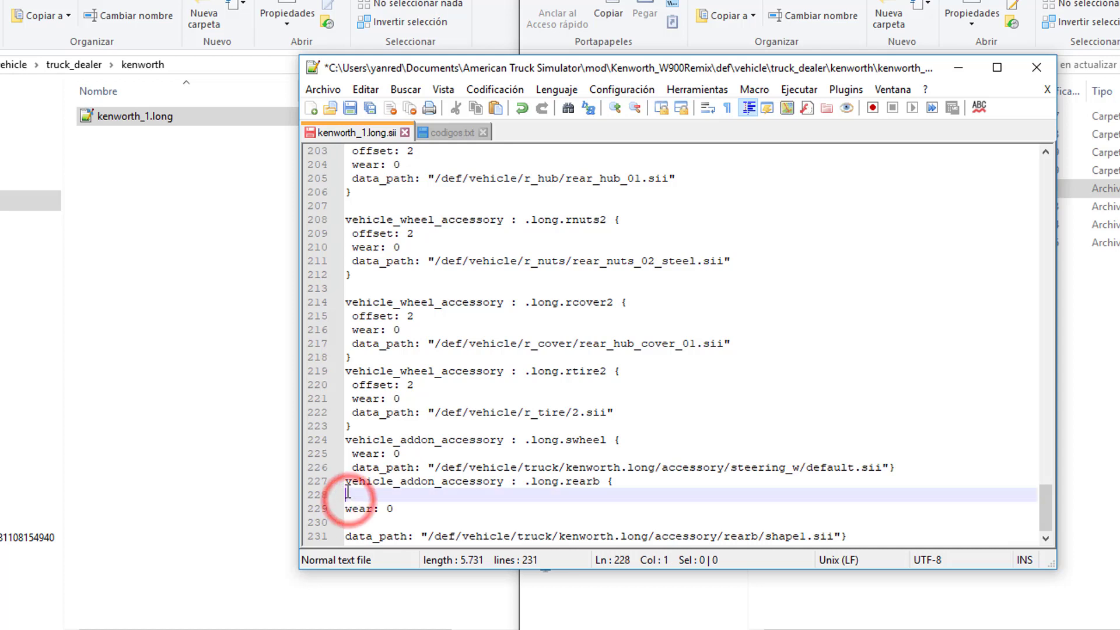
click(346, 483)
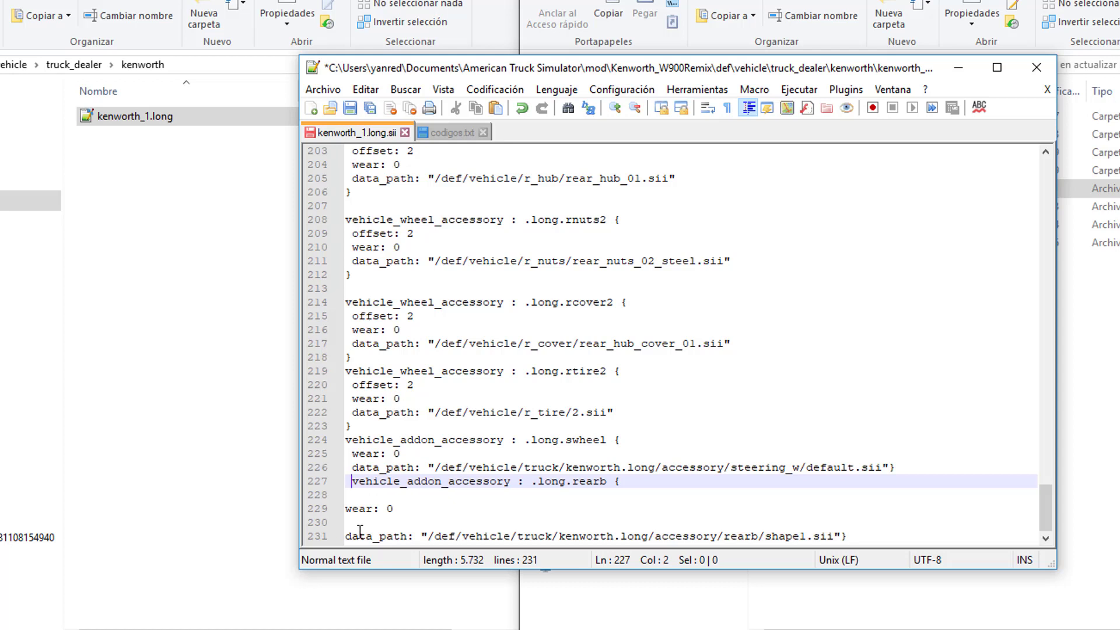
click(347, 513)
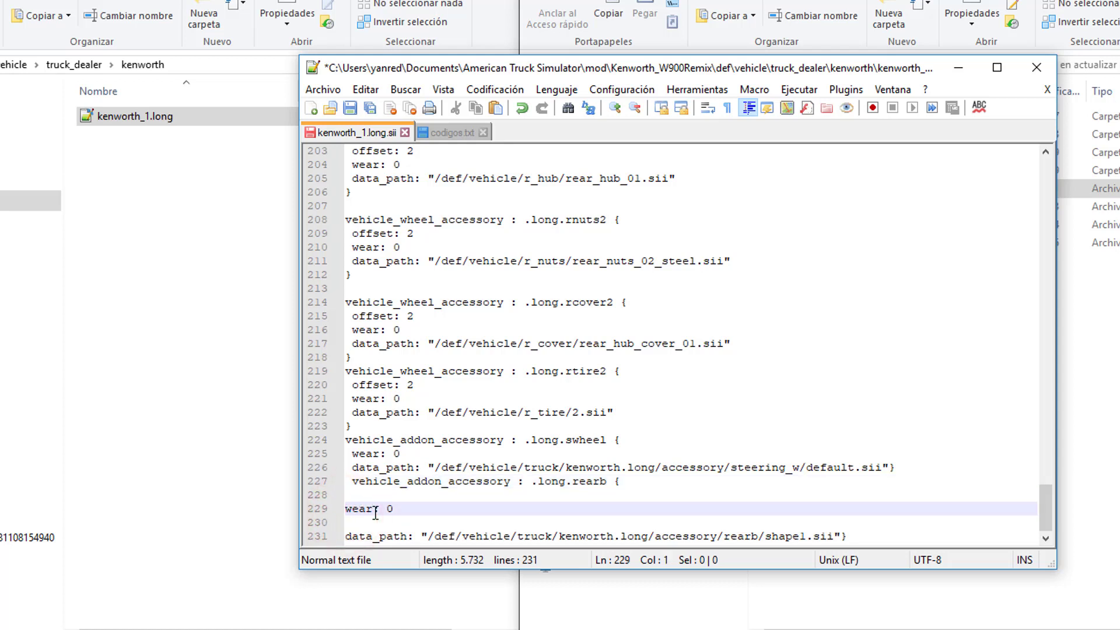
key(BackSpace)
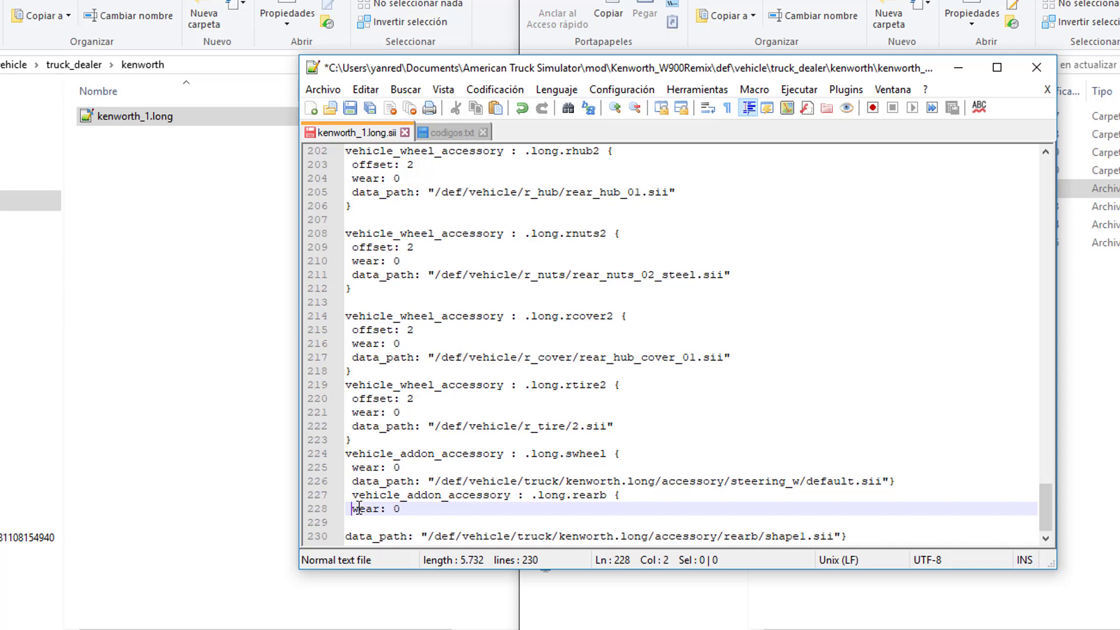
click(347, 536)
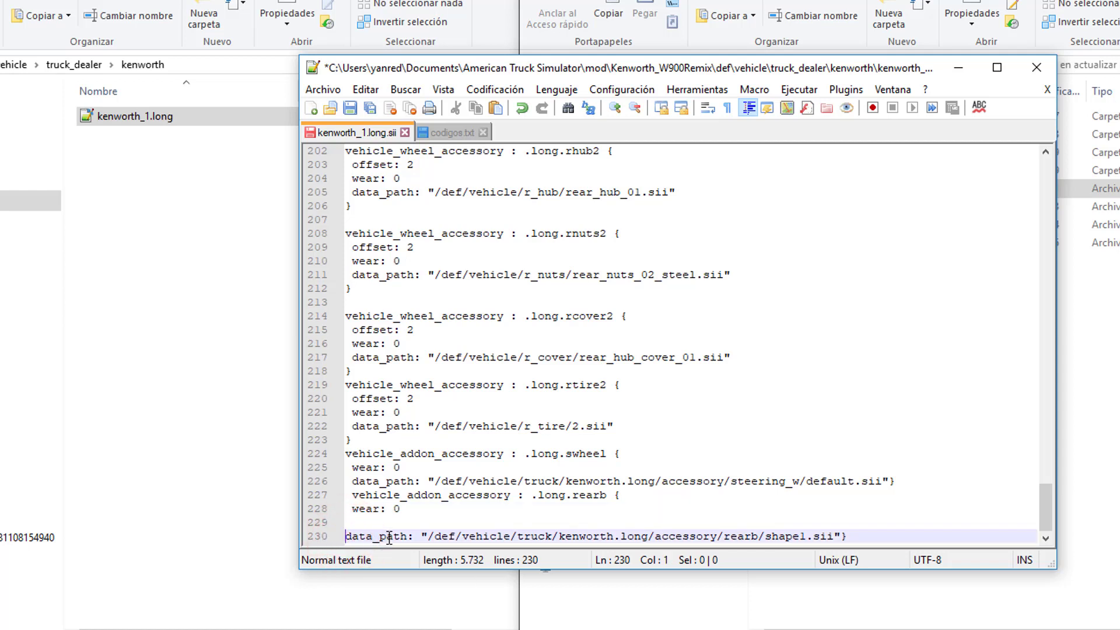
key(BackSpace)
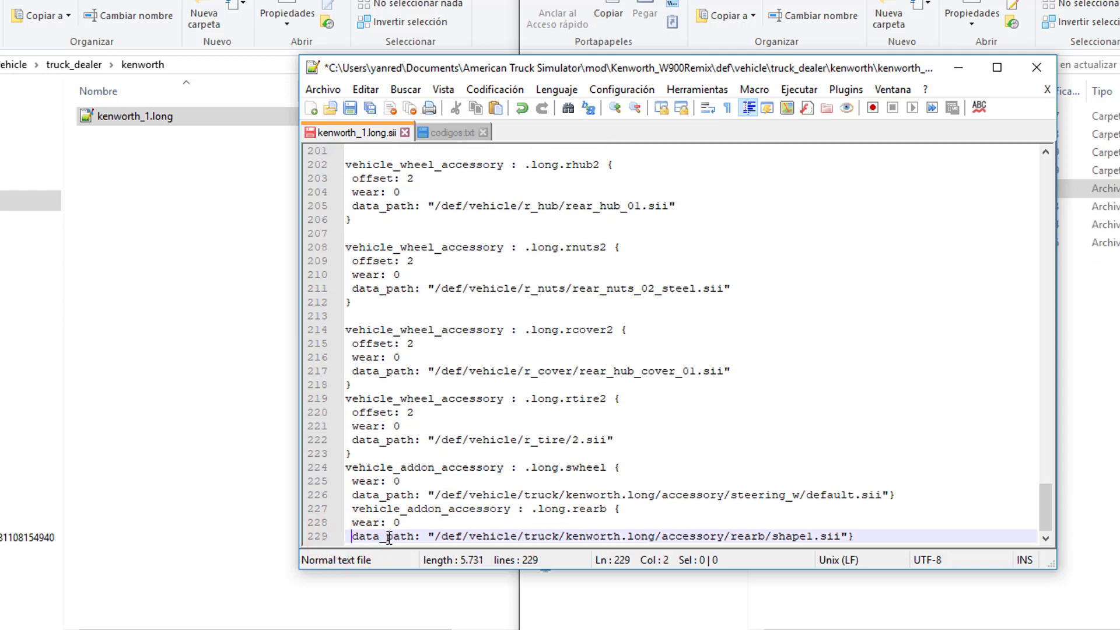
Move the closing braces of the .long.rearb and .long.swheel blocks onto their own lines, without indentation
click(862, 534)
click(850, 535)
key(Return)
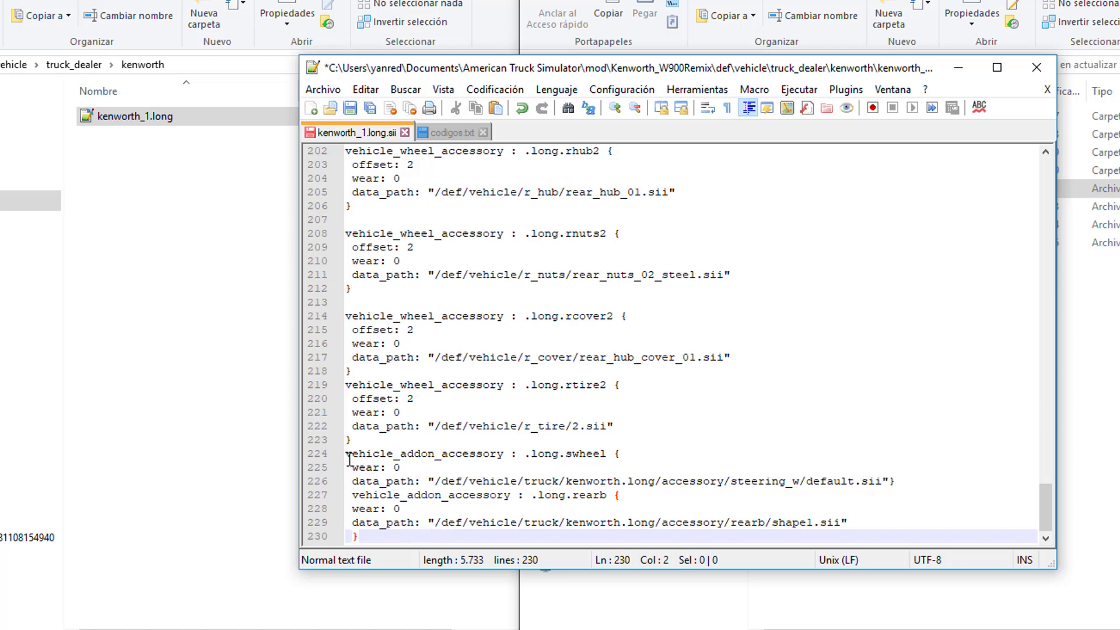
drag(348, 458, 941, 485)
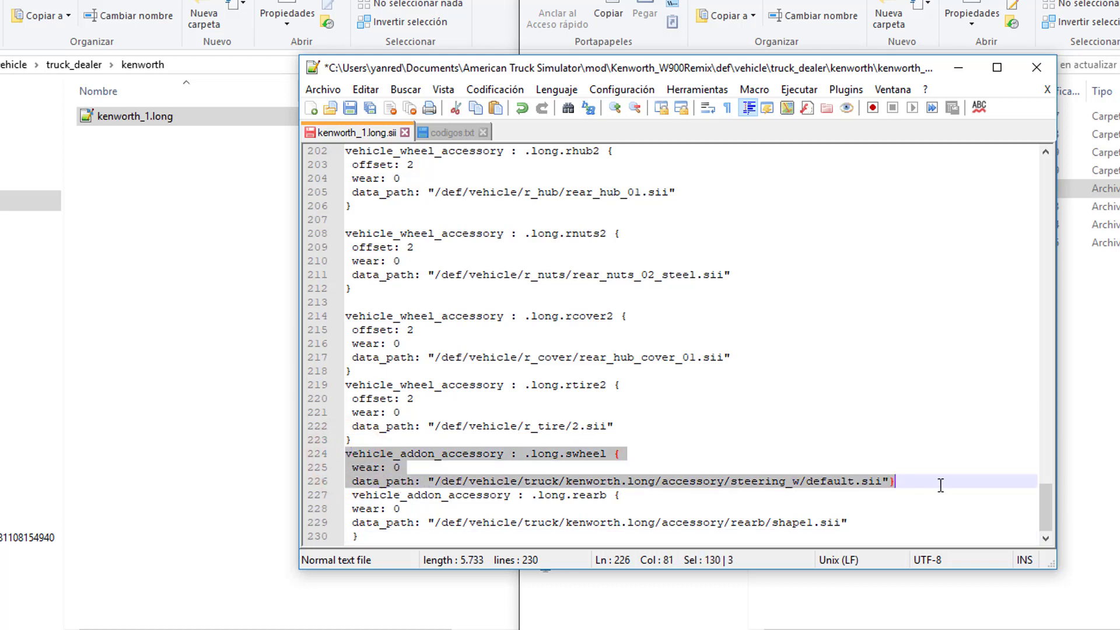
click(919, 481)
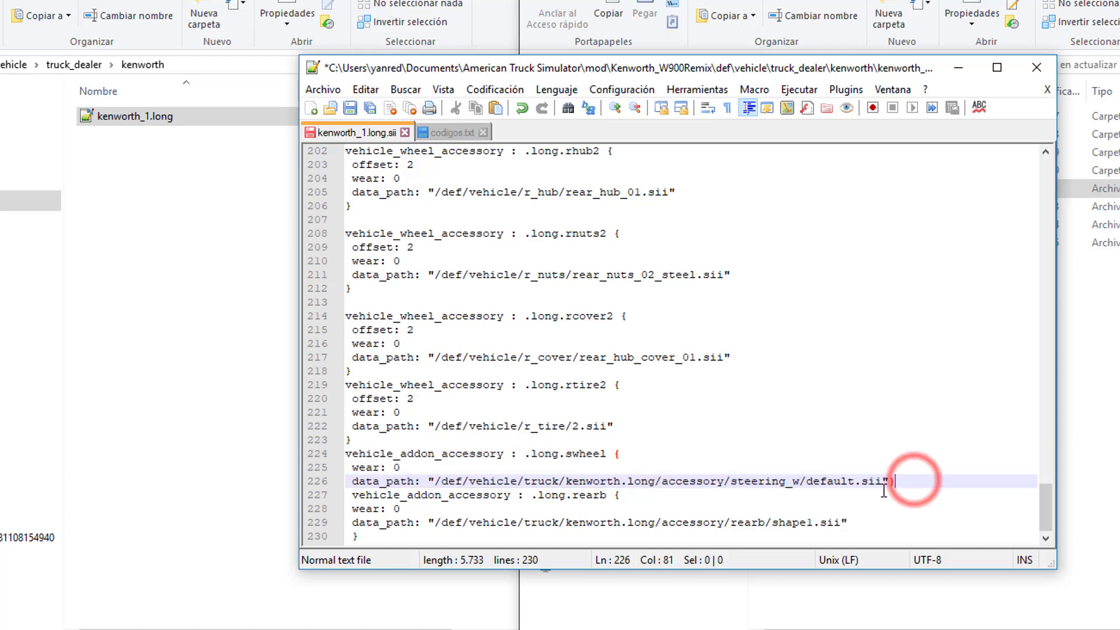
click(890, 482)
key(Return)
scroll(782, 475, down, 1)
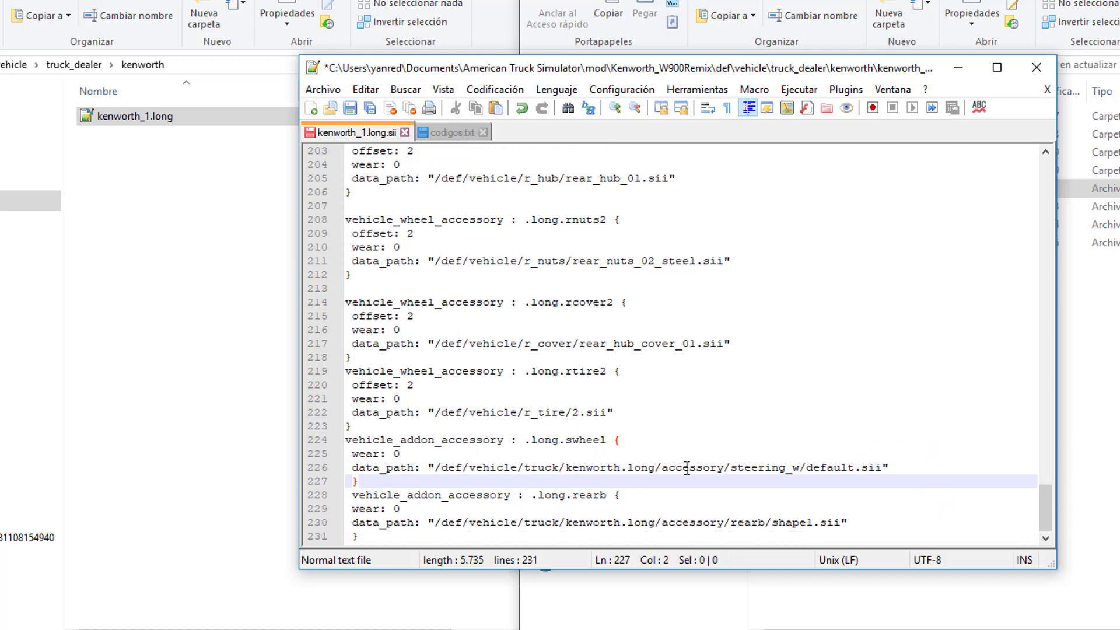
key(BackSpace)
click(354, 538)
key(BackSpace)
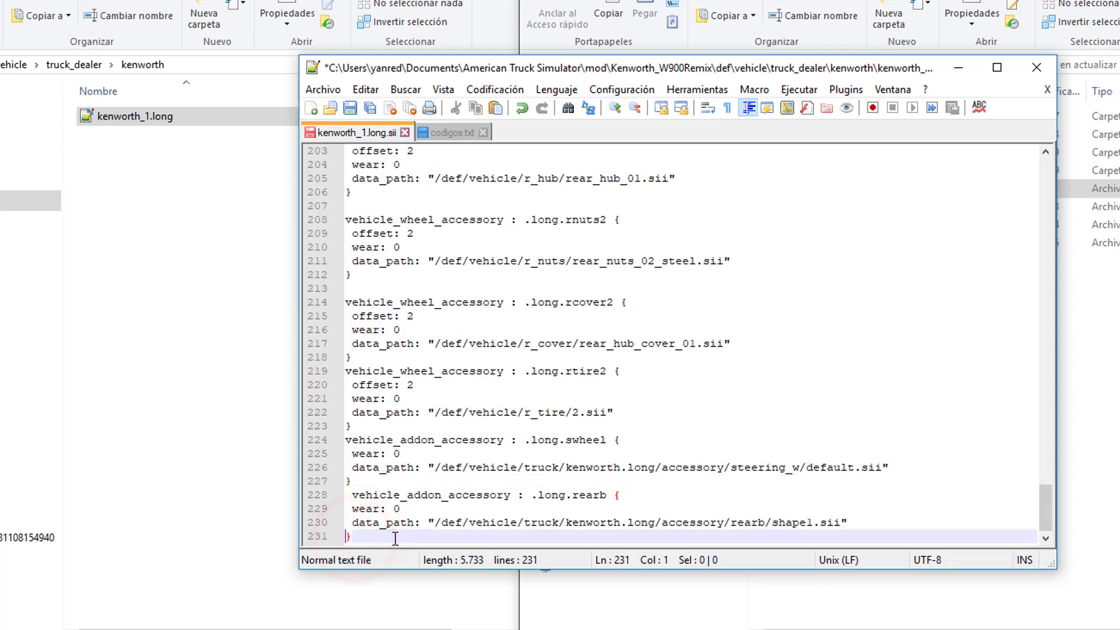
Copy the two vehicle_addon_accessory .trlr_cables lines from codigos.txt to a new line at the end of kenworth_1.long.sii
click(373, 537)
key(Return)
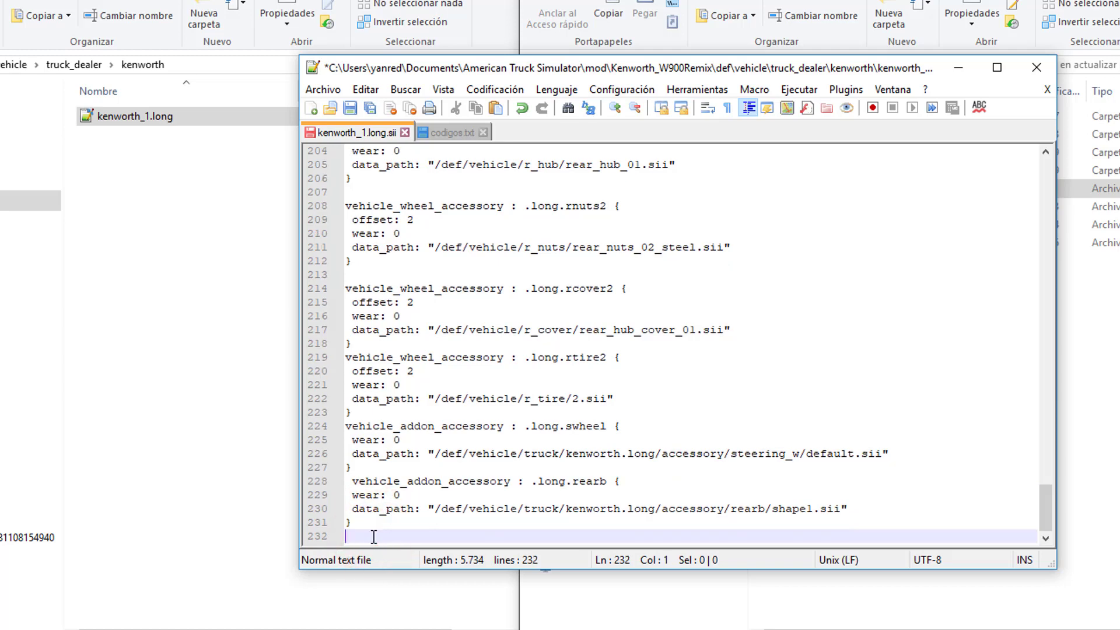
click(445, 130)
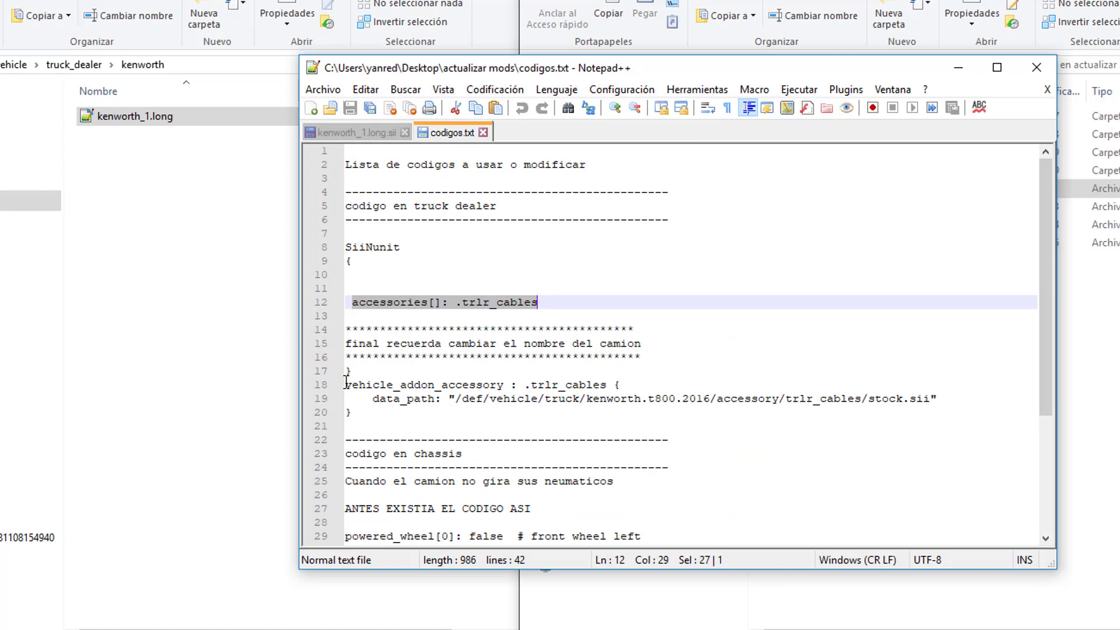
drag(346, 383, 967, 404)
key(ctrl+c)
right_click(925, 409)
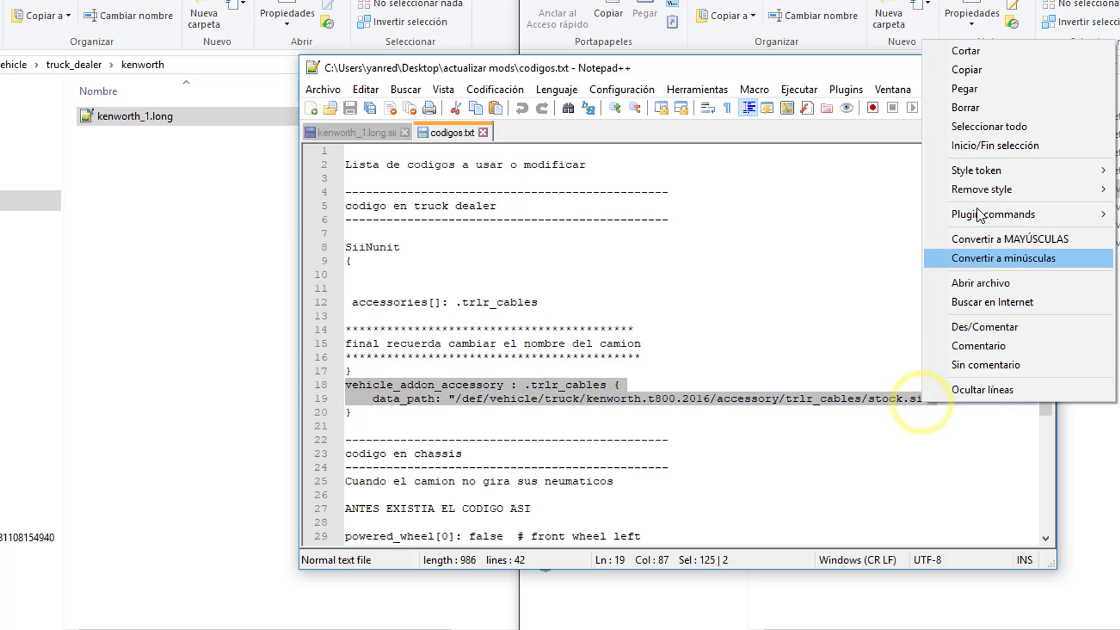
click(970, 69)
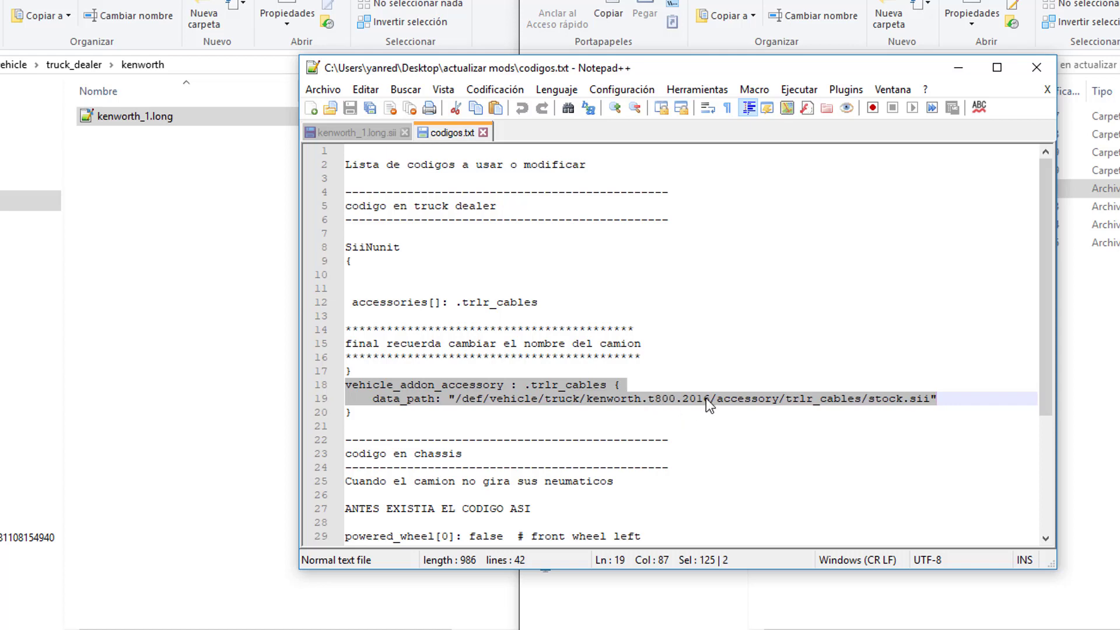
click(340, 133)
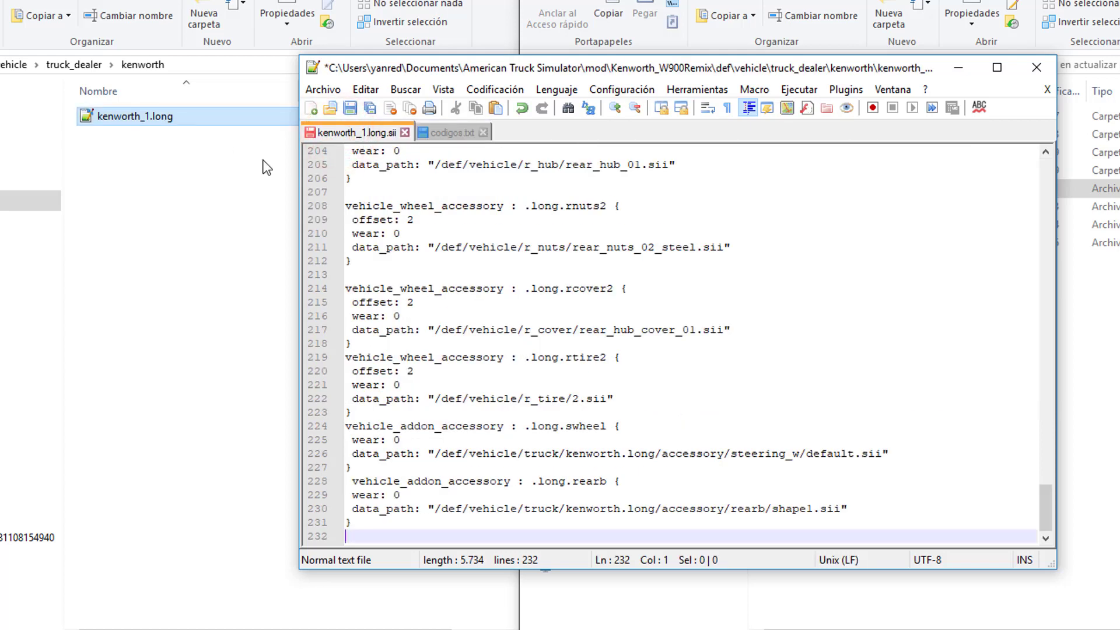
right_click(357, 533)
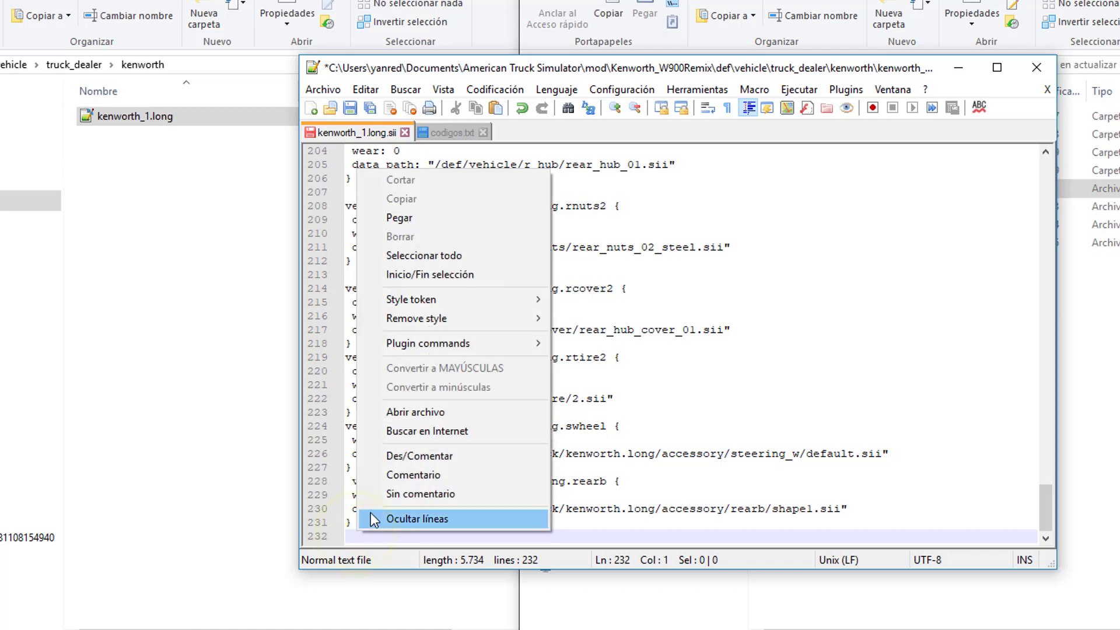
click(408, 221)
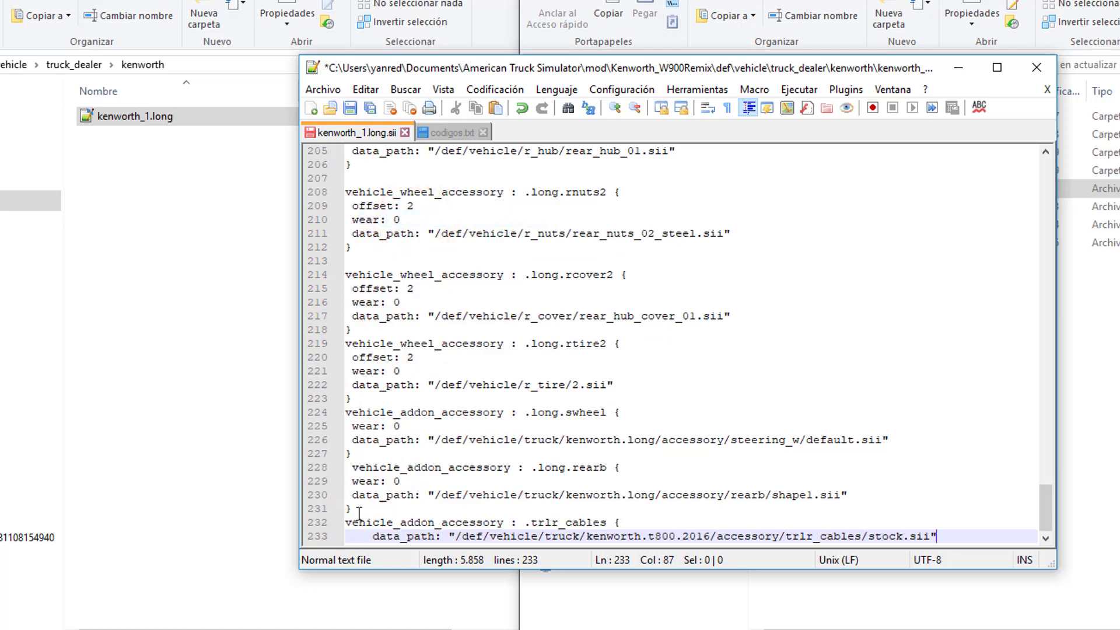
Add two closing braces on separate lines below the .trlr_cables data_path, closing that block and the SiiNunit block
drag(354, 512, 345, 510)
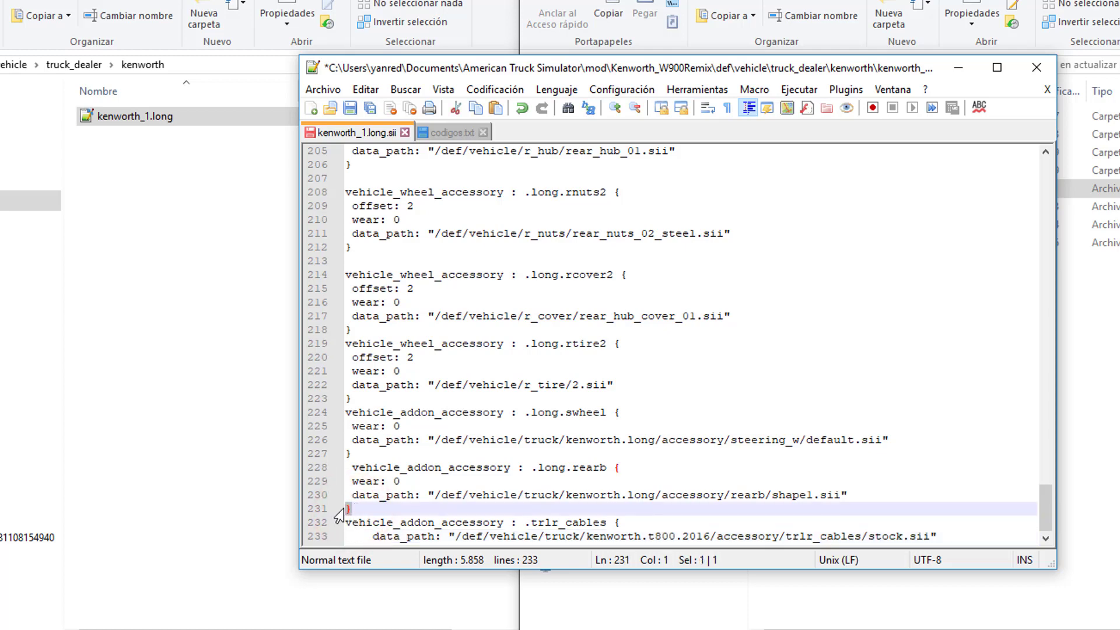
right_click(347, 508)
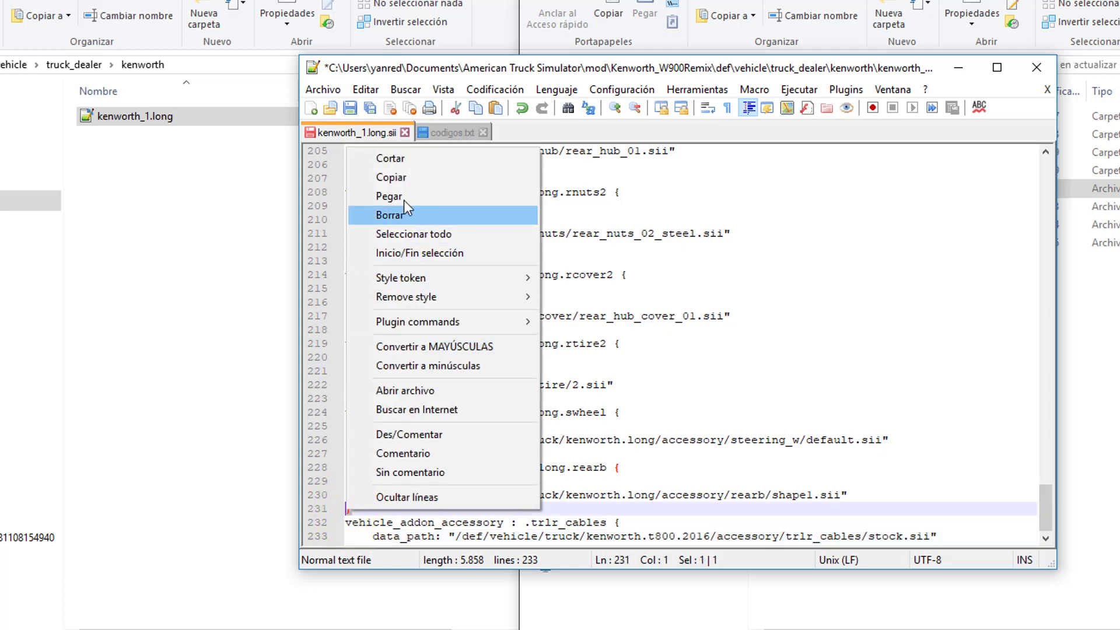
click(400, 251)
click(960, 538)
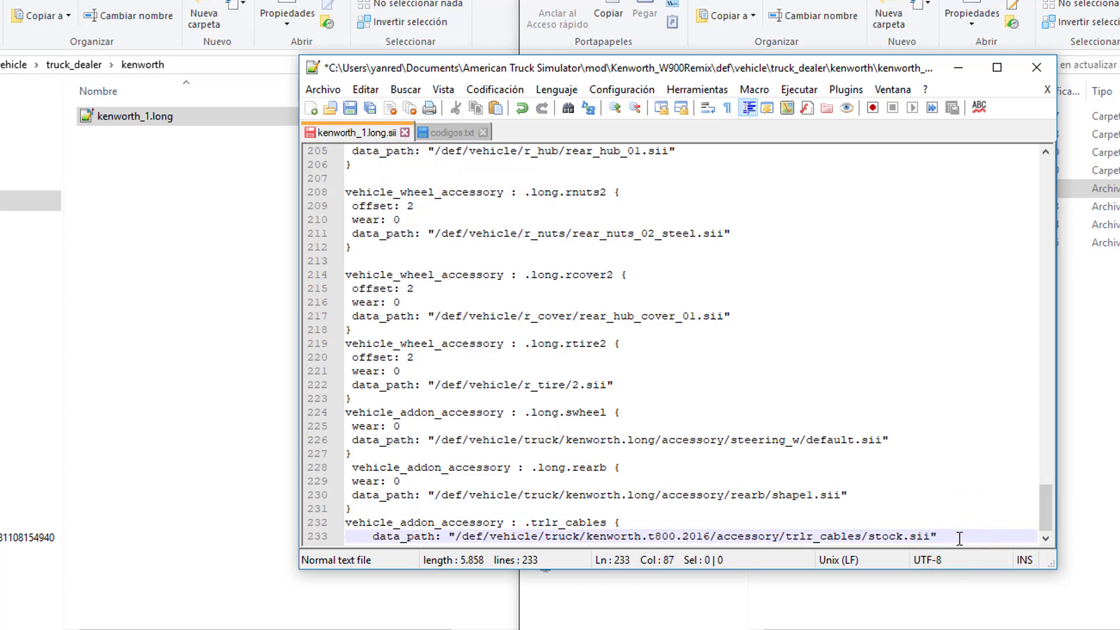
key(Return)
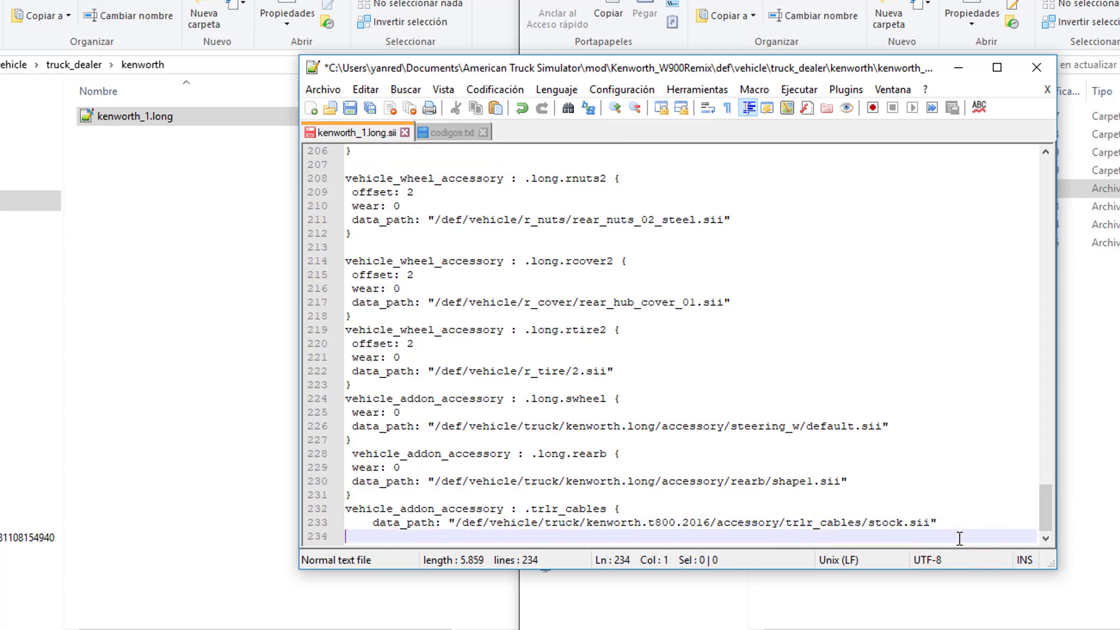
text(})
key(Return)
text(})
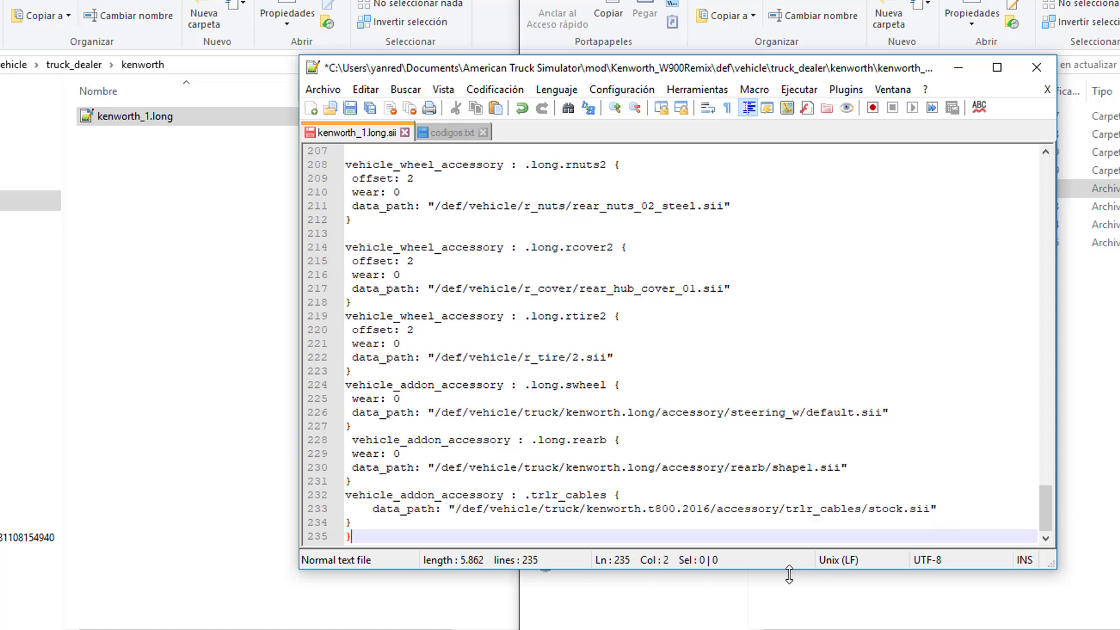
click(358, 531)
click(382, 535)
Replace kenworth.t800.2016 in the .trlr_cables data_path with kenworth.long, copied from the .long.rearb data_path
drag(654, 467, 565, 468)
key(ctrl+c)
right_click(589, 472)
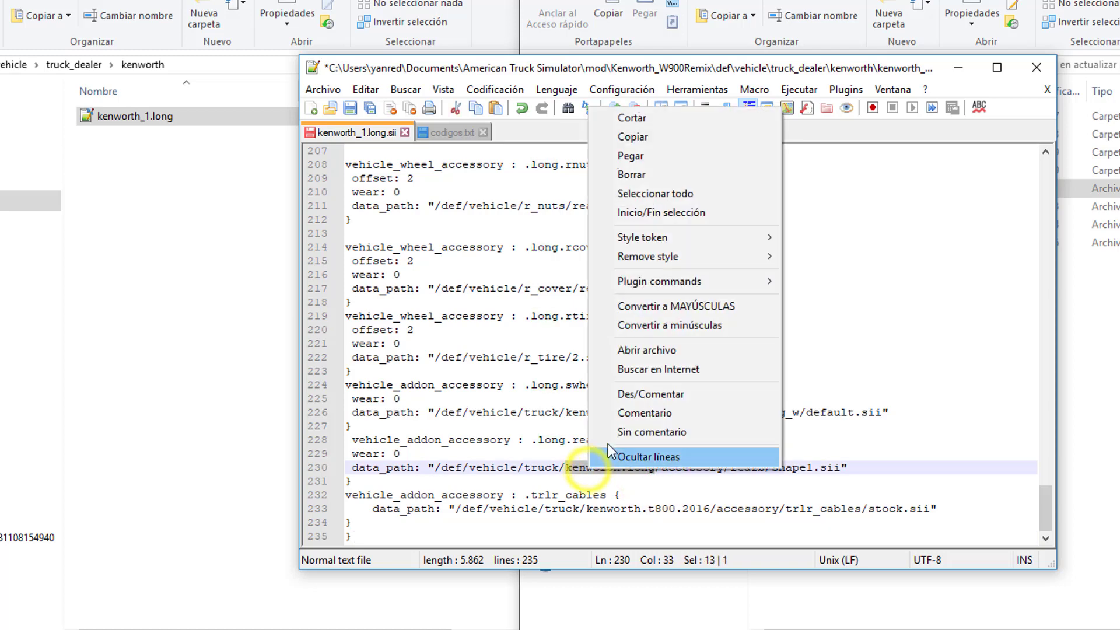
click(653, 138)
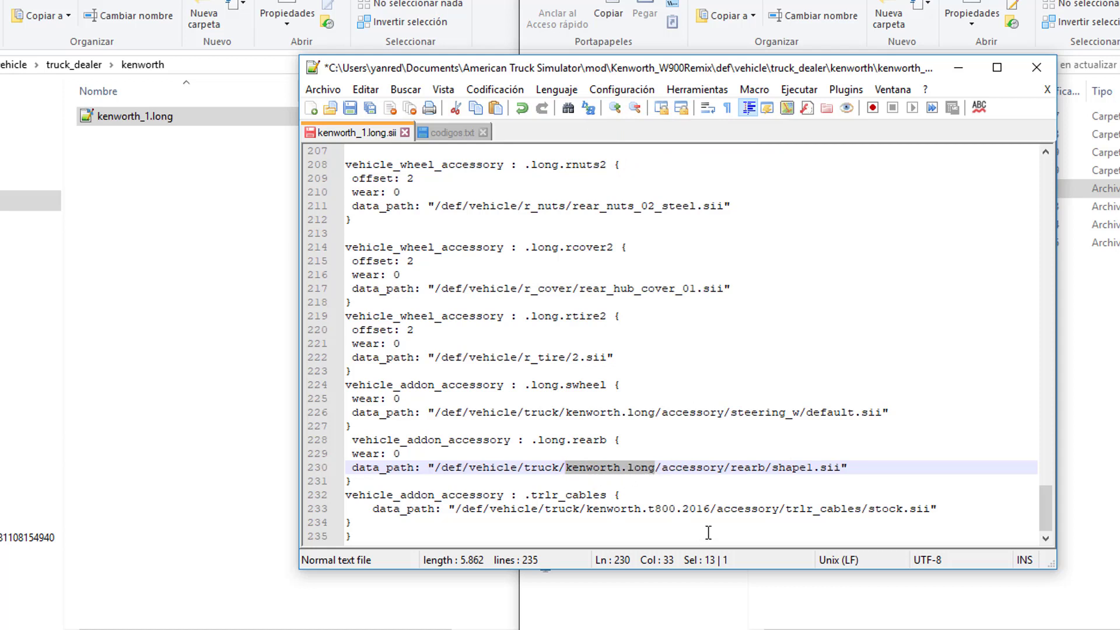
drag(713, 509, 588, 509)
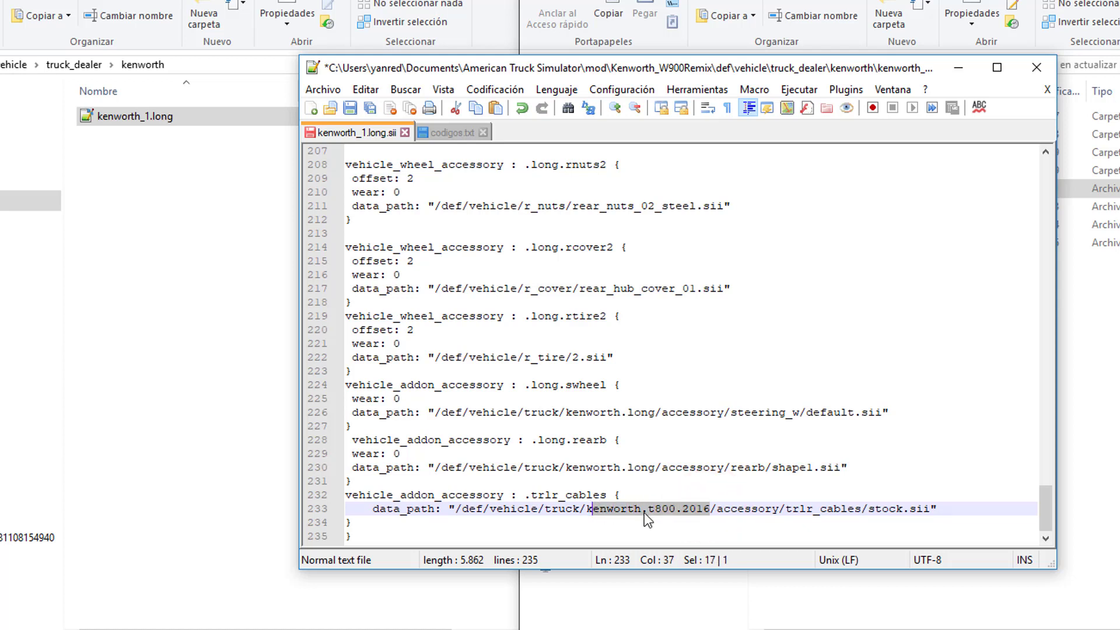
key(BackSpace)
right_click(588, 509)
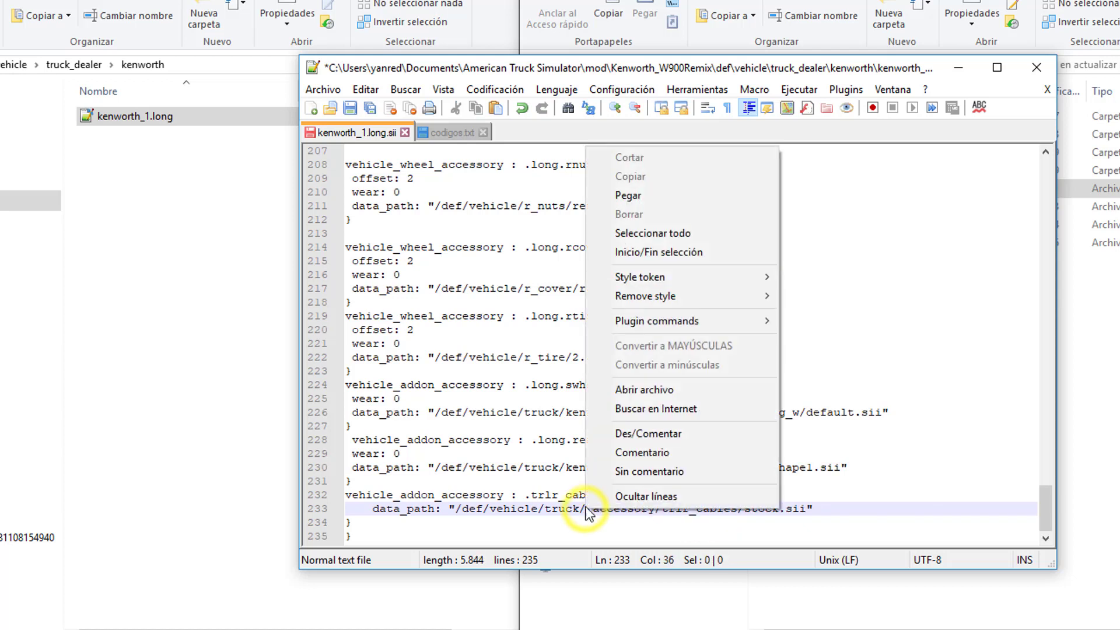
click(604, 200)
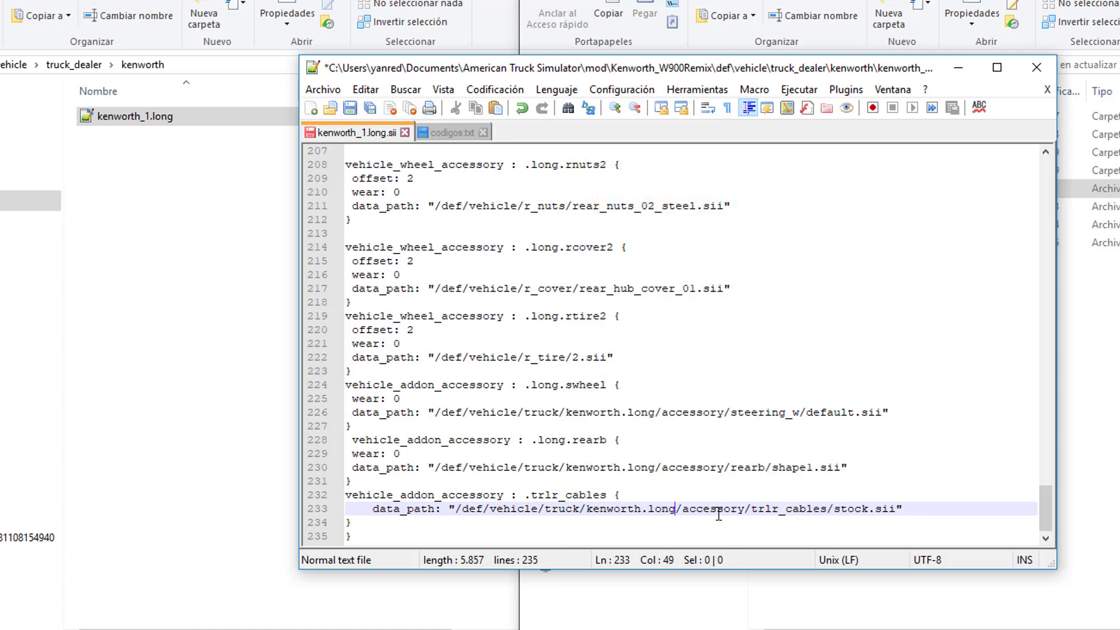
Review the SiiNunit header, the .trlr_cables accessories line and the final .trlr_cables block in kenworth_1.long.sii, closing the editor when done
drag(346, 494, 1056, 518)
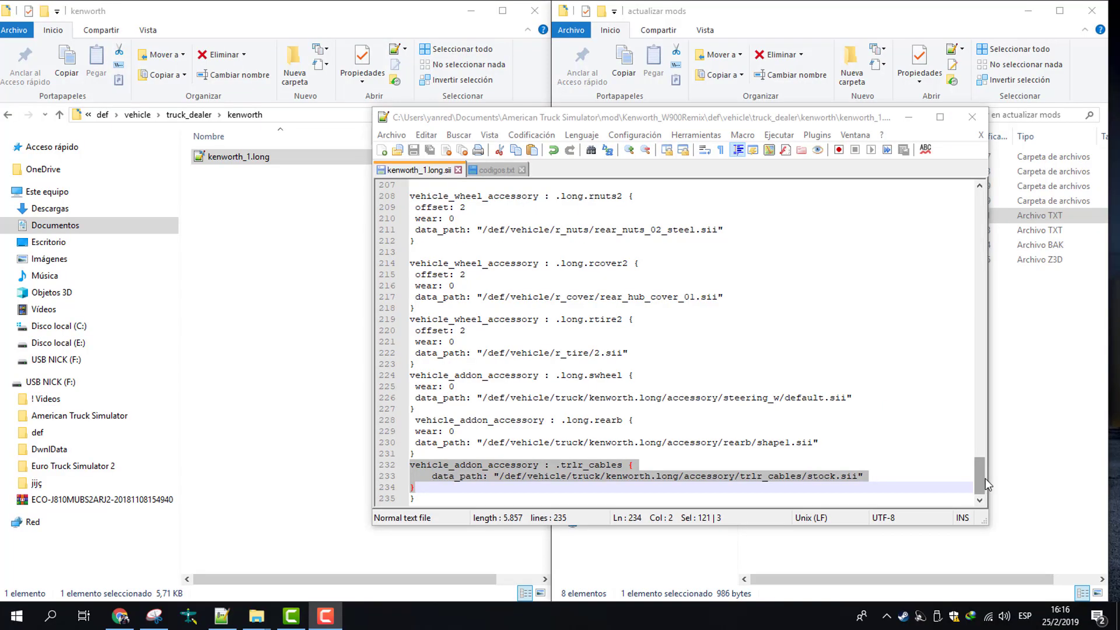
drag(978, 474, 979, 194)
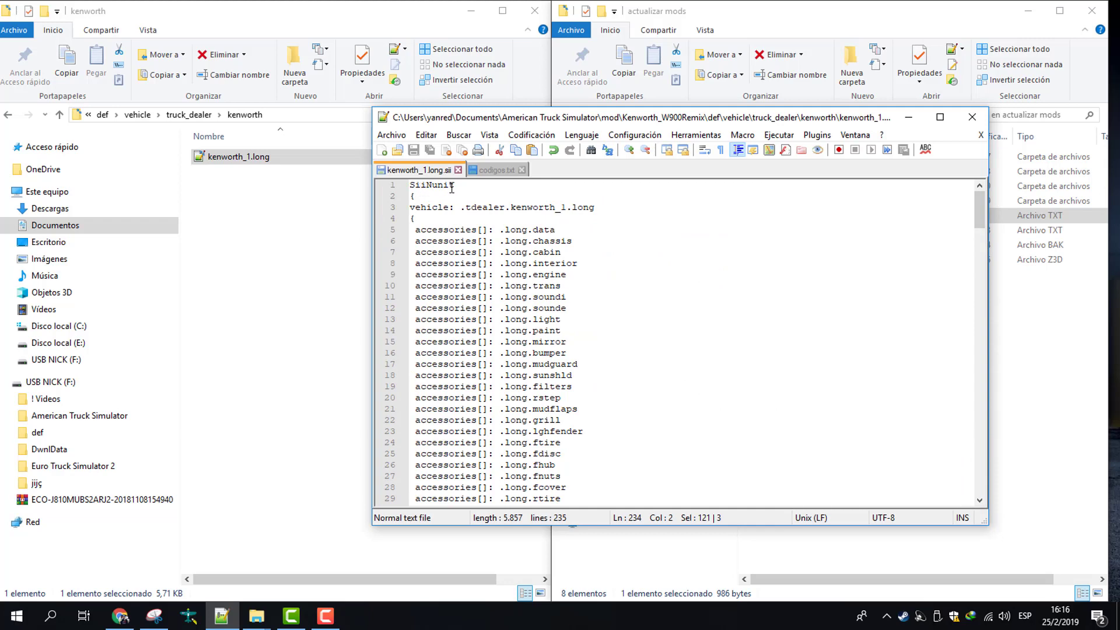
drag(420, 199, 409, 199)
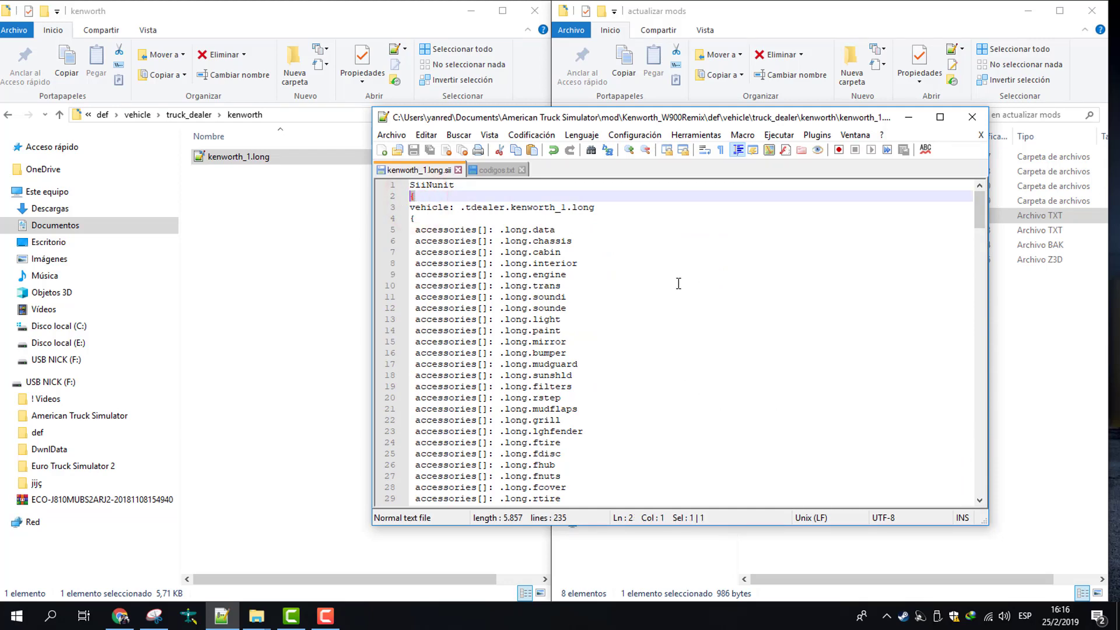
scroll(678, 284, down, 9)
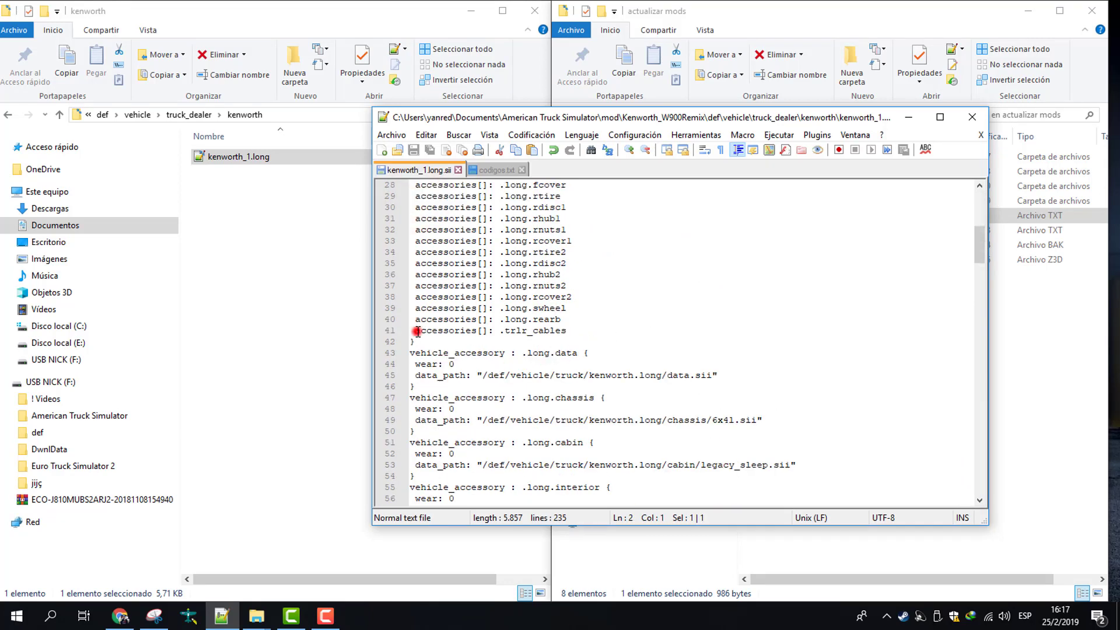
drag(417, 331, 577, 330)
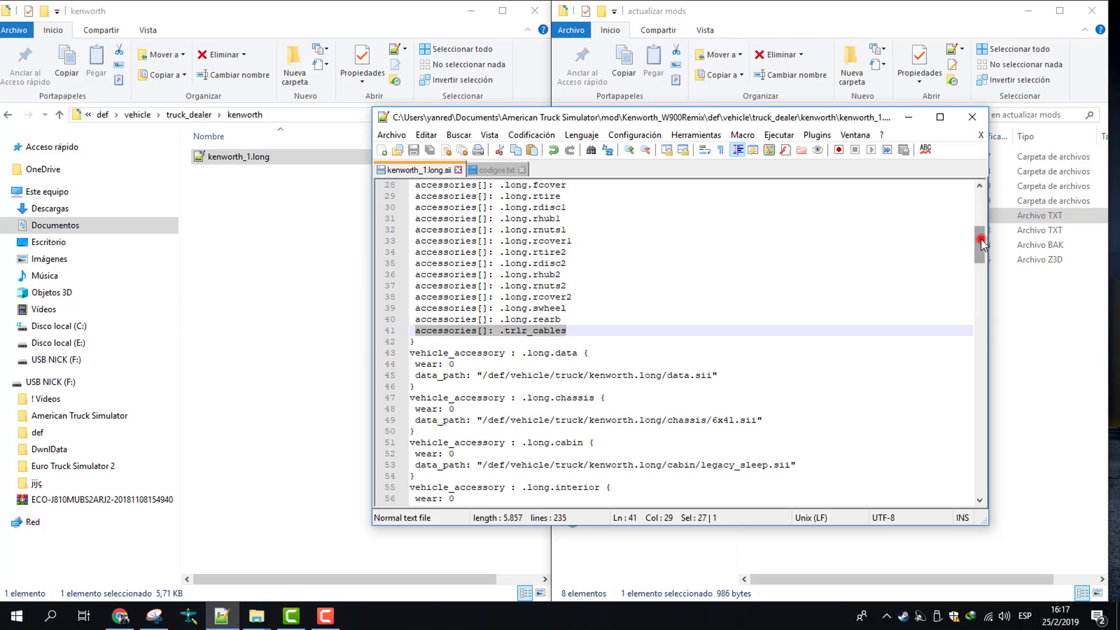
drag(979, 239, 980, 475)
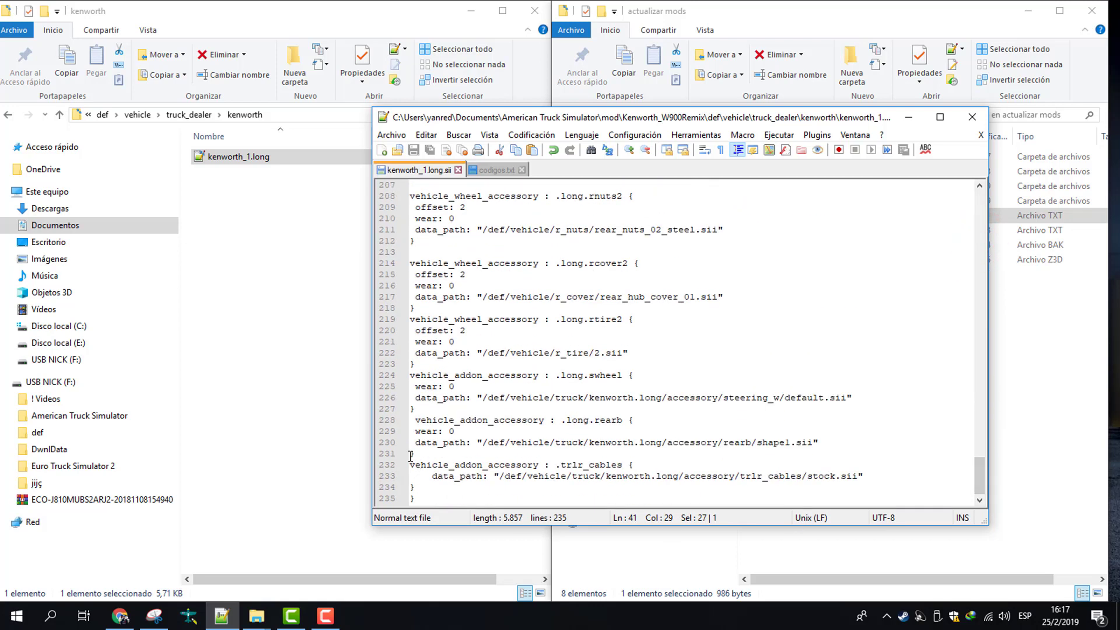
drag(411, 454, 416, 501)
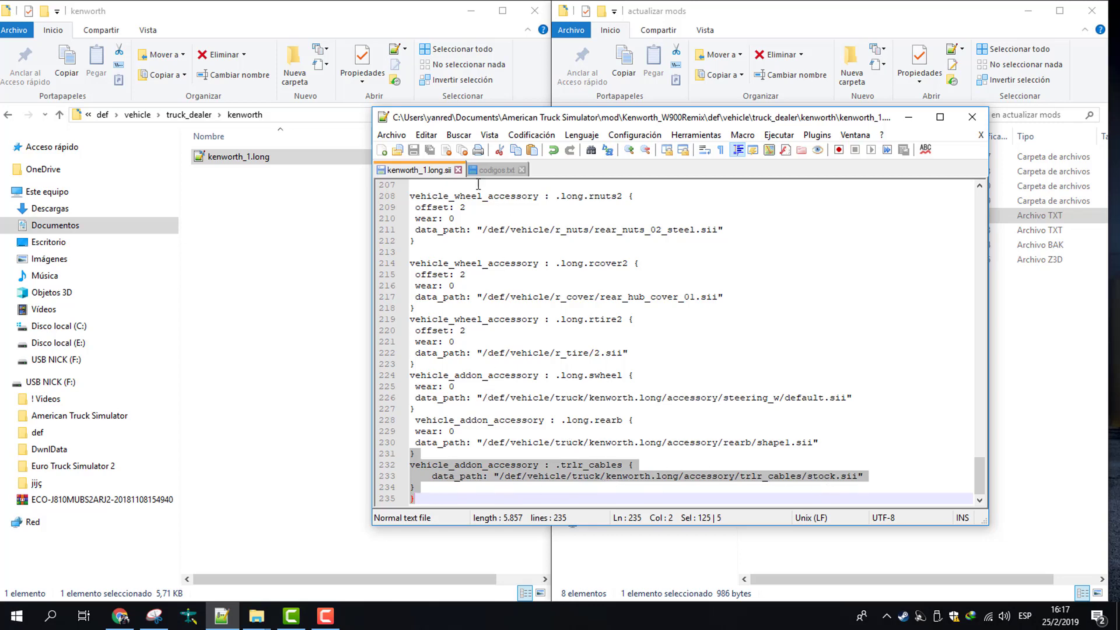
click(968, 116)
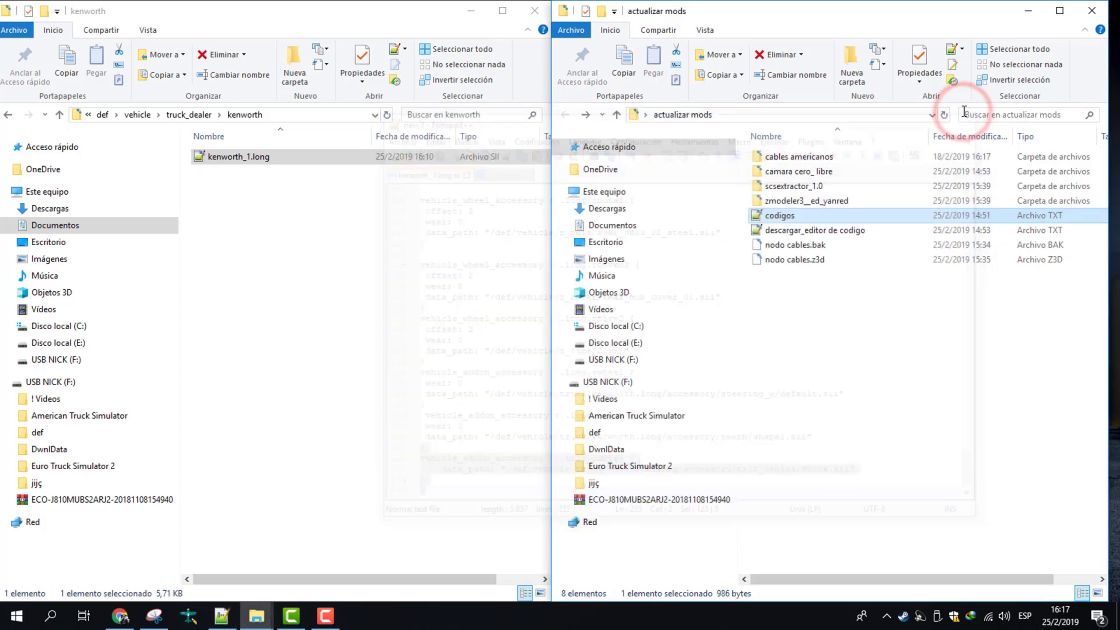
Return from the truck_dealer kenworth folder to the root of the Kenworth_W900Remix mod folder
click(356, 285)
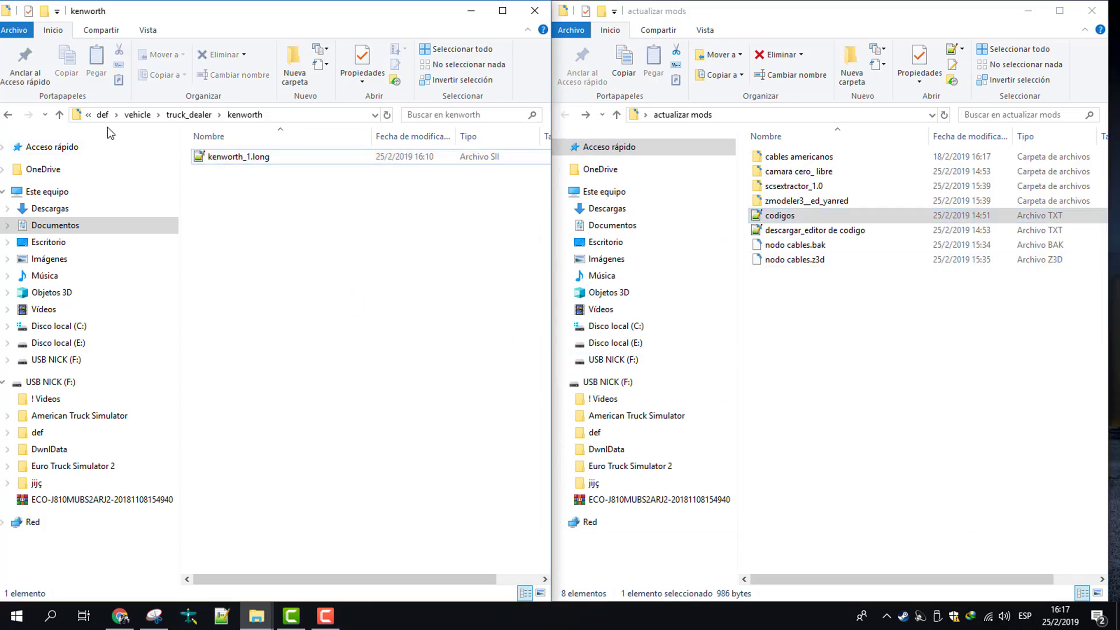
click(9, 115)
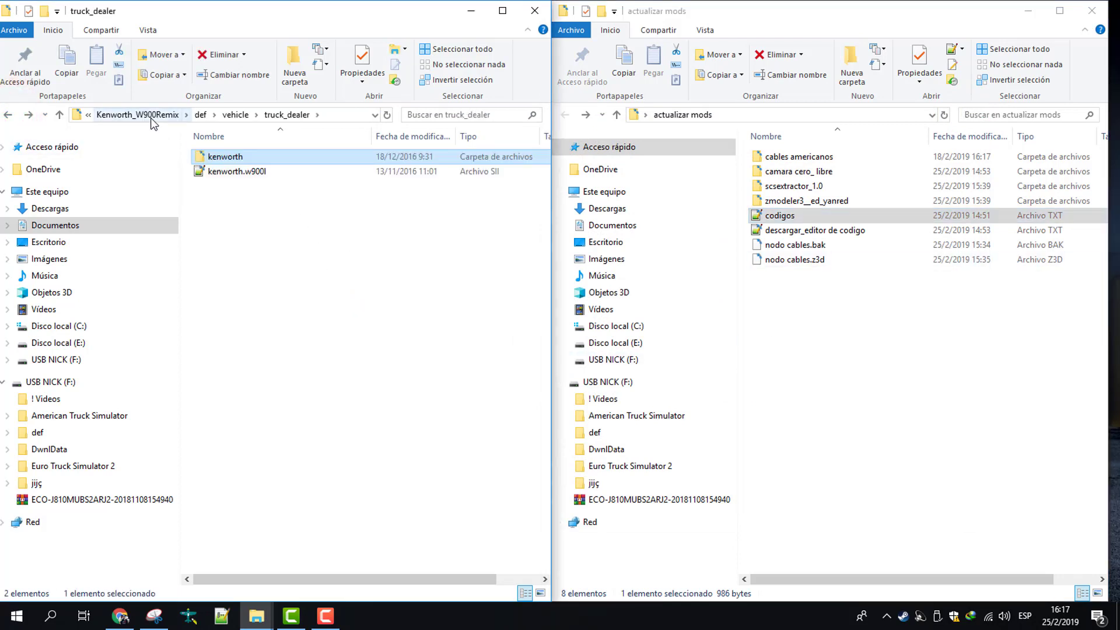
click(151, 117)
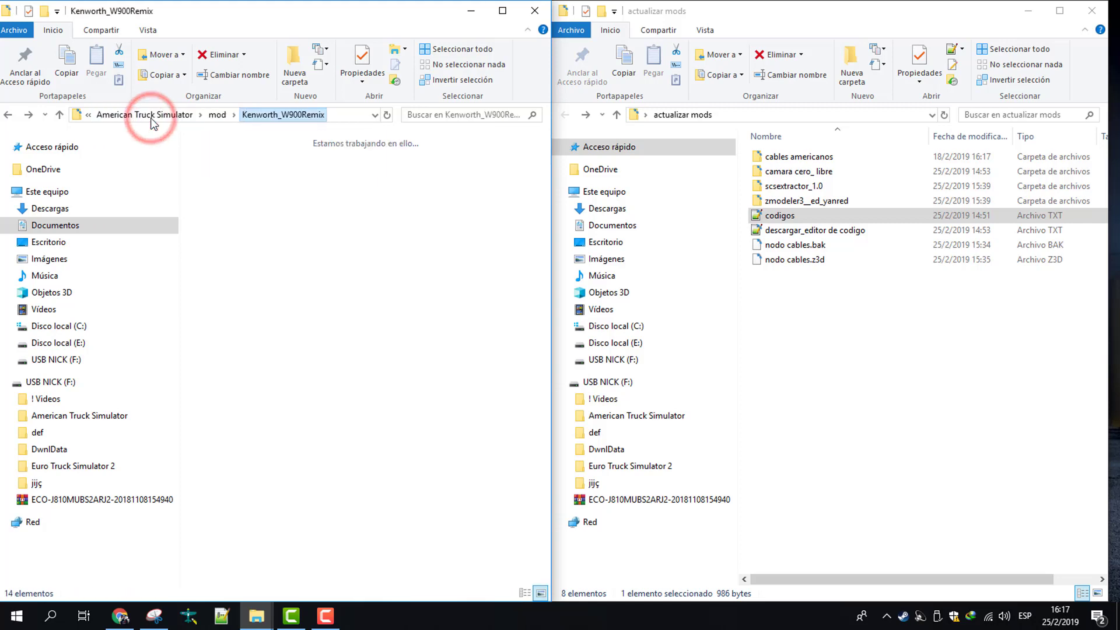
drag(456, 349, 201, 140)
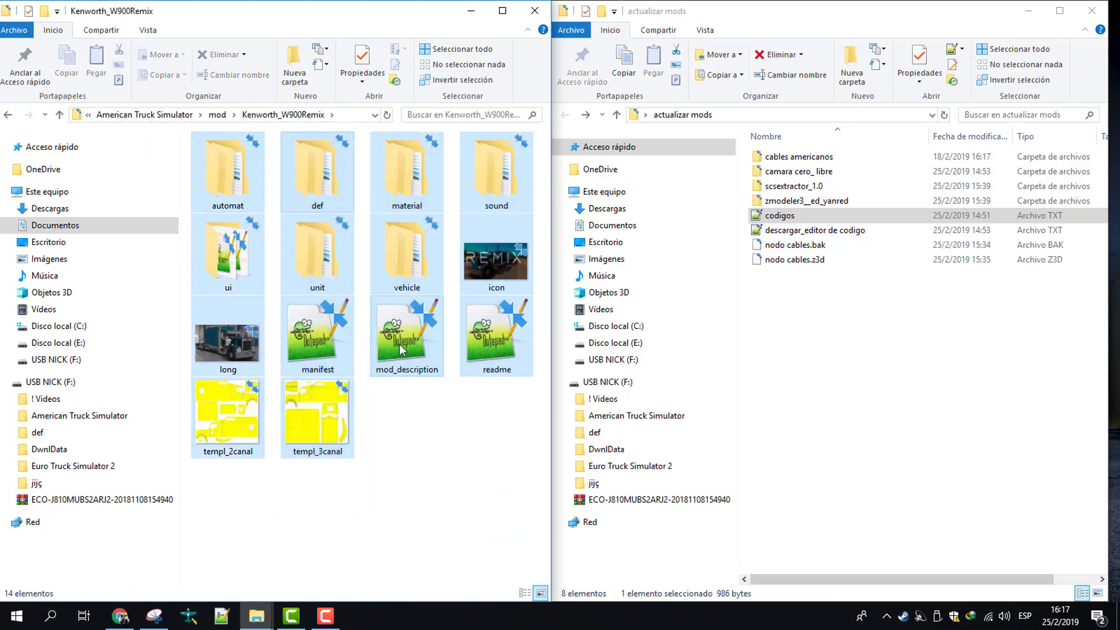
click(427, 442)
Open the cables americanos folder inside actualizar mods to access its def, material and vehicle folders
click(869, 315)
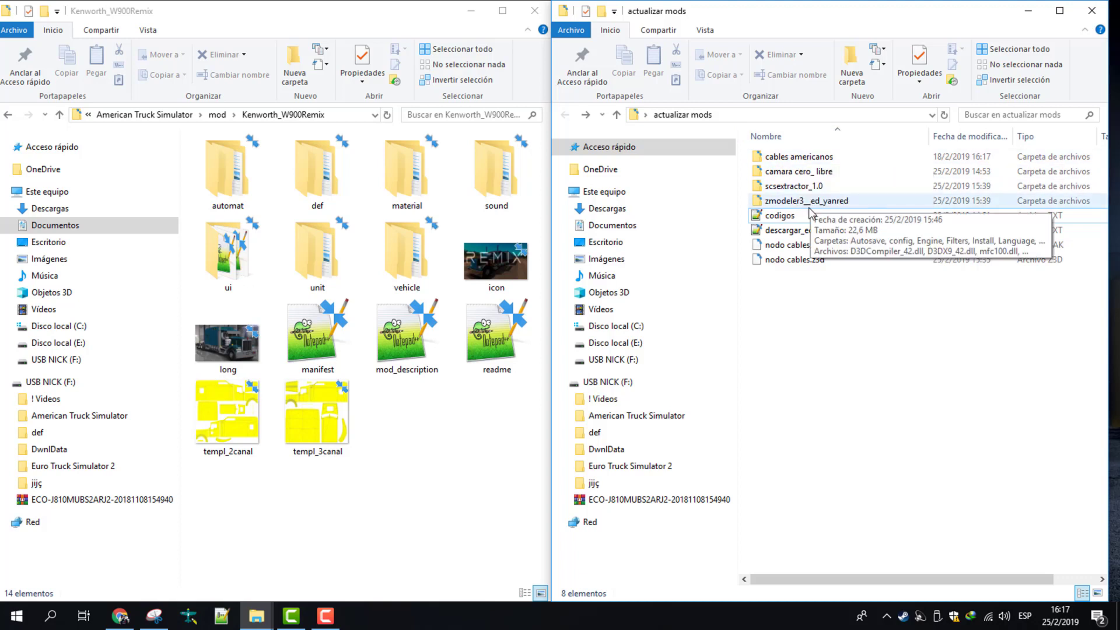
click(793, 157)
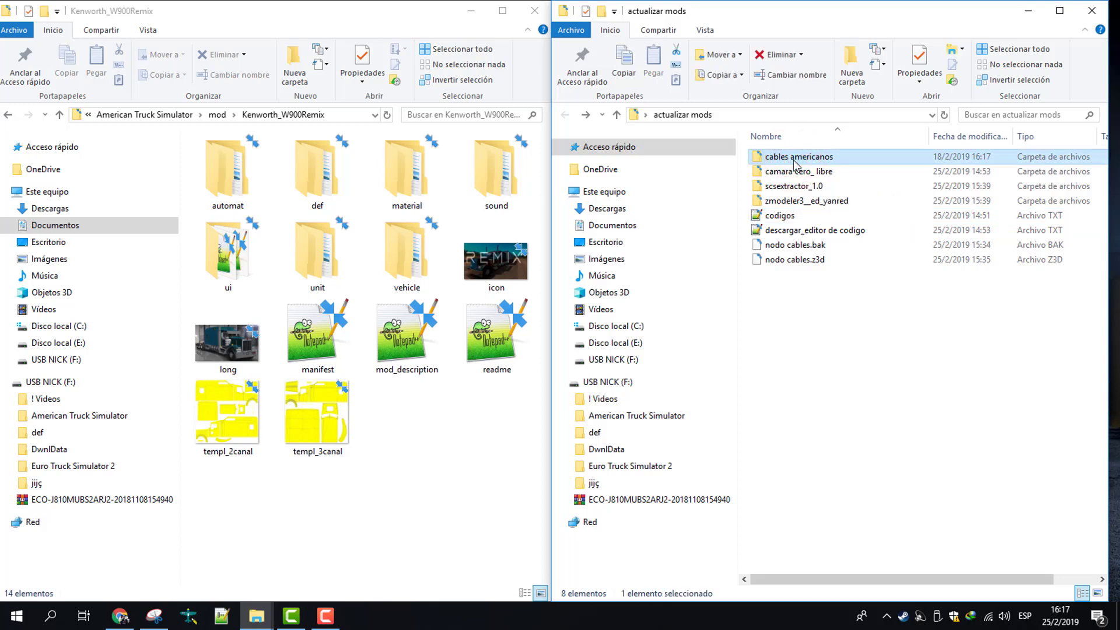
double_click(793, 158)
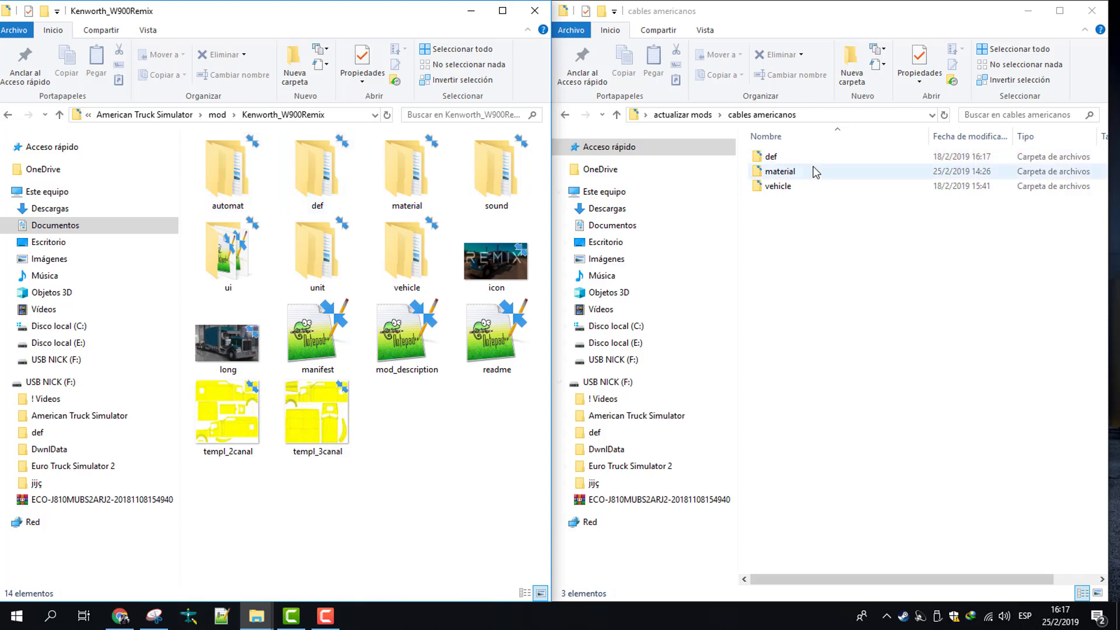
click(801, 300)
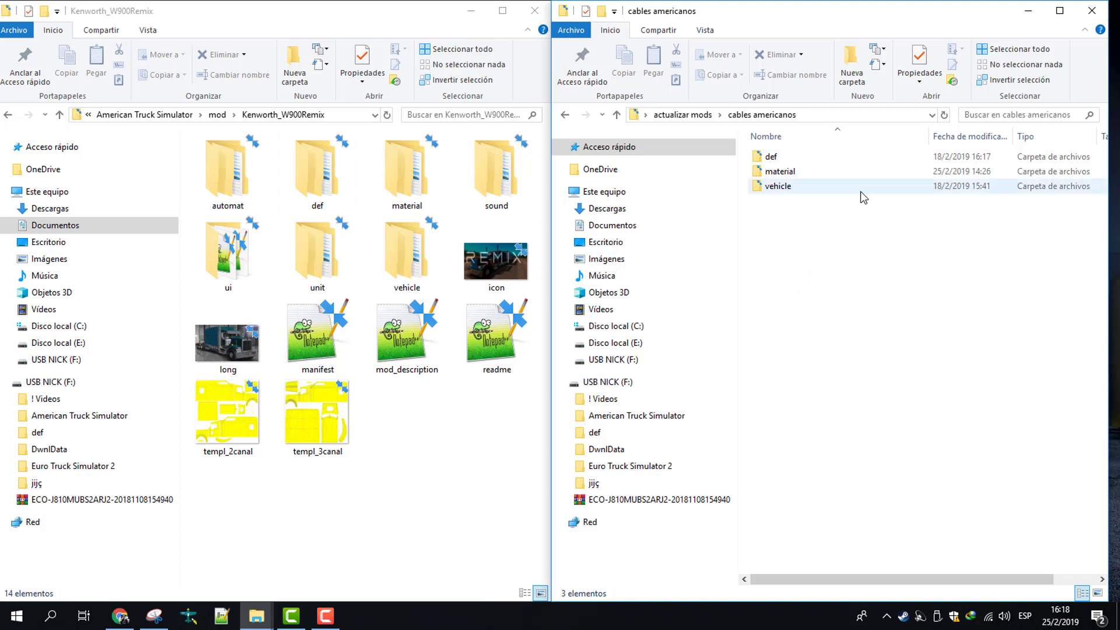
click(891, 316)
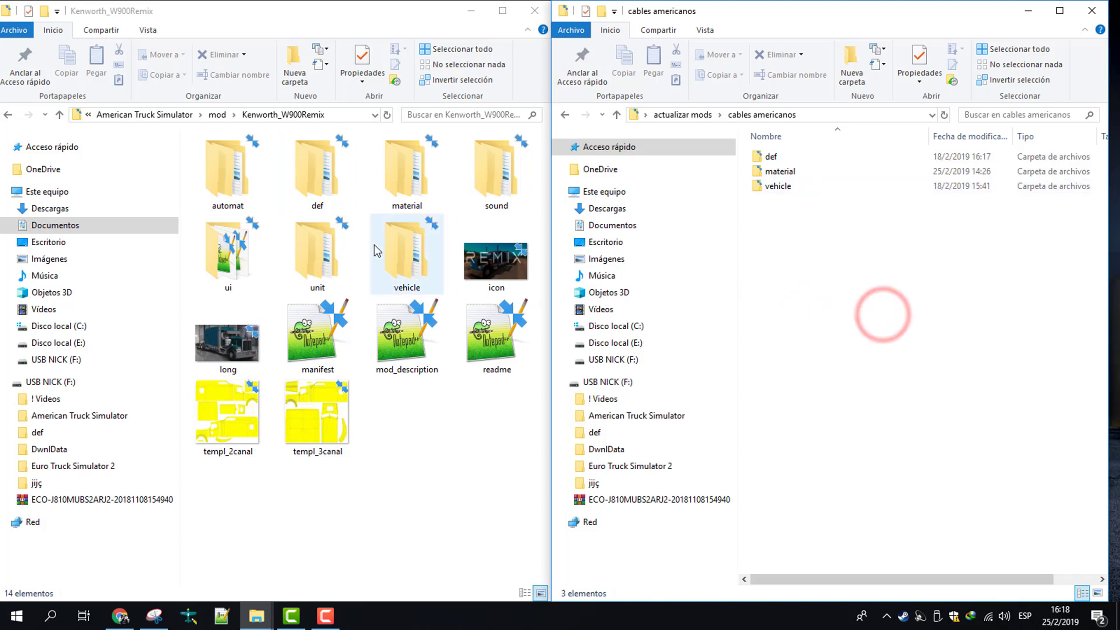
Open the def/vehicle/truck folder in both the Kenworth_W900Remix mod and the cables americanos package
click(332, 194)
double_click(332, 194)
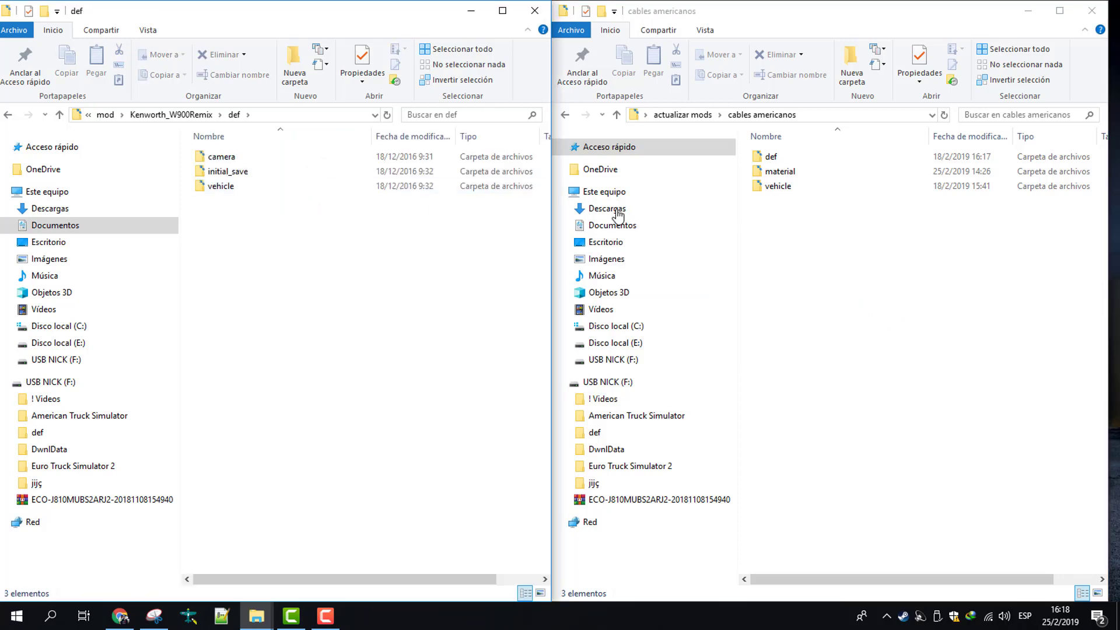
double_click(807, 160)
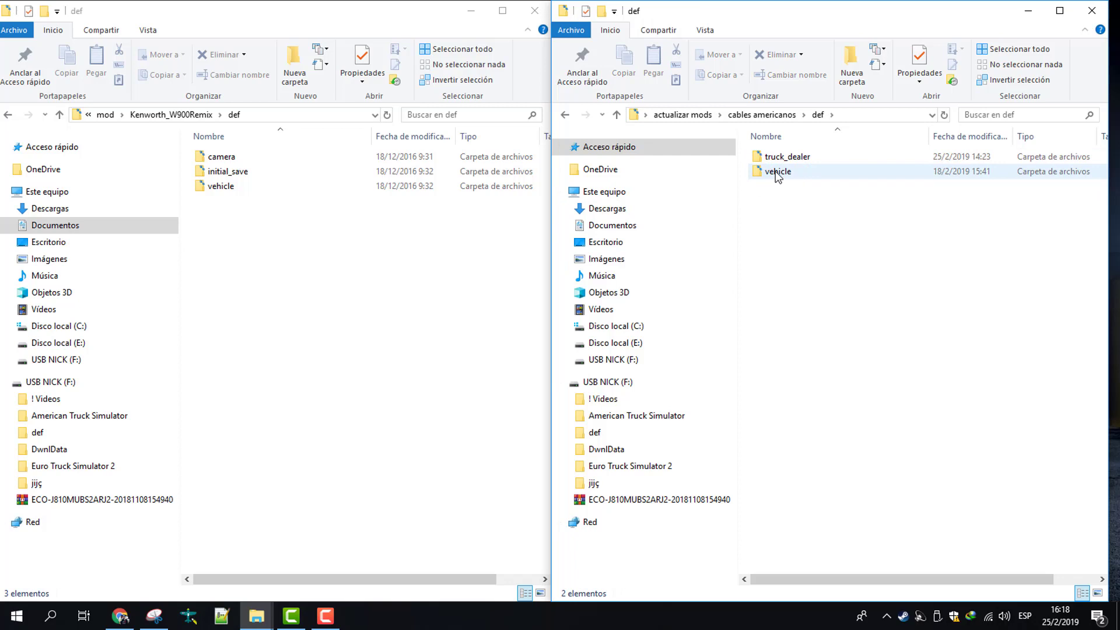
double_click(778, 172)
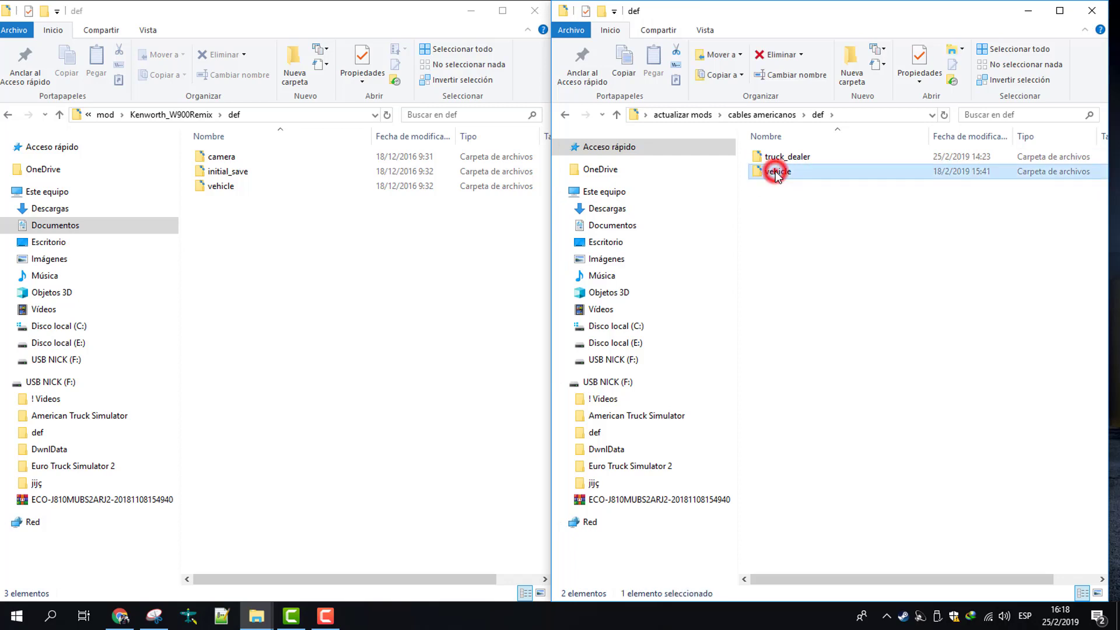
click(236, 186)
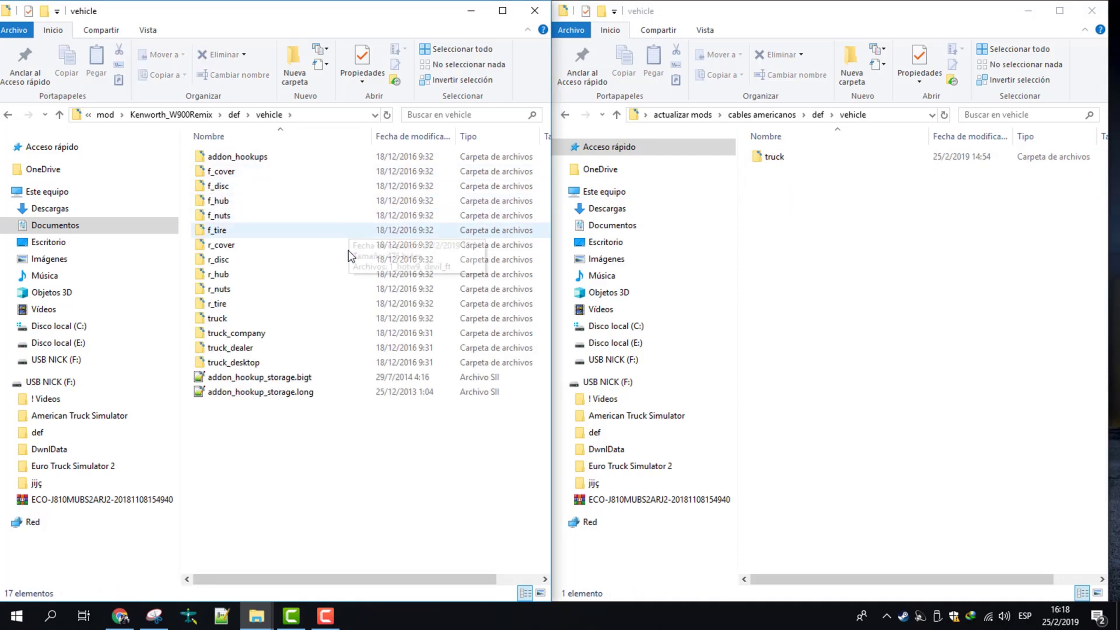
double_click(239, 318)
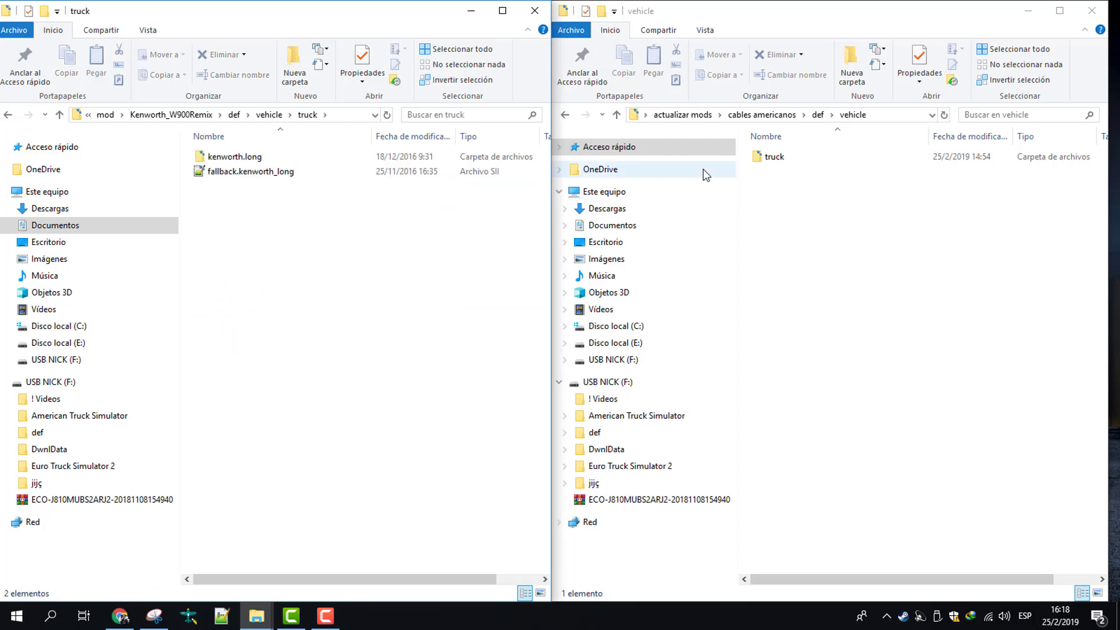
click(771, 158)
Rename the camion folder in cables americanos to kenworth.long, copying the name from the mod's truck folder
right_click(225, 156)
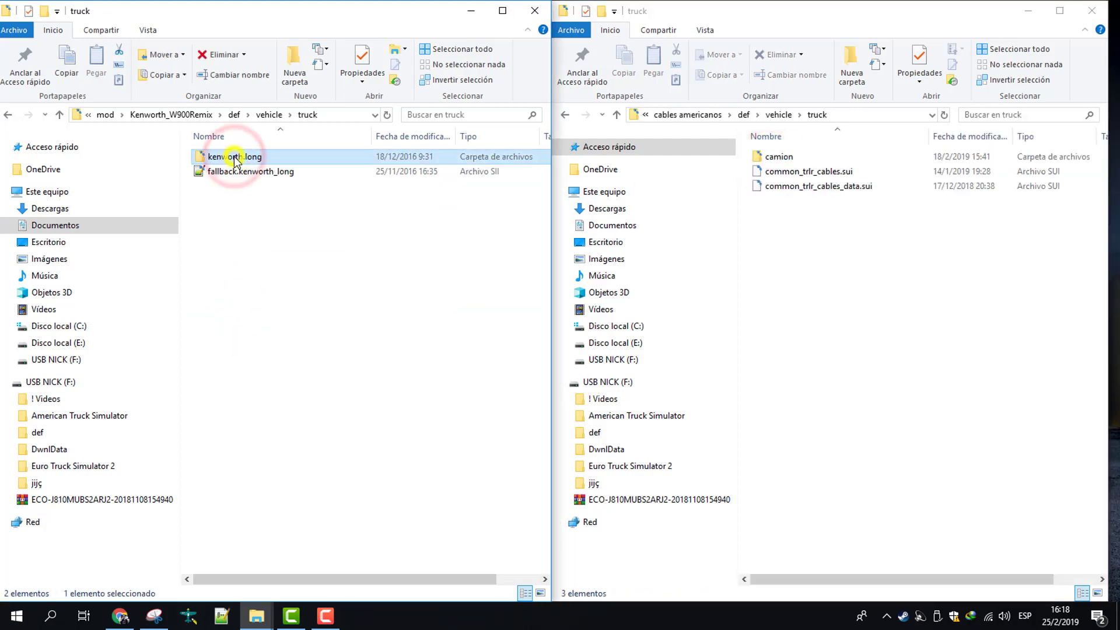
click(270, 570)
key(ctrl+c)
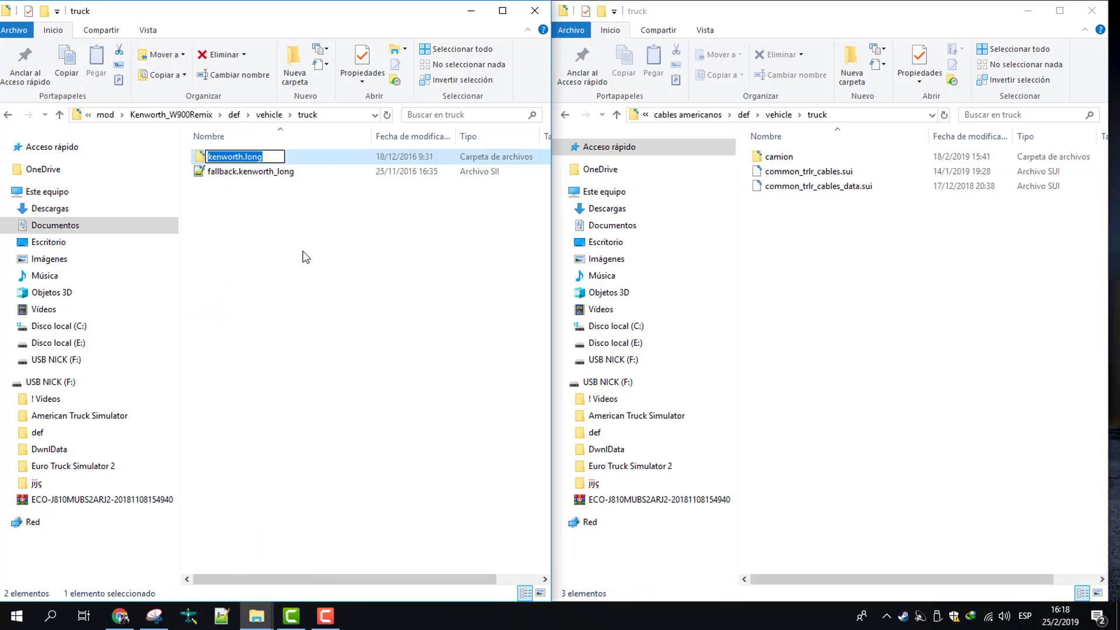
right_click(249, 157)
click(269, 198)
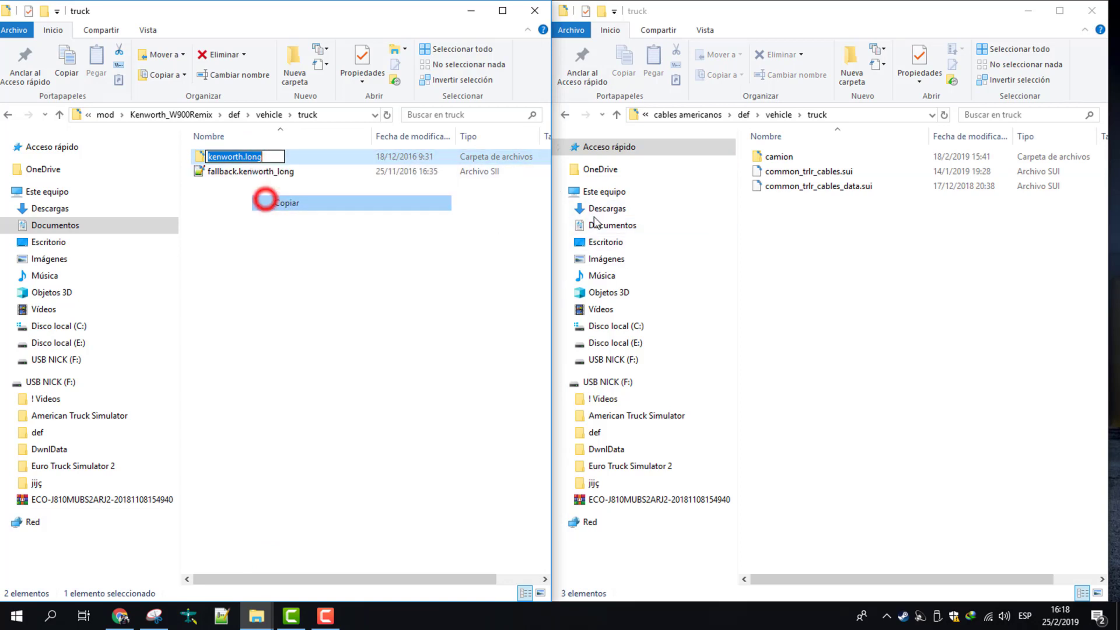
click(775, 158)
right_click(776, 157)
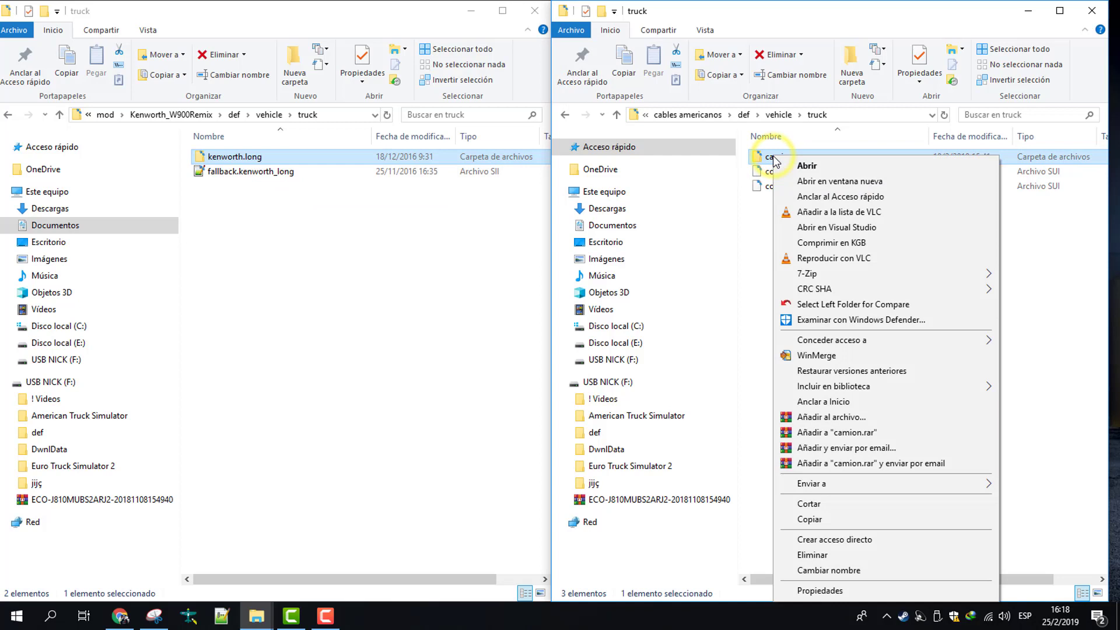
click(840, 570)
key(BackSpace)
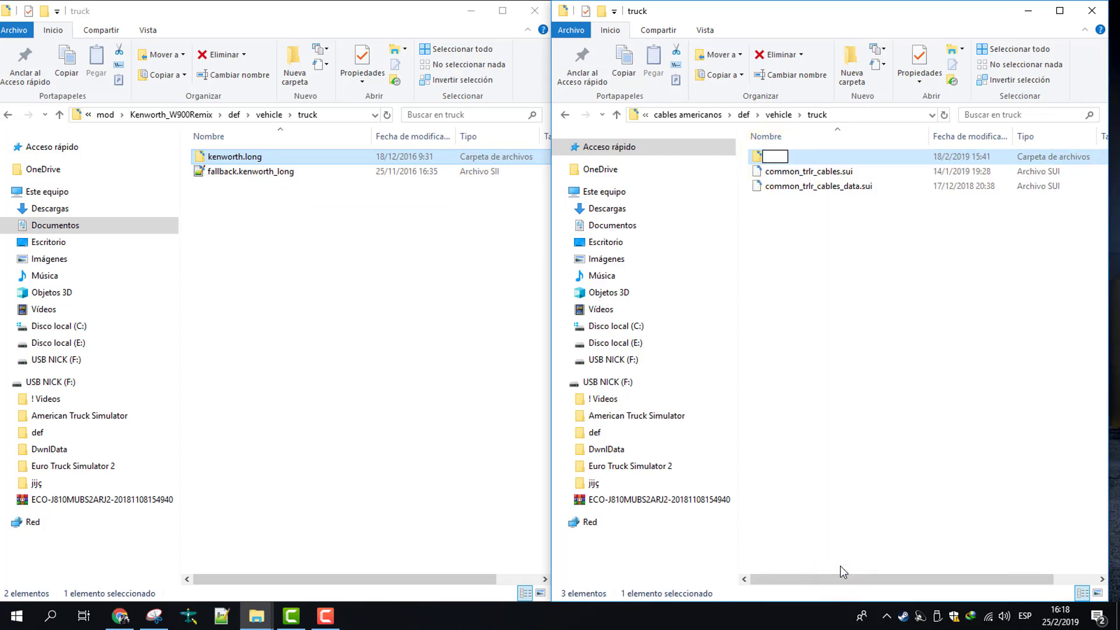
key(ctrl+v)
click(896, 305)
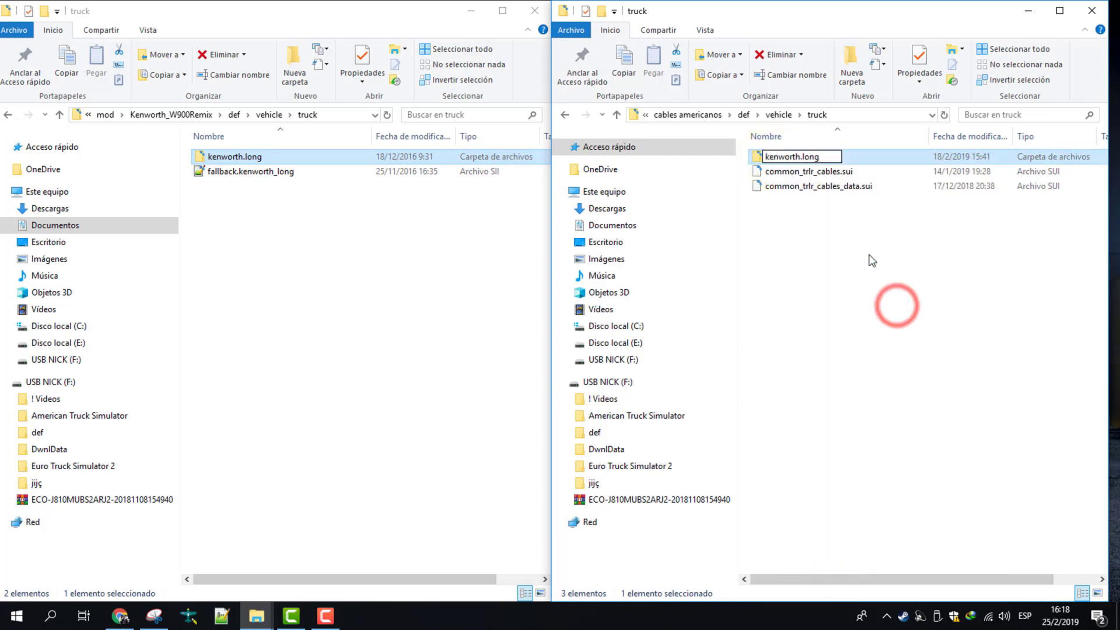
Open kenworth.long/accessory in the mod and kenworth.long/accessory/trlr_cables in the cables americanos package
click(292, 156)
double_click(292, 156)
double_click(772, 156)
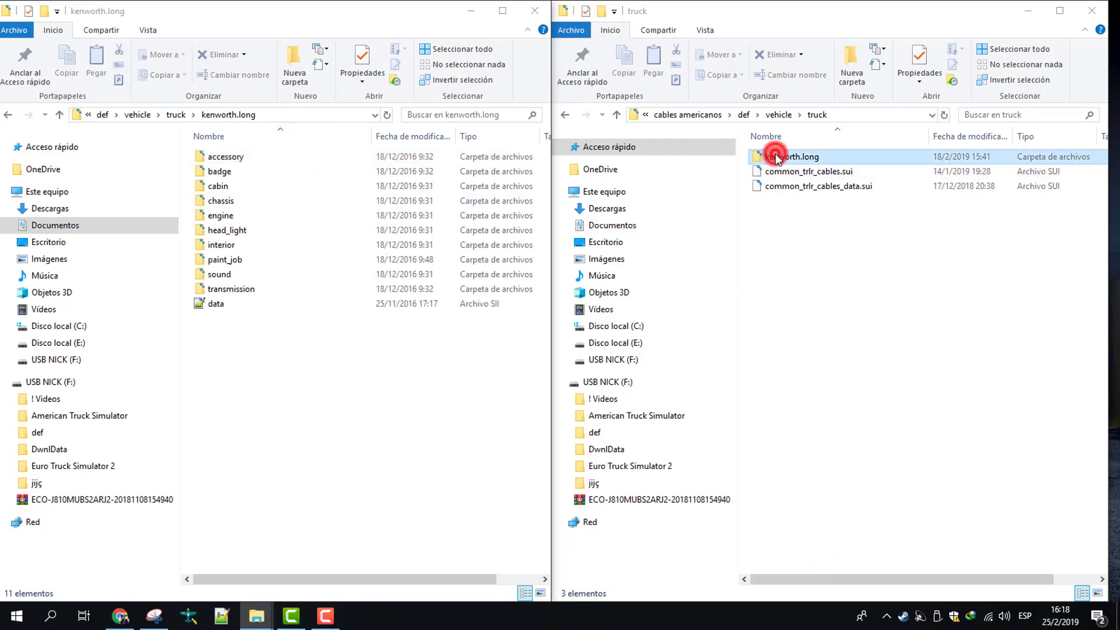
double_click(781, 156)
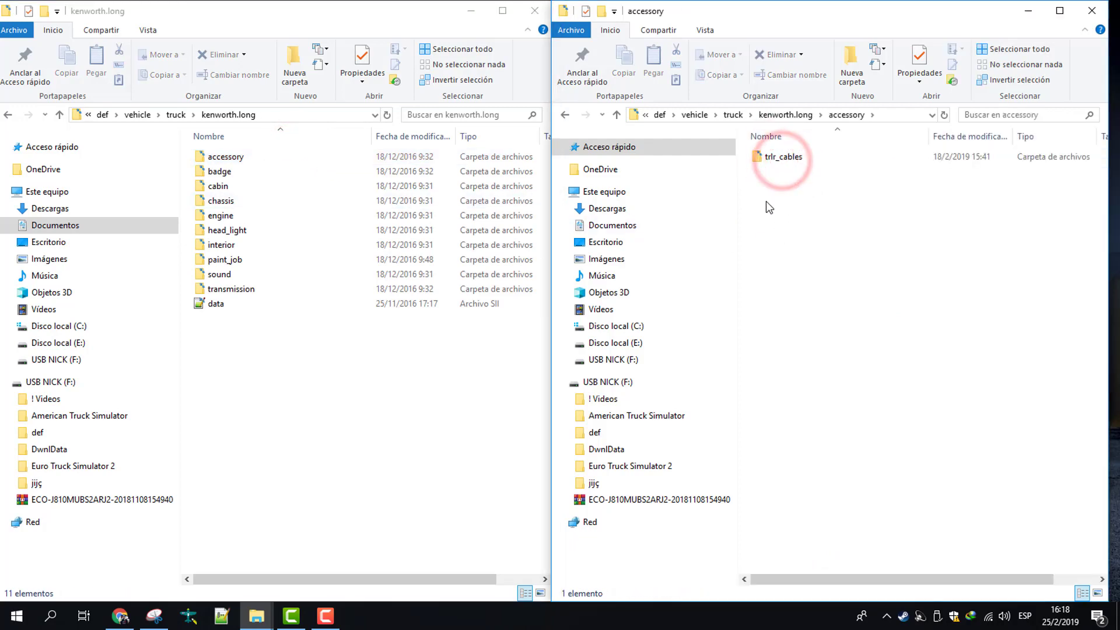
double_click(261, 156)
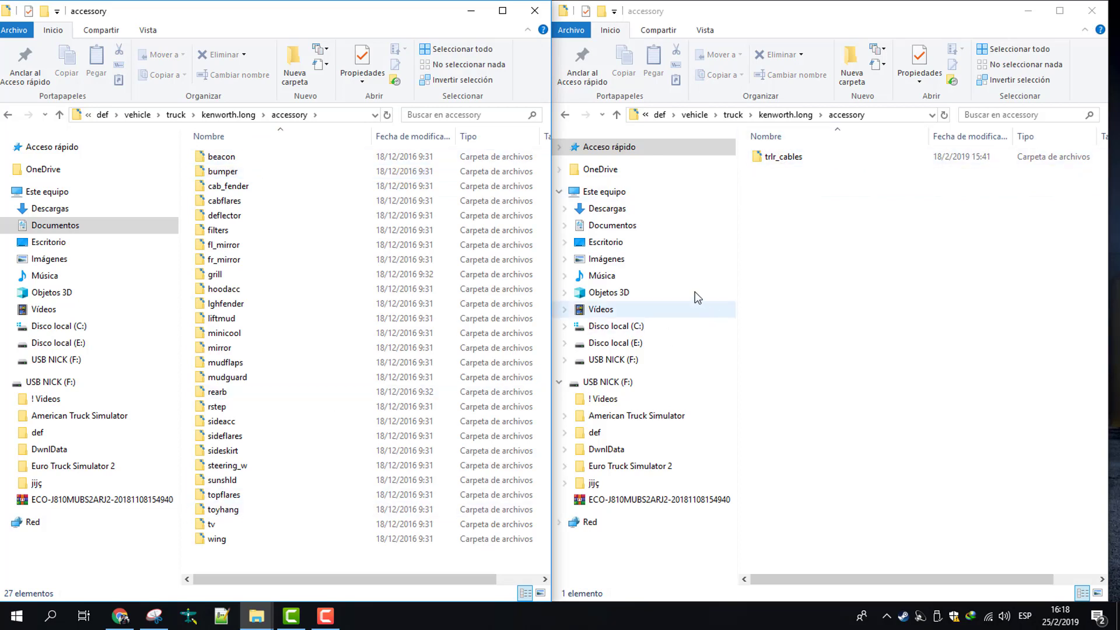
double_click(797, 161)
click(797, 161)
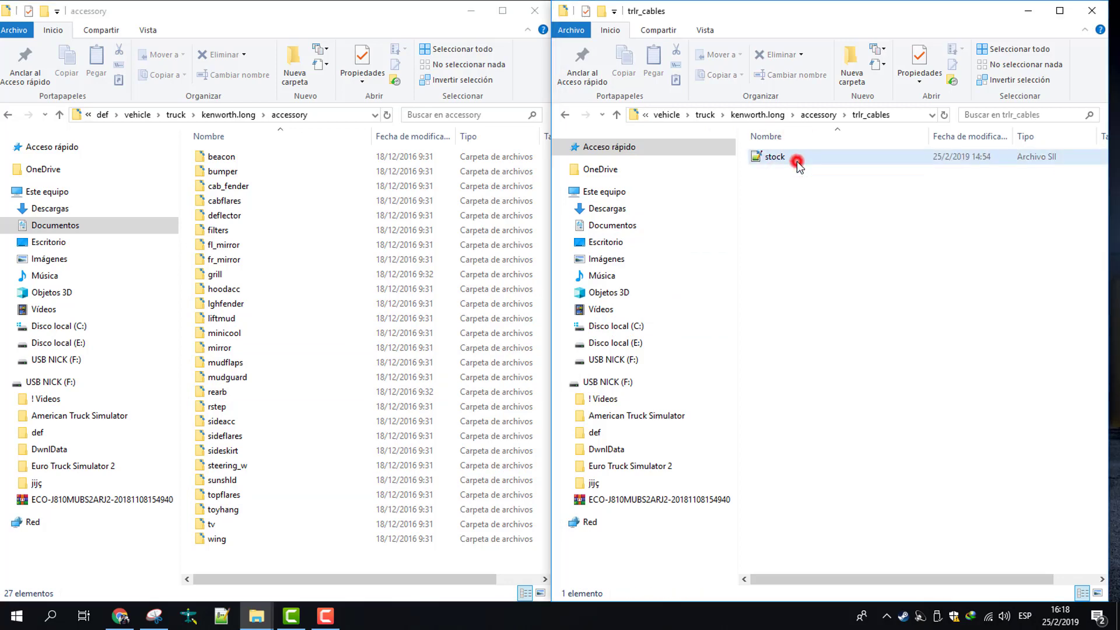
Open stock.sii from trlr_cables and copy the kenworth.long folder name from the Kenworth_W900Remix mod's def/vehicle/truck folder
double_click(796, 161)
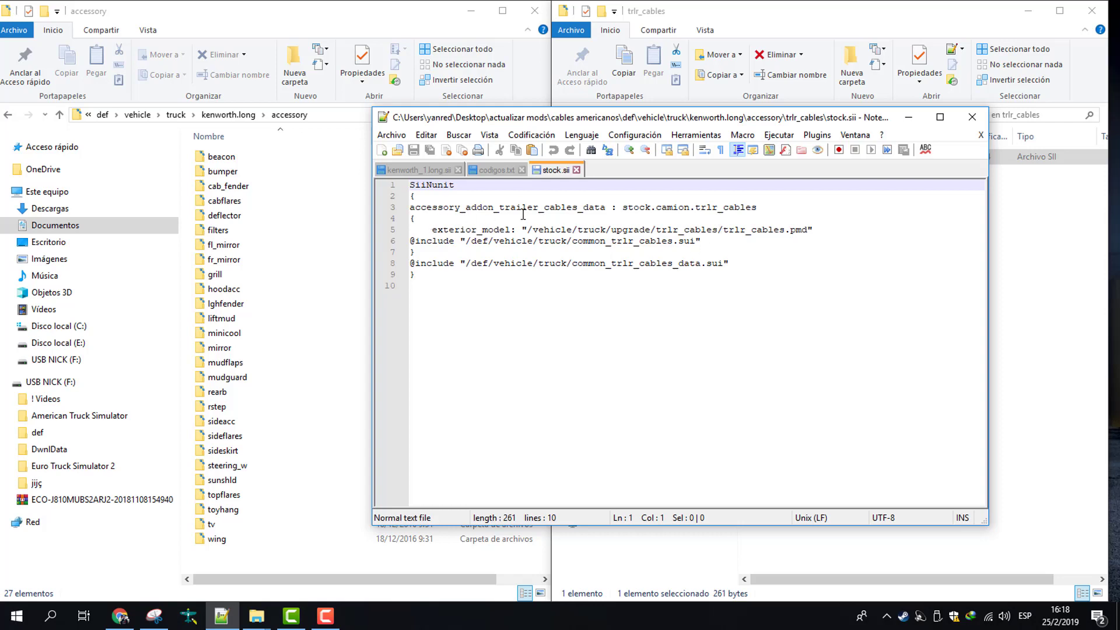
double_click(690, 206)
click(198, 121)
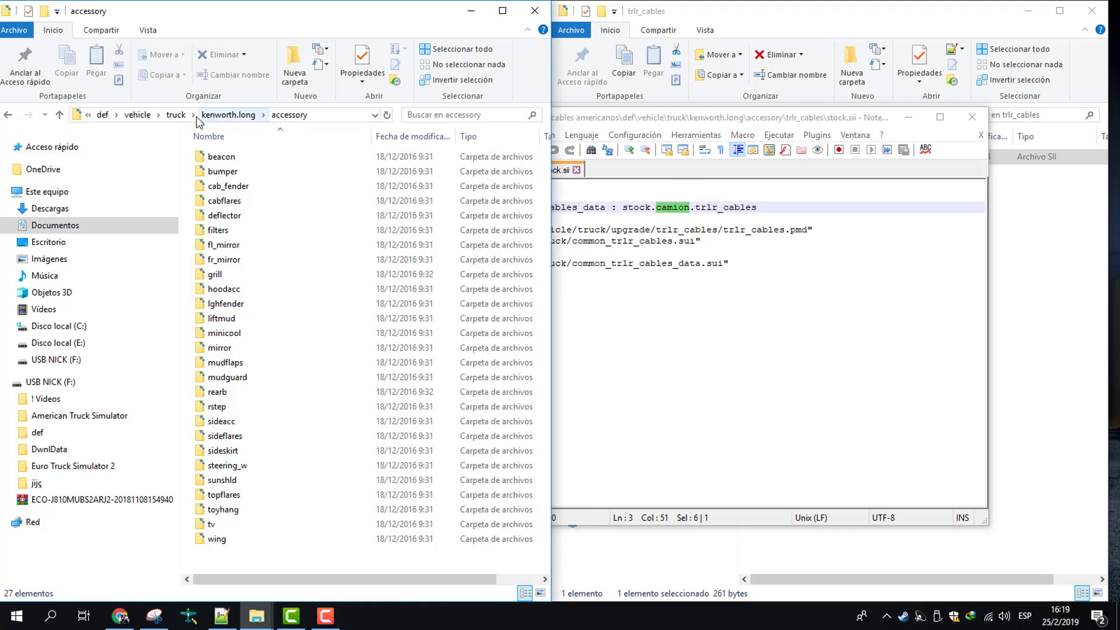
click(236, 115)
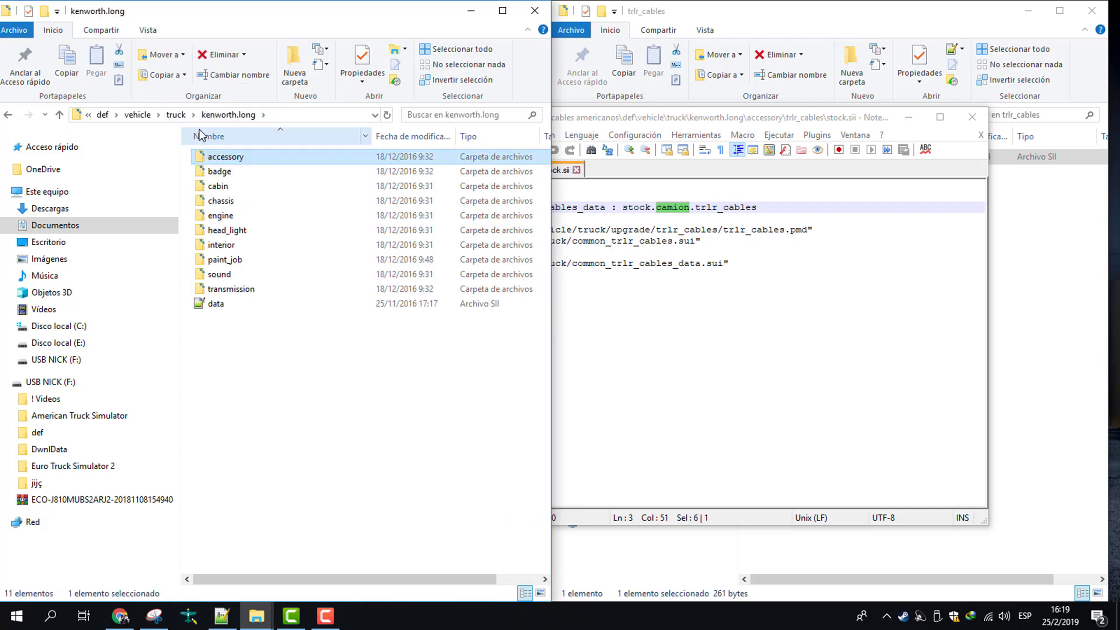
click(176, 115)
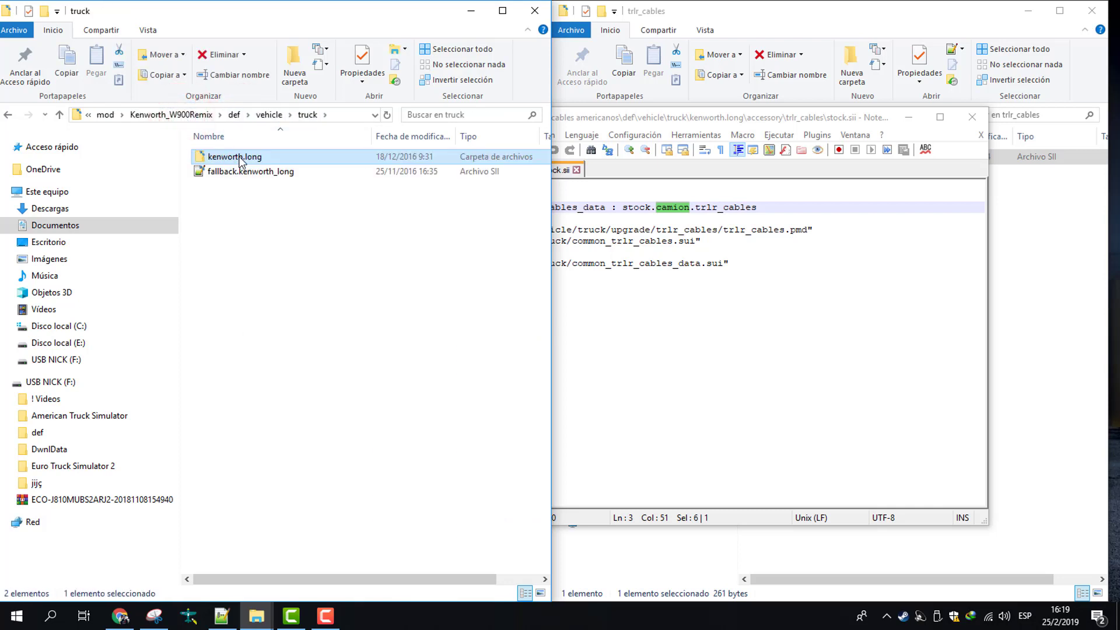
click(190, 115)
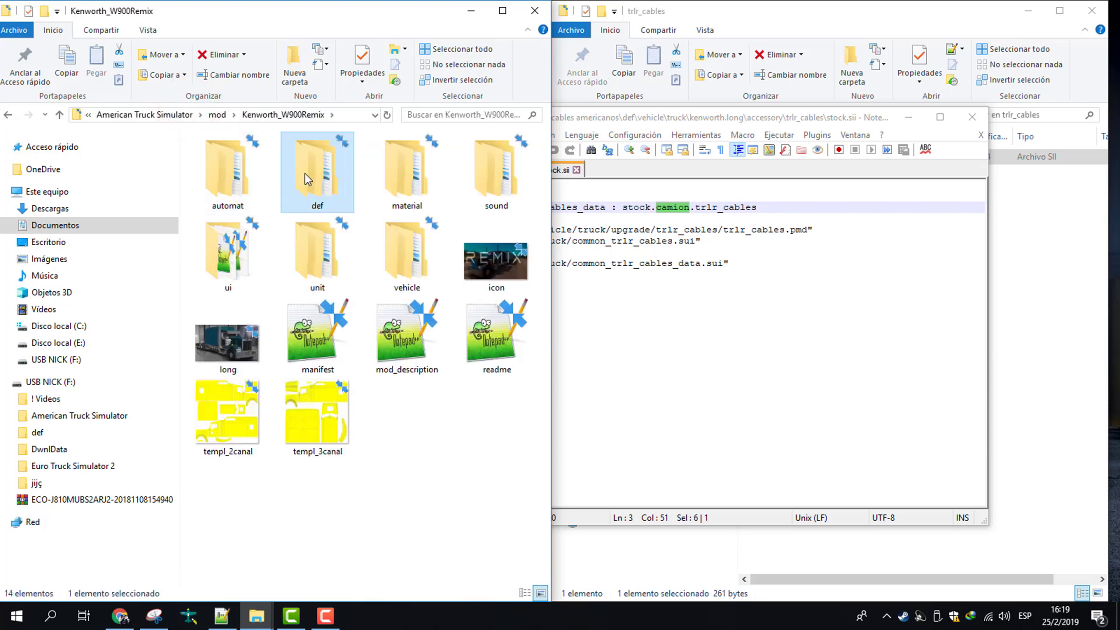
double_click(303, 172)
double_click(222, 184)
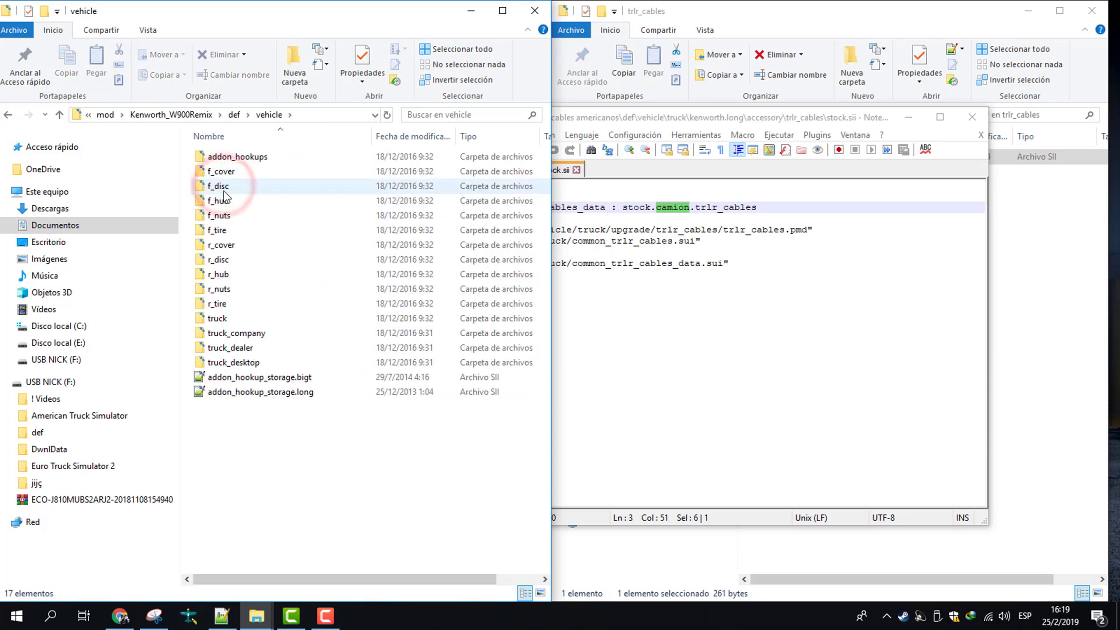
double_click(233, 316)
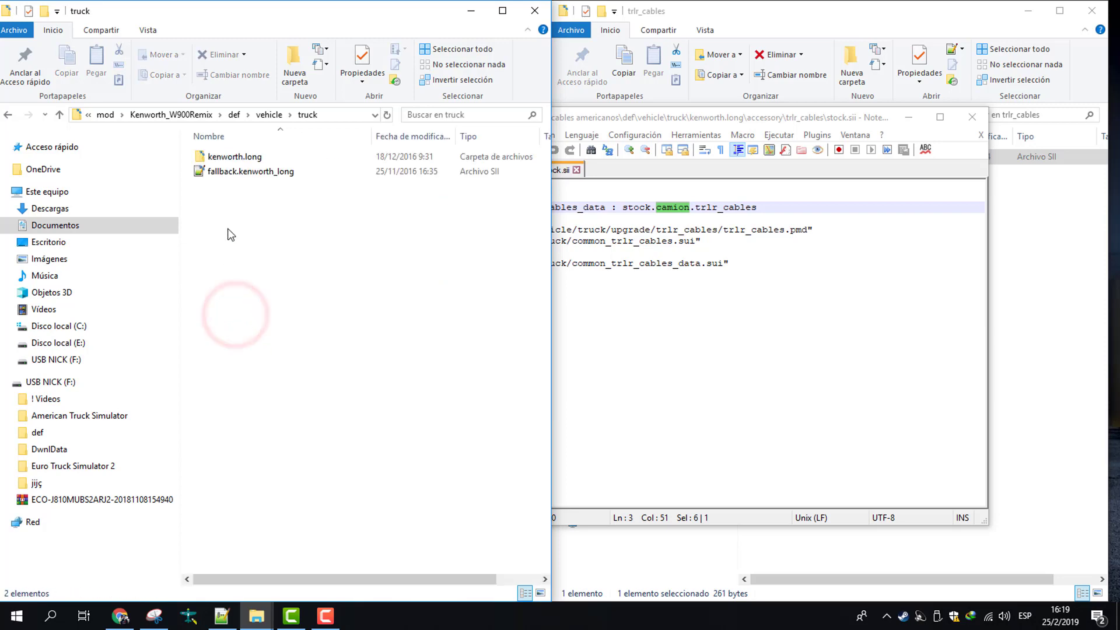
right_click(243, 156)
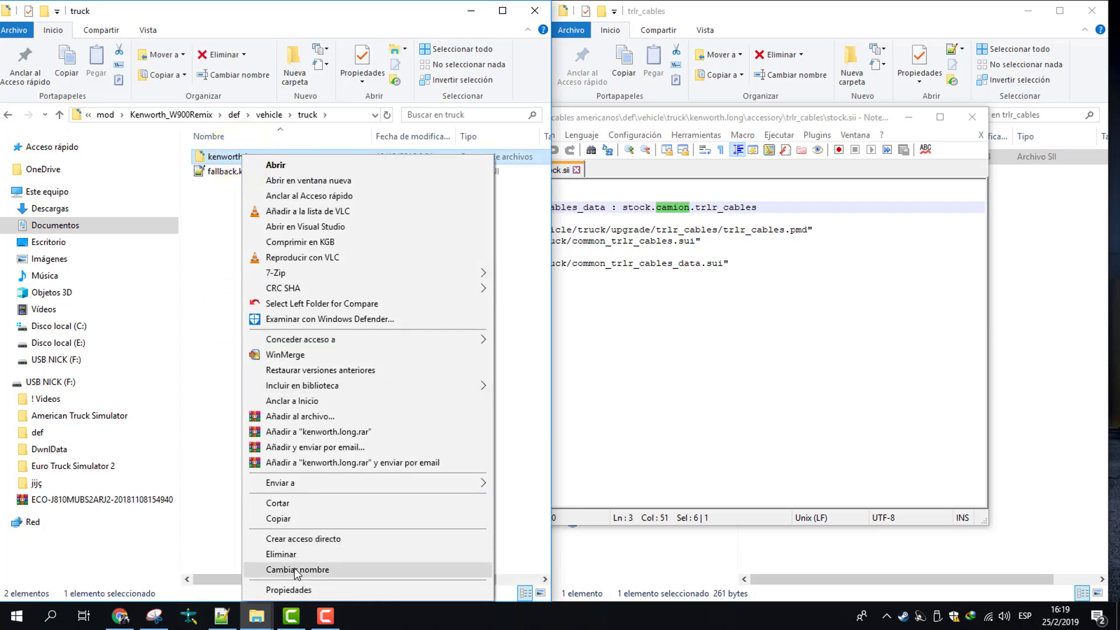
click(296, 570)
key(ctrl+c)
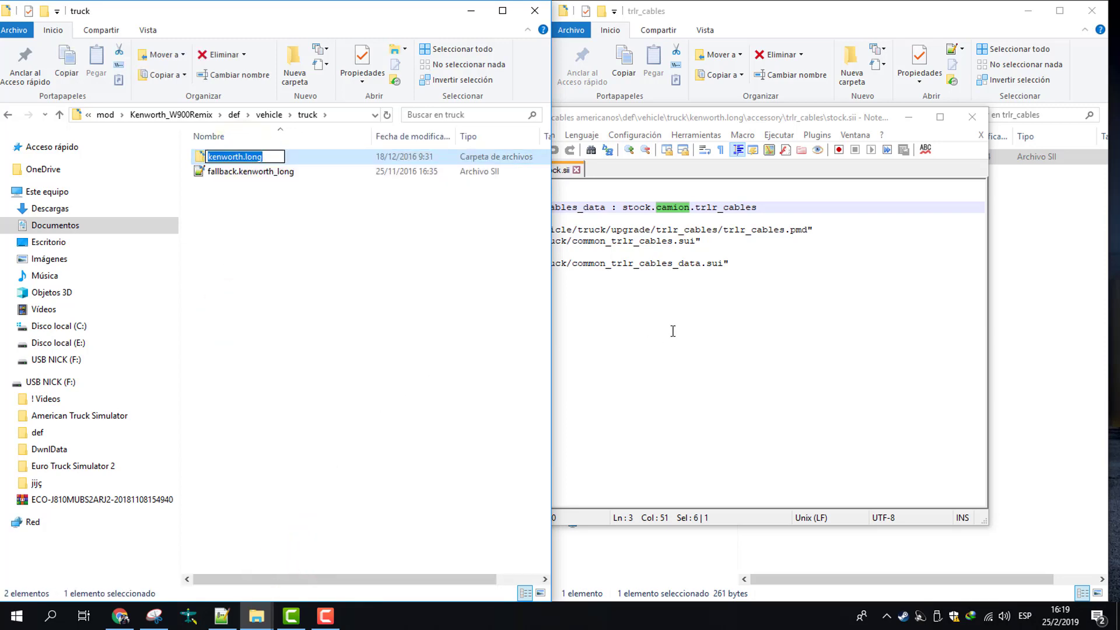
Replace camion with kenworth.long in the accessory name on line 3 of stock.sii, then save and close the file
click(674, 209)
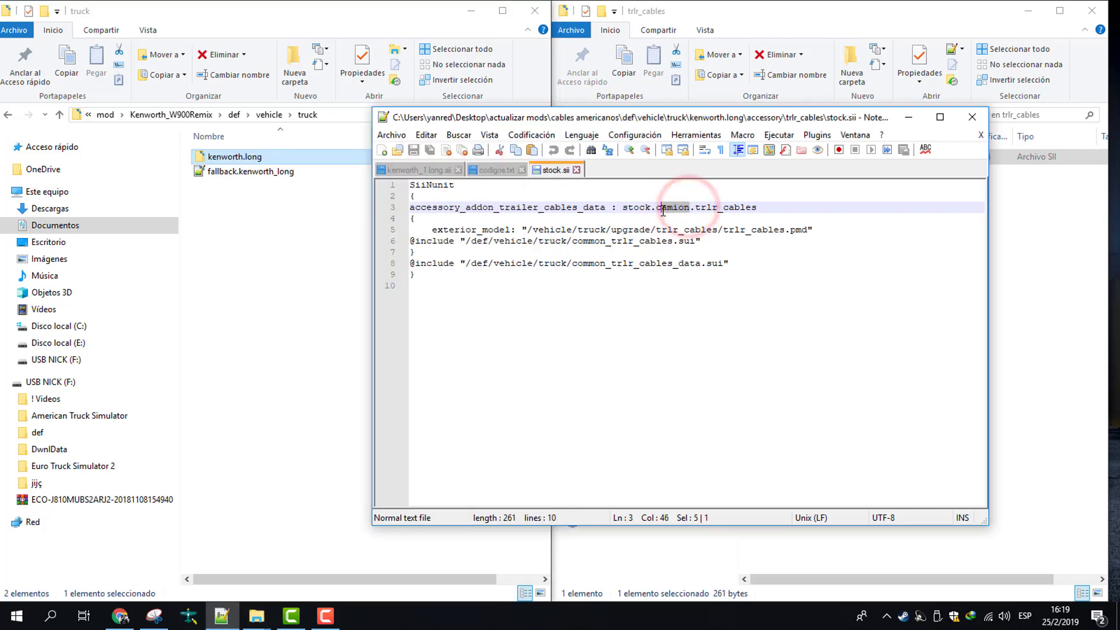
drag(689, 207, 663, 209)
key(BackSpace)
key(BackSpace)
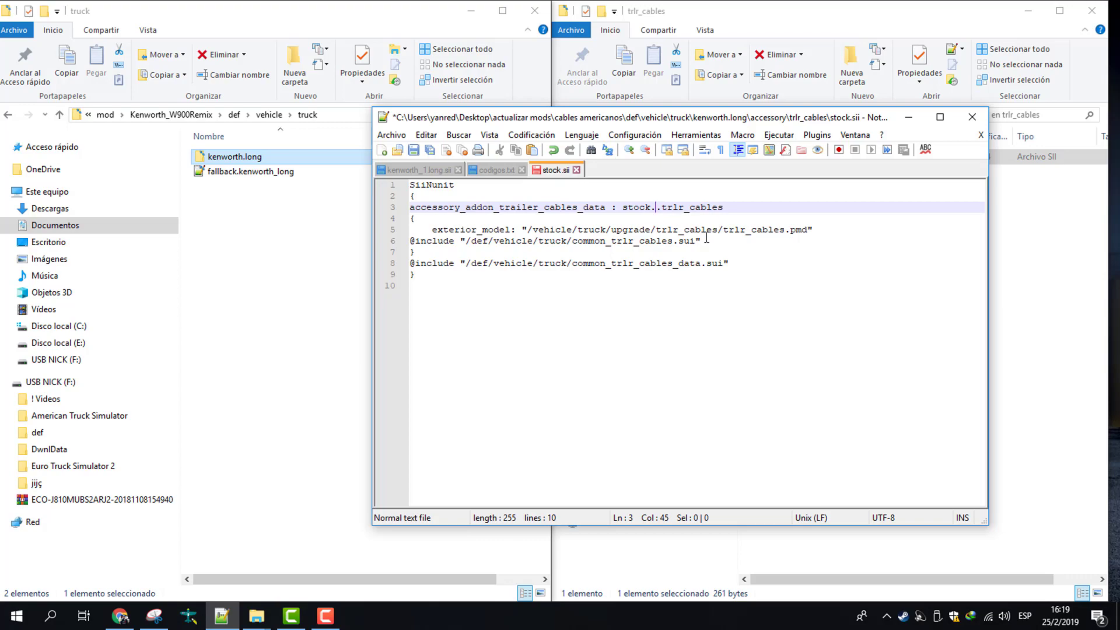
key(ctrl+v)
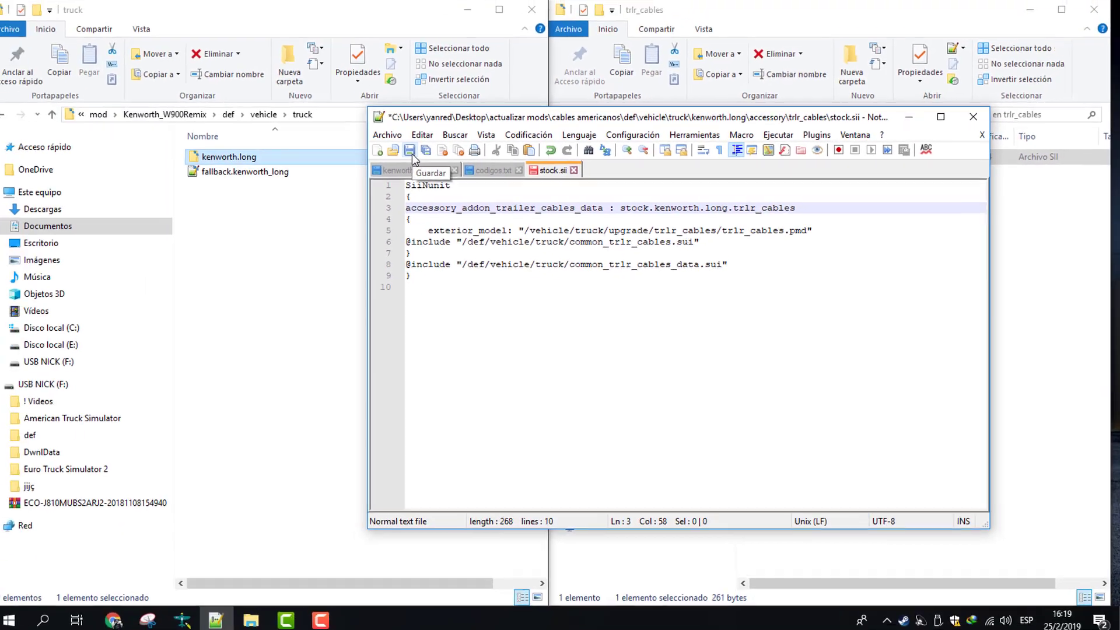
click(136, 159)
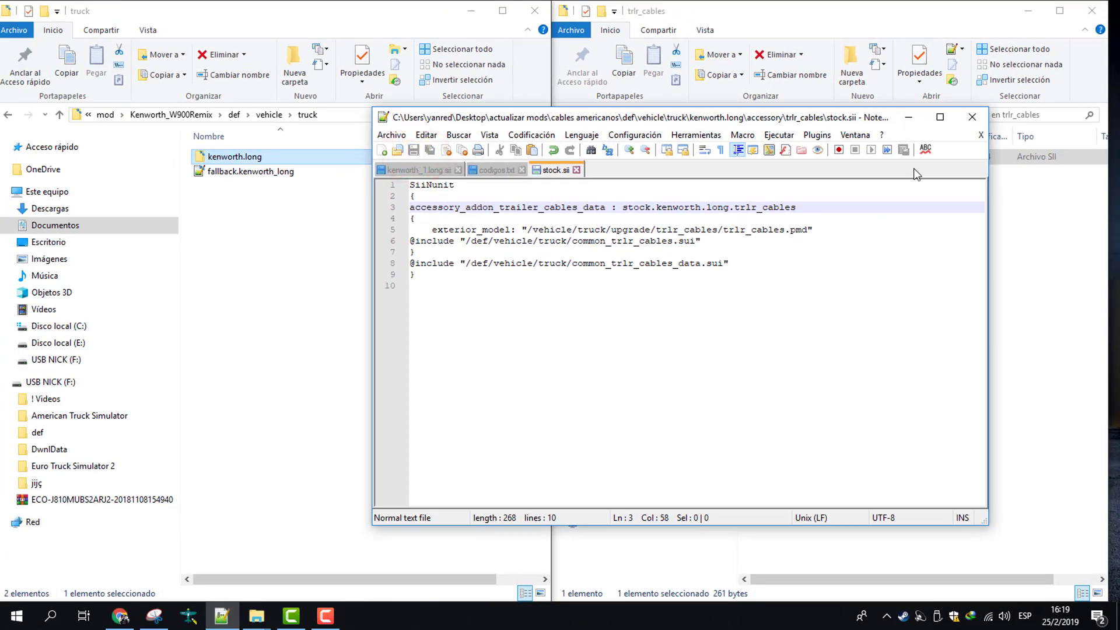
click(972, 118)
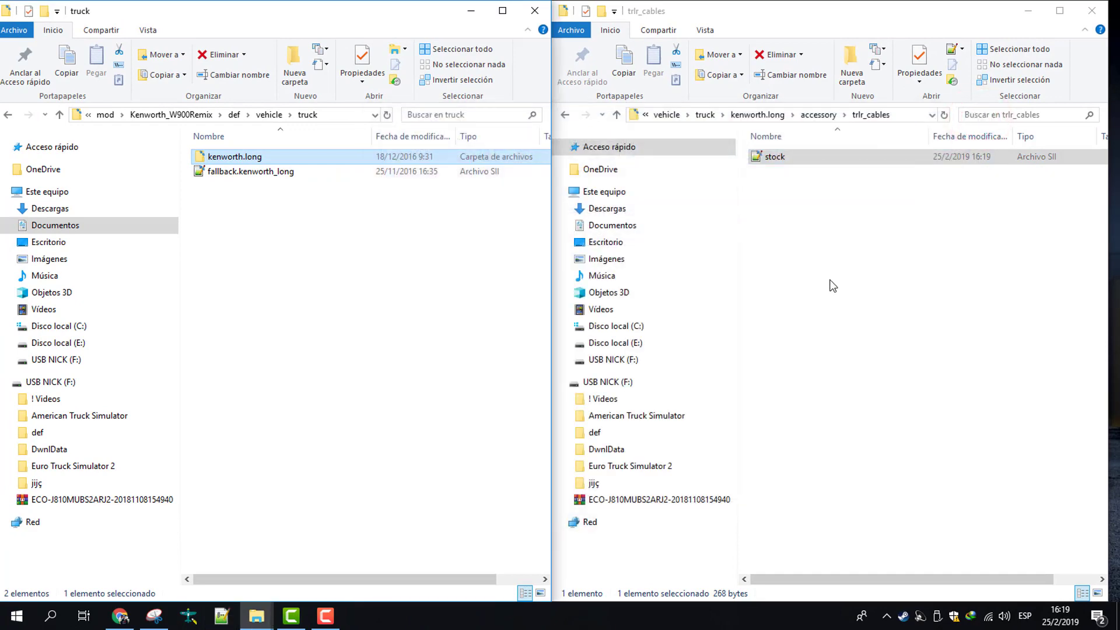
Go back up to the actualizar mods folder in one window and to the American Truck Simulator mod folder in the other
click(830, 280)
key(BackSpace)
key(BackSpace)
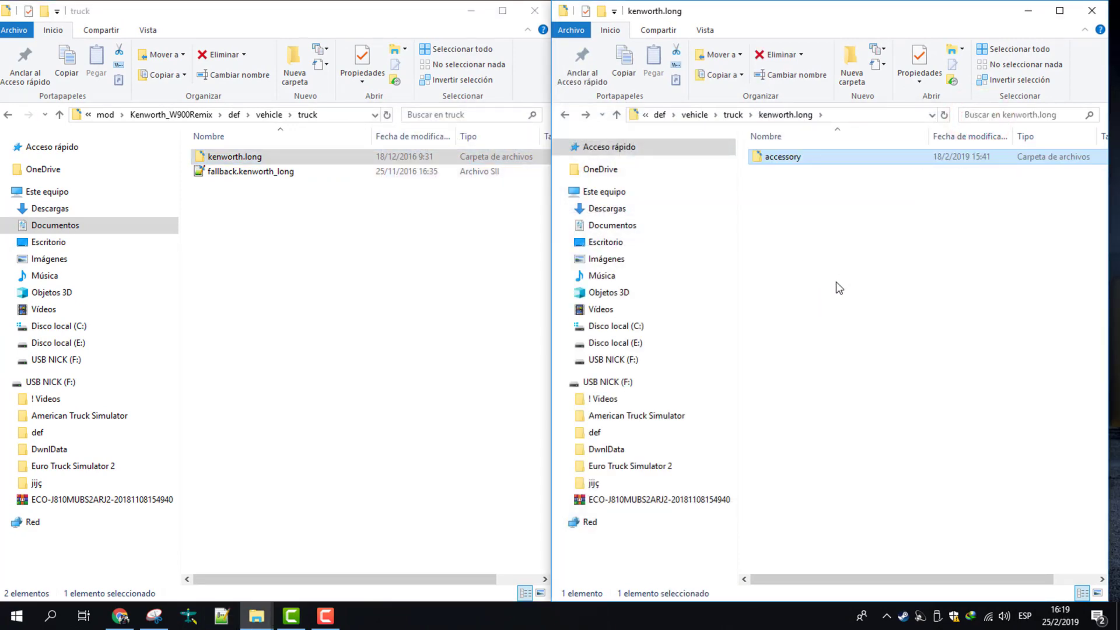
key(BackSpace)
key(BackSpace)
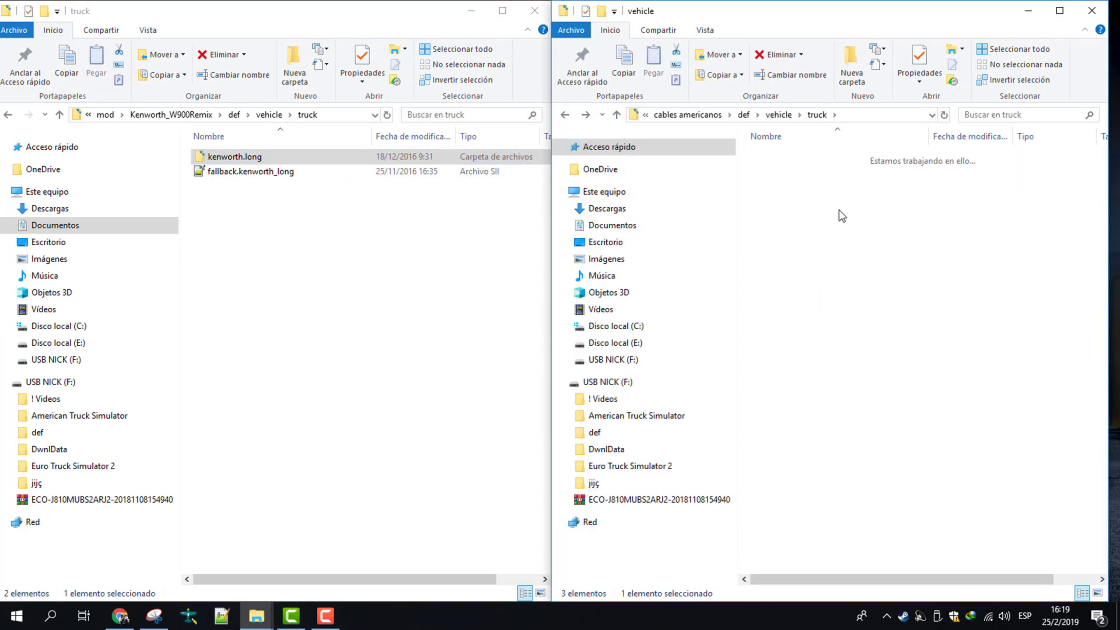
key(BackSpace)
key(BackSpace)
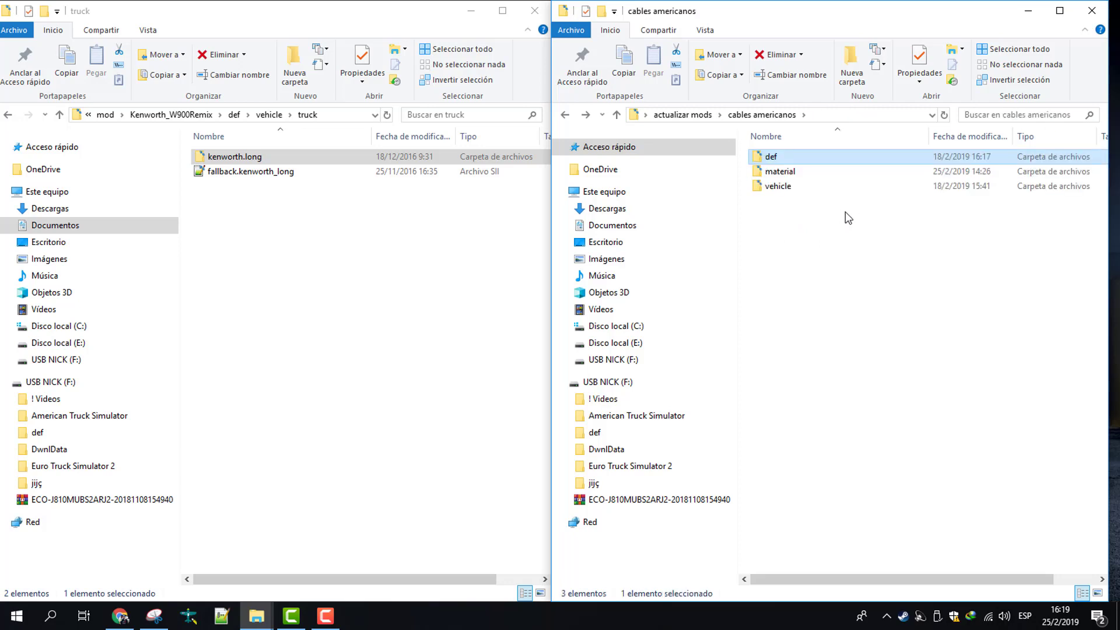
key(BackSpace)
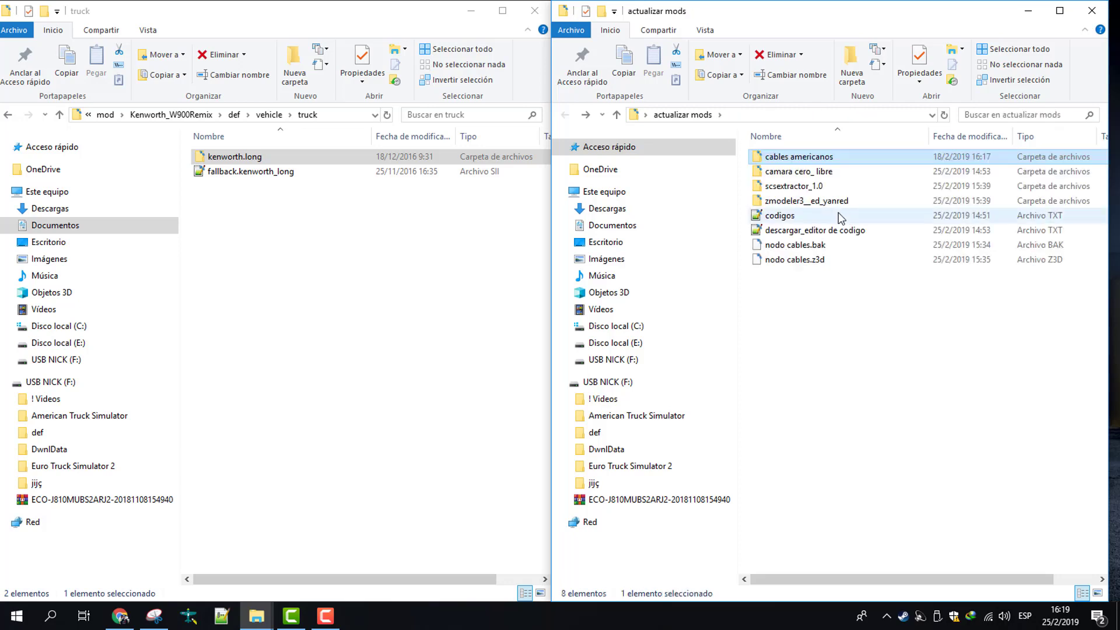
click(250, 222)
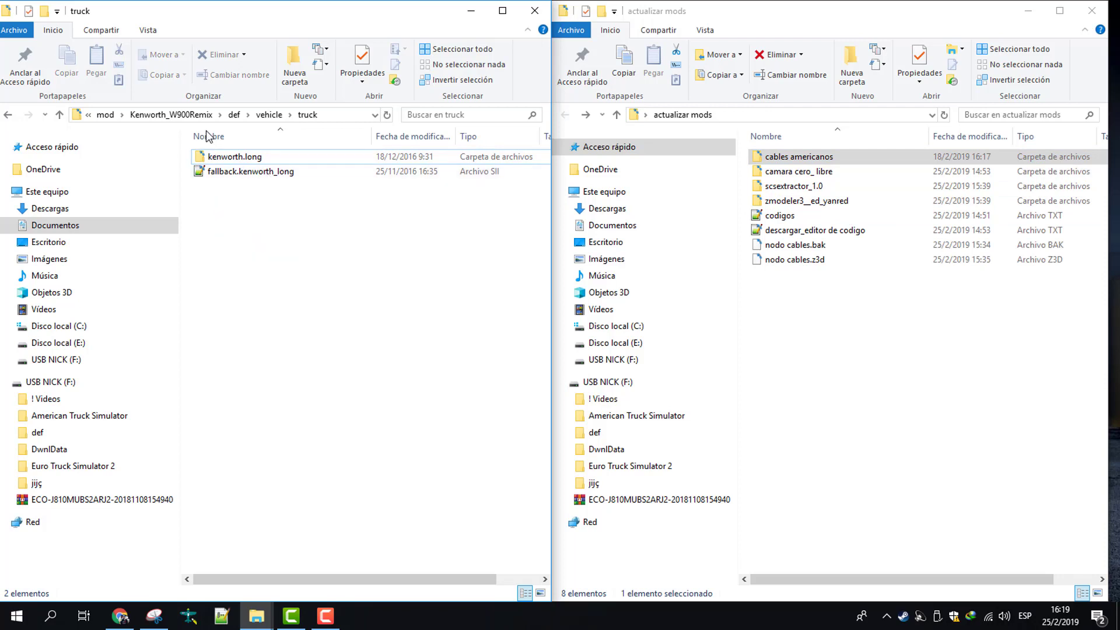
click(106, 114)
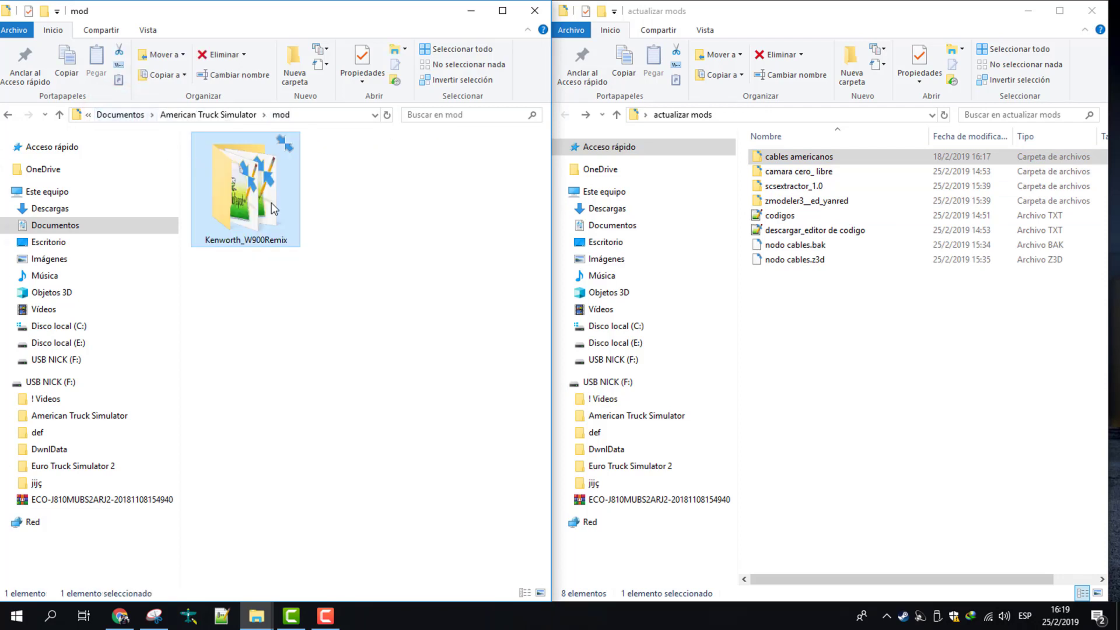
Copy the cables americanos folder from actualizar mods into the American Truck Simulator mod folder, beside Kenworth_W900Remix
click(765, 161)
click(783, 358)
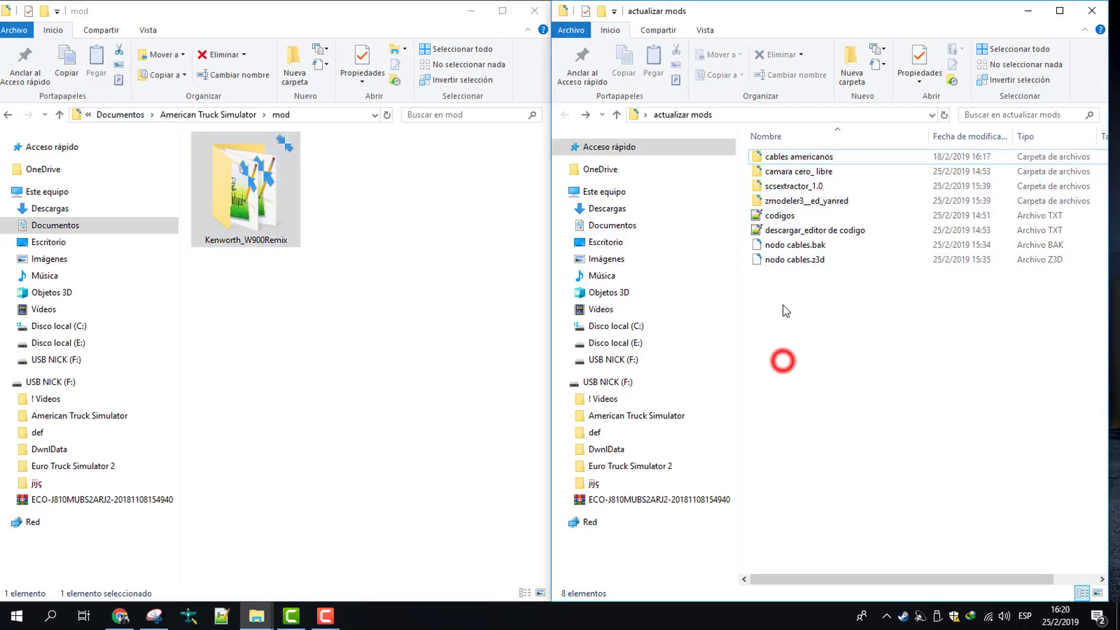
right_click(777, 155)
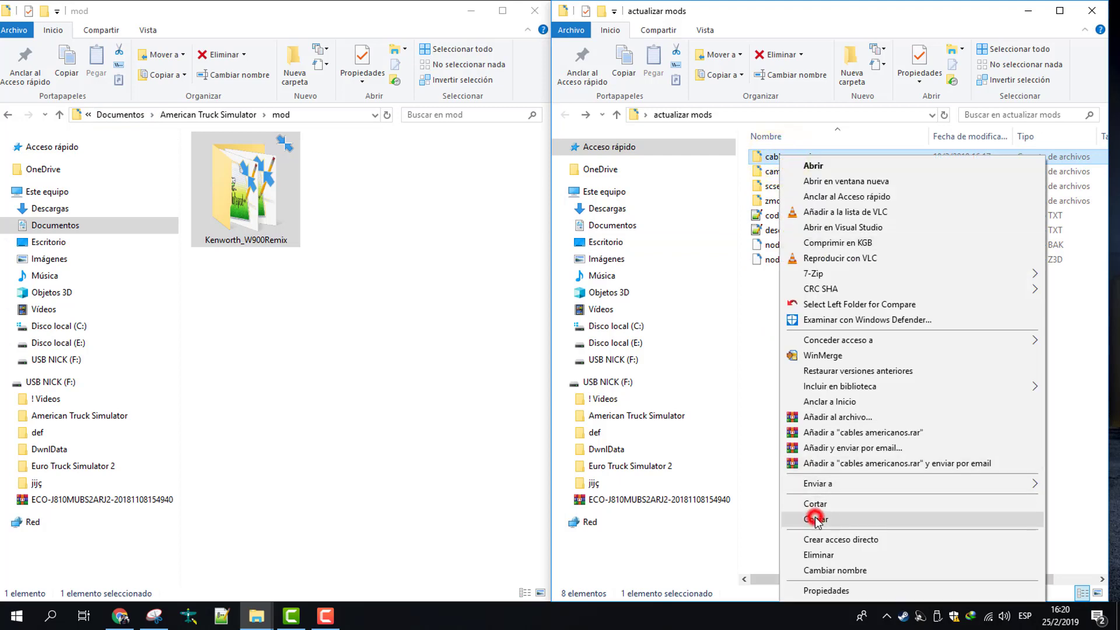
click(816, 519)
right_click(319, 193)
click(353, 288)
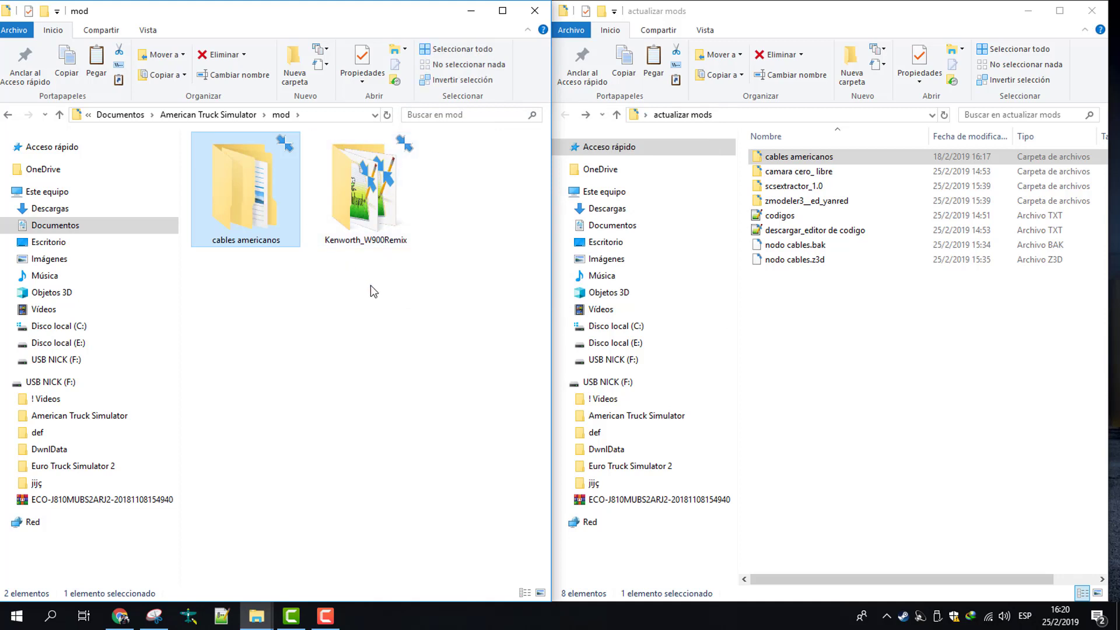
drag(374, 294, 240, 191)
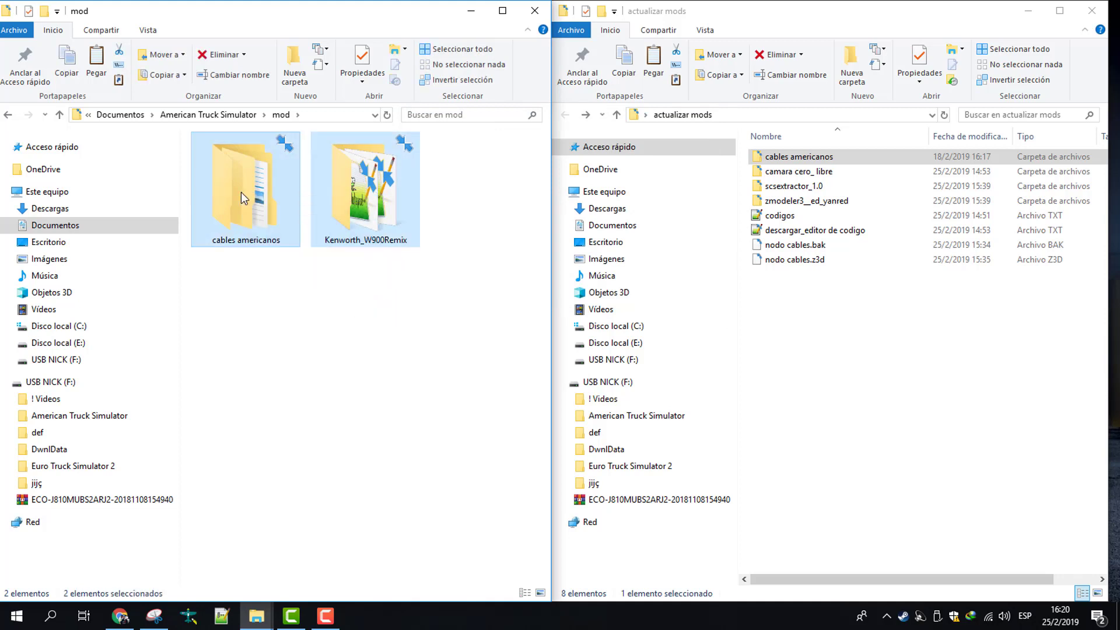
click(295, 302)
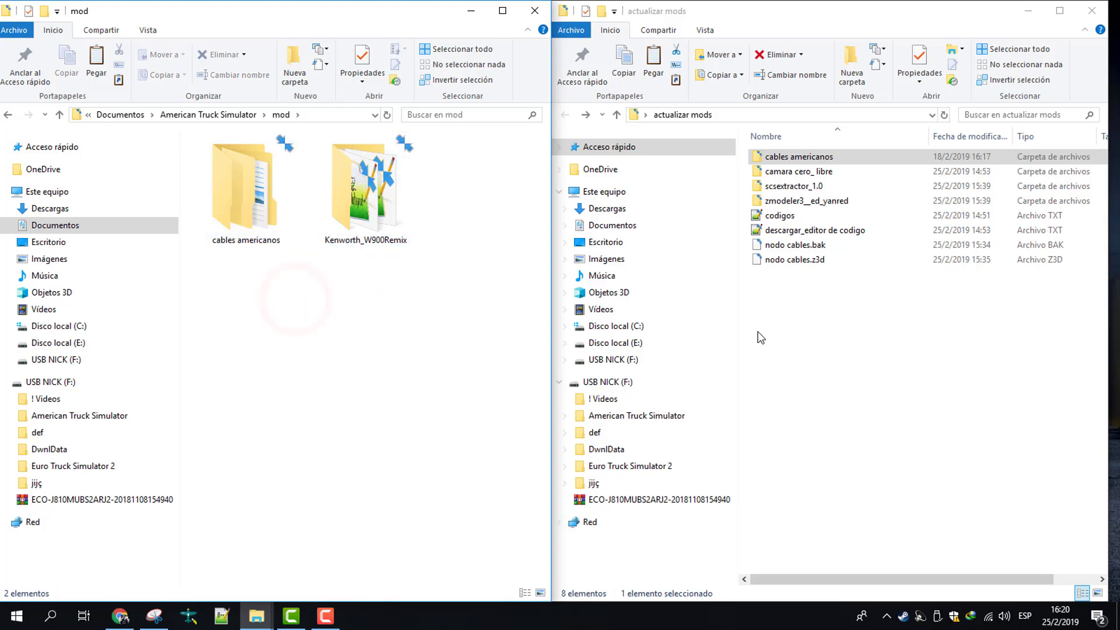
Launch ZModeler3 from the zmodeler3__ed_yanred folder, accepting the default rendering device and dismissing the About dialog
double_click(821, 203)
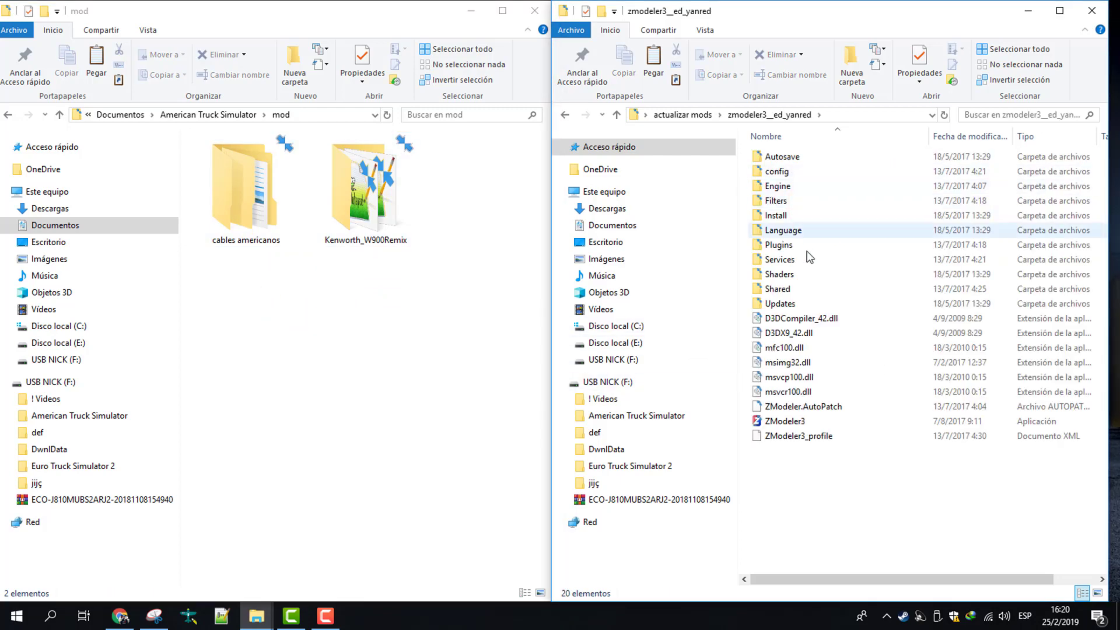
double_click(791, 422)
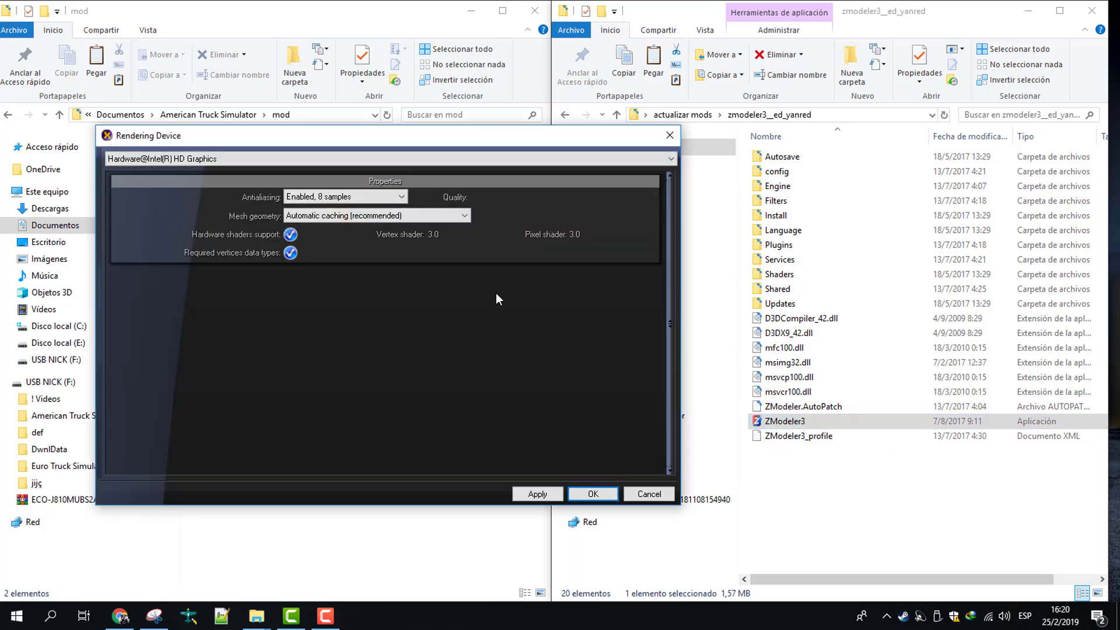
click(537, 494)
click(580, 495)
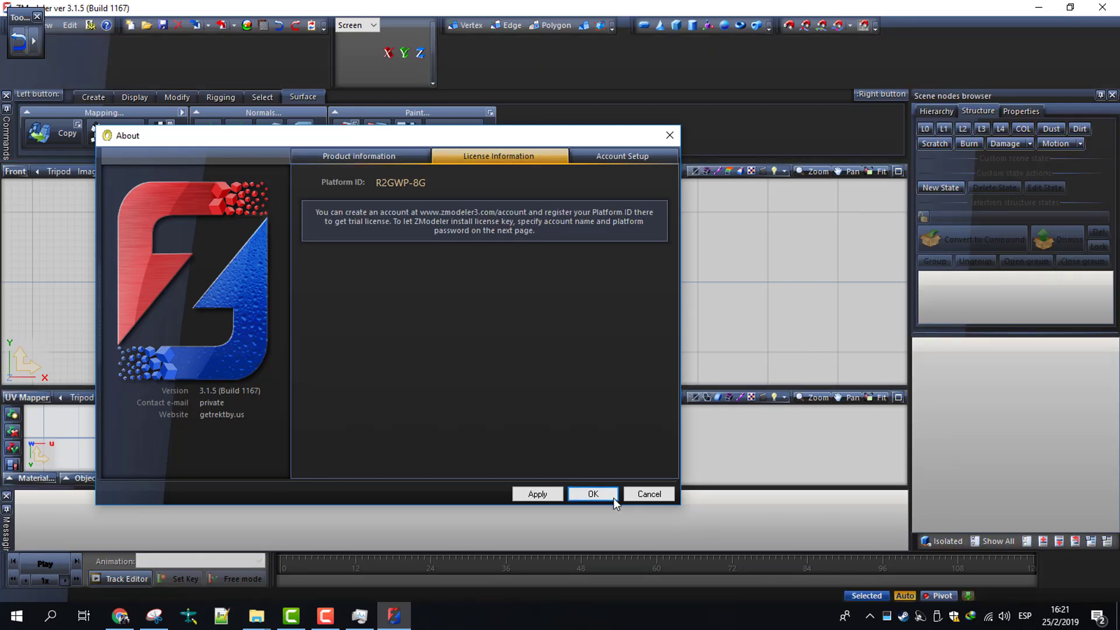
click(593, 494)
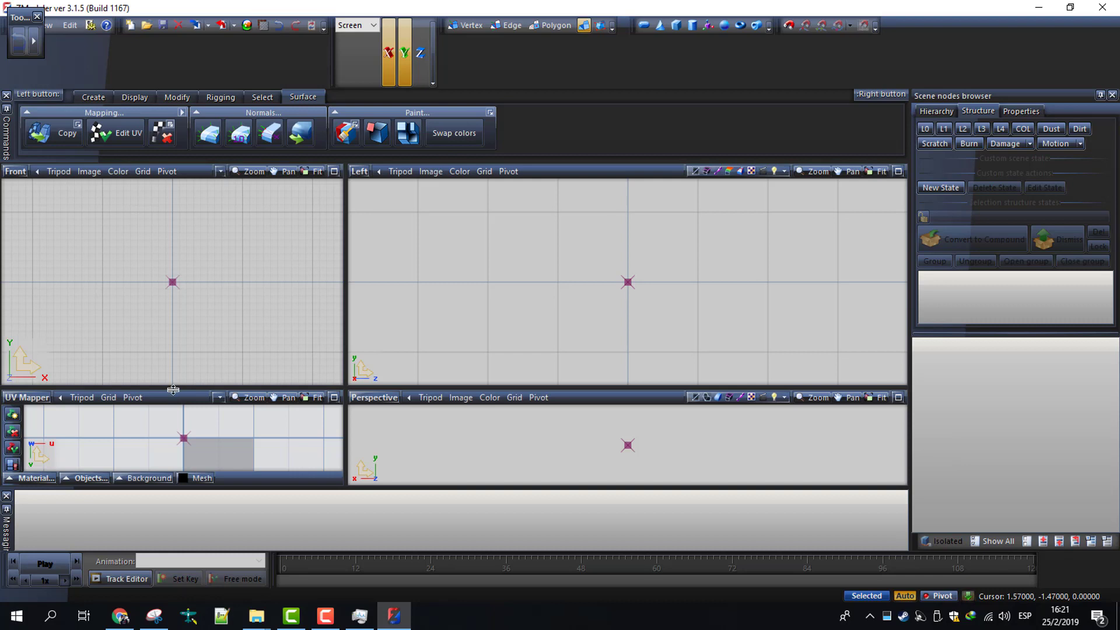
Enlarge the UV Mapper and Perspective viewports over the Front and Left ones, and switch the UV Mapper viewport to Left view
drag(173, 387, 199, 180)
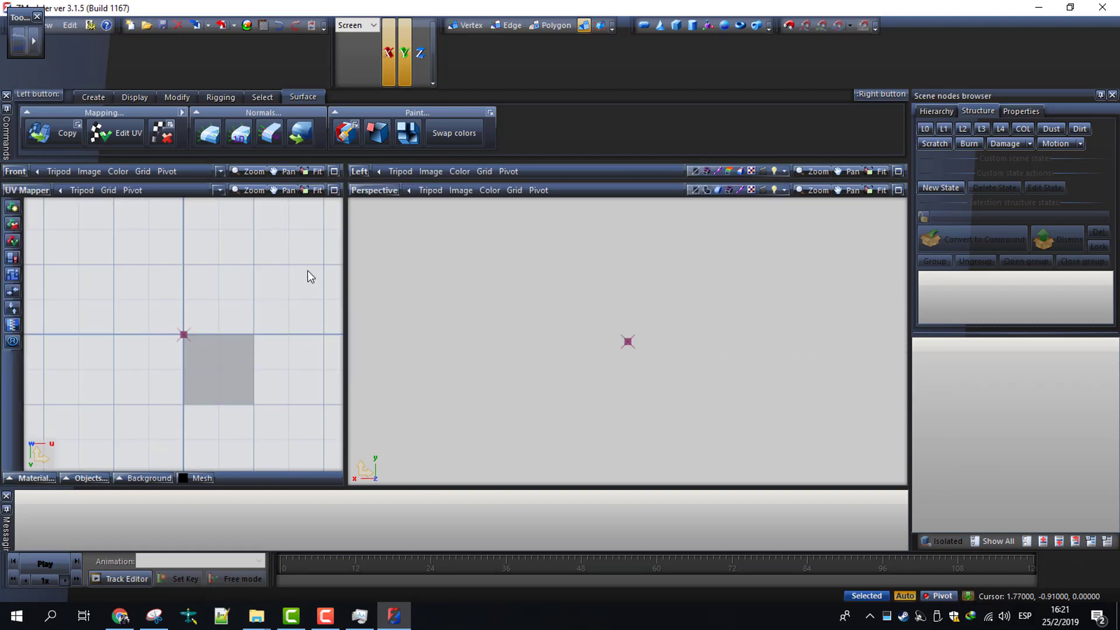
click(20, 191)
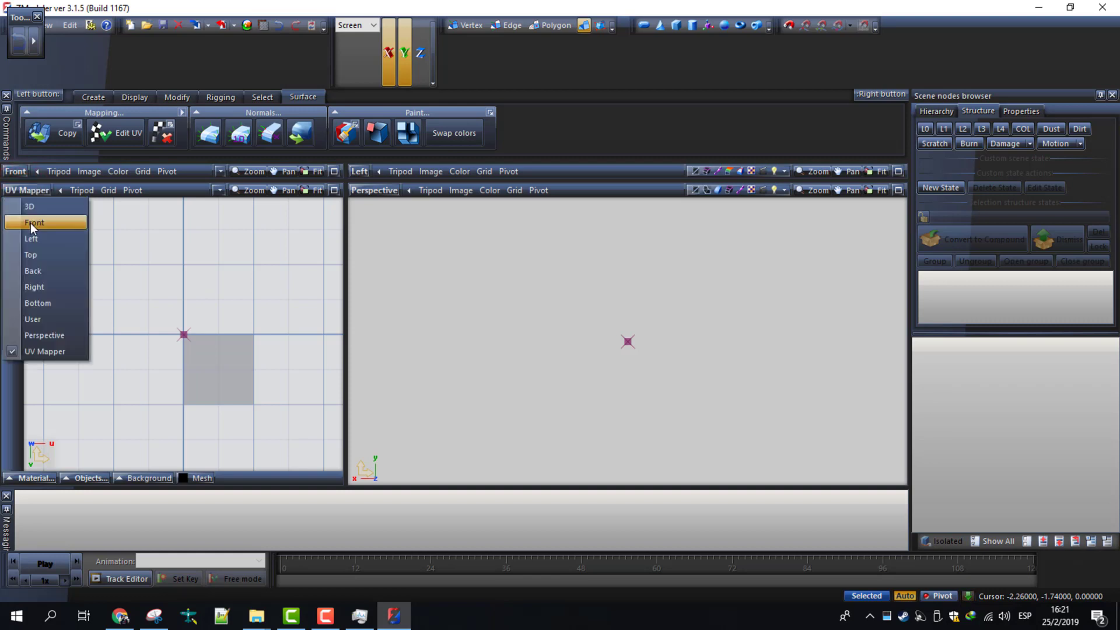
click(38, 239)
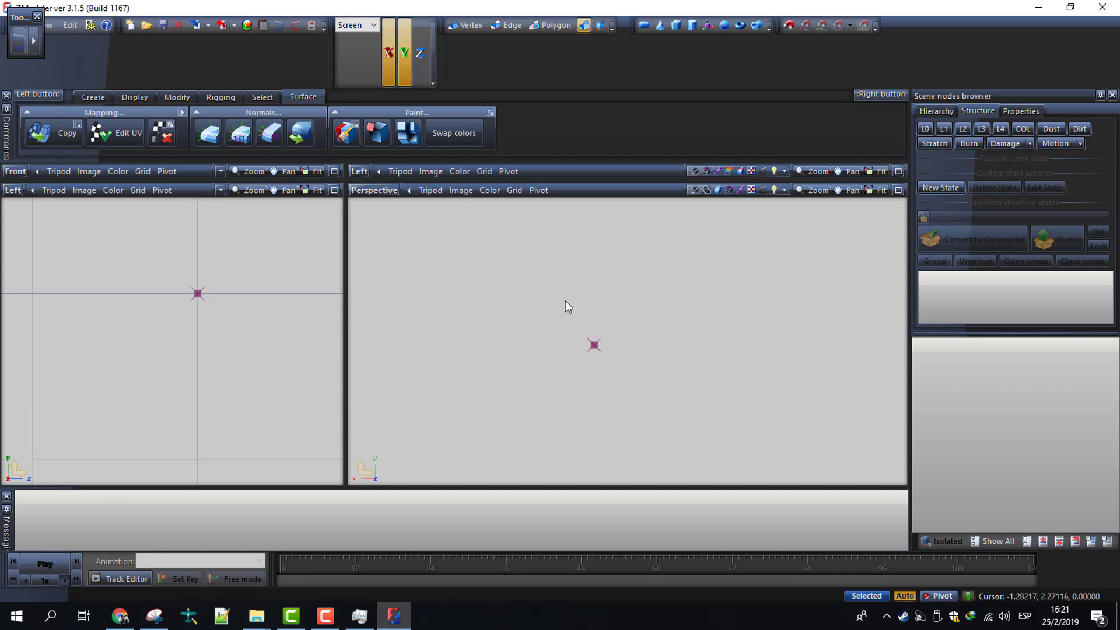
Close the small floating tool window covering the File commands and reposition the Screen axis controls
click(37, 17)
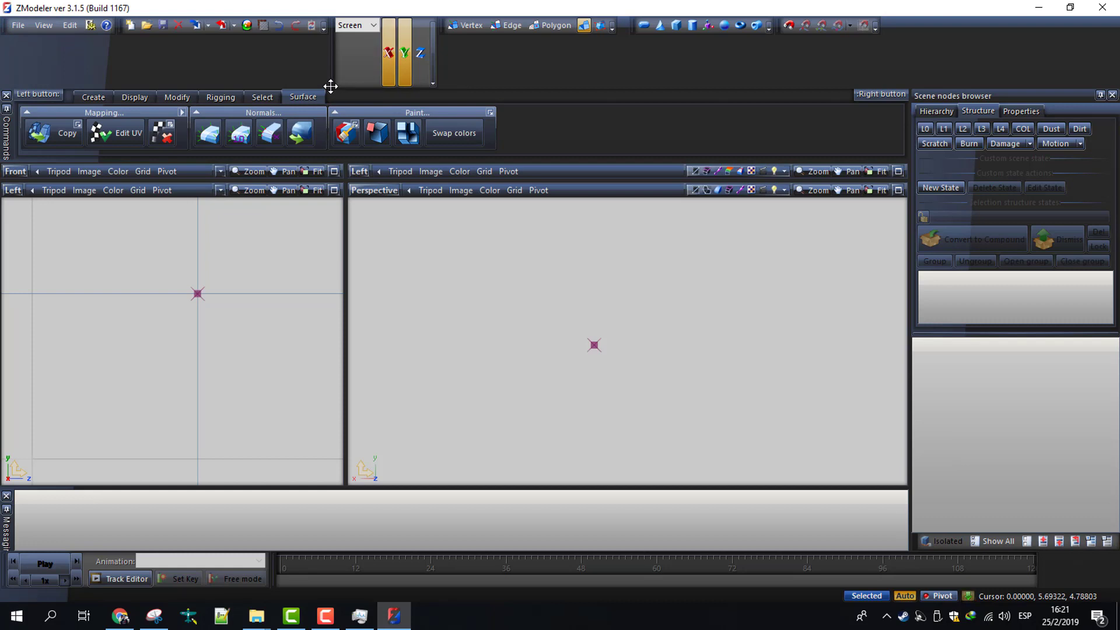
drag(330, 86, 360, 62)
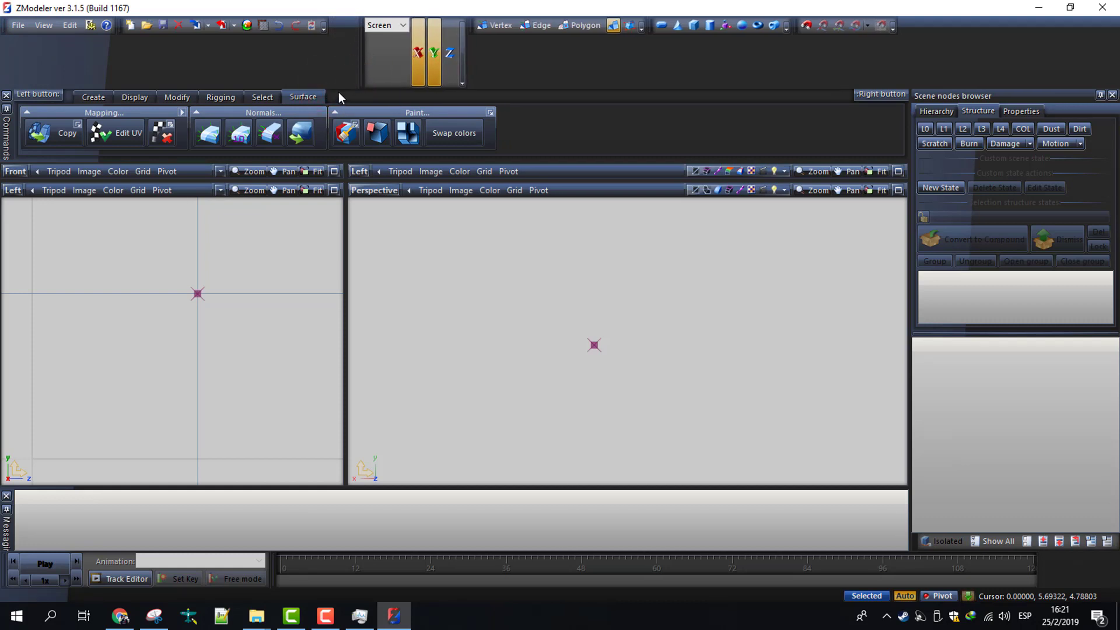
click(473, 88)
Start an import and browse through Documentos and American Truck Simulator to the mod folder's Kenworth_W900Remix directory
click(197, 25)
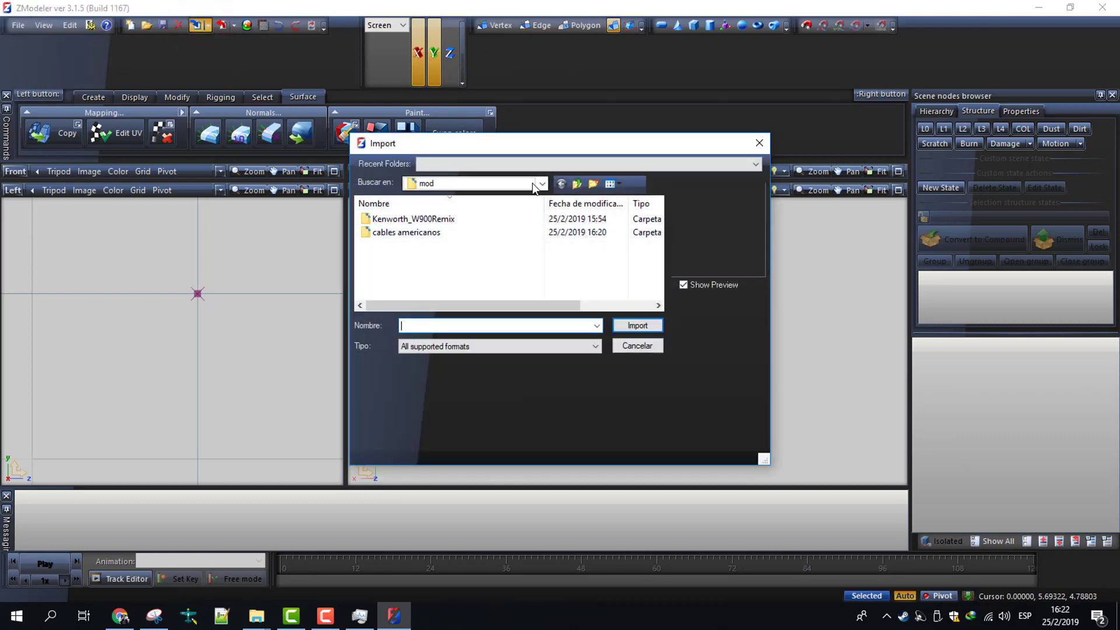
click(543, 183)
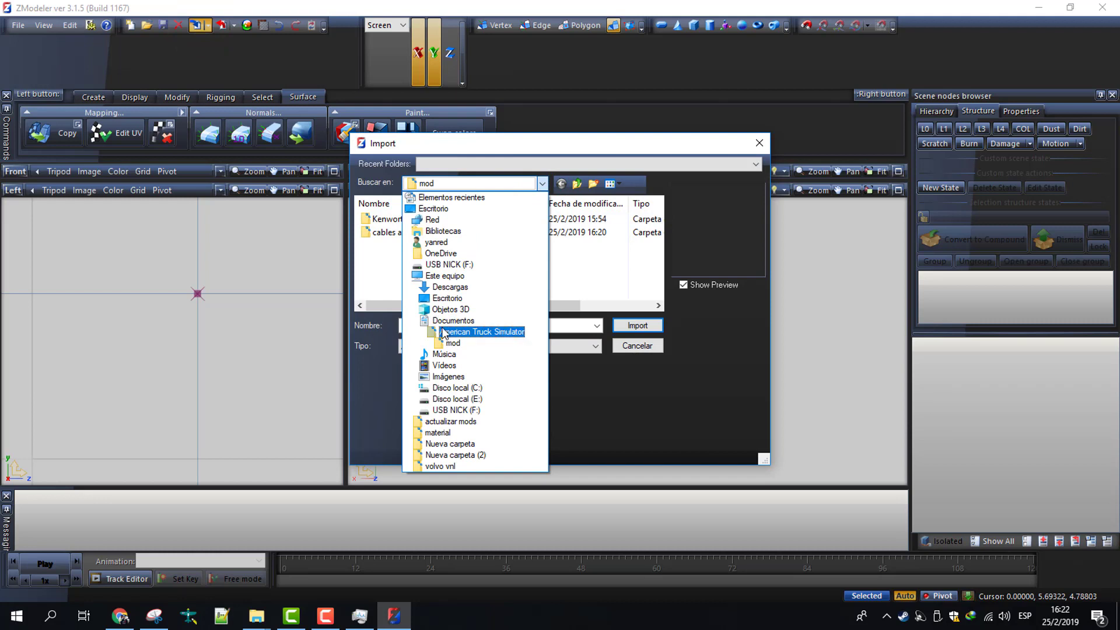
click(441, 321)
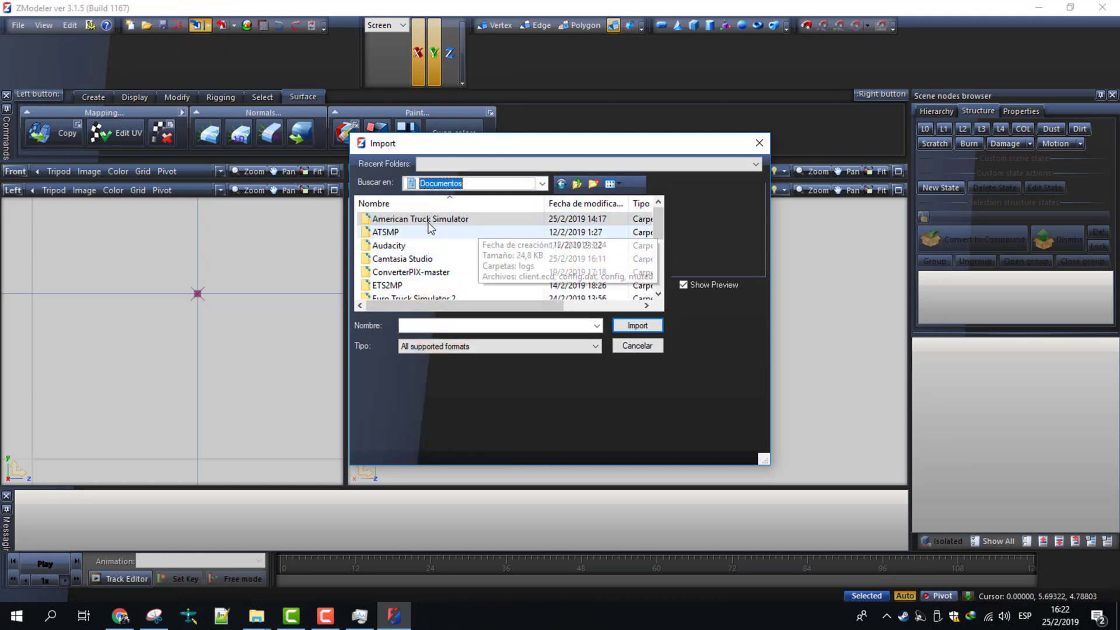
click(433, 221)
double_click(433, 222)
click(385, 246)
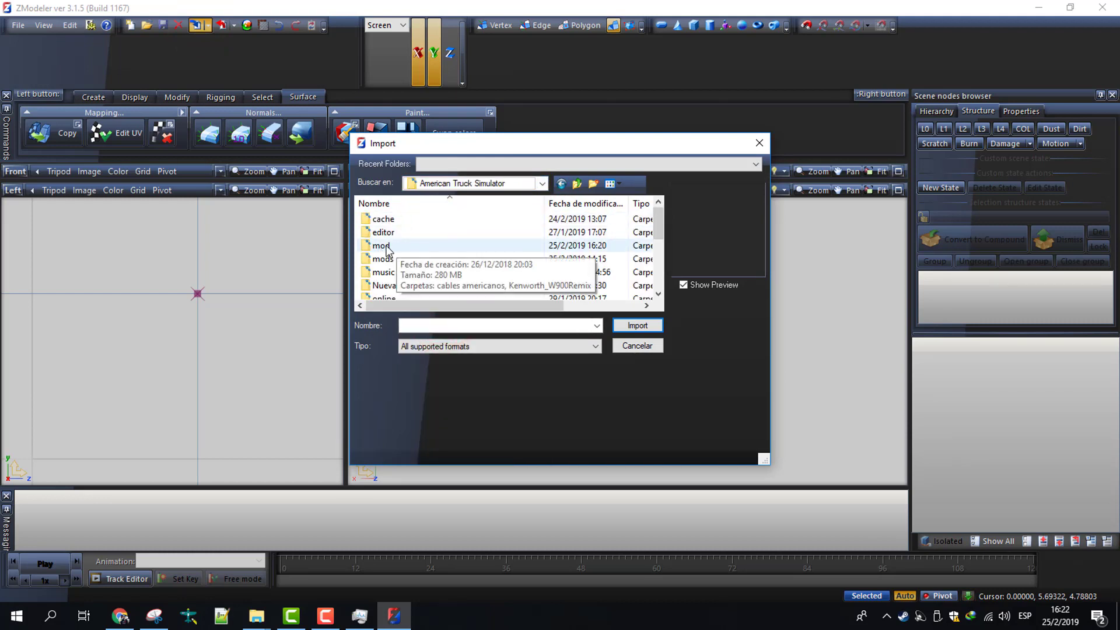
double_click(385, 246)
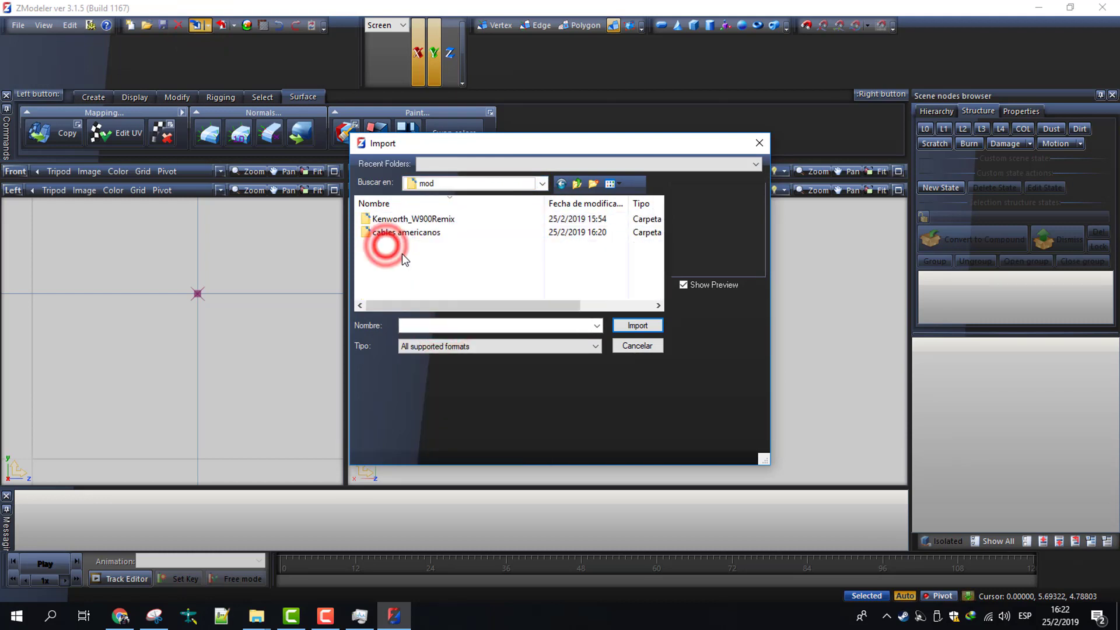
double_click(402, 225)
scroll(400, 290, down, 1)
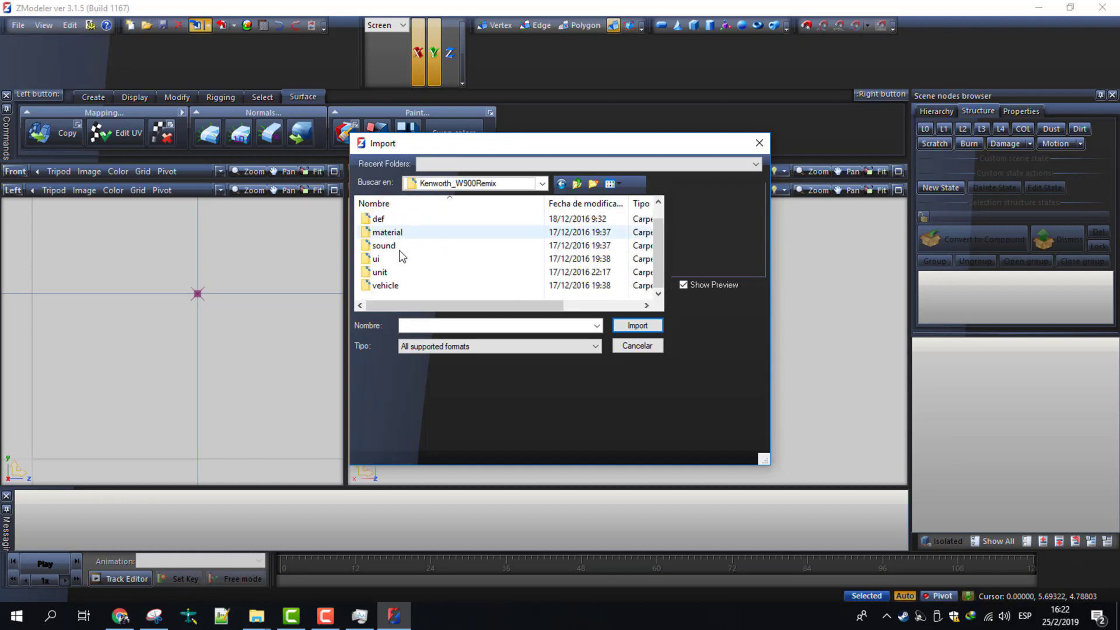
Choose the truck file in vehicle/truck/kenworth_w900_long as the model for the import
double_click(380, 285)
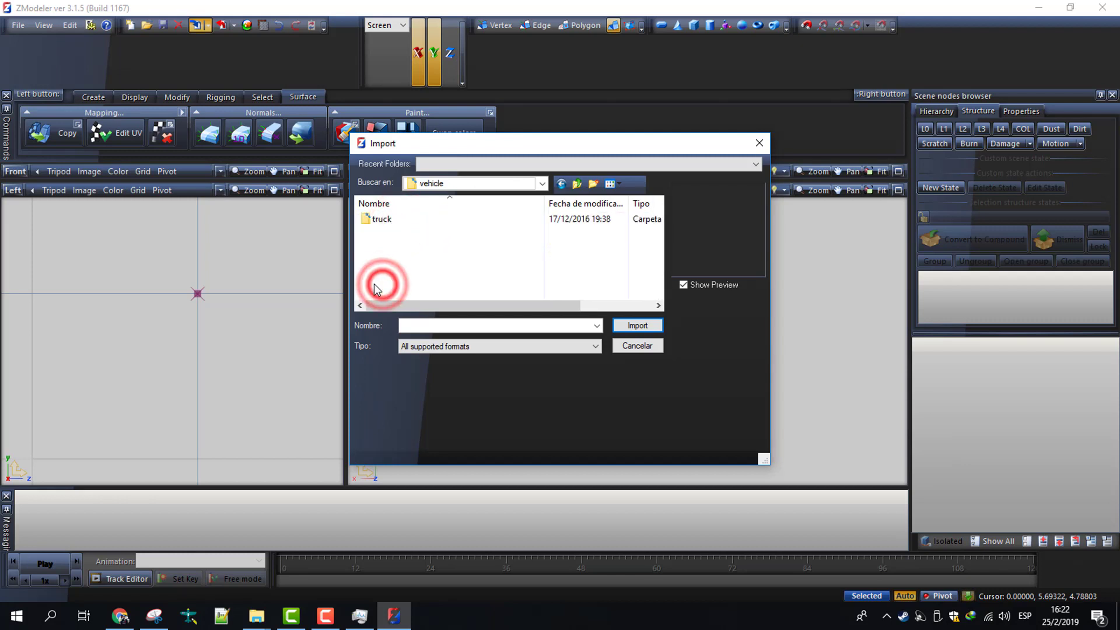
double_click(387, 221)
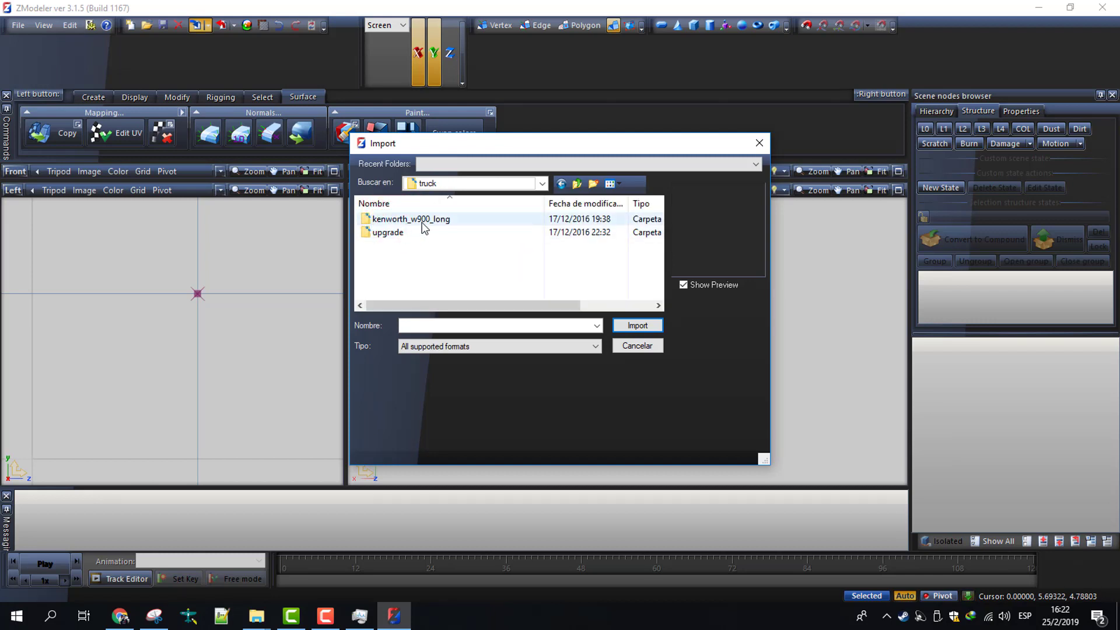
double_click(413, 225)
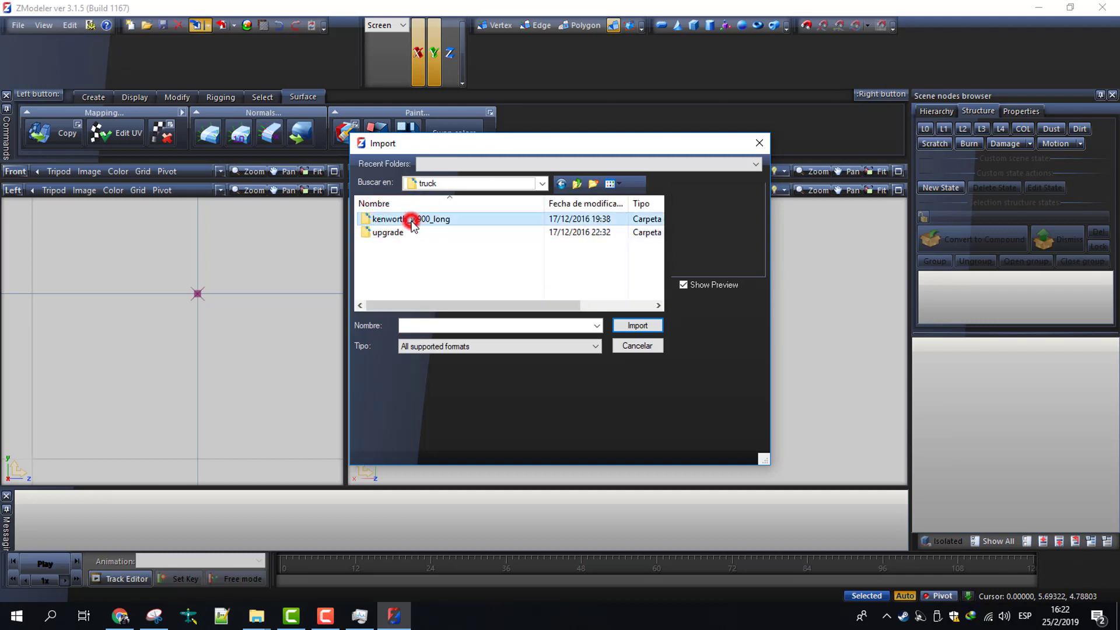
scroll(416, 249, down, 1)
click(392, 258)
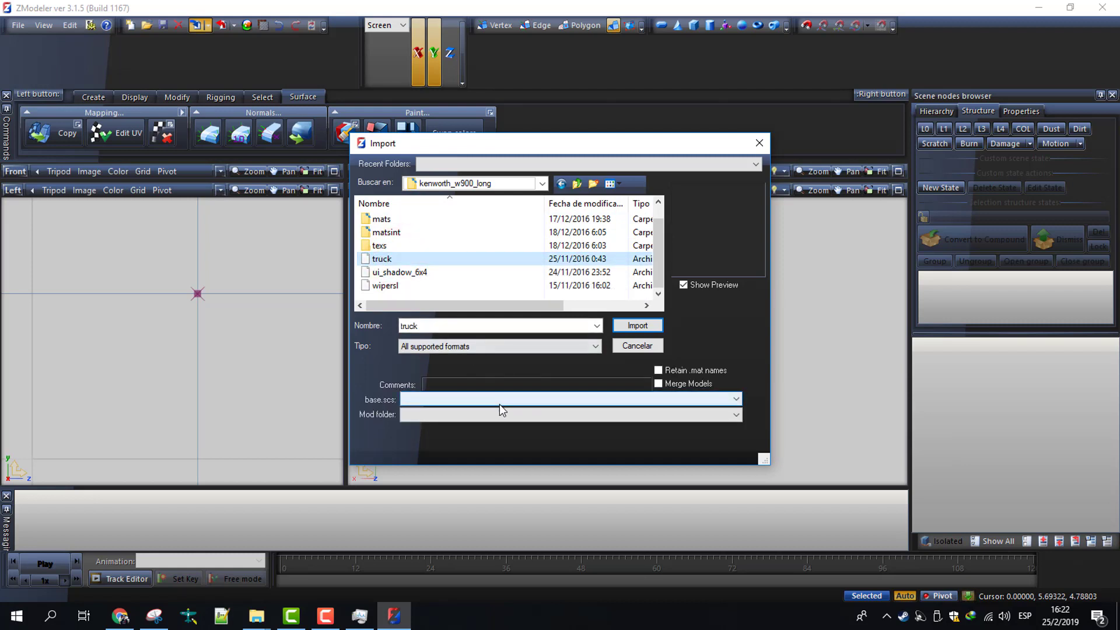
Set the import's base.scs location to the folder E:\American Truck Simulator\bas
click(513, 399)
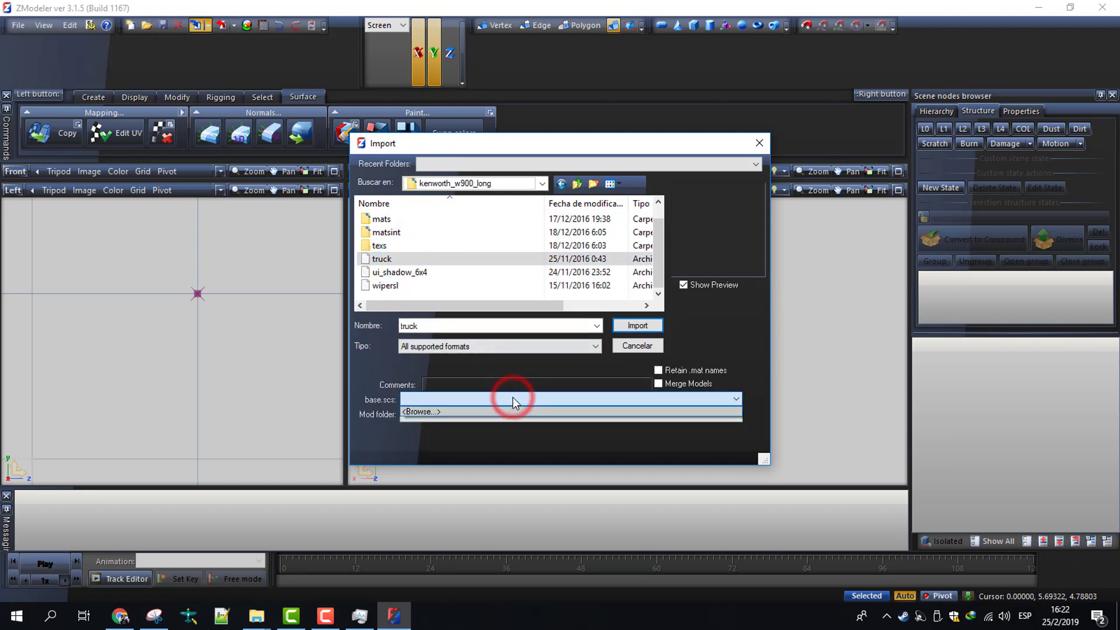
click(422, 412)
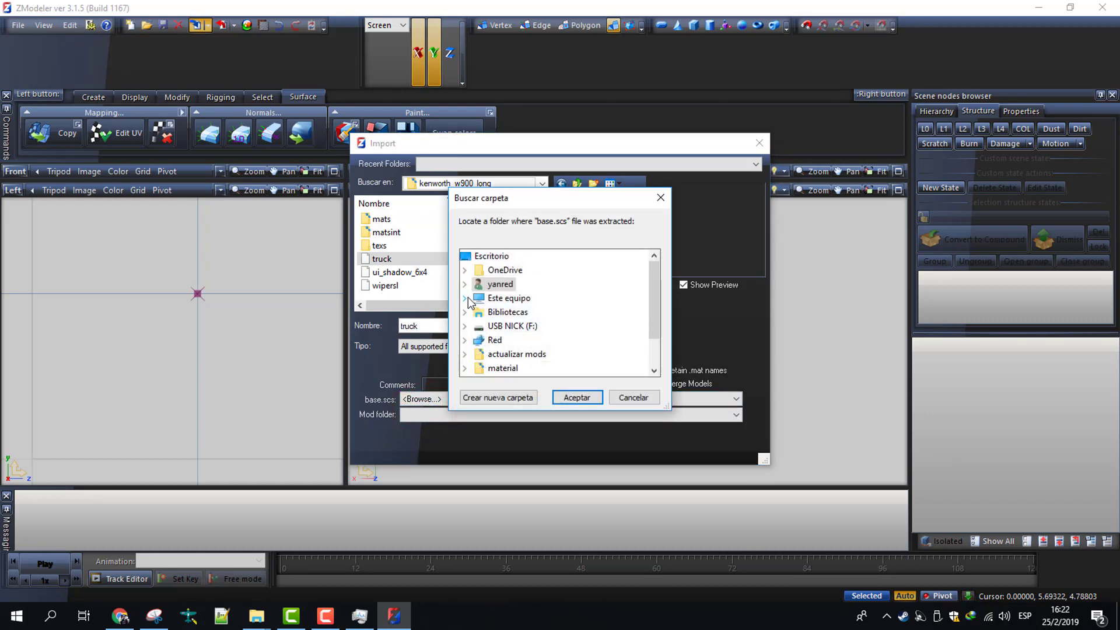
click(465, 298)
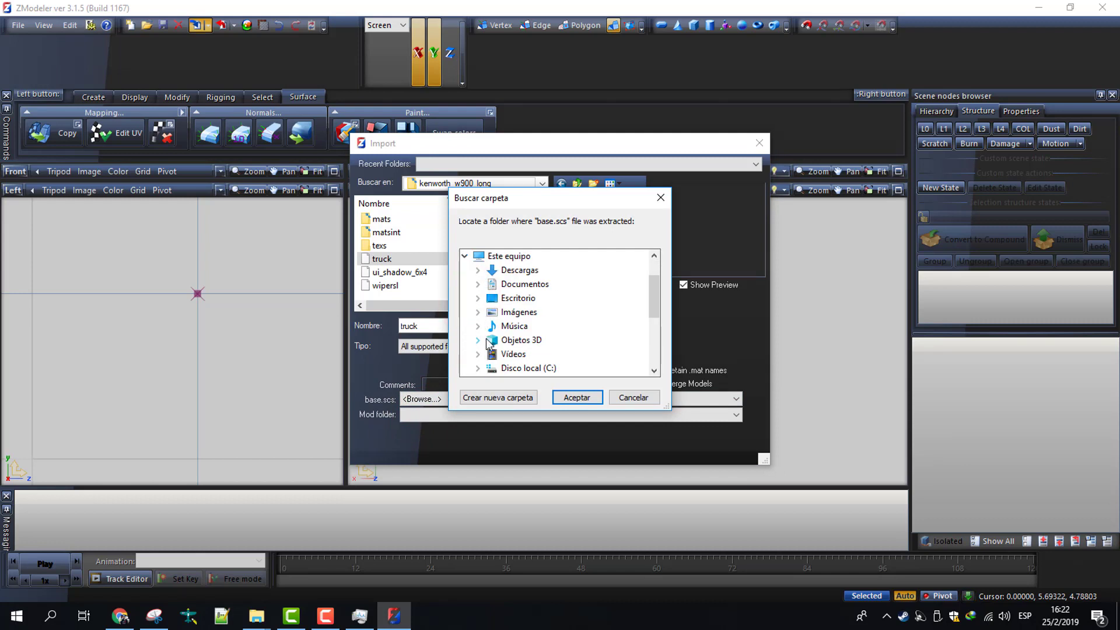
scroll(487, 344, down, 2)
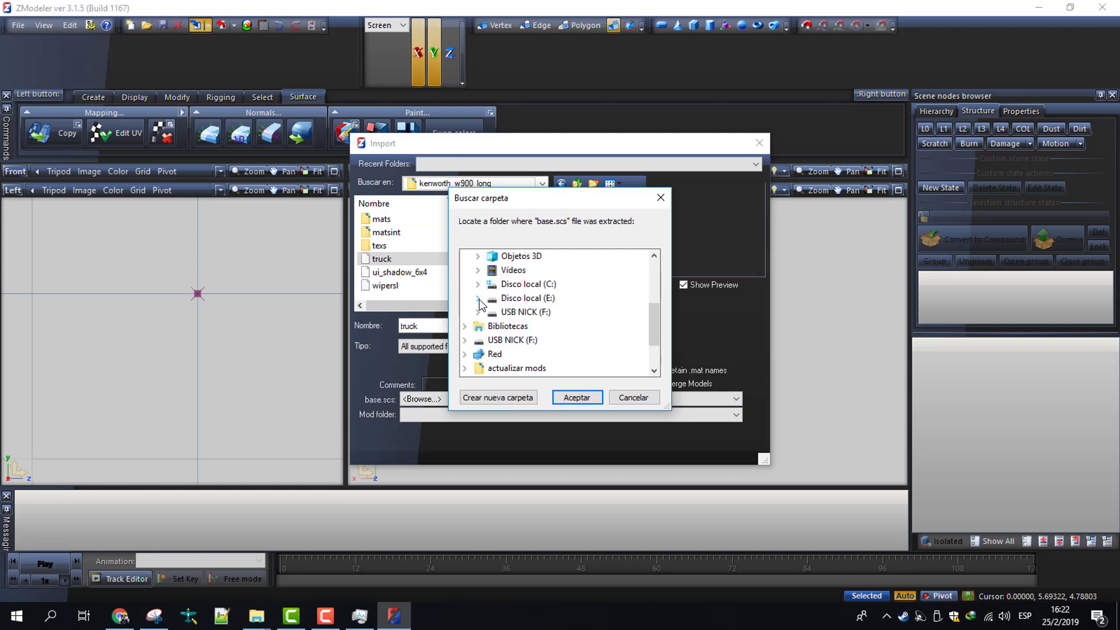
click(477, 299)
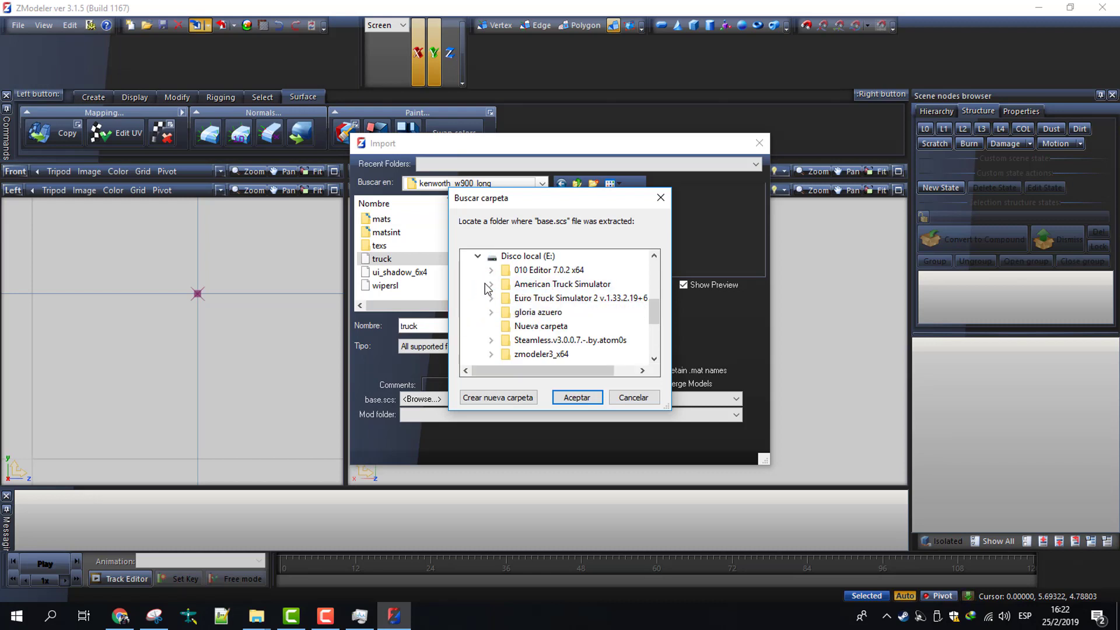
click(491, 285)
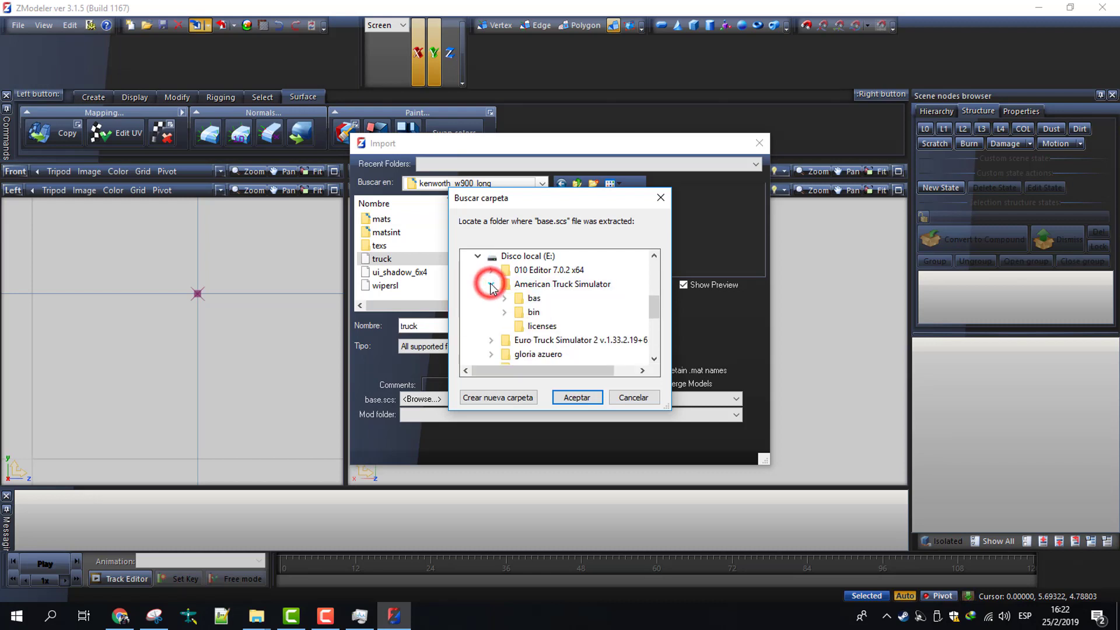
double_click(531, 298)
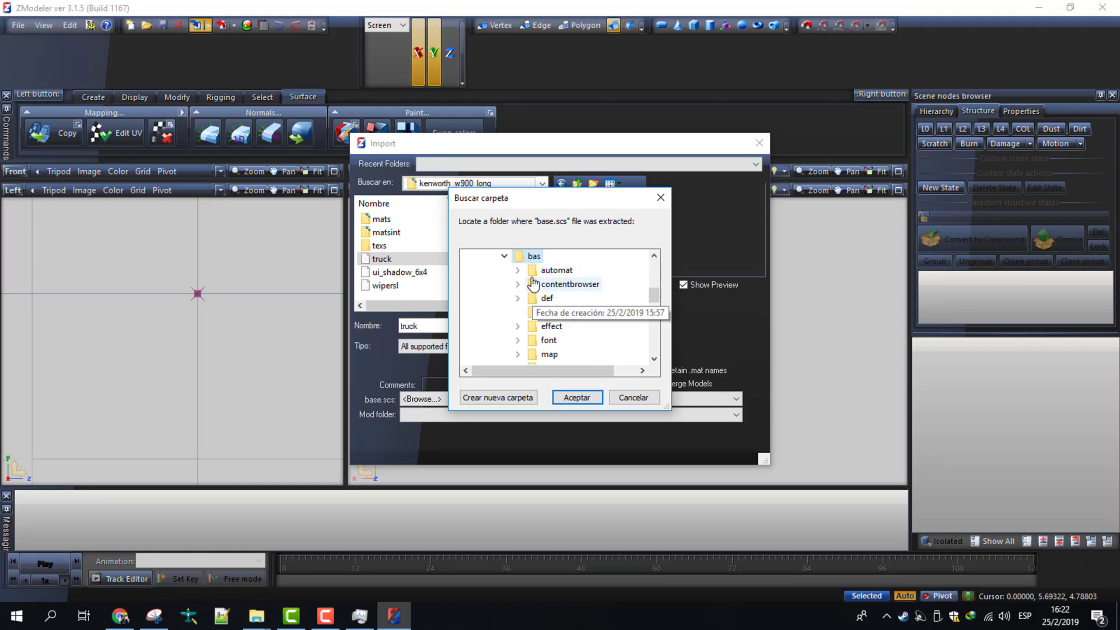
click(576, 397)
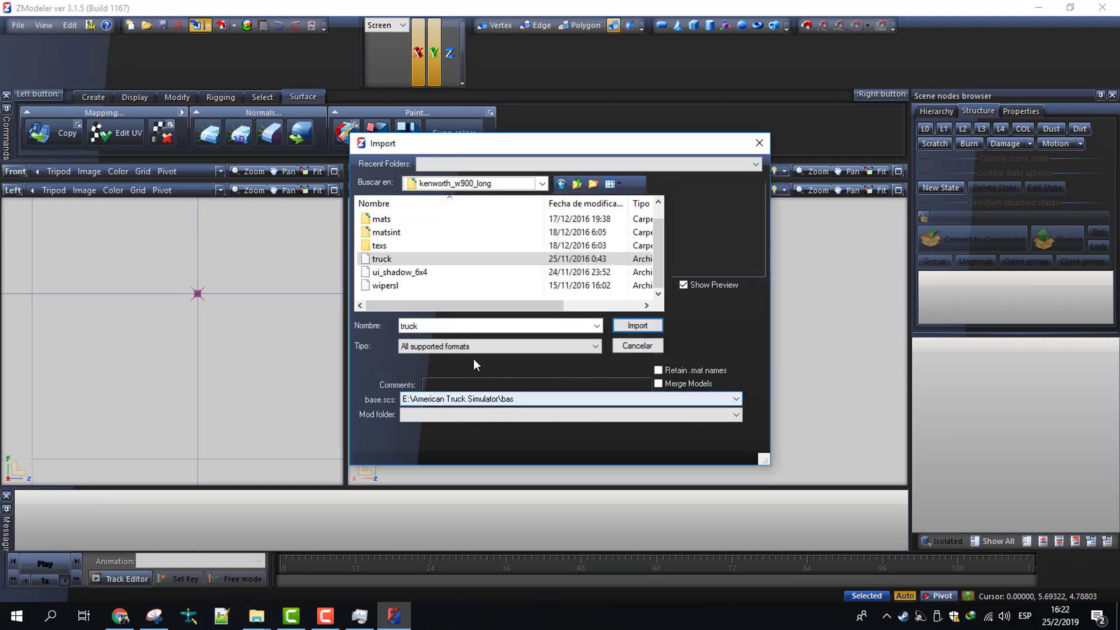
Set the import's mod folder to Kenworth_W900Remix inside the American Truck Simulator mod directory under Documentos
click(565, 413)
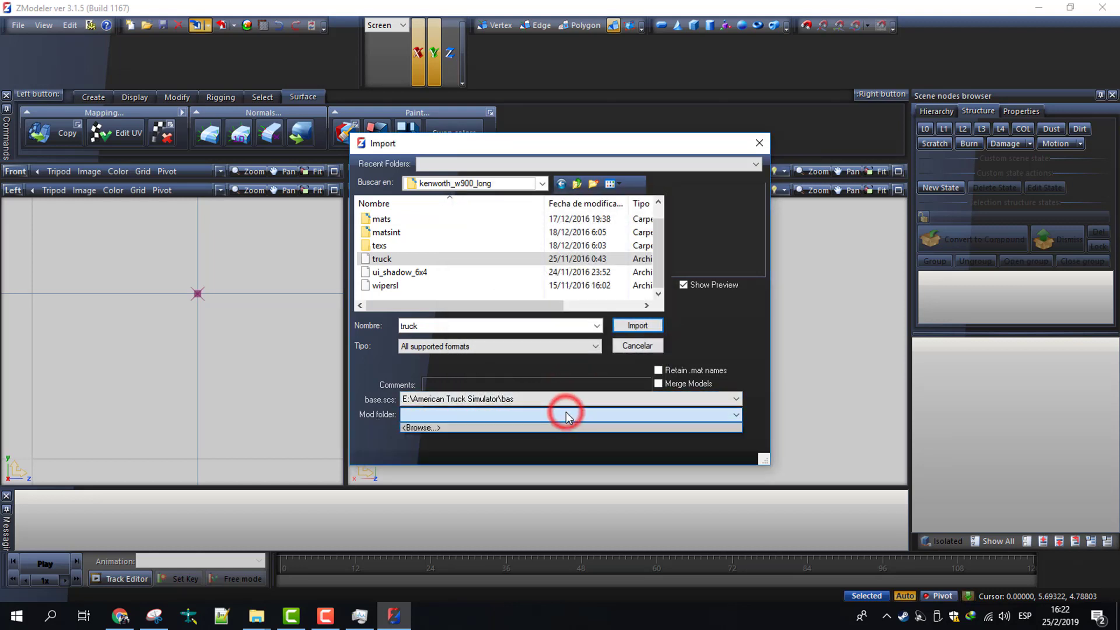
click(503, 429)
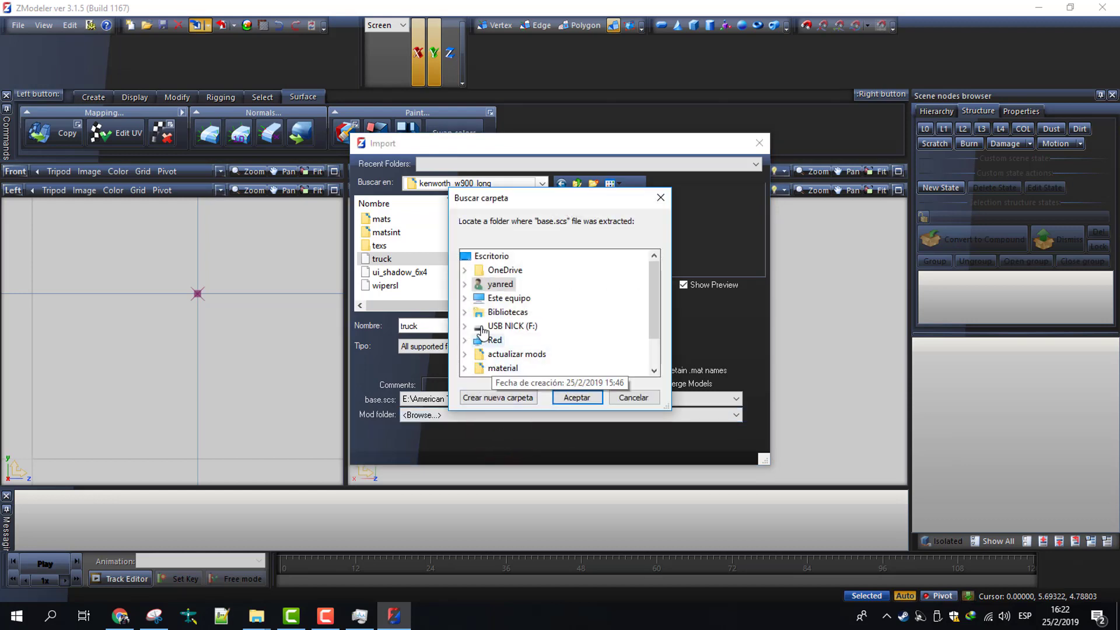
click(465, 298)
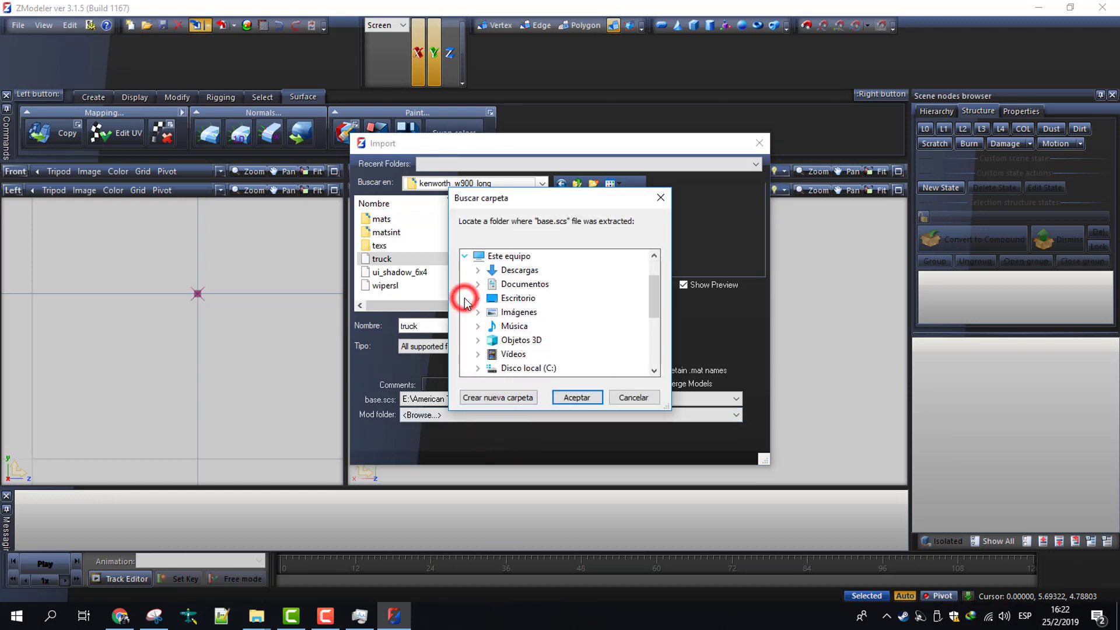
click(477, 284)
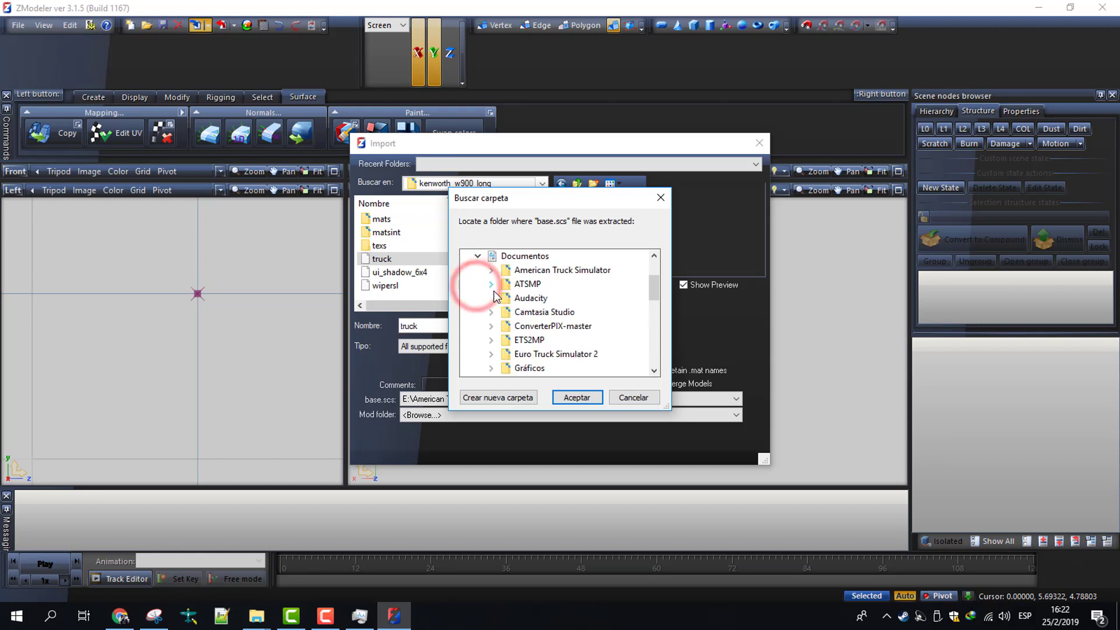
click(492, 272)
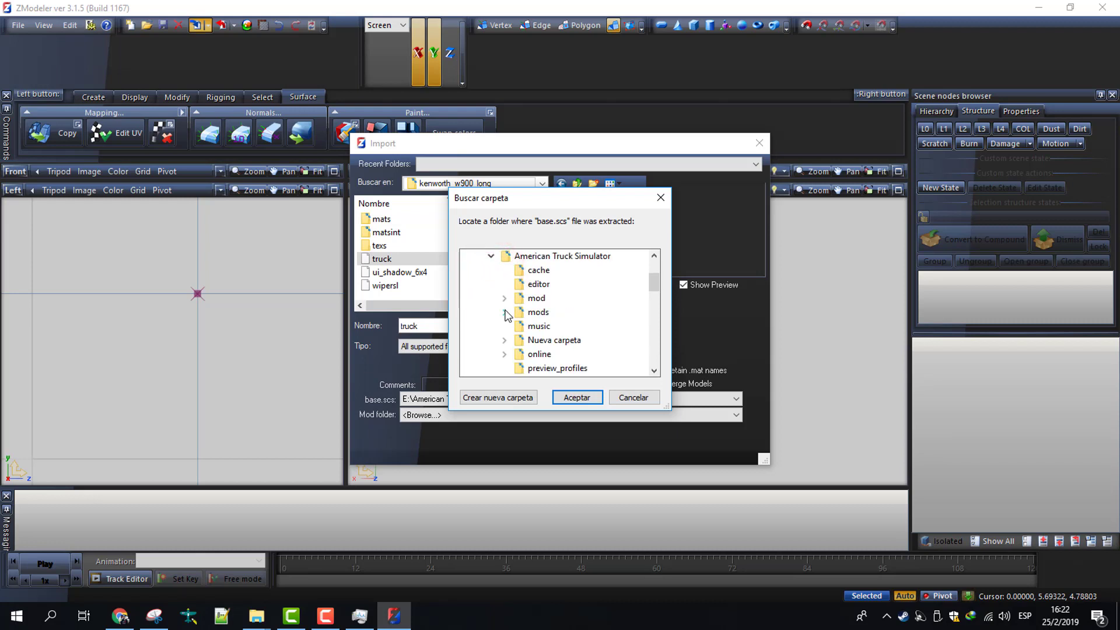
click(504, 299)
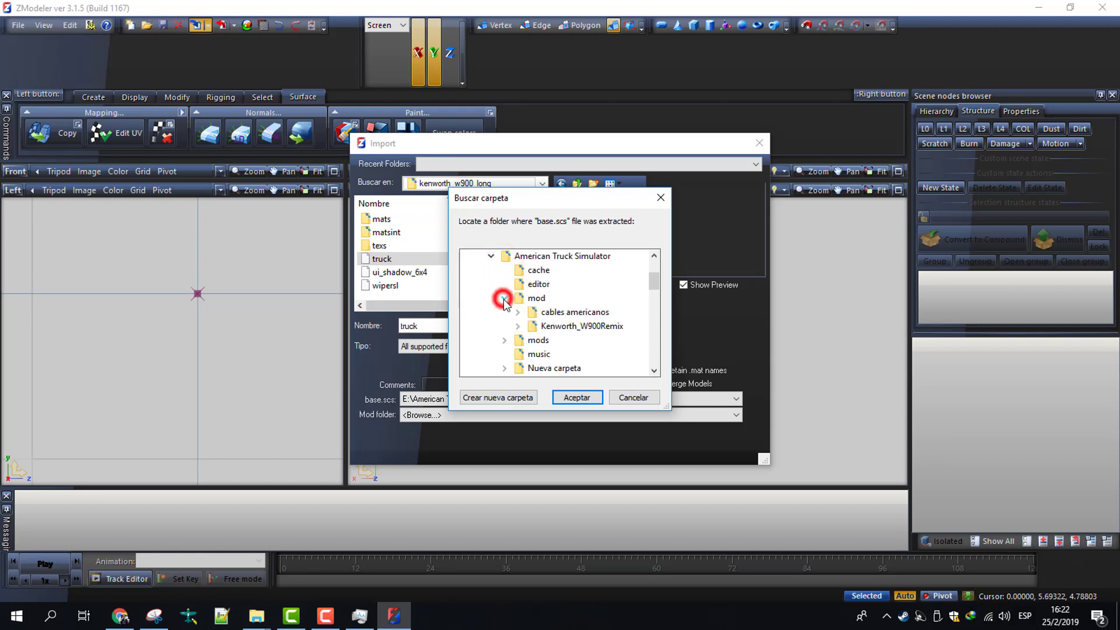
double_click(604, 328)
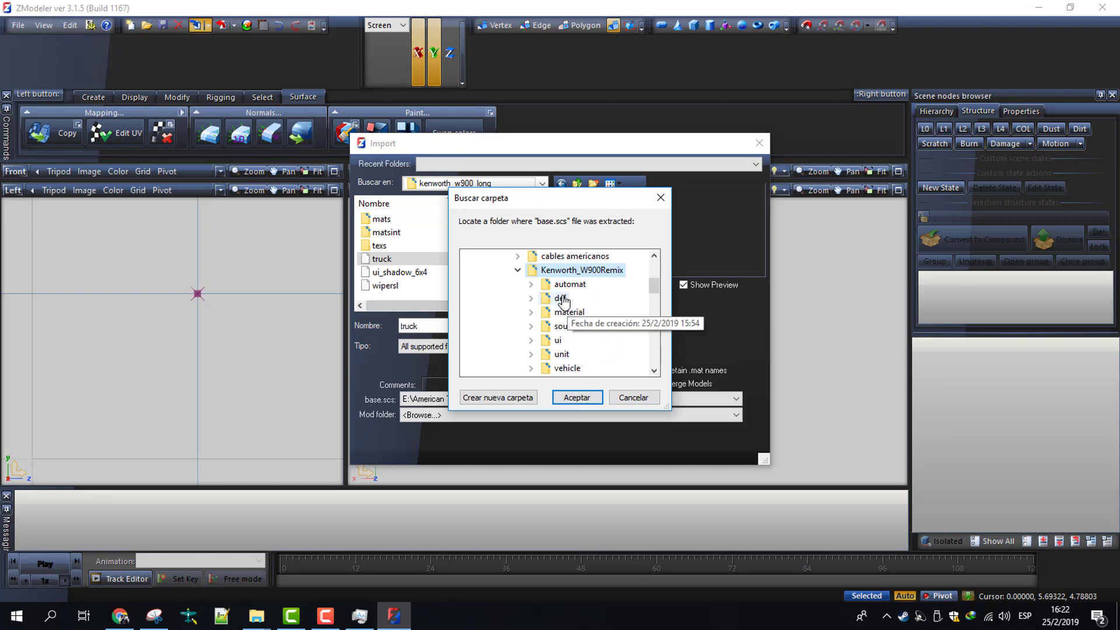
click(575, 399)
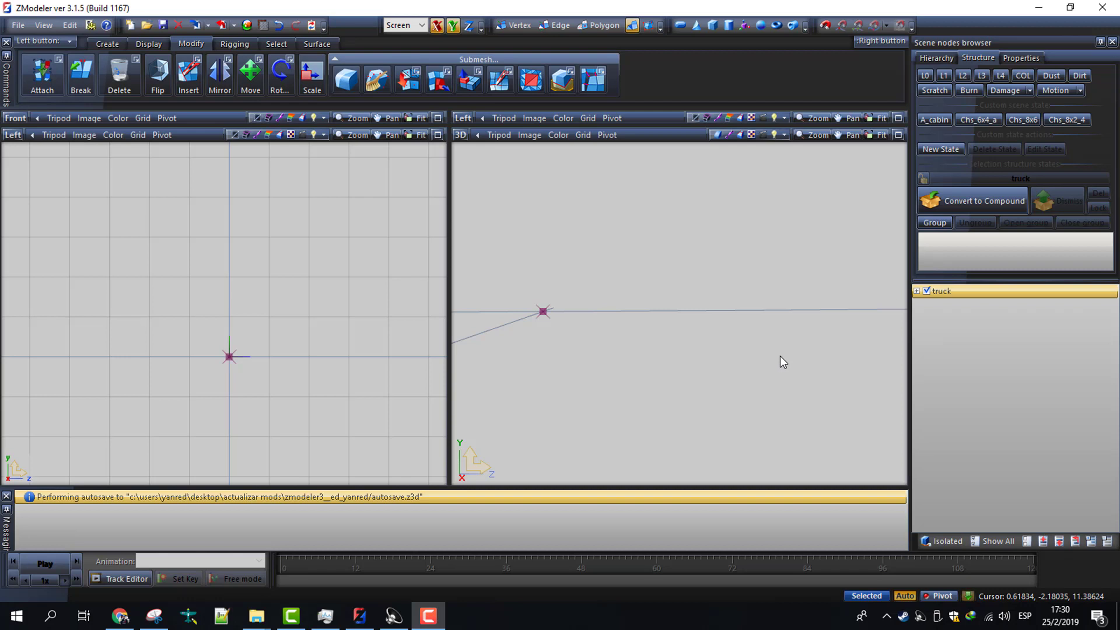
Inspect the truck's chassis variants Chs_6x4_a, Chs_8x6 and Chs_8x2_4 by toggling each state on and off
click(966, 119)
click(966, 118)
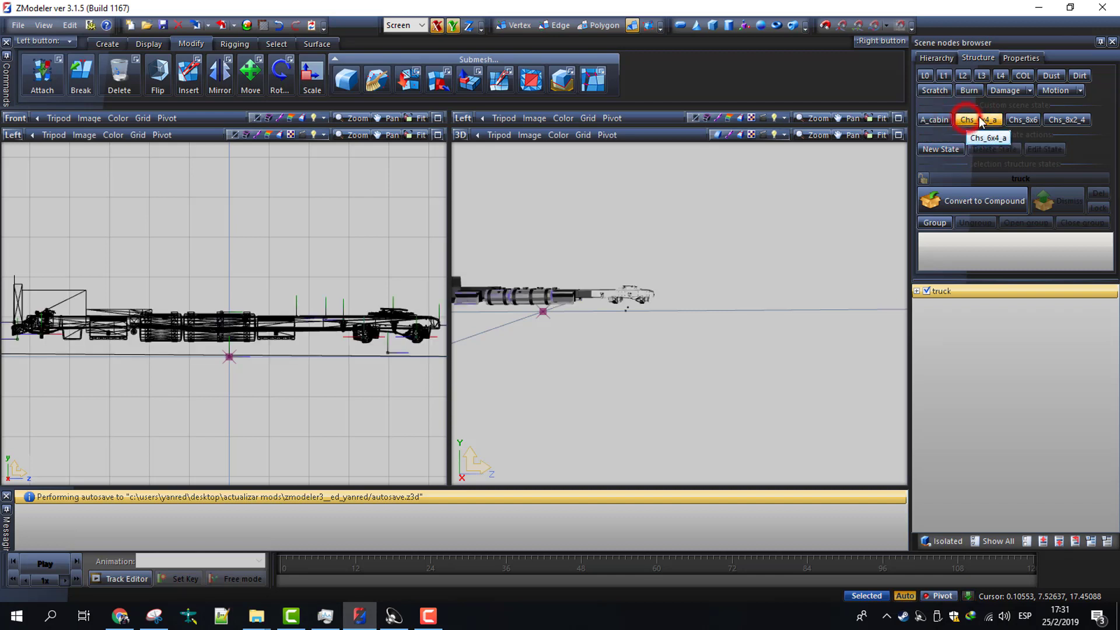
click(1023, 119)
click(1023, 119)
click(1069, 121)
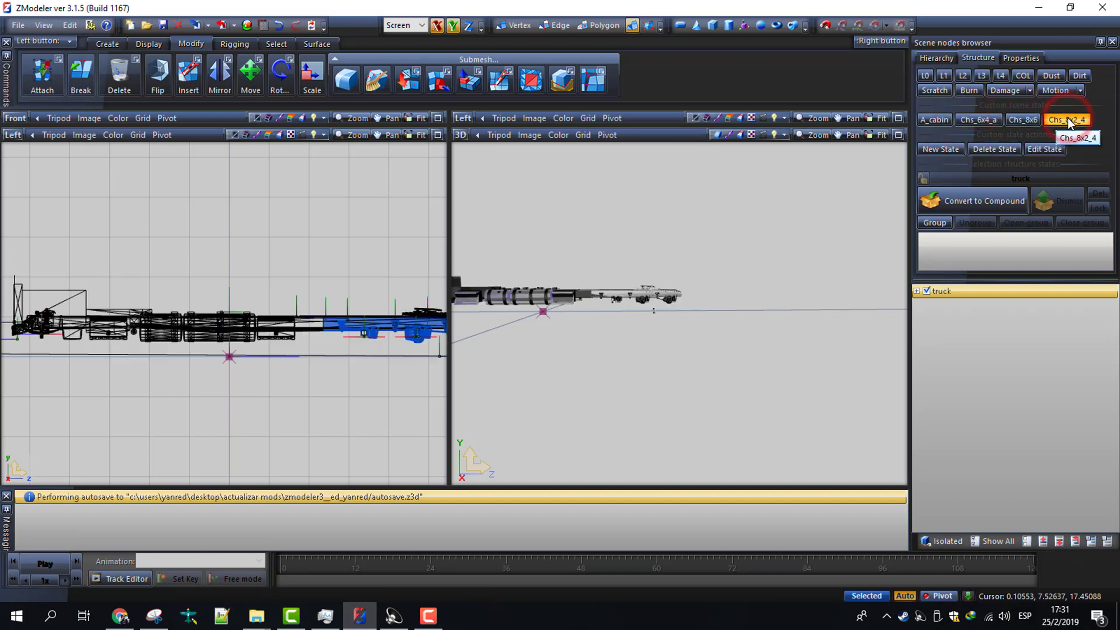
click(1069, 120)
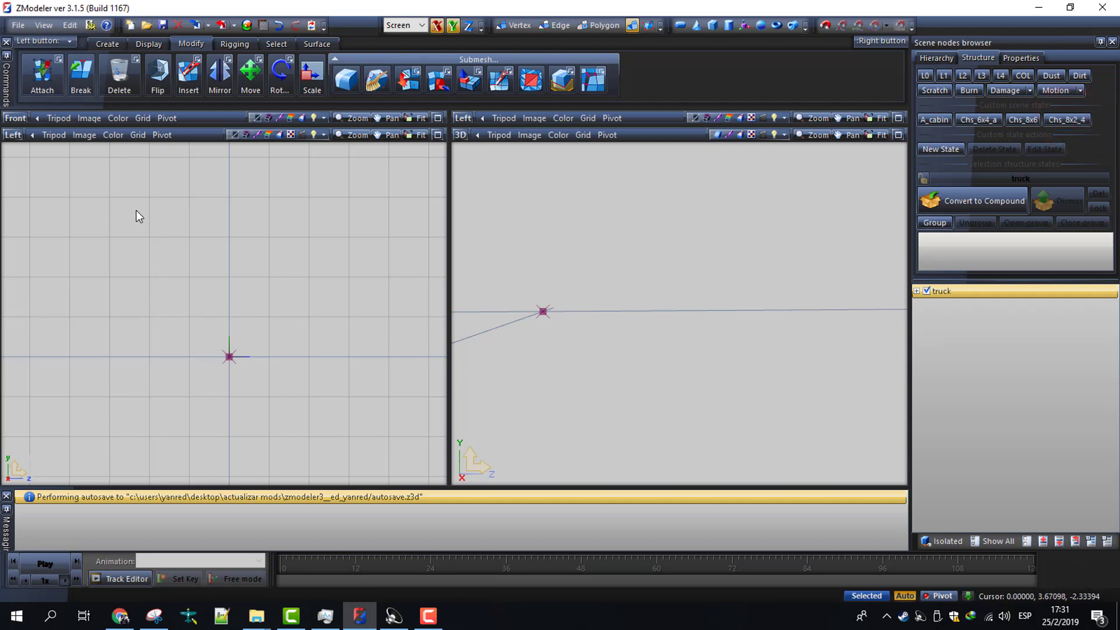
Switch the wireframe viewport from Left to Top view
click(13, 134)
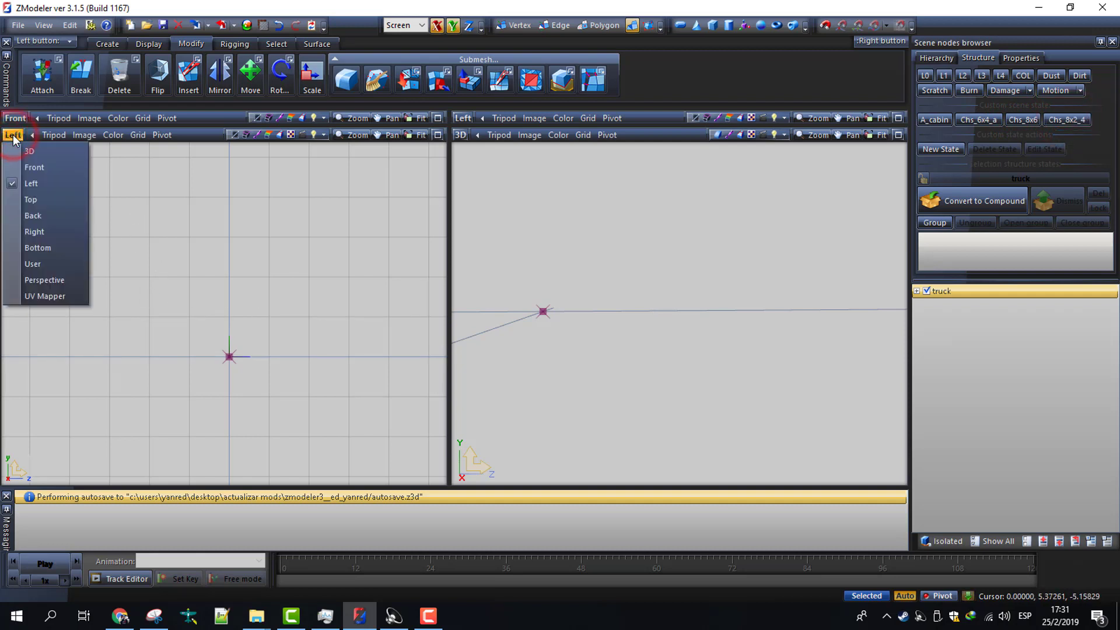
click(60, 199)
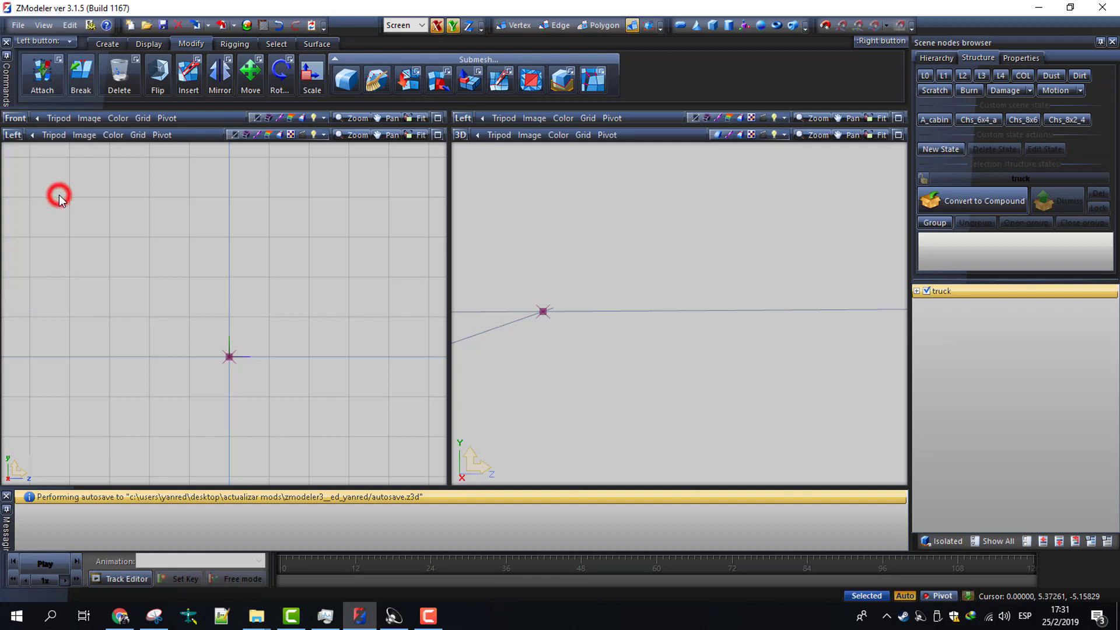
click(12, 139)
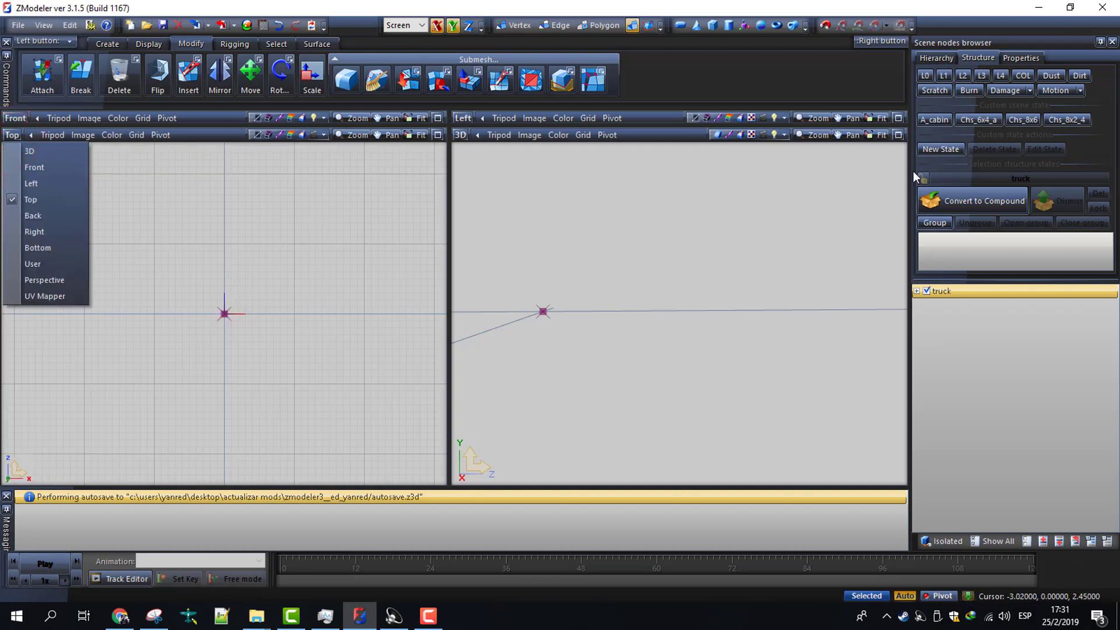
click(931, 124)
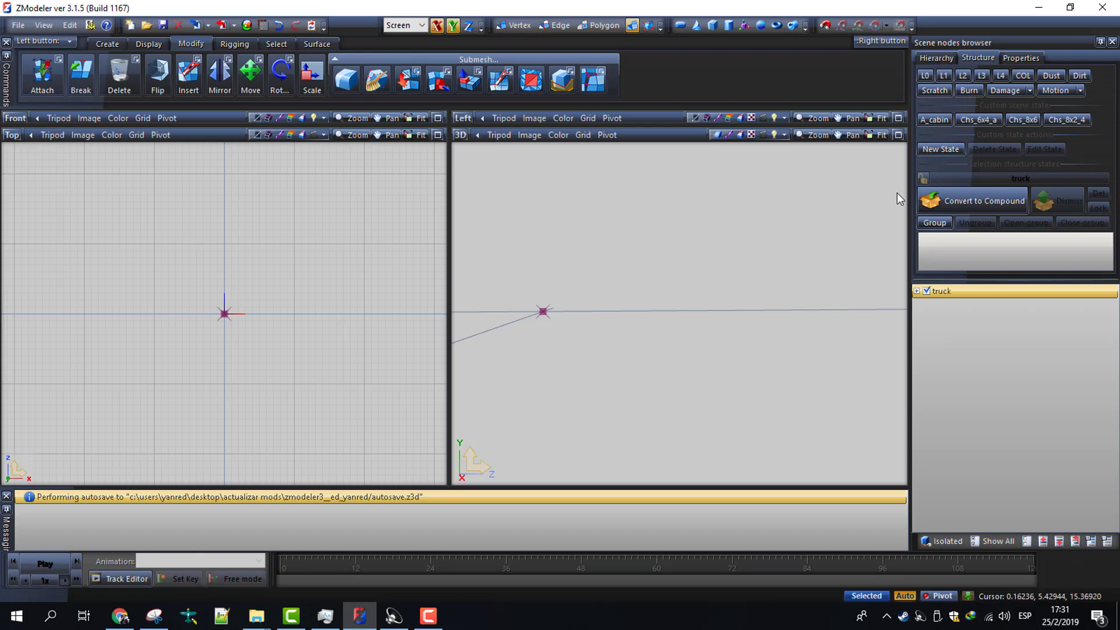
Show the truck's A_cabin state and switch the wireframe viewport from Top to Front view
click(934, 120)
scroll(169, 291, down, 3)
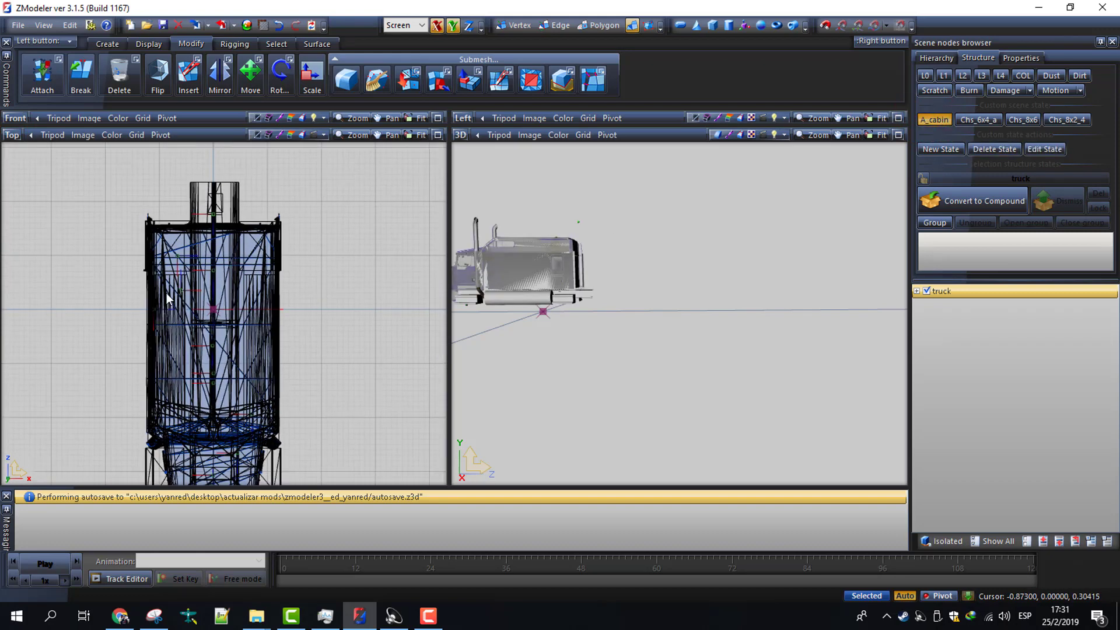
click(12, 135)
click(23, 165)
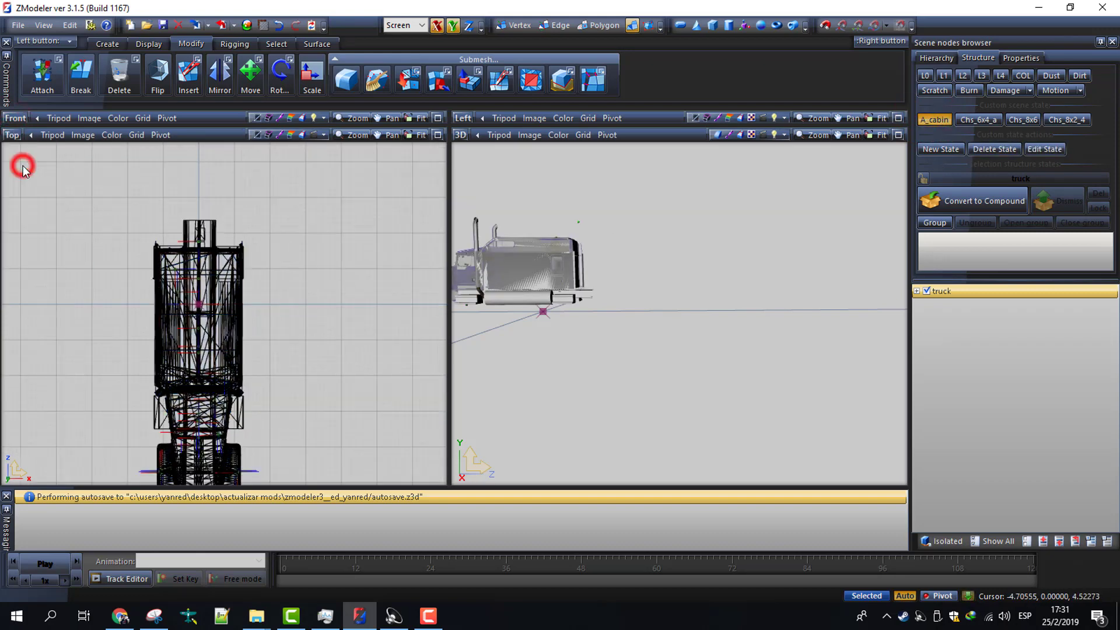
Switch the wireframe viewport from Front to Left view so the whole cab is shown from the side
scroll(147, 288, down, 2)
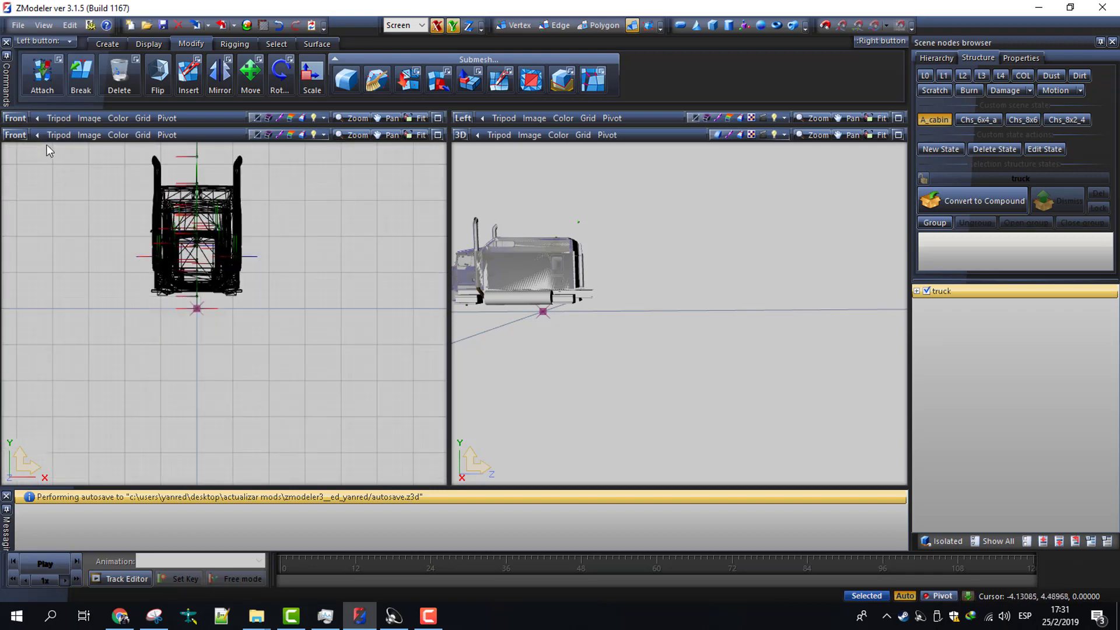
click(23, 136)
click(35, 182)
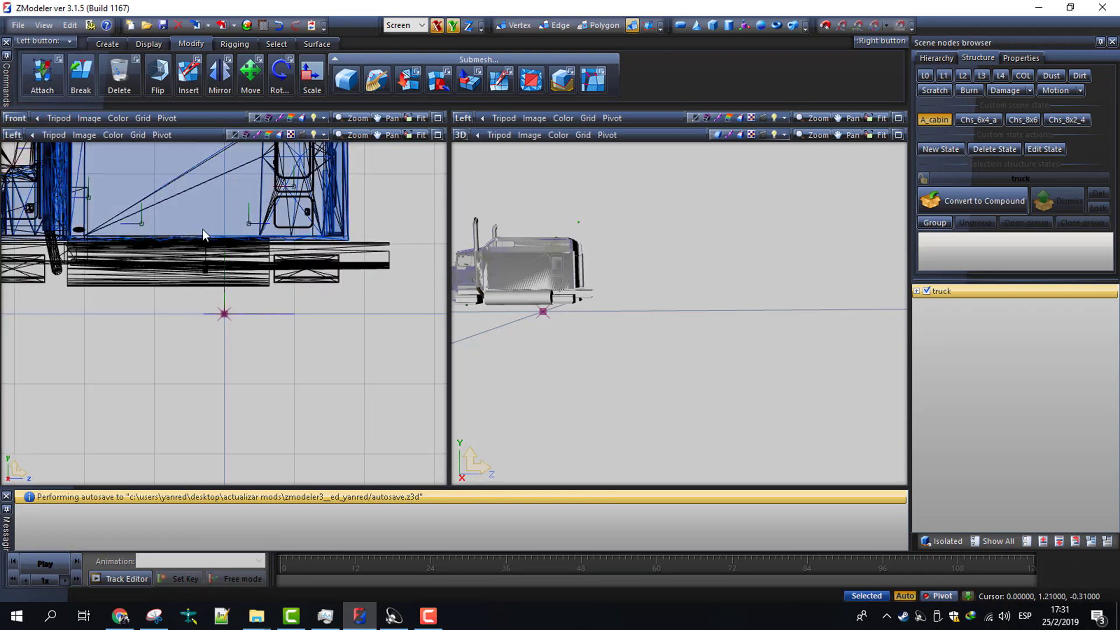
scroll(201, 229, down, 2)
scroll(202, 229, down, 2)
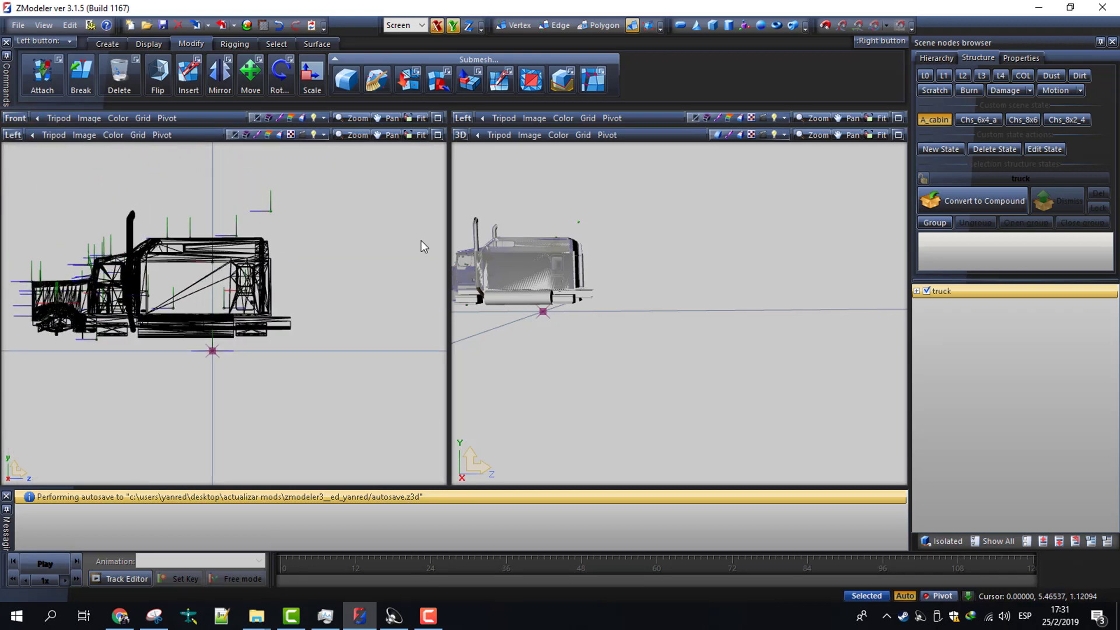
Inspect the cab's rear in the 3D viewport and toggle chassis states Chs_6x4_a, Chs_8x6 and Chs_8x2_4 on and off
click(466, 140)
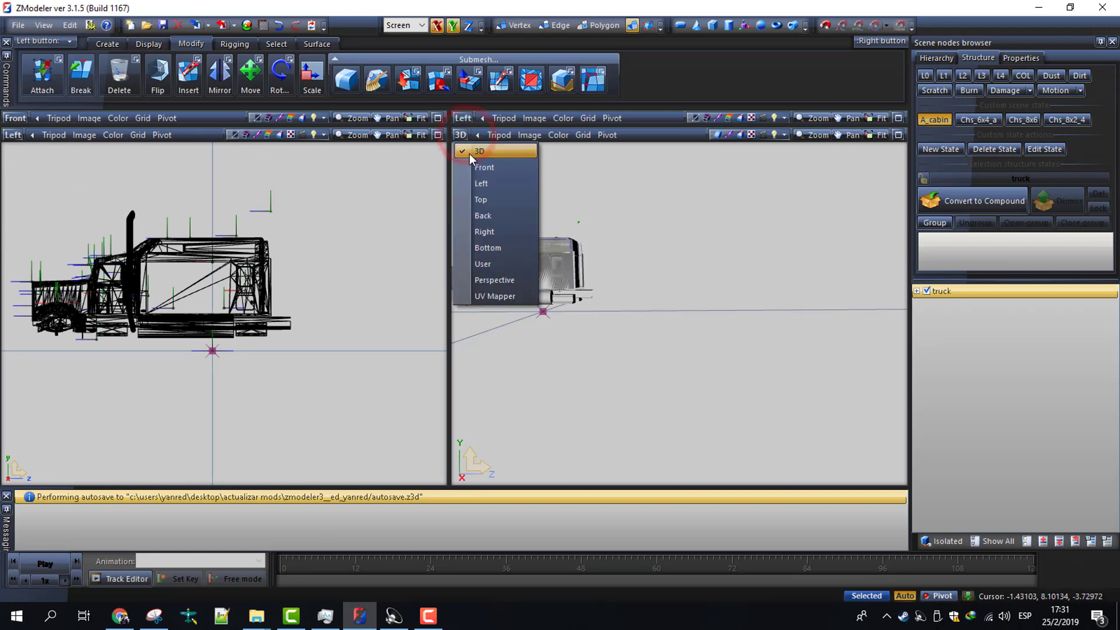
click(475, 155)
scroll(533, 251, down, 1)
scroll(514, 247, up, 1)
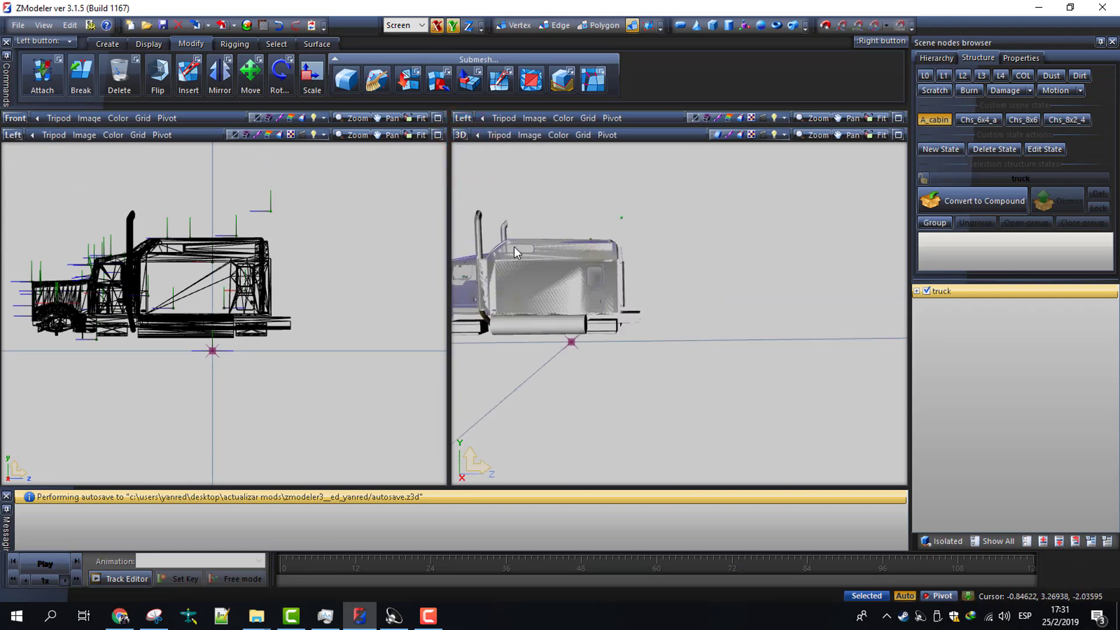
middle_drag(513, 247, 697, 304)
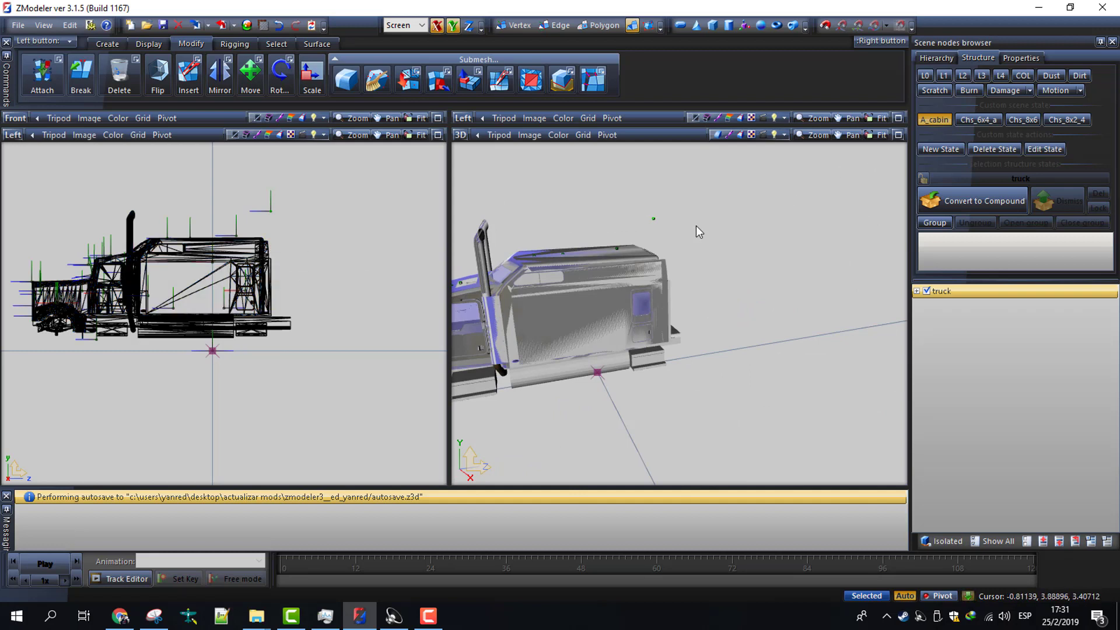
click(991, 120)
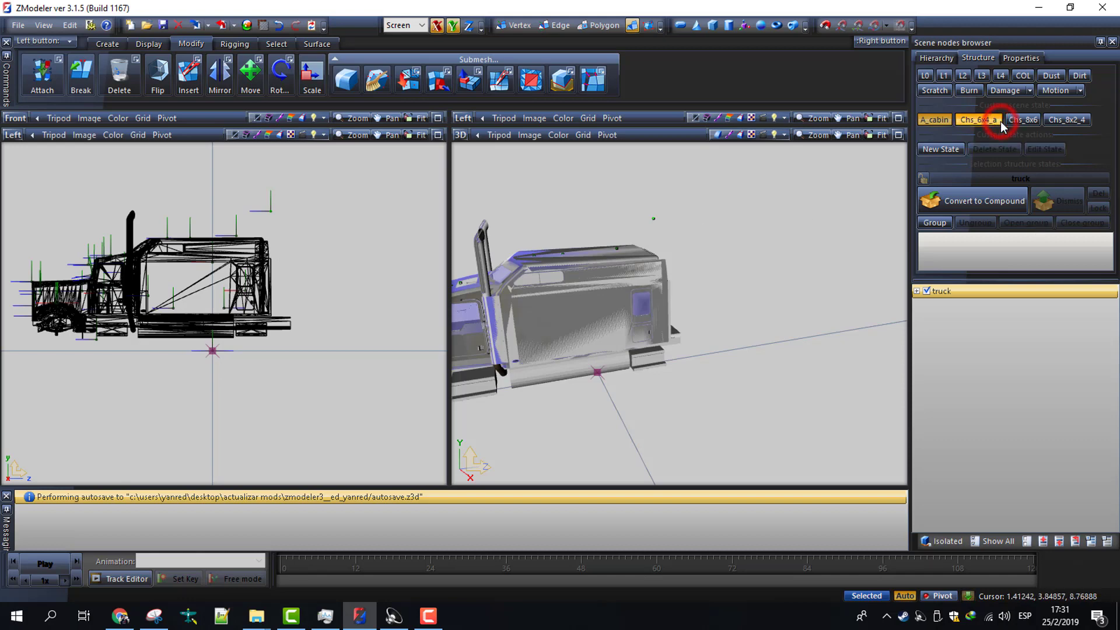
click(985, 119)
click(1023, 120)
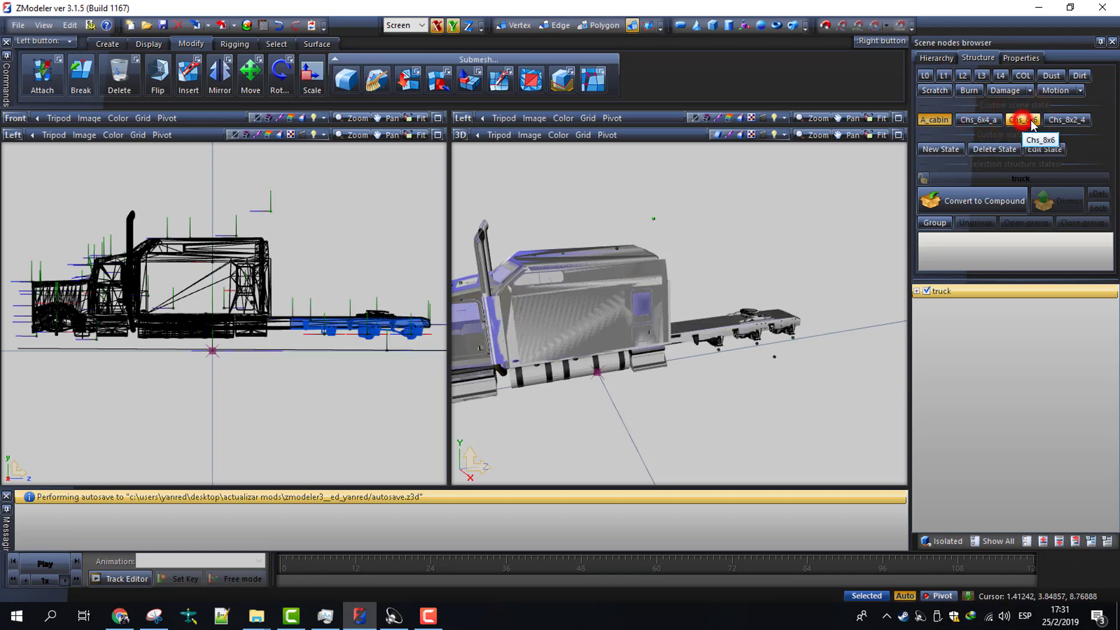
click(1068, 120)
click(1070, 120)
click(1070, 120)
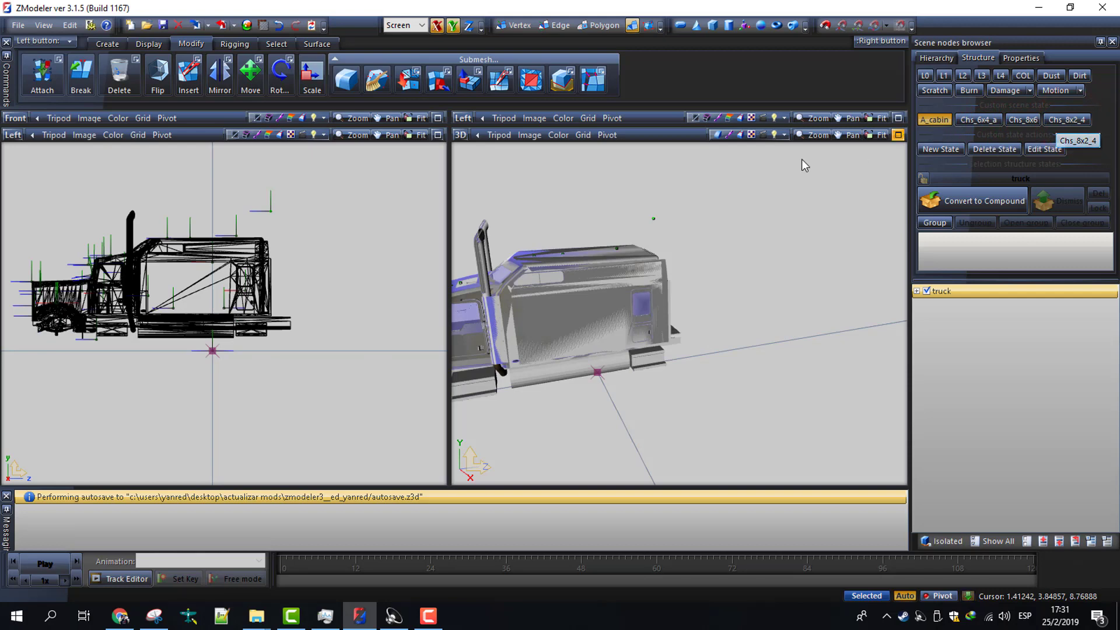
Copy the dummy floating above the cab's rear roof and place the copy low behind the cab, just above the chassis end
middle_drag(523, 307, 516, 305)
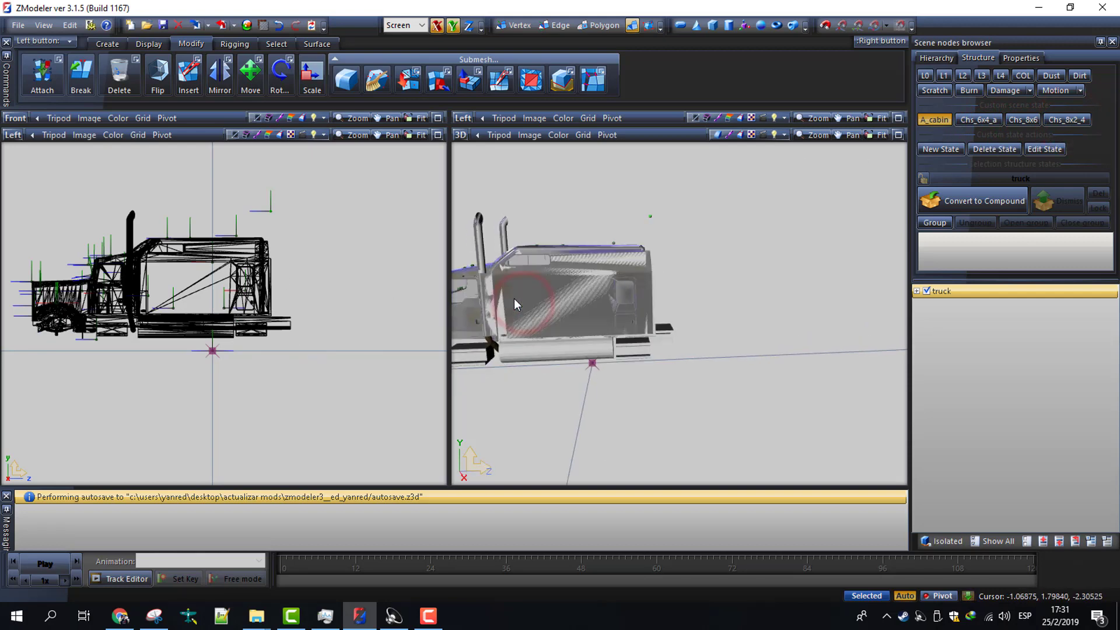
scroll(619, 302, up, 3)
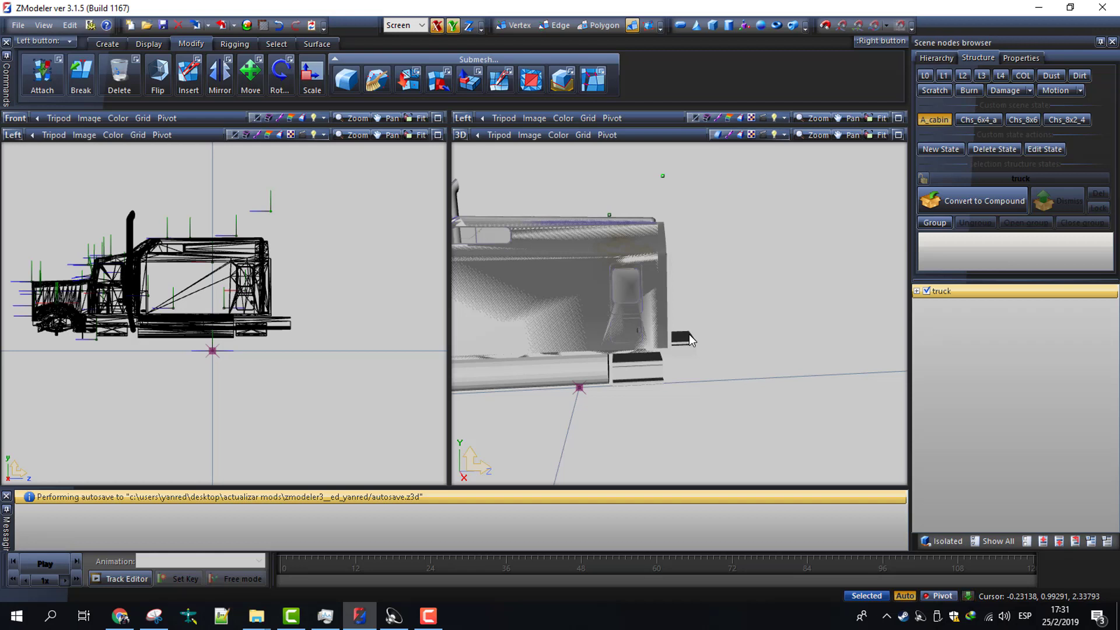
click(104, 46)
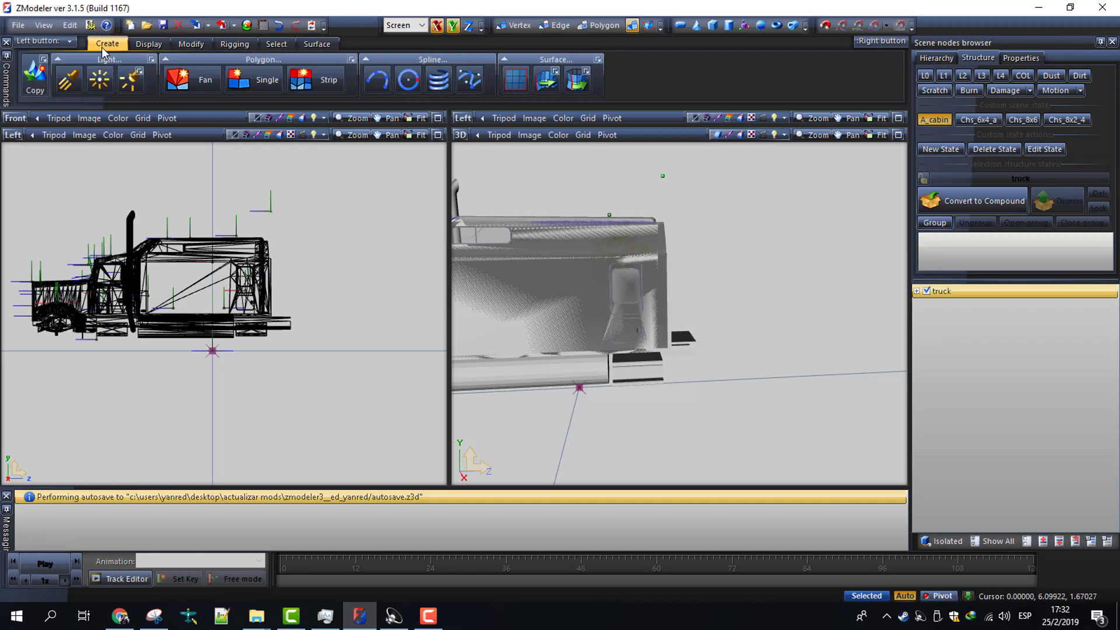
click(35, 74)
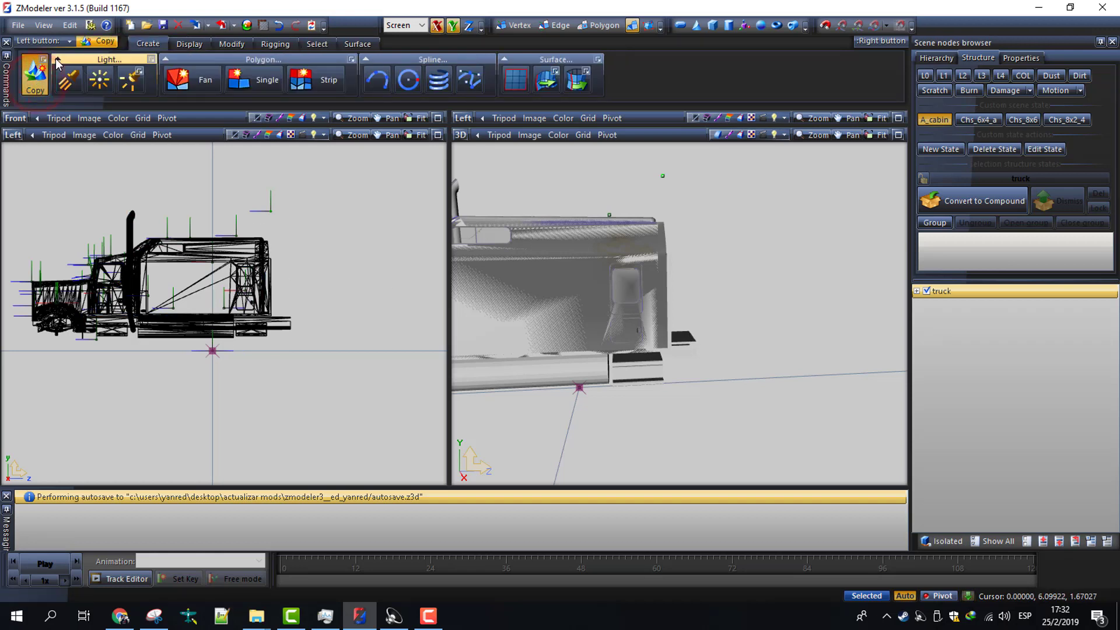
scroll(261, 217, up, 2)
scroll(261, 217, up, 5)
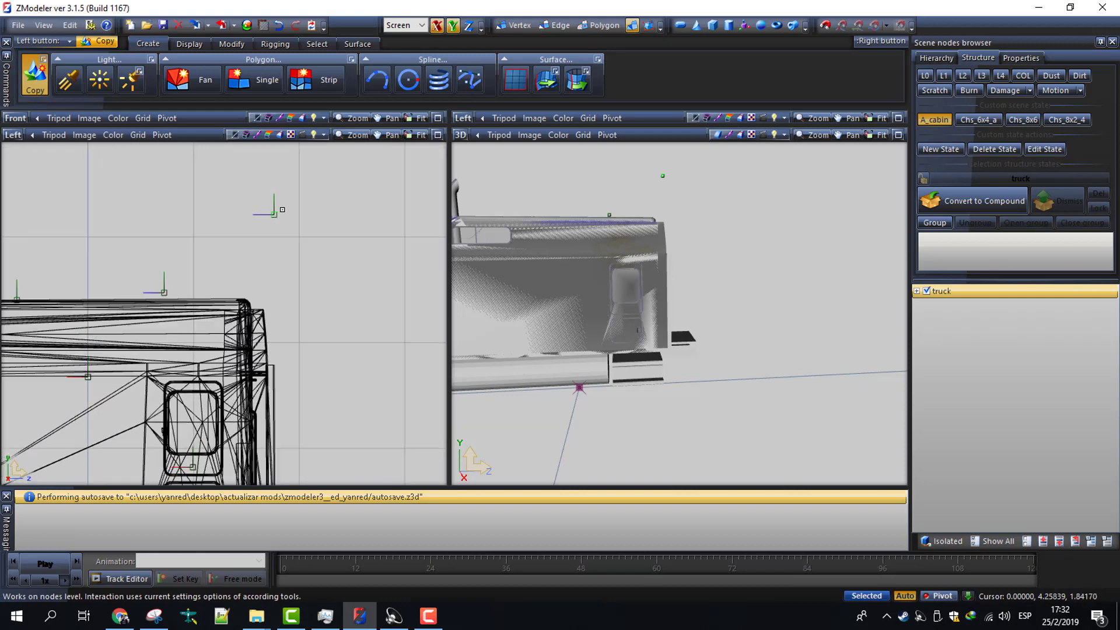
scroll(267, 205, down, 4)
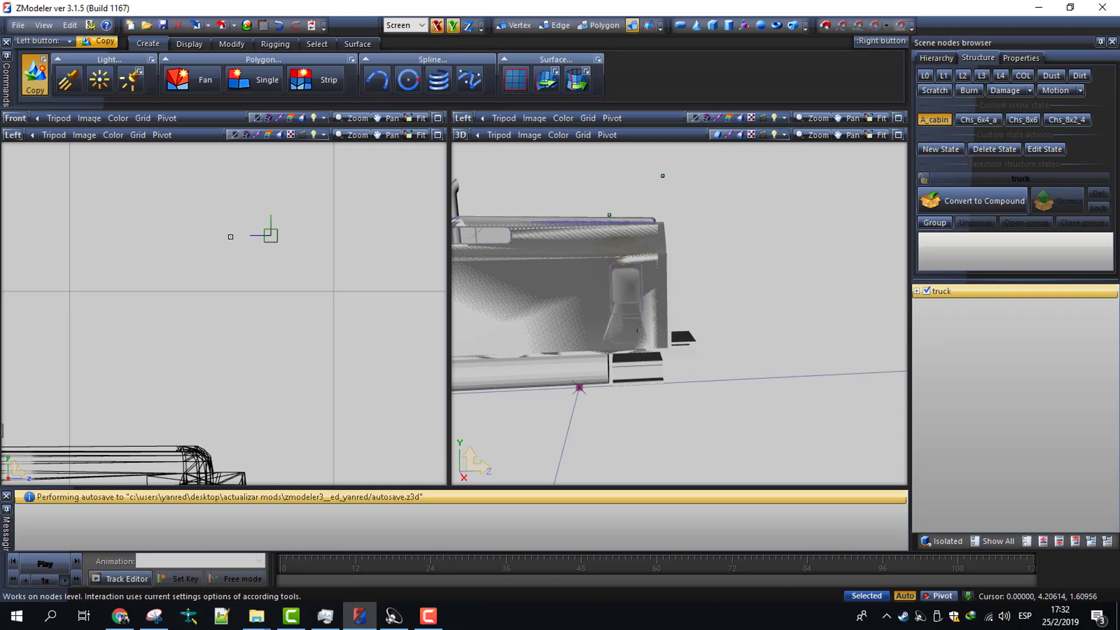
scroll(231, 237, up, 3)
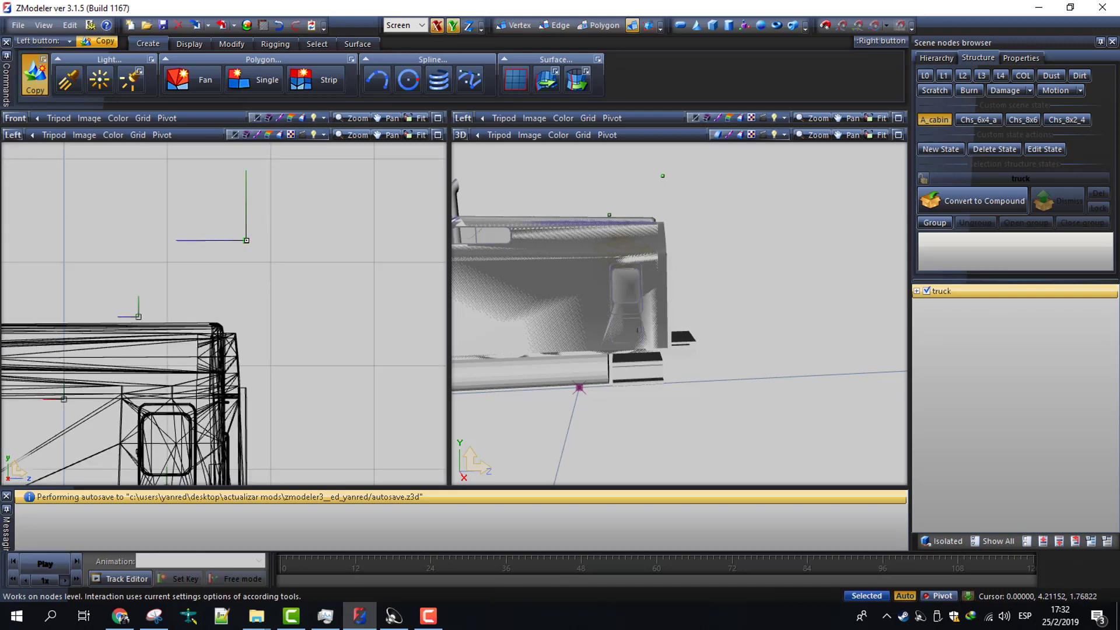
drag(247, 240, 282, 477)
scroll(301, 461, down, 5)
scroll(307, 478, up, 5)
scroll(286, 465, up, 2)
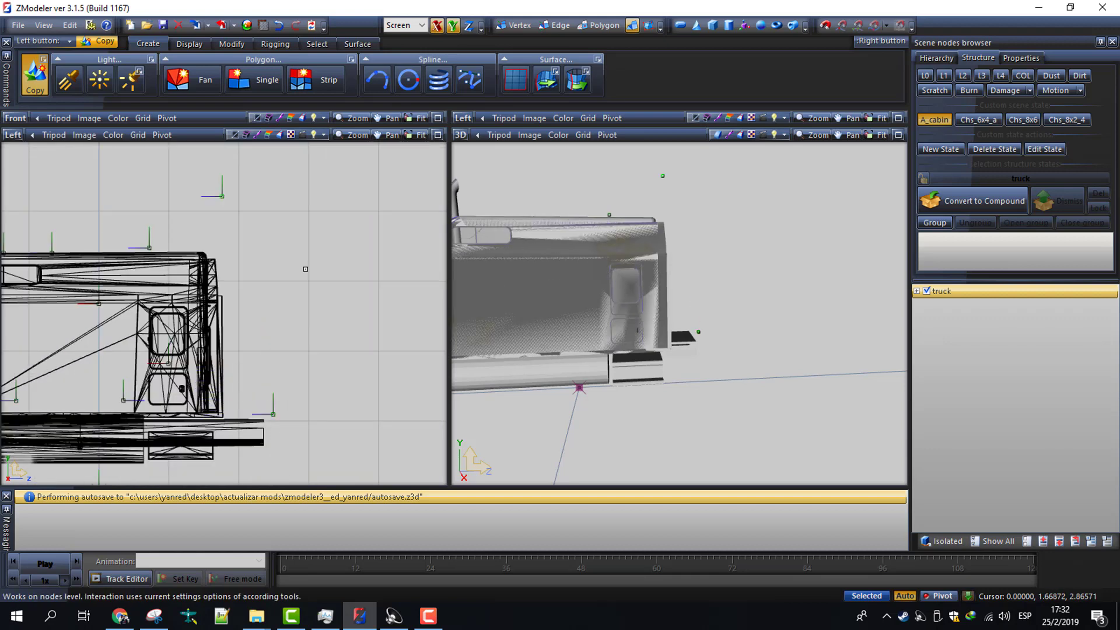
Lower the copied dummy toward the deck plate behind the cab, using the Chs_6x4_a chassis state as reference
click(228, 44)
click(250, 75)
scroll(282, 431, up, 5)
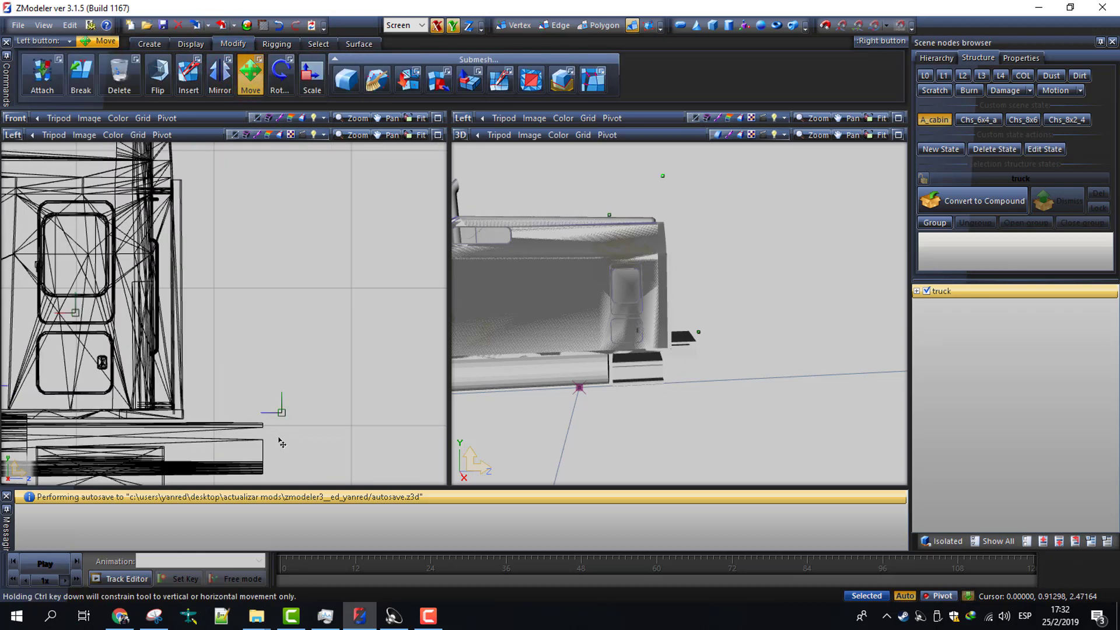
scroll(282, 443, up, 1)
click(977, 119)
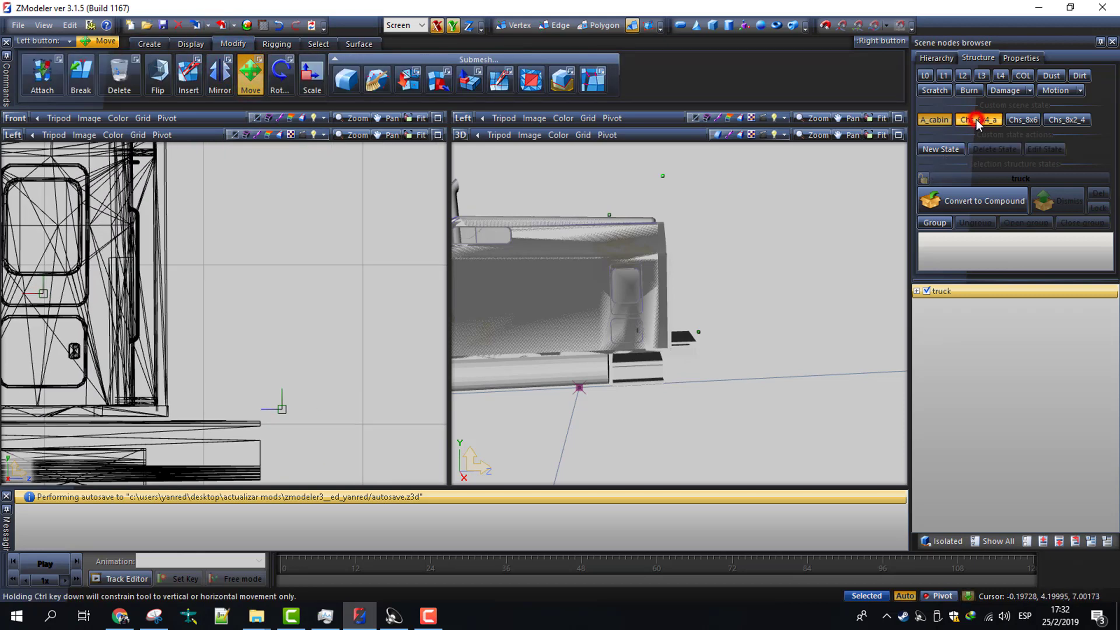
scroll(697, 341, up, 3)
scroll(698, 332, up, 4)
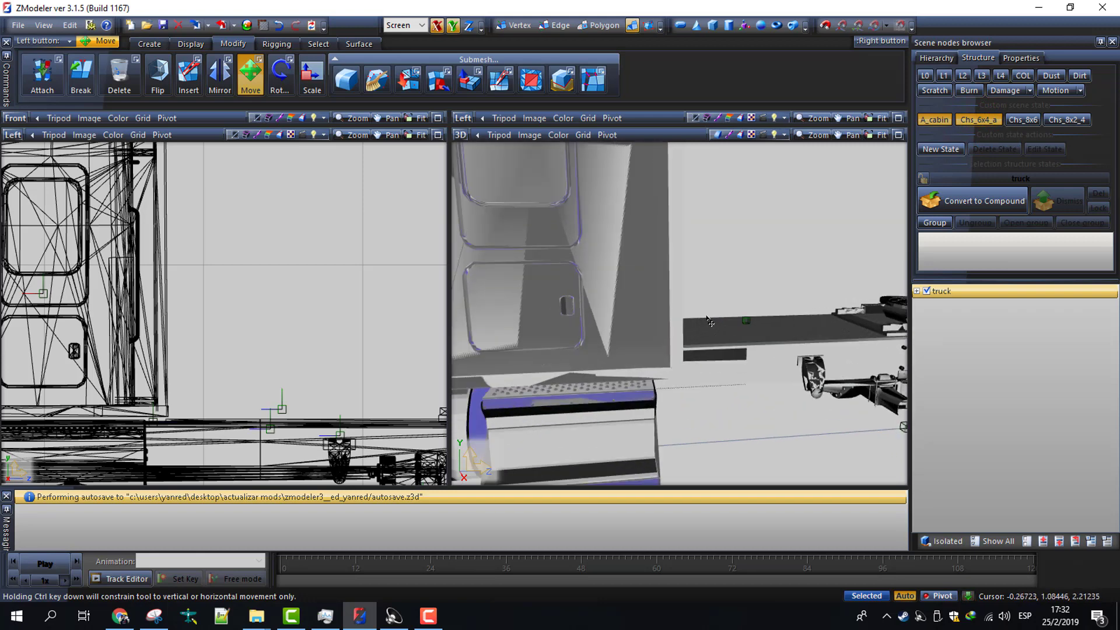
click(282, 411)
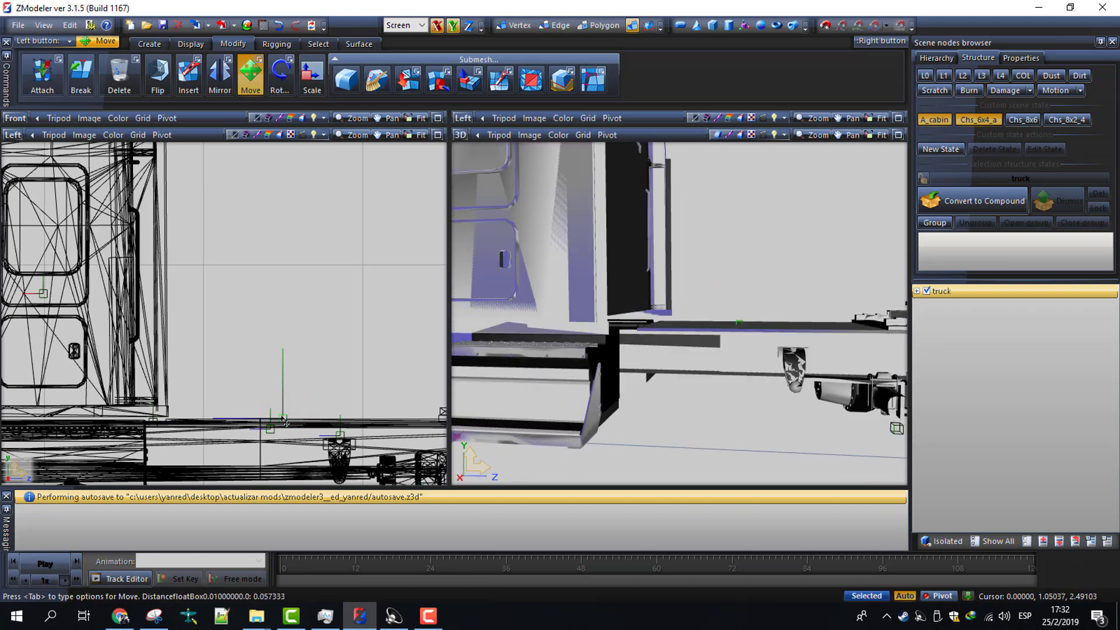
Fine-tune the copied dummy's height at the deck plate, and hide the Chs_6x4_a chassis state
scroll(771, 329, up, 3)
middle_drag(771, 329, 764, 322)
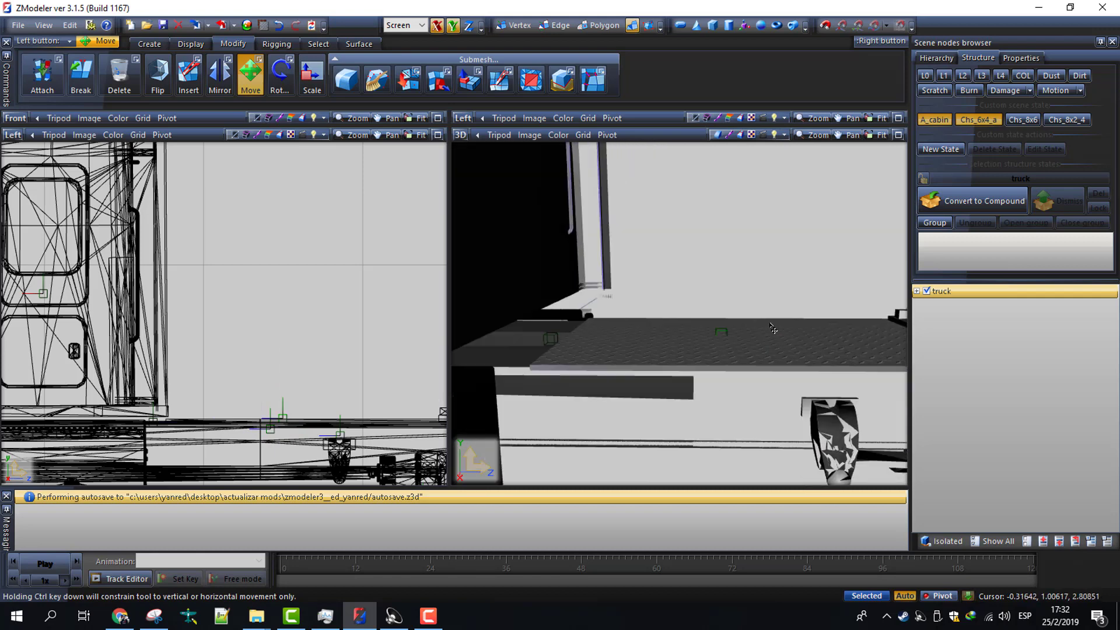
click(284, 420)
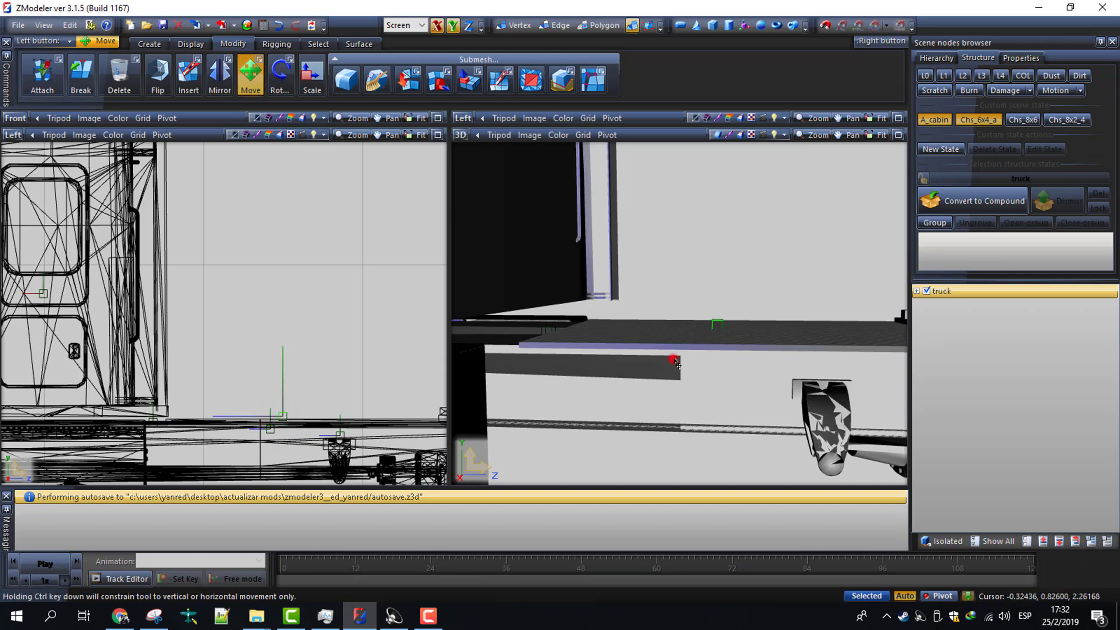
middle_drag(675, 363, 845, 222)
click(983, 120)
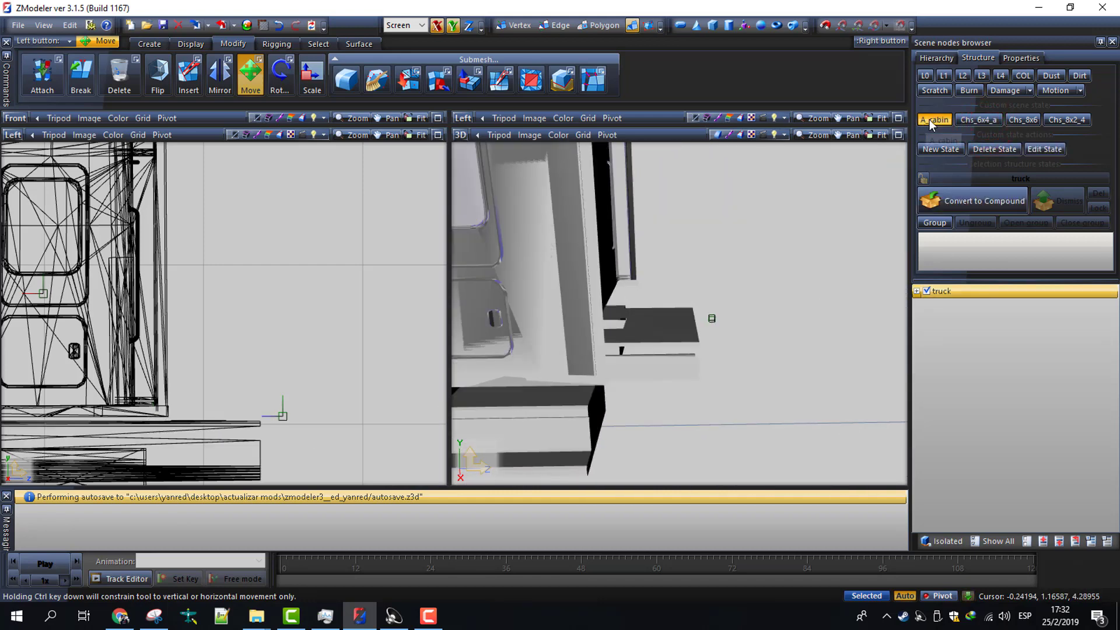
Expand the truck's node tree and look through the Cab_a group for the copied dummy
click(917, 290)
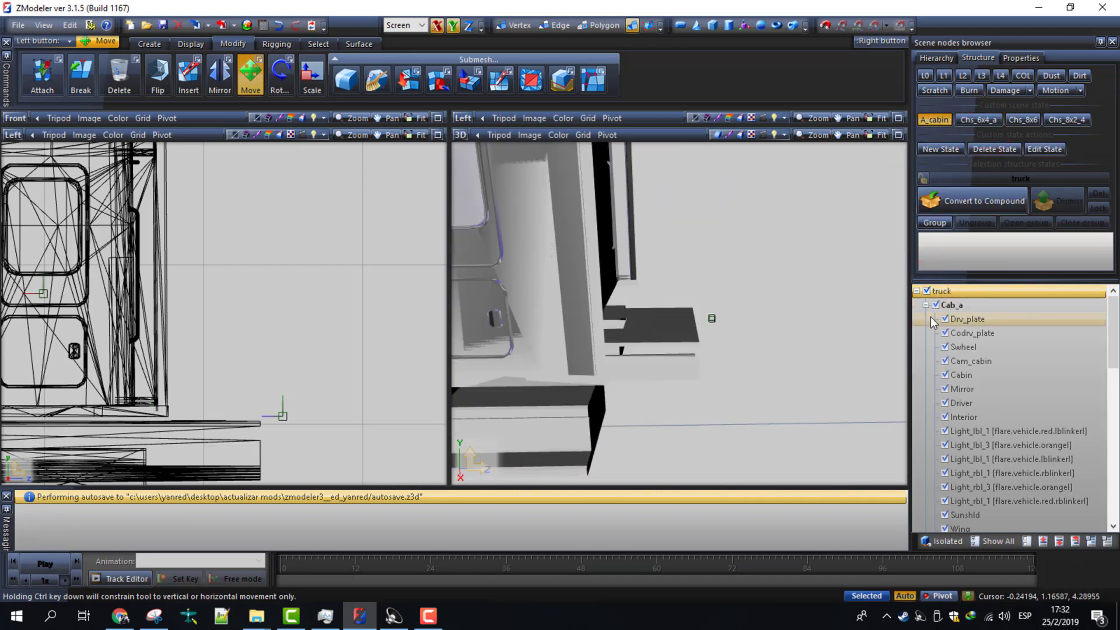
click(927, 305)
click(926, 306)
scroll(966, 356, down, 7)
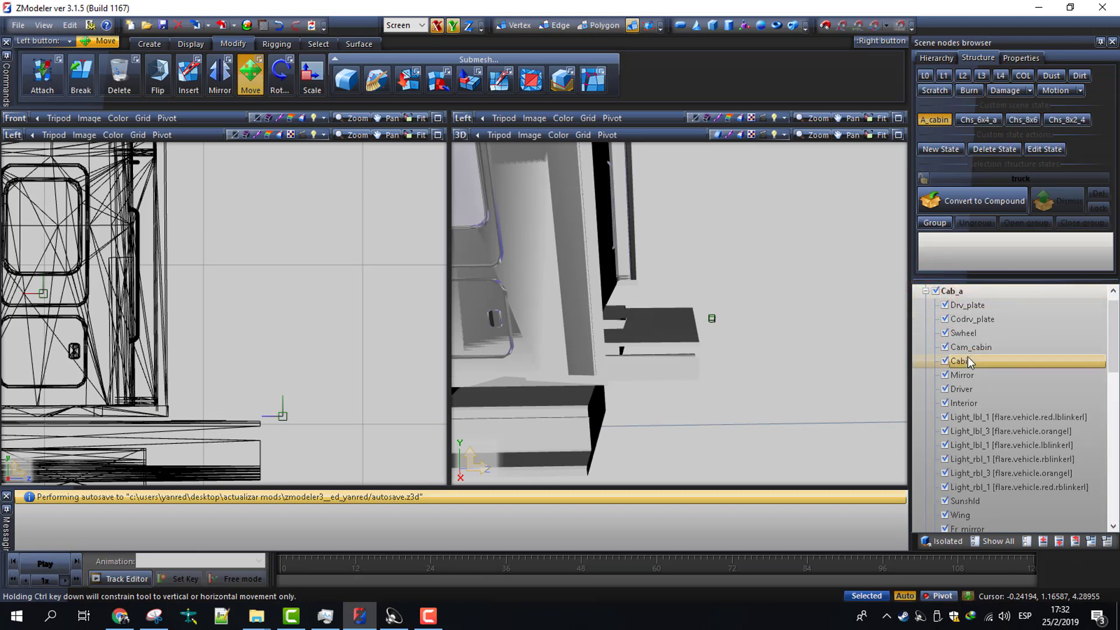
scroll(969, 363, up, 7)
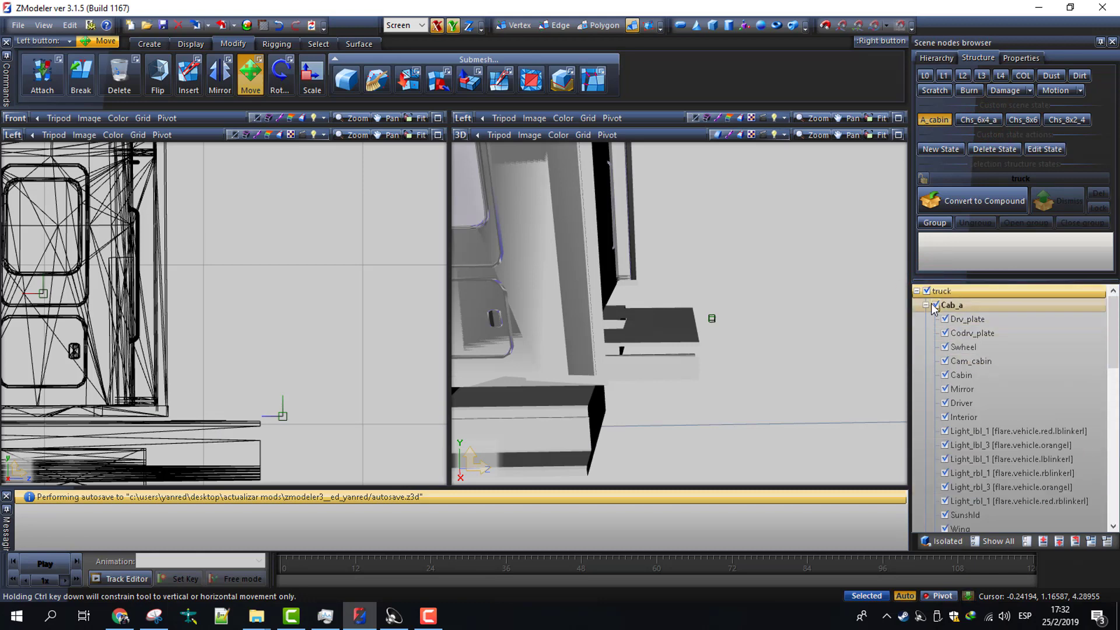
click(928, 305)
click(927, 306)
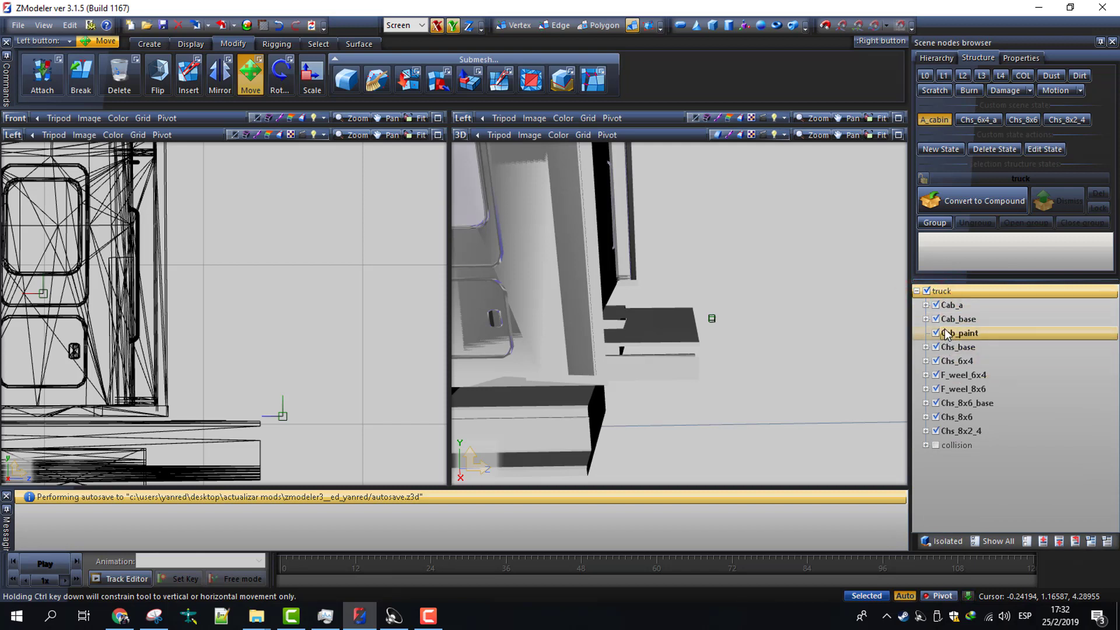
click(926, 306)
scroll(957, 375, down, 5)
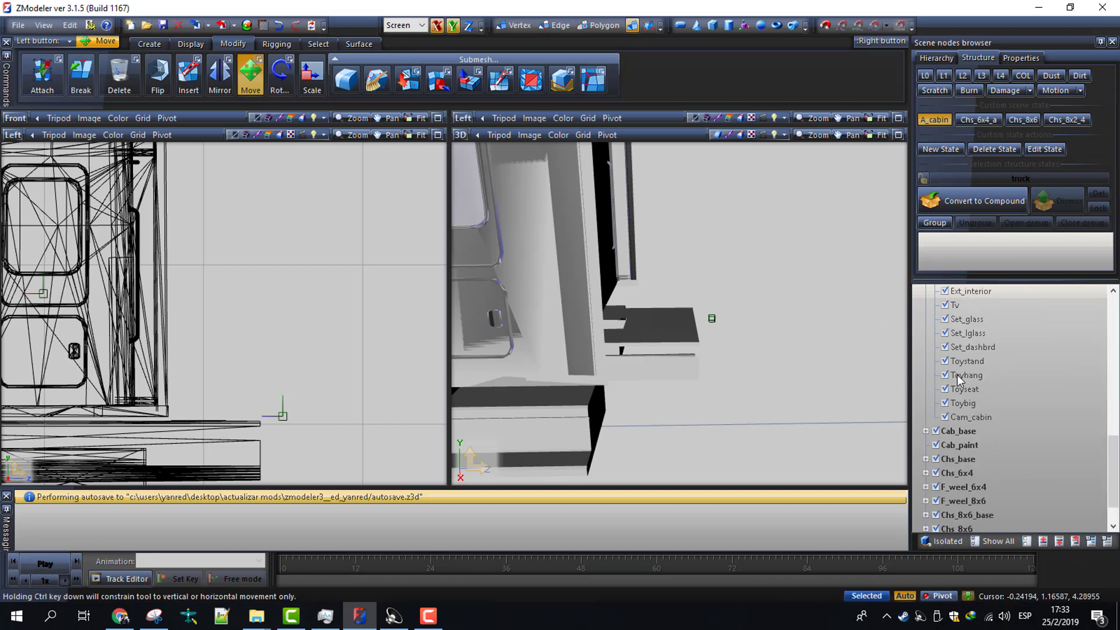
scroll(957, 374, up, 1)
Toggle the visibility of the last Cam_cabin node in Cab_a to check whether it is the copied dummy
click(964, 417)
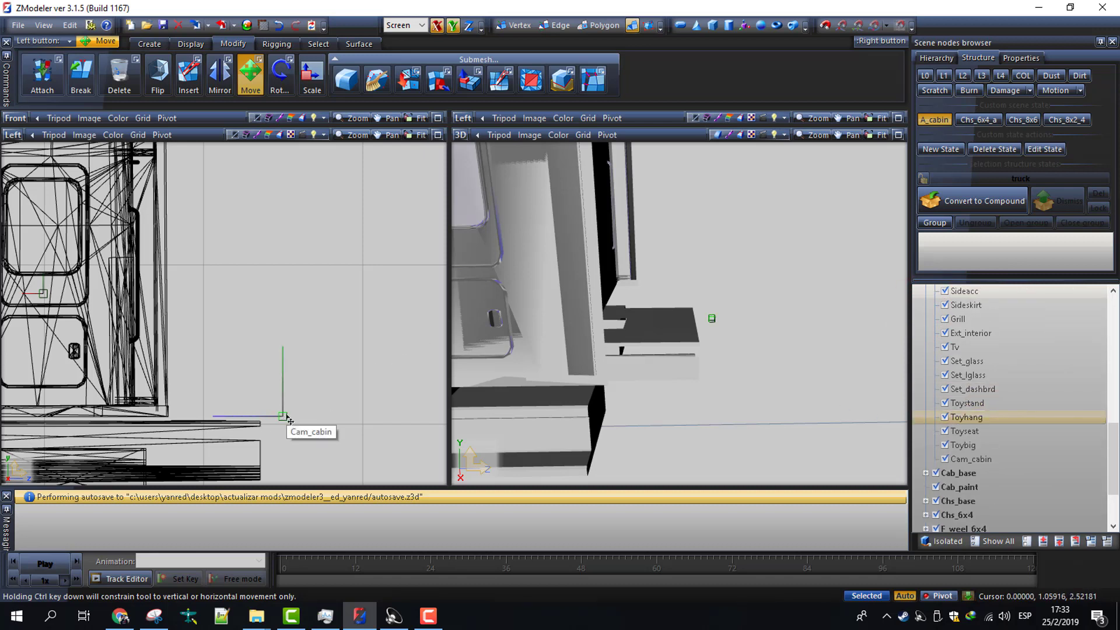
click(949, 459)
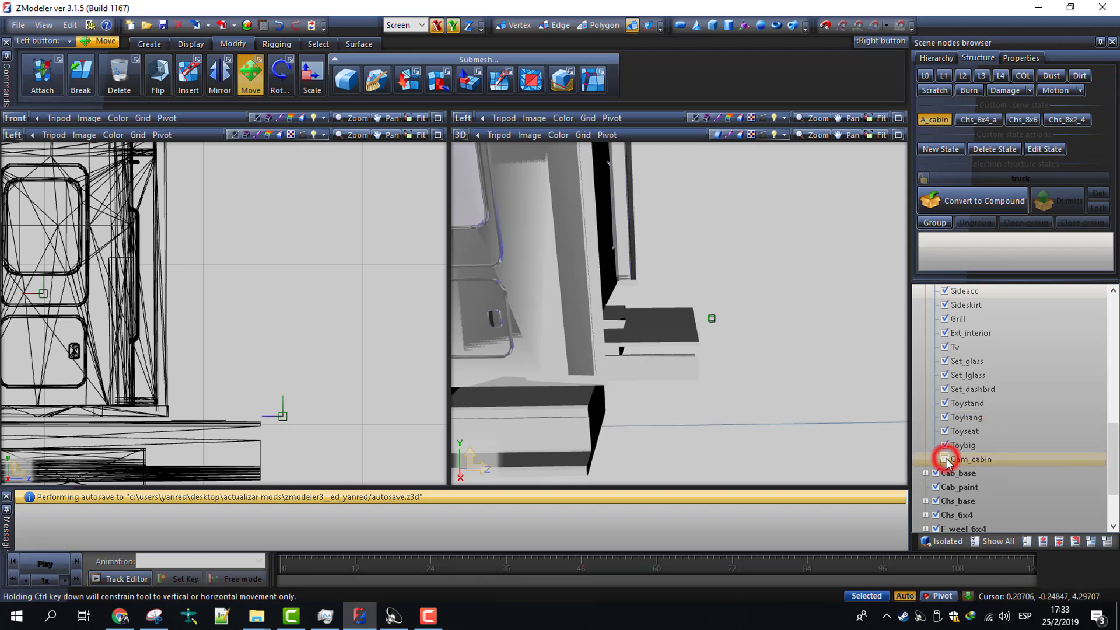
click(945, 460)
click(945, 460)
Rename the copied Cam_cabin dummy at the end of the Cab_a group as TRLR_CABLES
click(1000, 458)
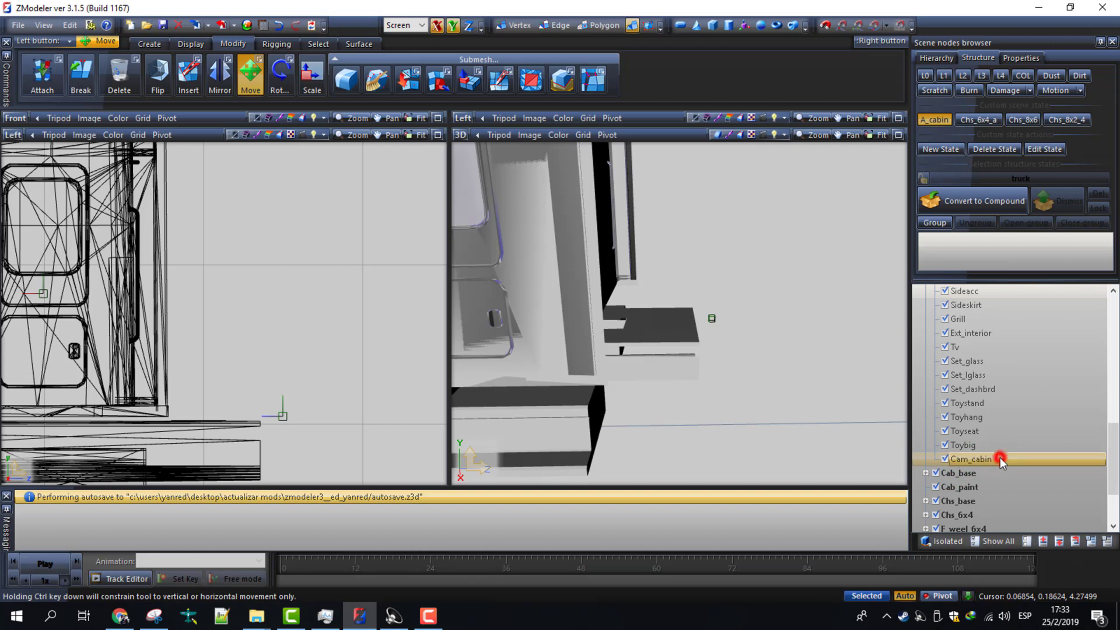
click(1000, 457)
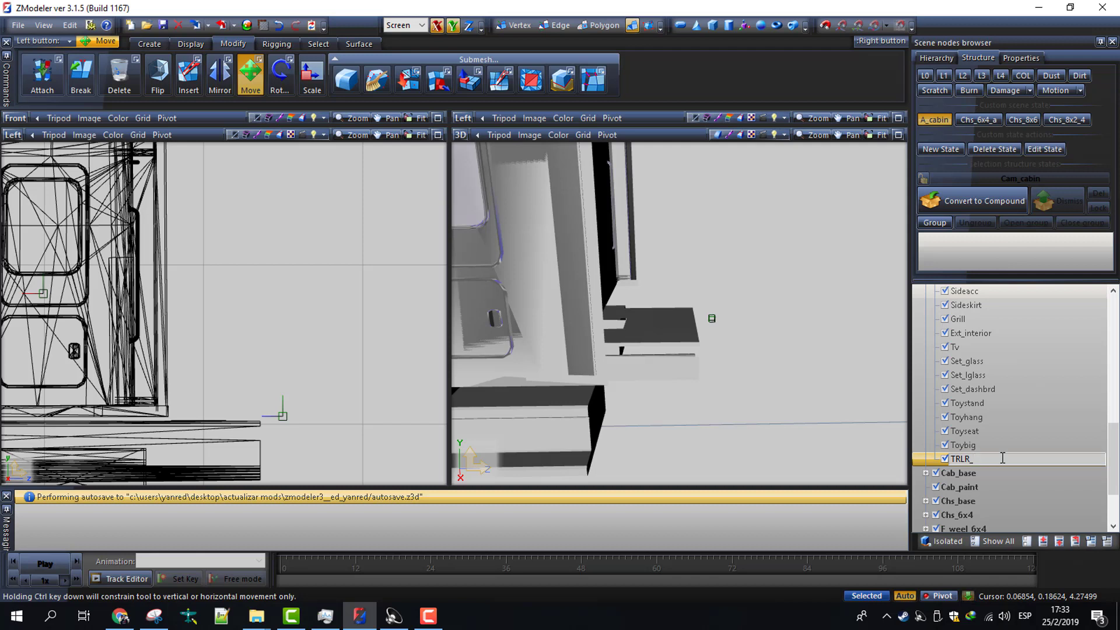
text(S)
key(Return)
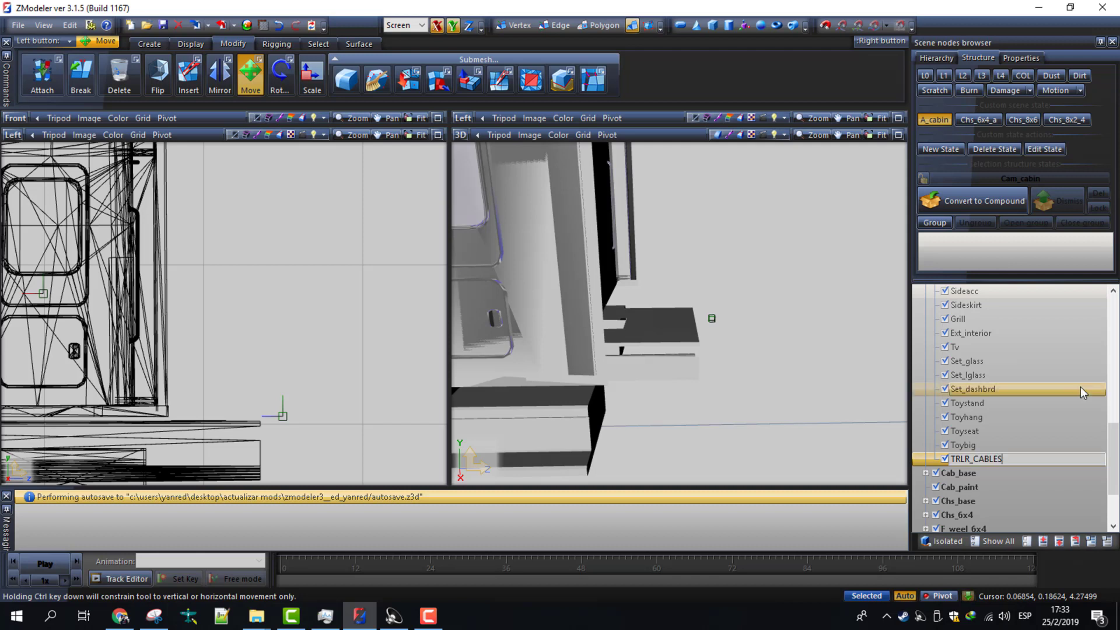
click(1024, 444)
scroll(1014, 415, up, 5)
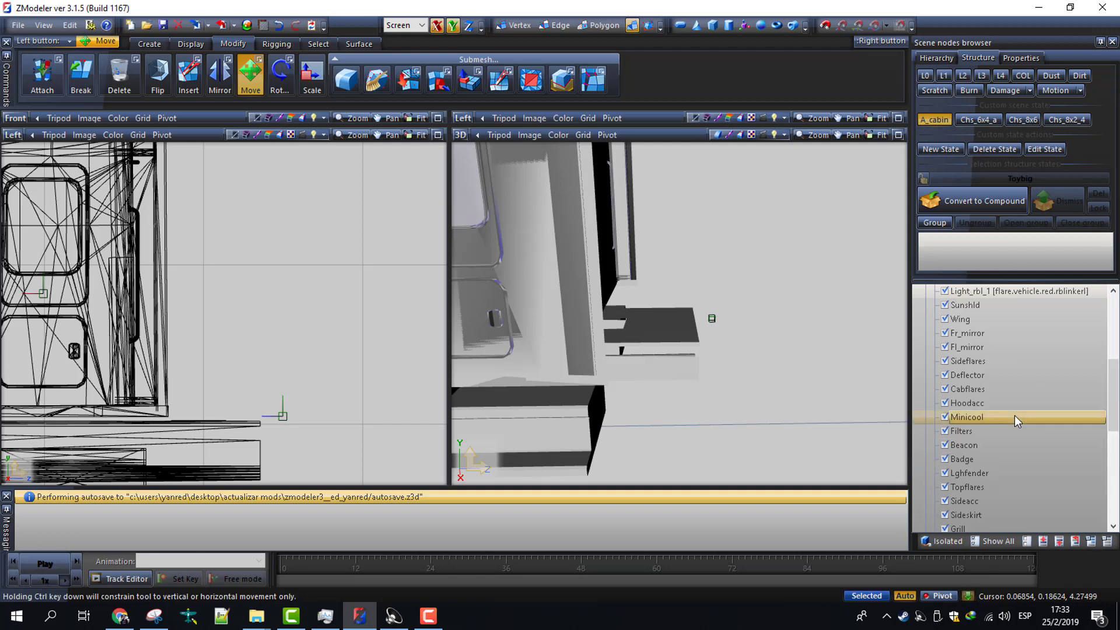
Collapse the Cab_a group and the whole truck node in the scene tree
scroll(992, 367, up, 5)
click(928, 305)
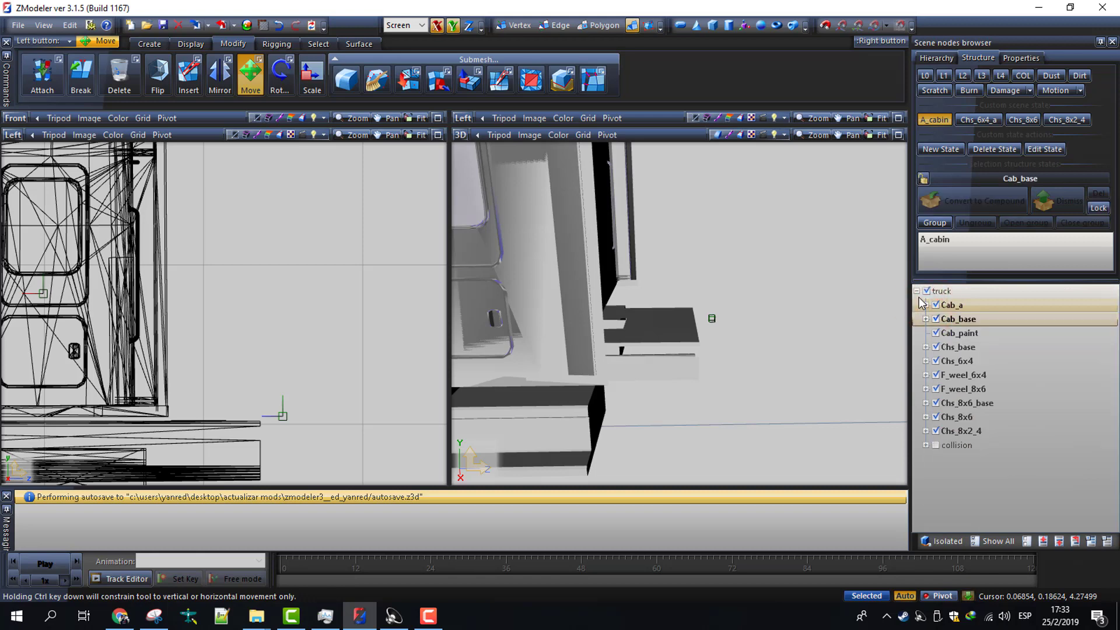
click(917, 291)
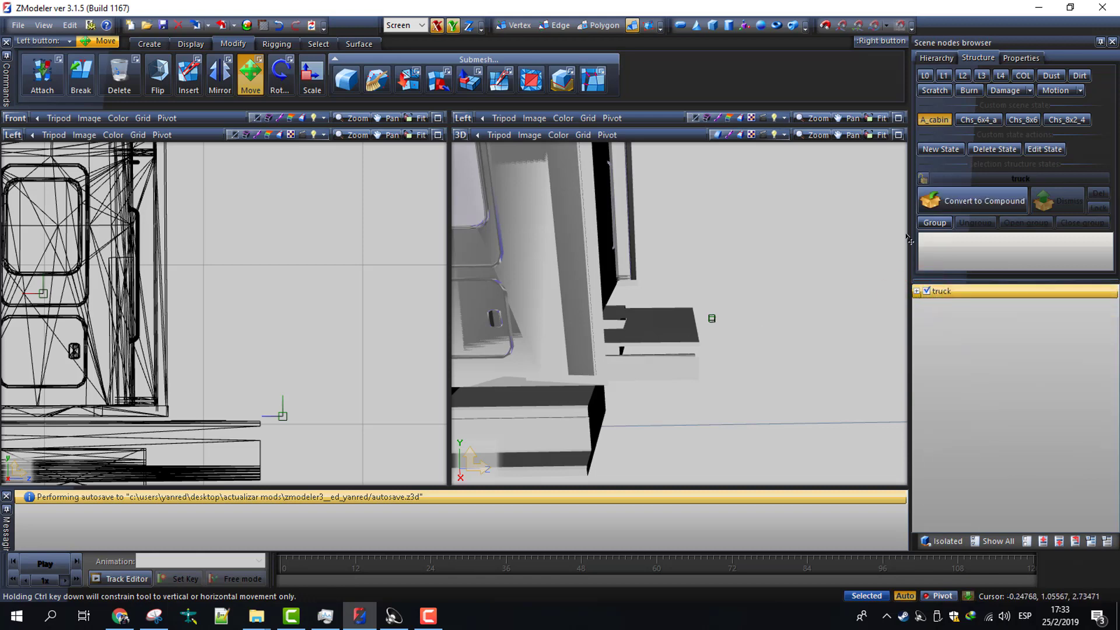
Show the Chs_6x4_a, Chs_8x6 and Chs_8x2_4 chassis states in turn to check the cable dummy's position against each, ending with only A_cabin active
click(979, 120)
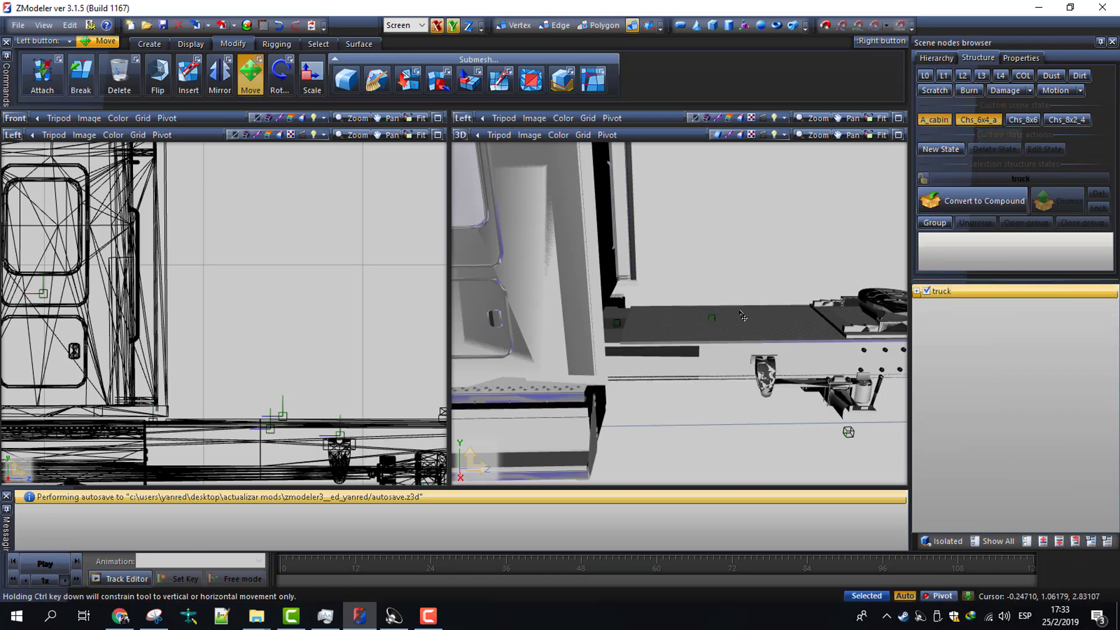
mouse_move(743, 315)
middle_down()
mouse_move(729, 327)
mouse_move(846, 245)
middle_up()
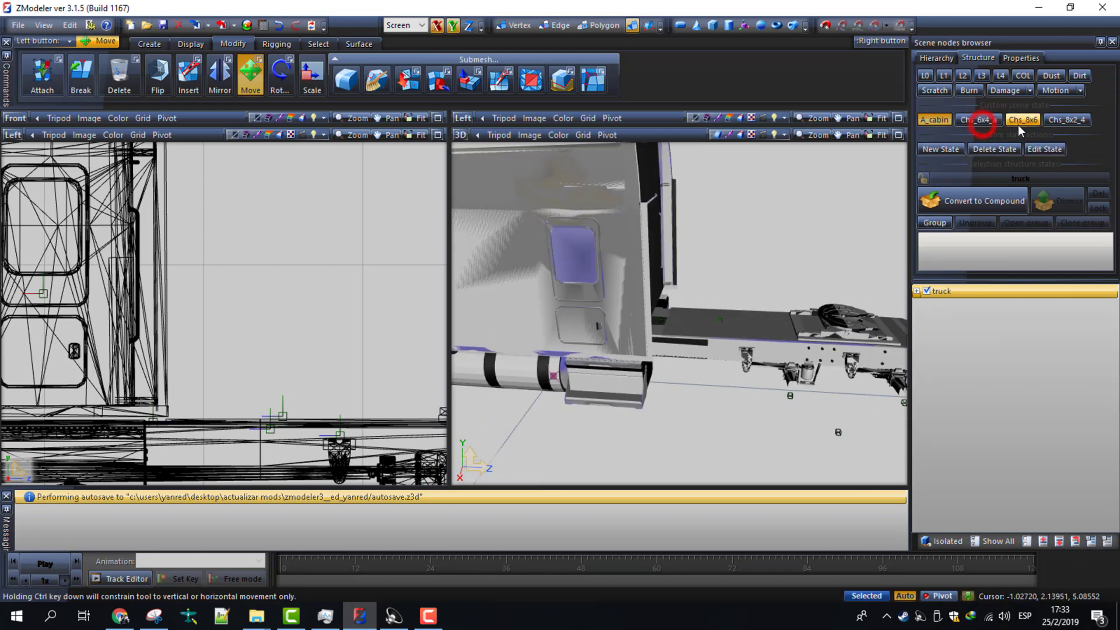
click(1020, 122)
click(1066, 120)
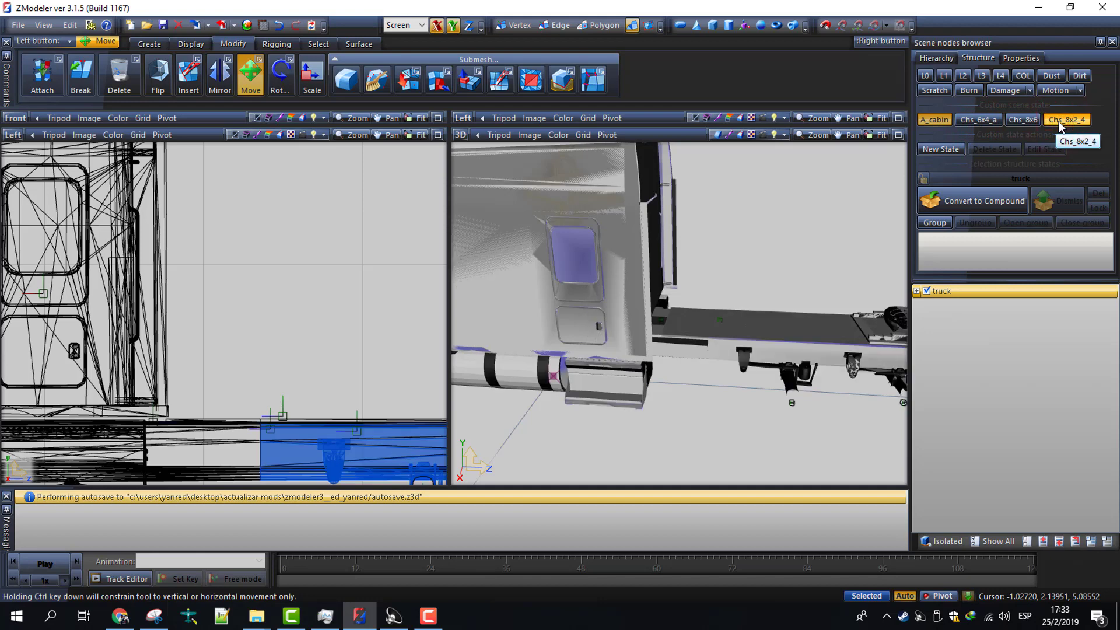
click(986, 122)
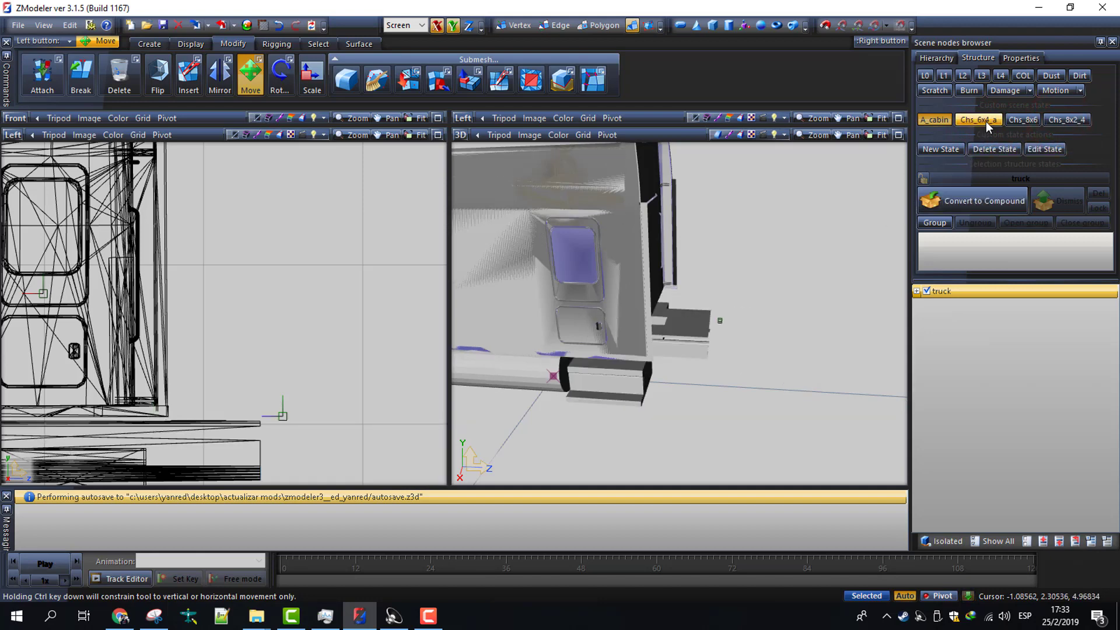
click(985, 123)
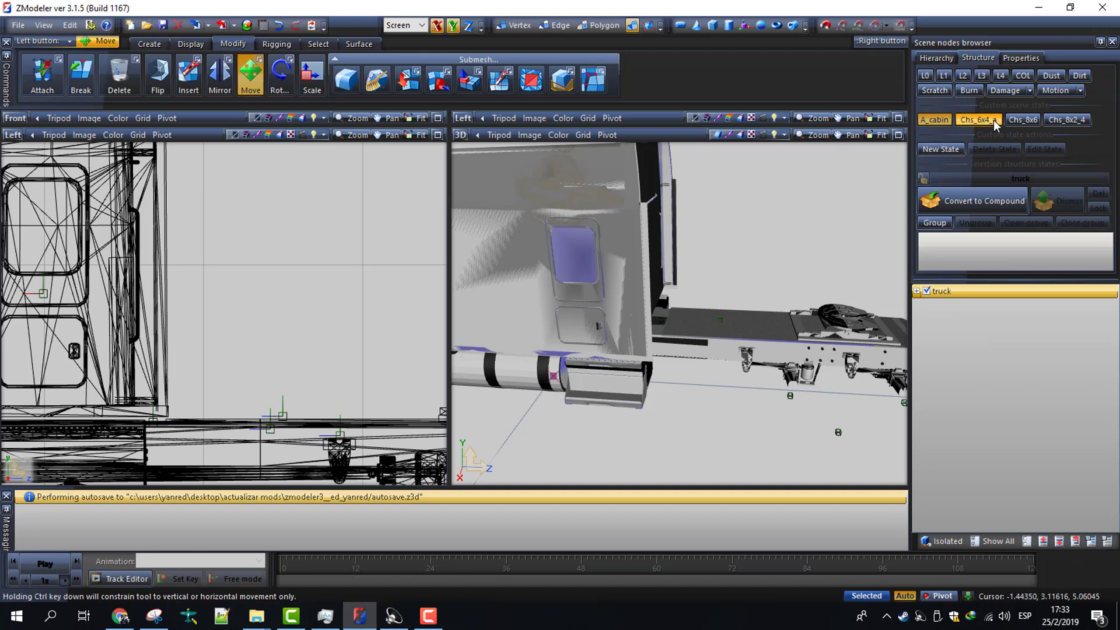
click(1020, 120)
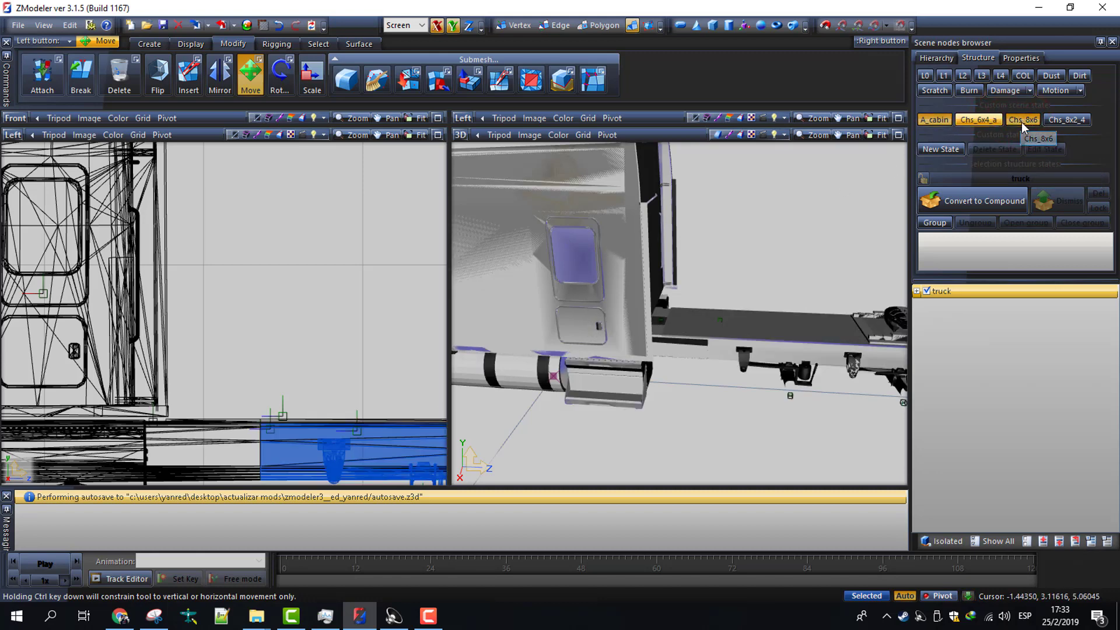
click(1032, 121)
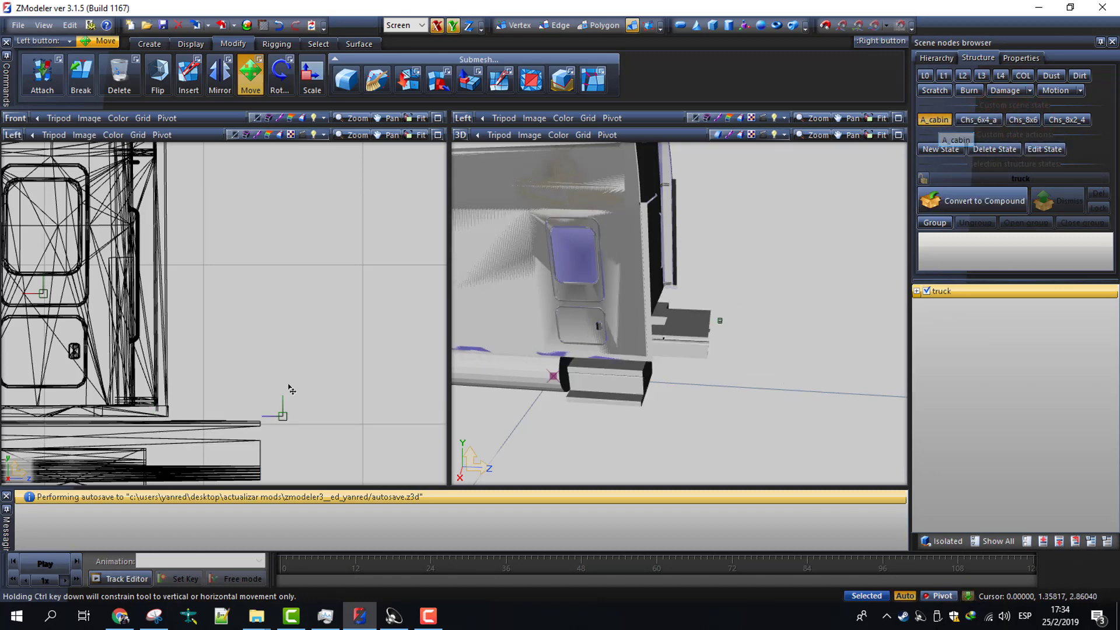
click(1020, 120)
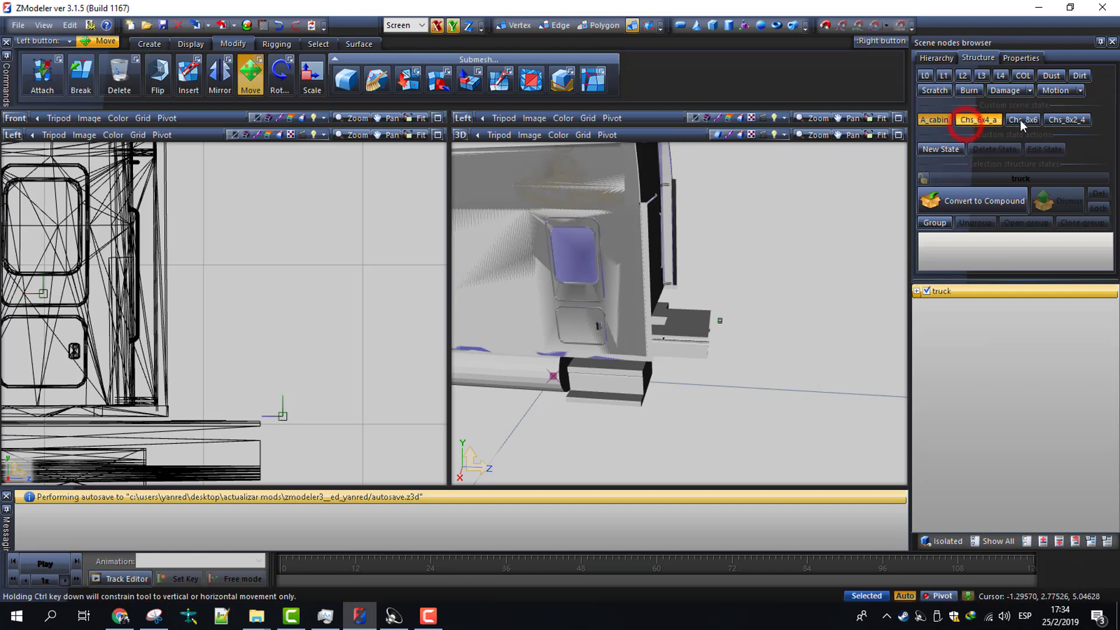
click(1055, 121)
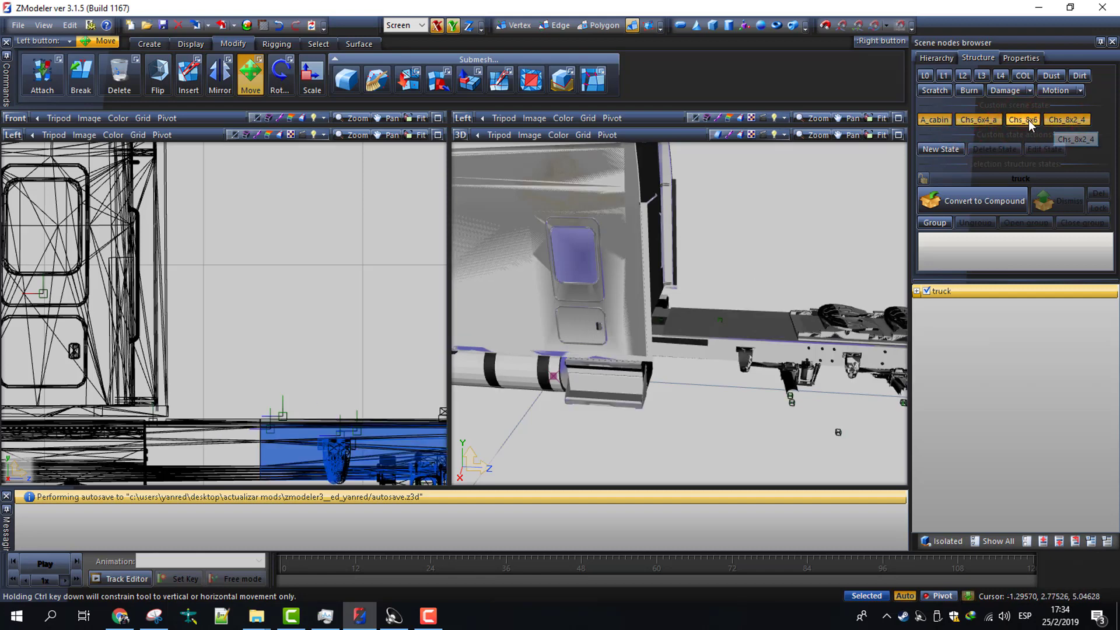
click(974, 119)
click(1067, 121)
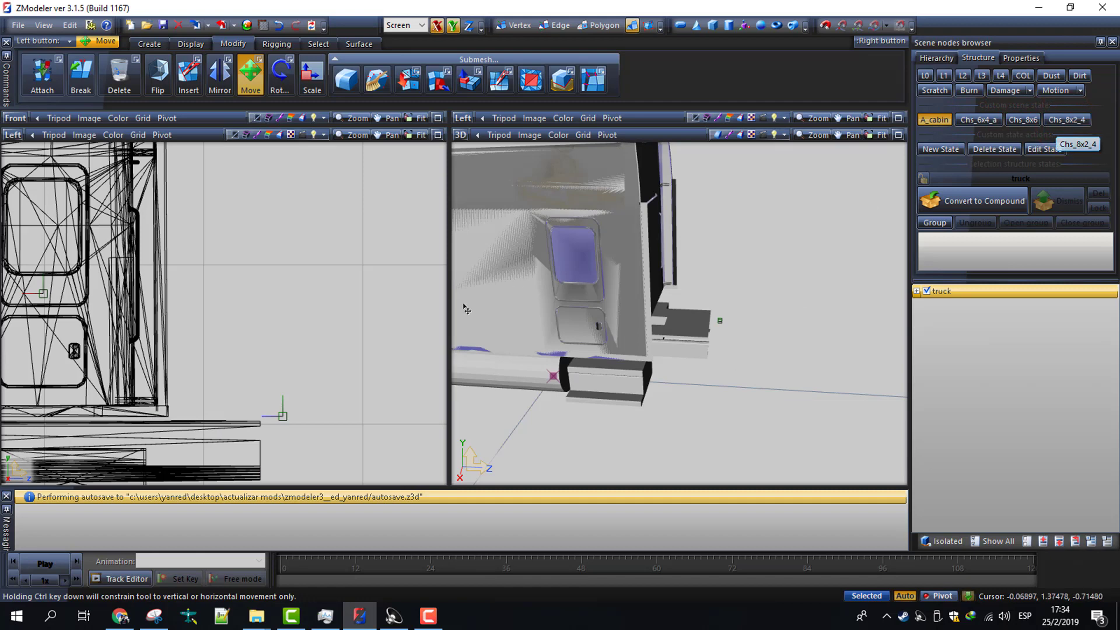
Start an export and choose the existing truck.pmd in the Kenworth_W900Remix mod's vehicle\truck\kenworth_w900_long folder as the target file
click(220, 26)
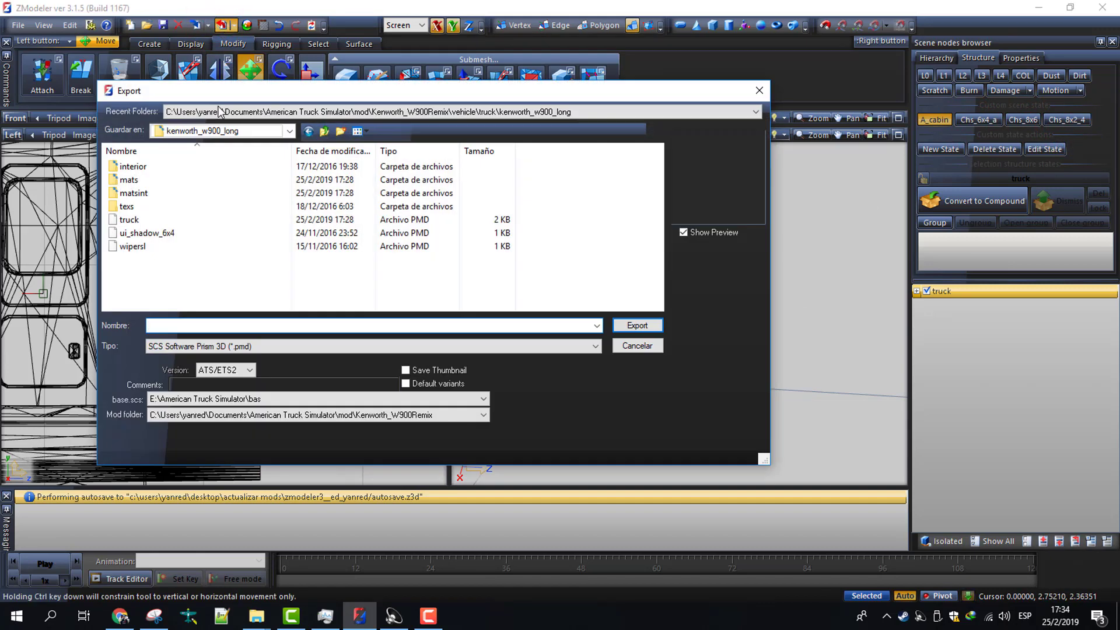
click(282, 130)
click(212, 266)
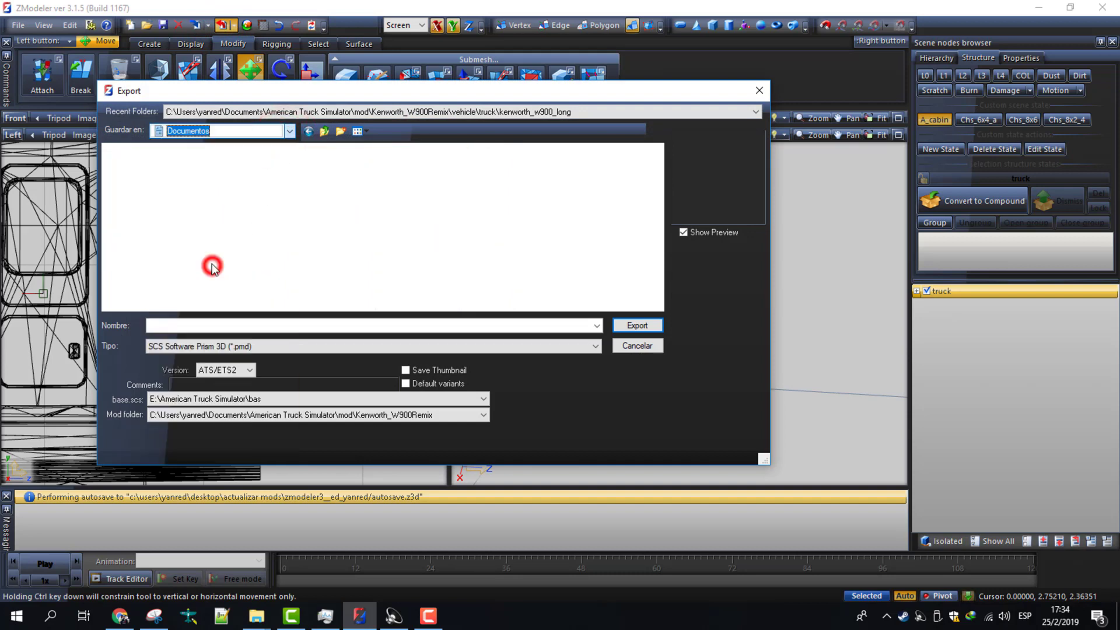
double_click(167, 173)
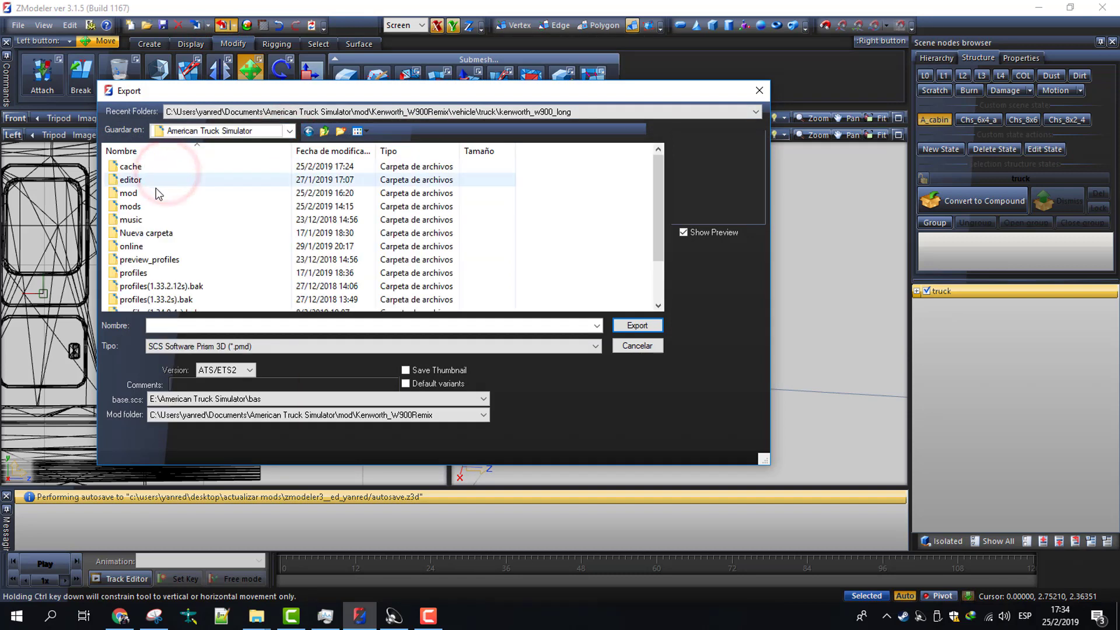
double_click(150, 195)
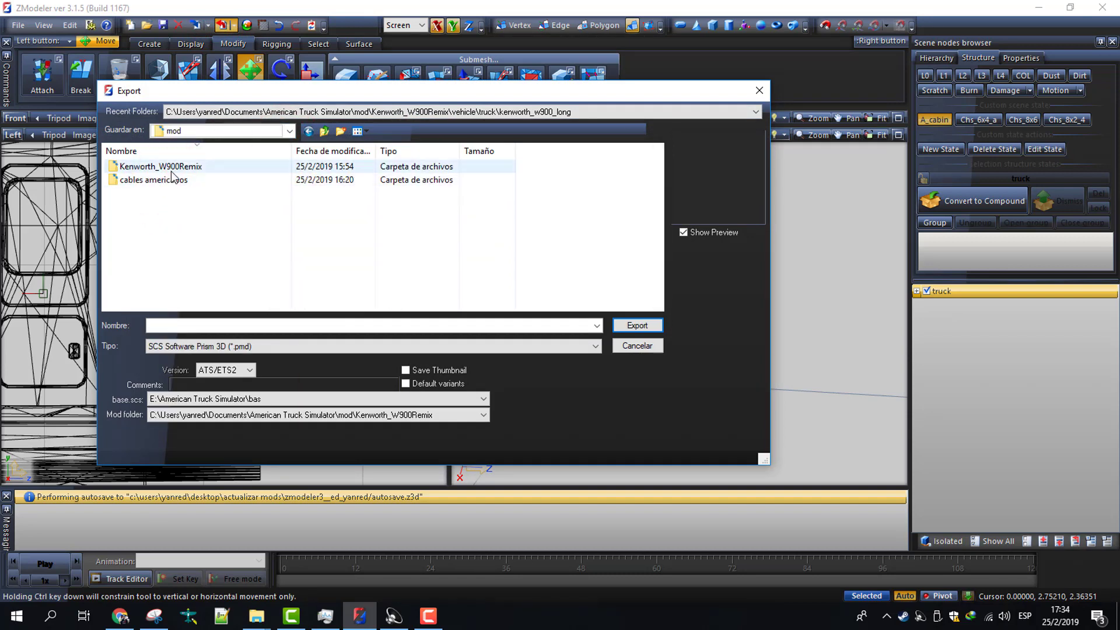
double_click(171, 170)
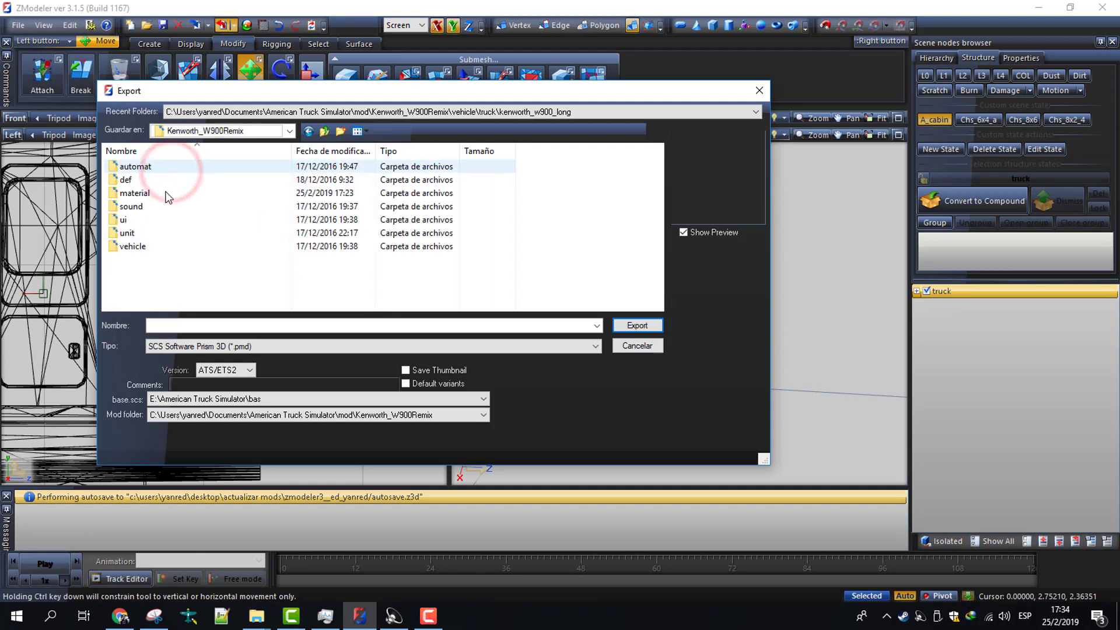
double_click(153, 244)
double_click(145, 168)
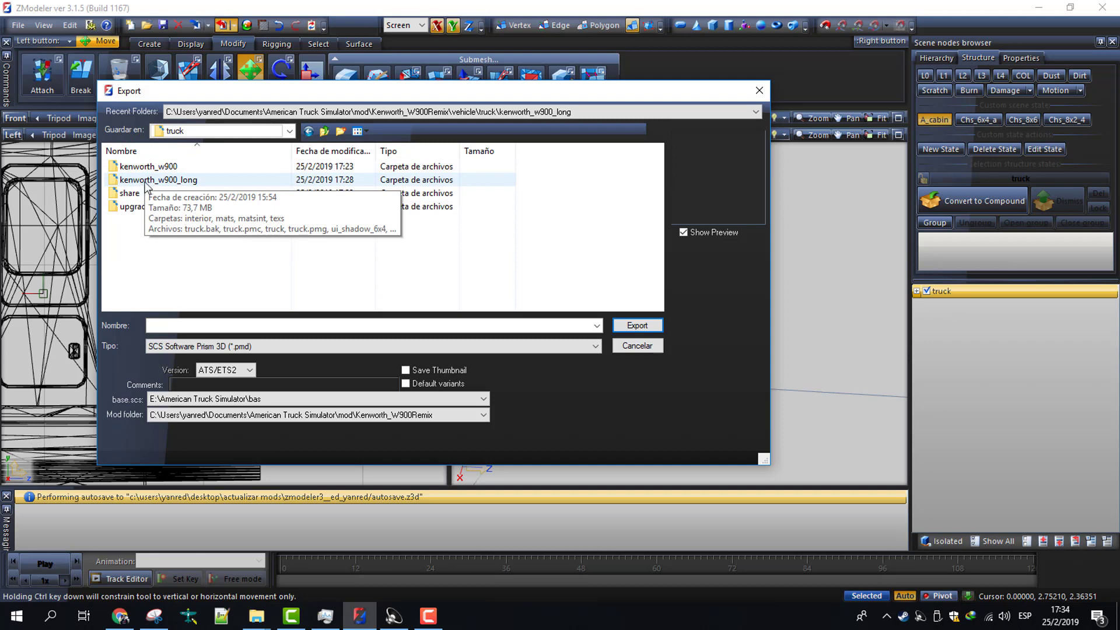
double_click(147, 182)
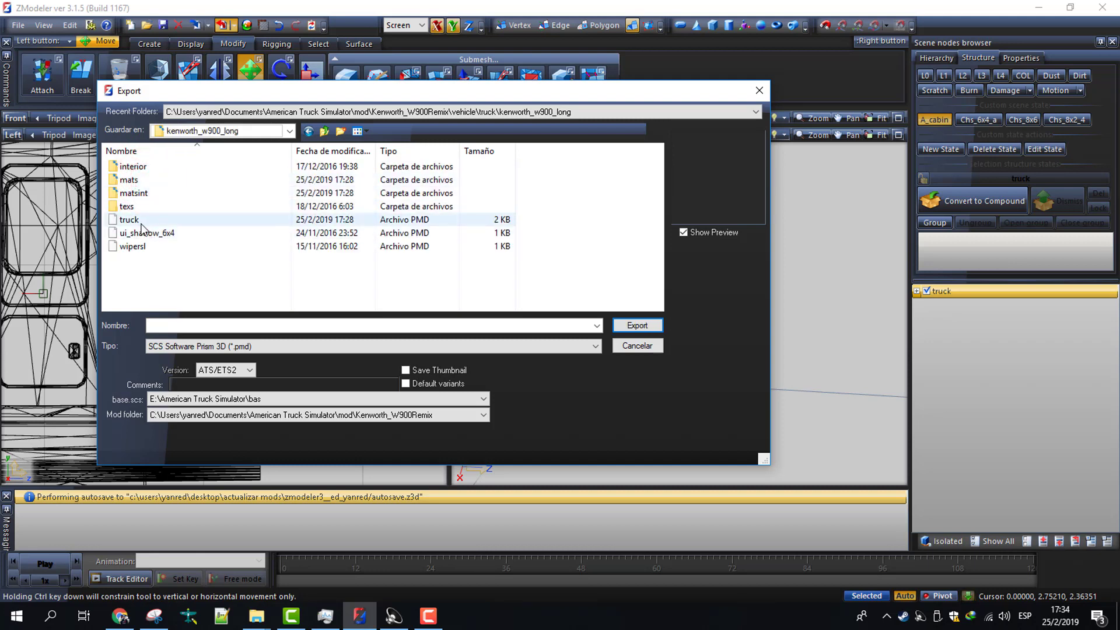
click(140, 222)
Export the model as SCS Software Prism 3D (*.pmd) with Kenworth_W900Remix as the mod folder, overwriting truck.pmd
click(406, 415)
click(401, 418)
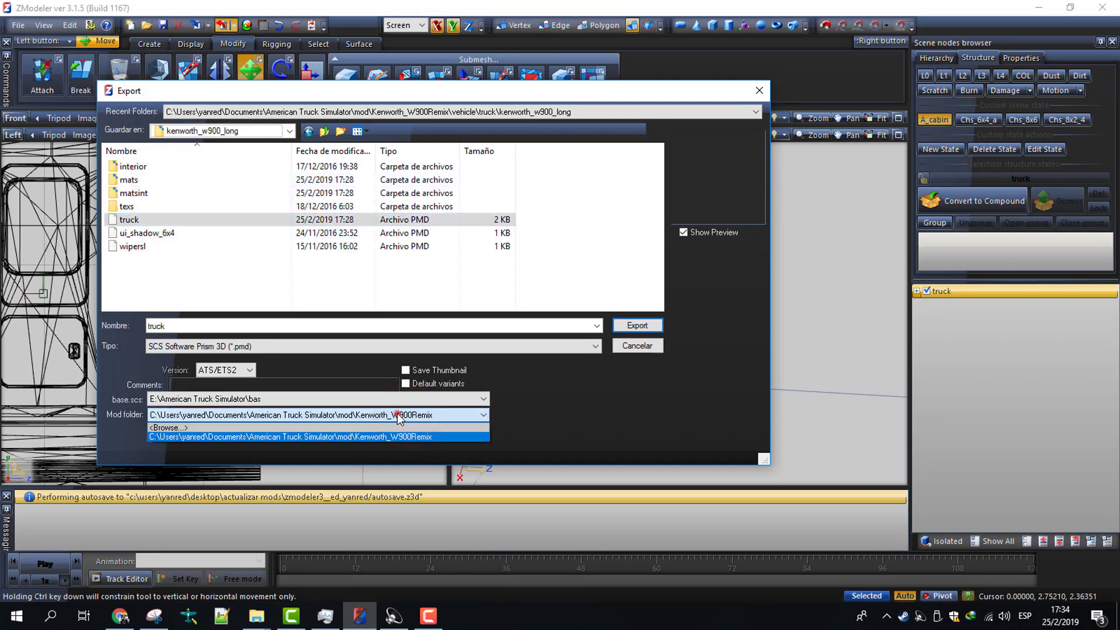
click(161, 346)
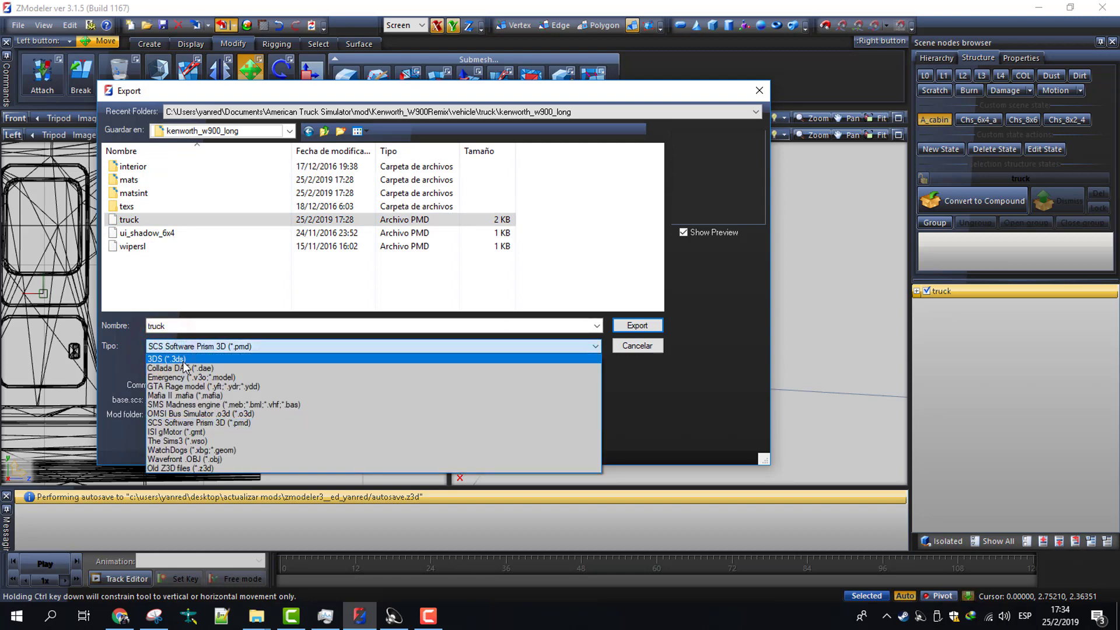
click(190, 384)
click(219, 346)
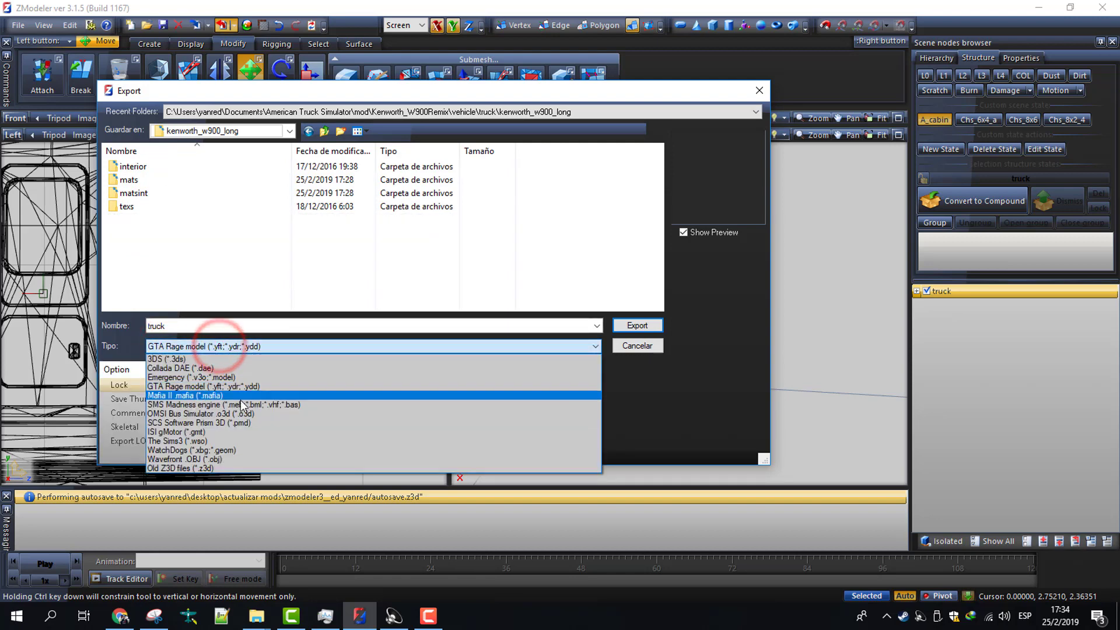
click(171, 423)
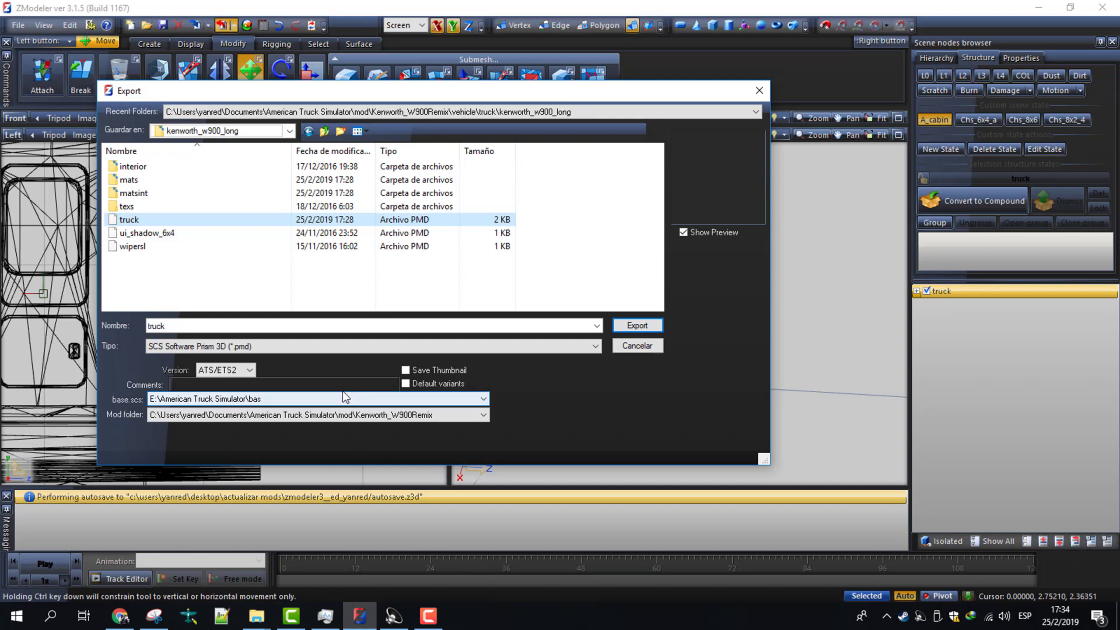
click(635, 326)
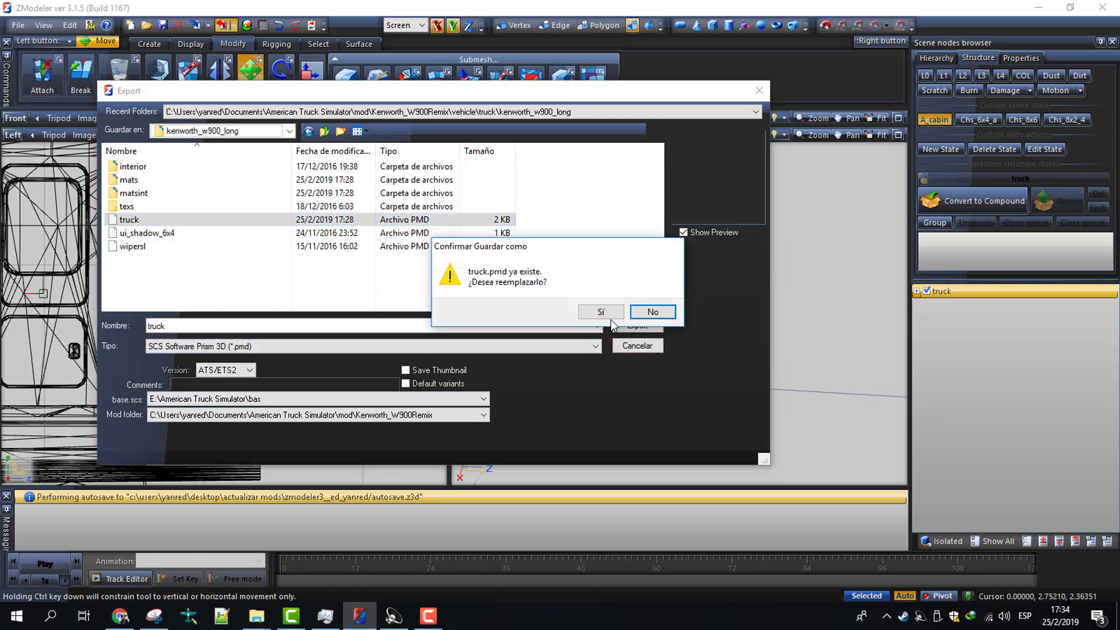
click(608, 315)
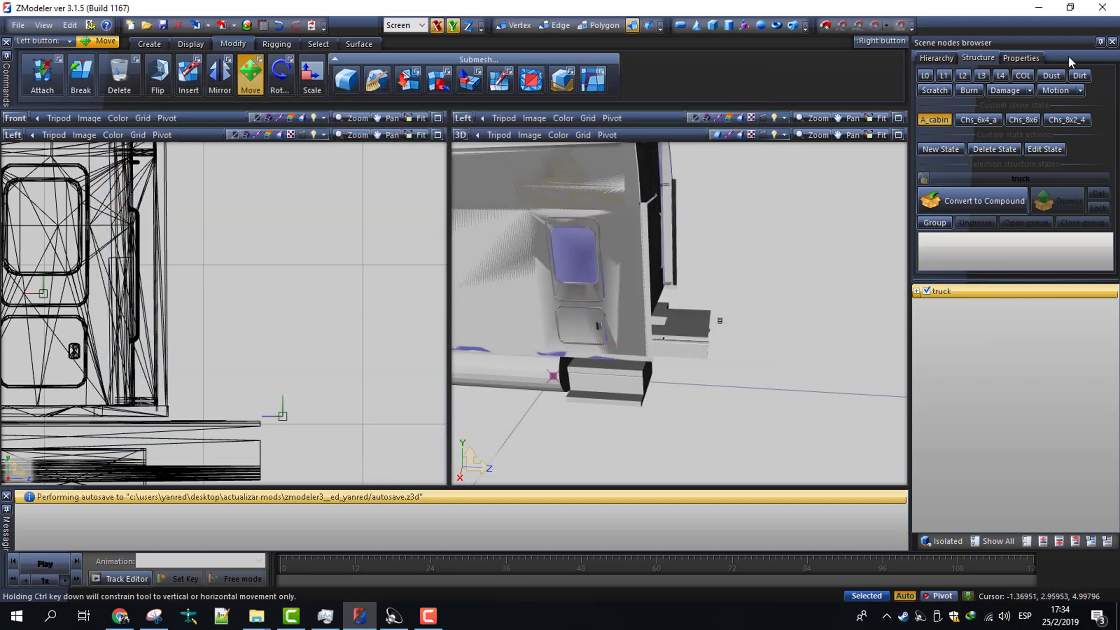
Switch to American Truck Simulator and visit the Kenworth truck dealership in Phoenix
click(1039, 10)
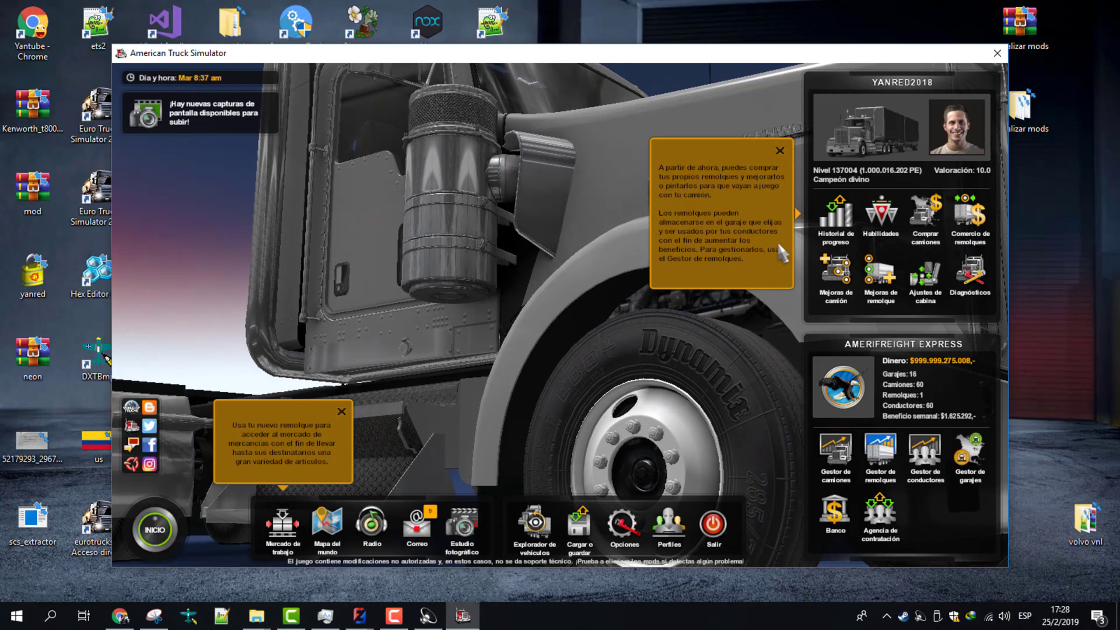
click(925, 221)
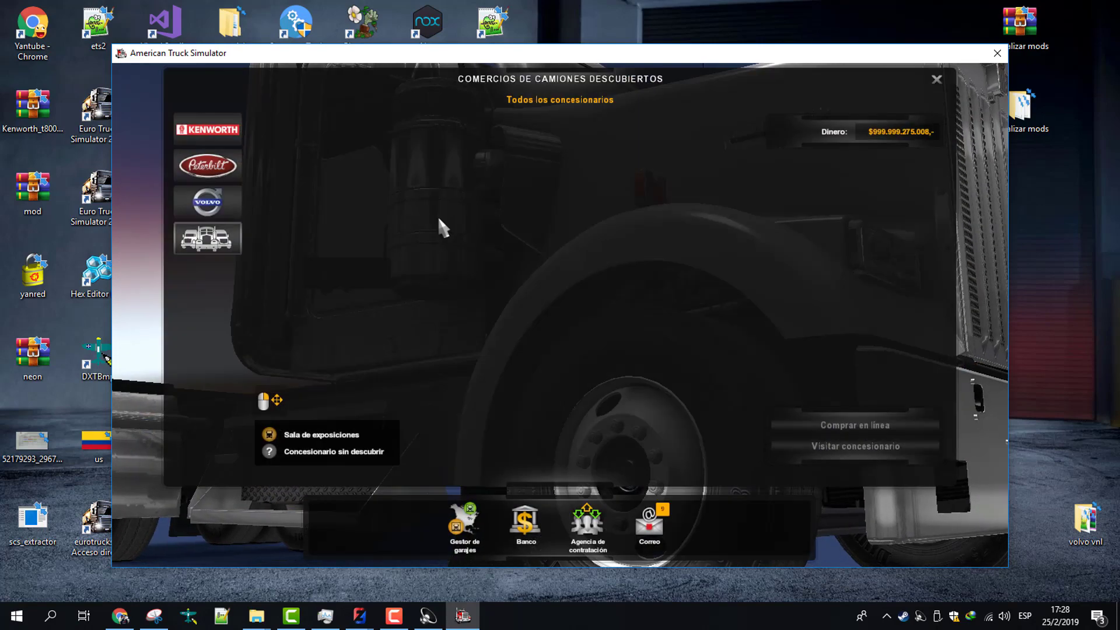
click(208, 129)
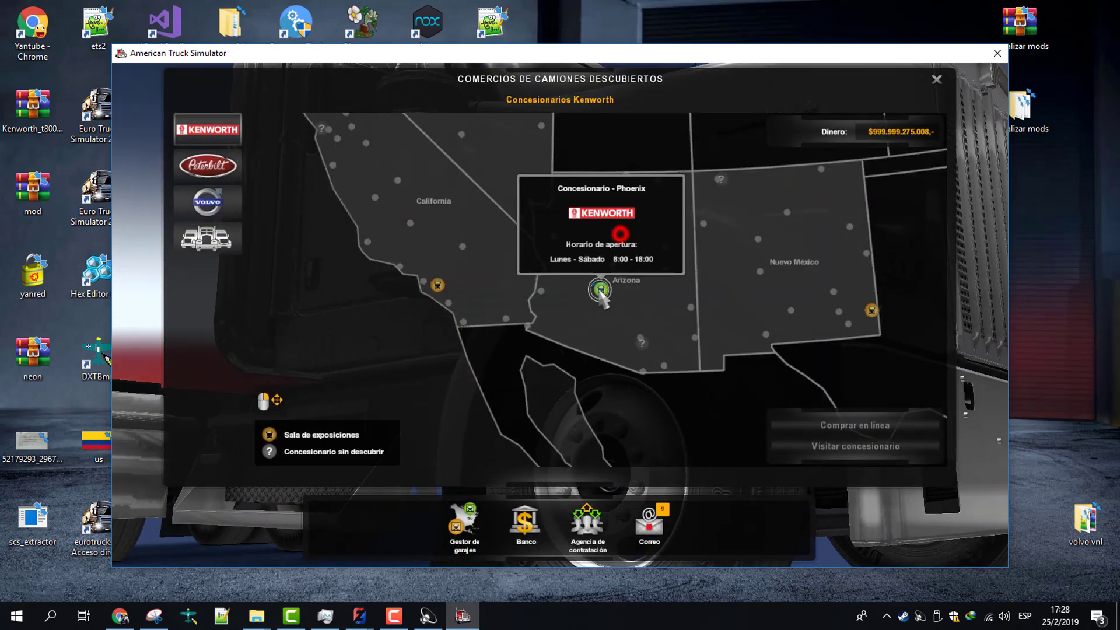
click(600, 290)
click(805, 449)
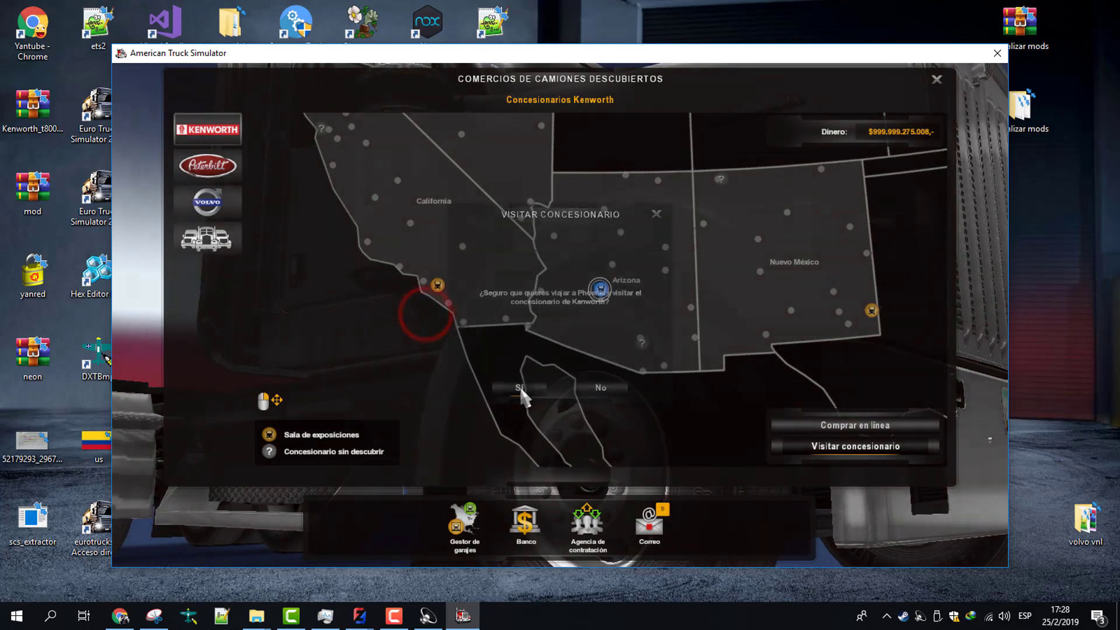
click(521, 390)
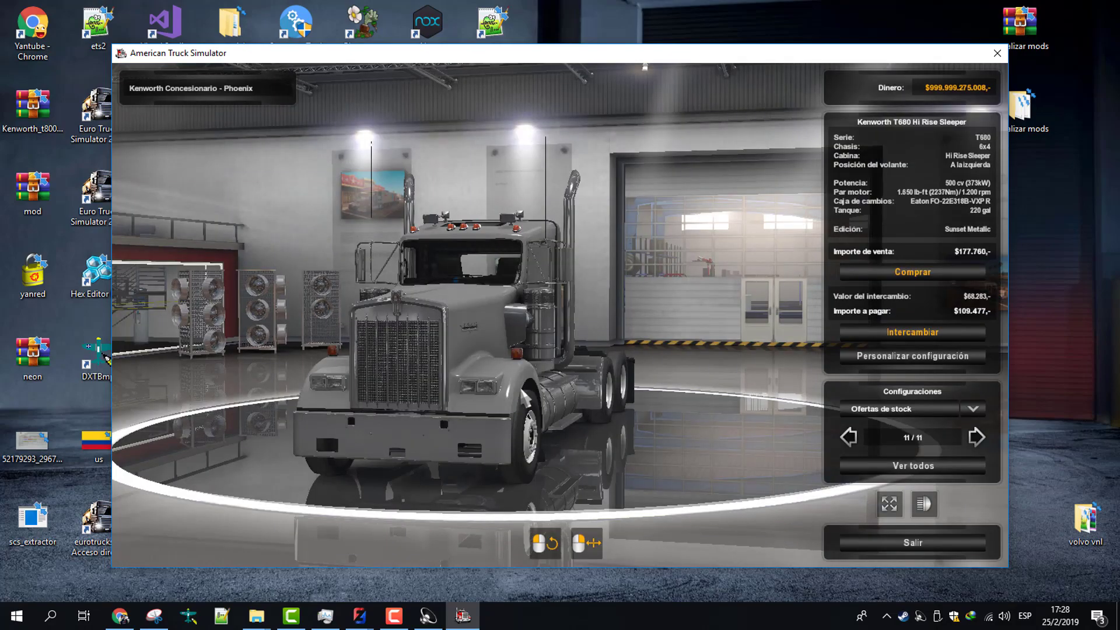
Browse back through the dealer's stock offers to the Kenworth W900L ARI Legacy Sleepers truck
key(Left)
key(Left)
key(Left)
key(Left)
key(Left)
key(Left)
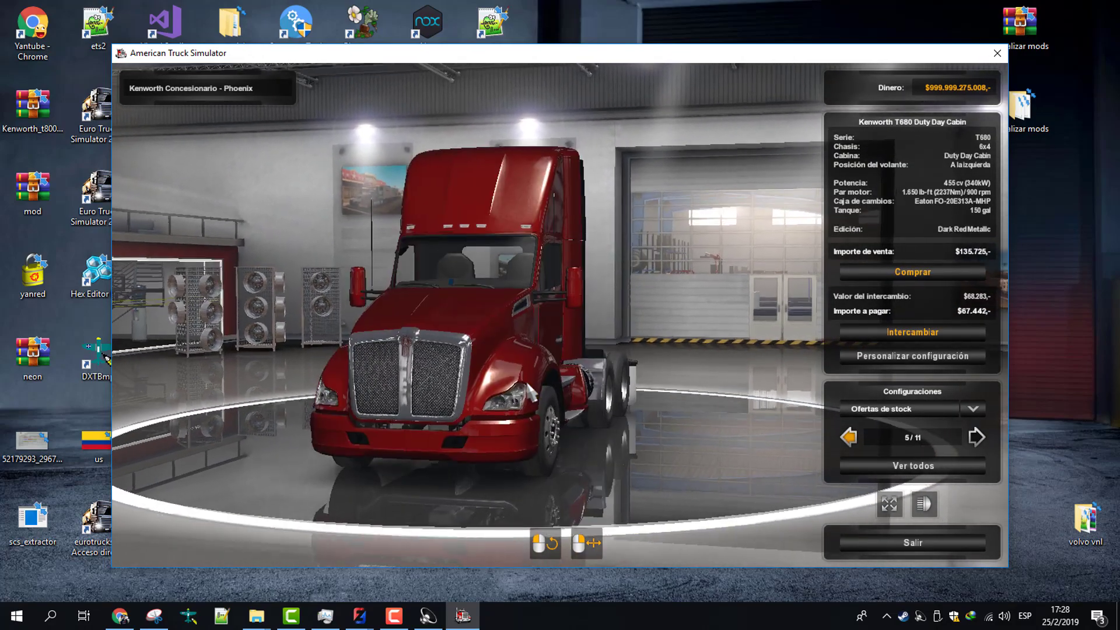
key(Left)
key(Left)
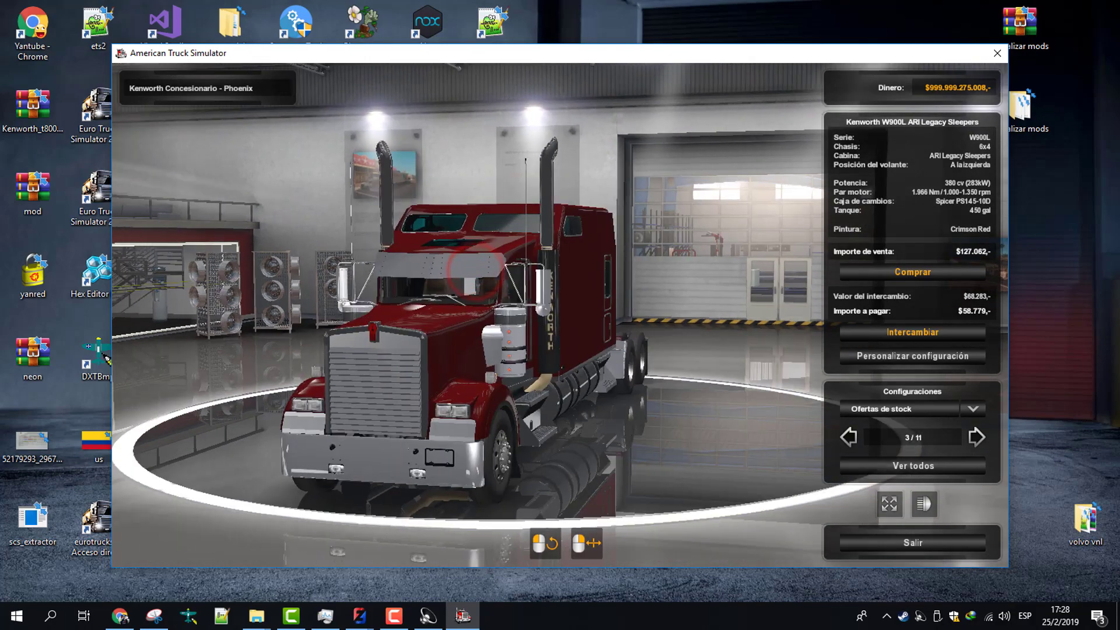
Examine the deck plate behind the W900L's sleeper to check the trailer cables
drag(530, 391, 222, 397)
scroll(761, 371, up, 6)
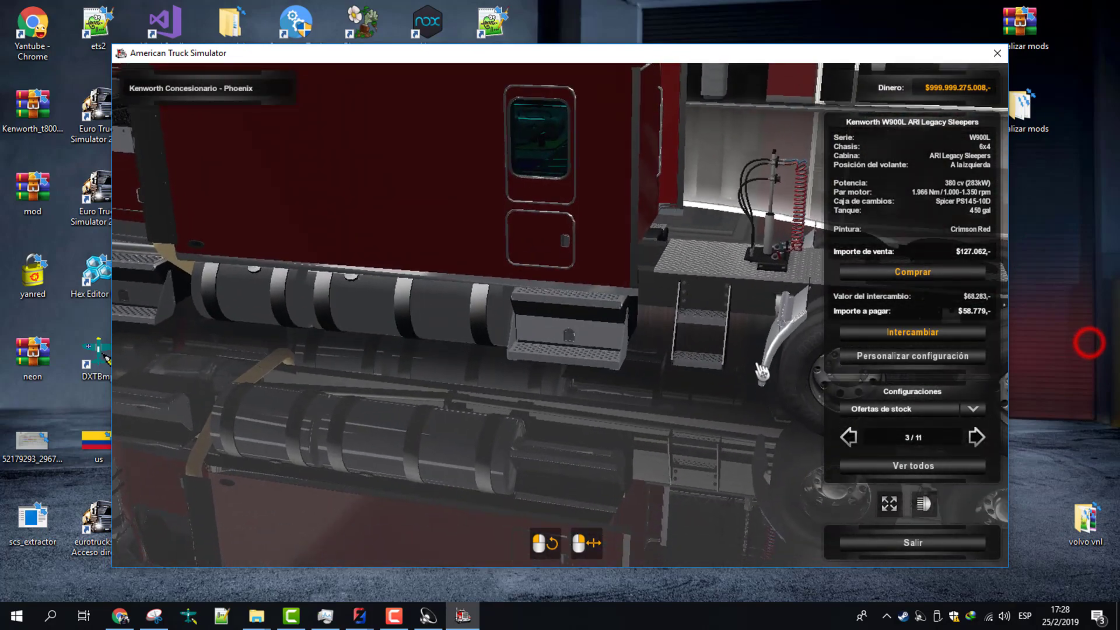
scroll(762, 372, down, 5)
drag(761, 372, 385, 300)
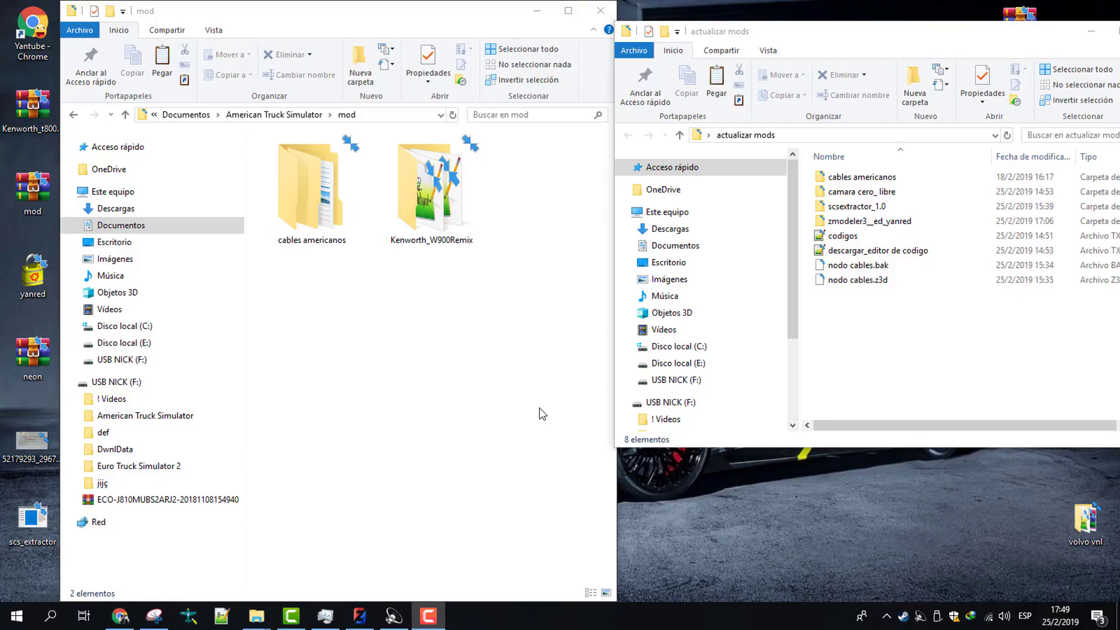
Copy the def, material and vehicle folders from cables americanos into the Kenworth_W900Remix mod folder, replacing the existing vehicle_reflection.tobj
double_click(322, 229)
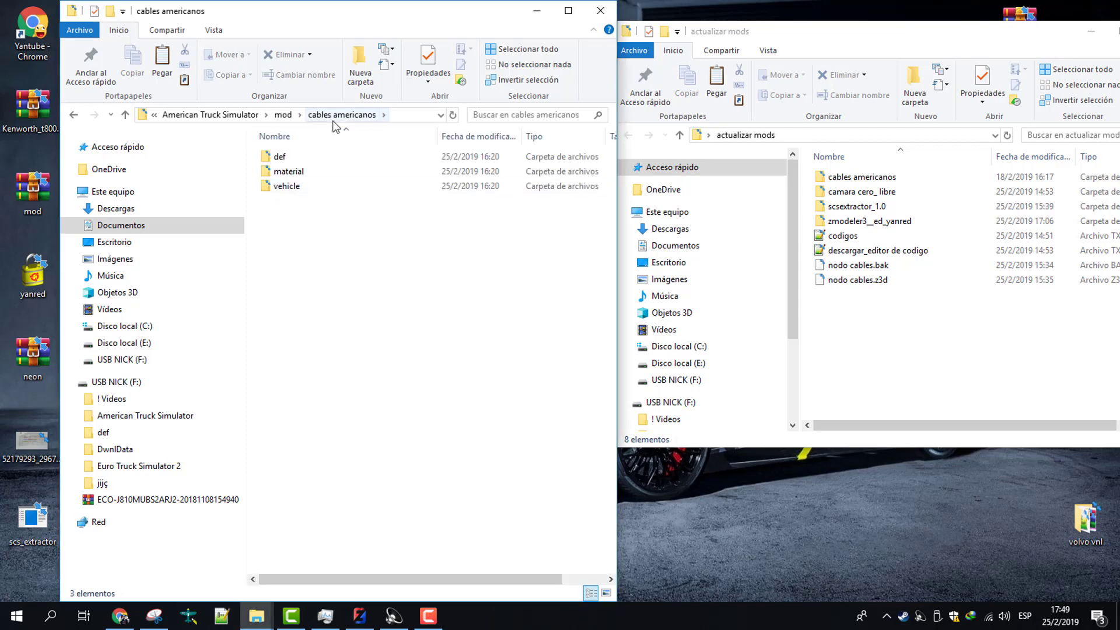
drag(335, 236, 293, 159)
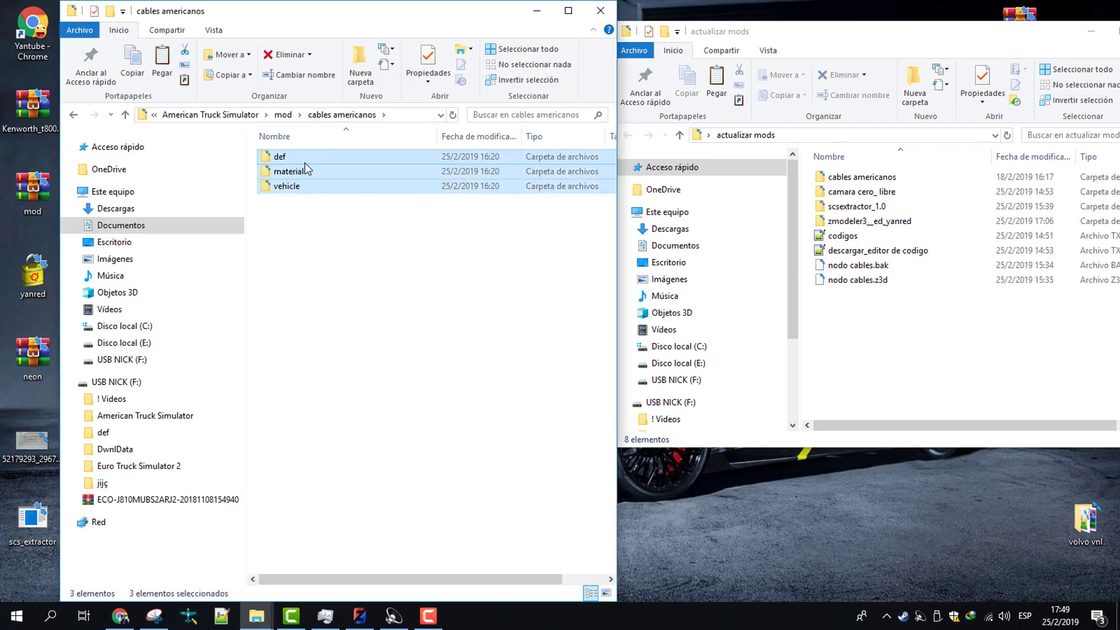
right_click(305, 169)
click(388, 464)
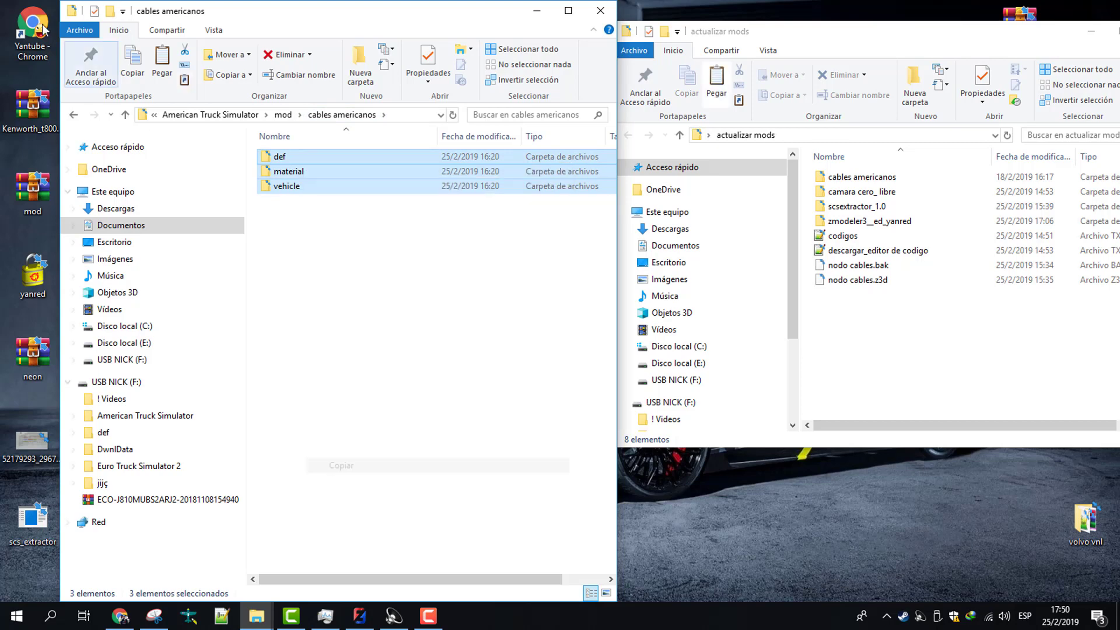
click(74, 115)
double_click(438, 175)
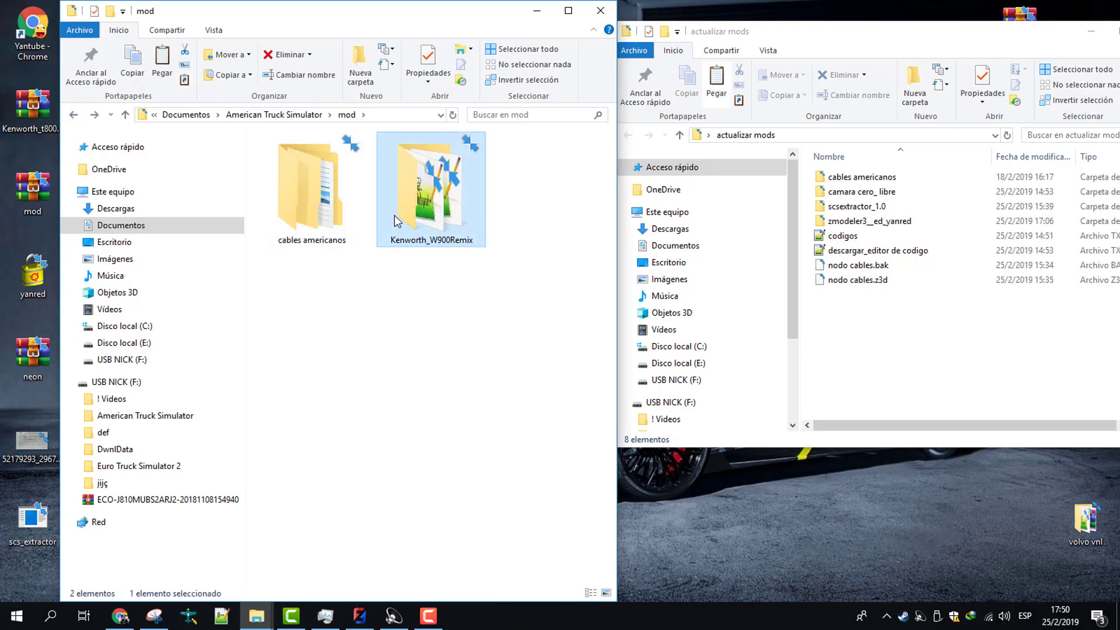
right_click(521, 500)
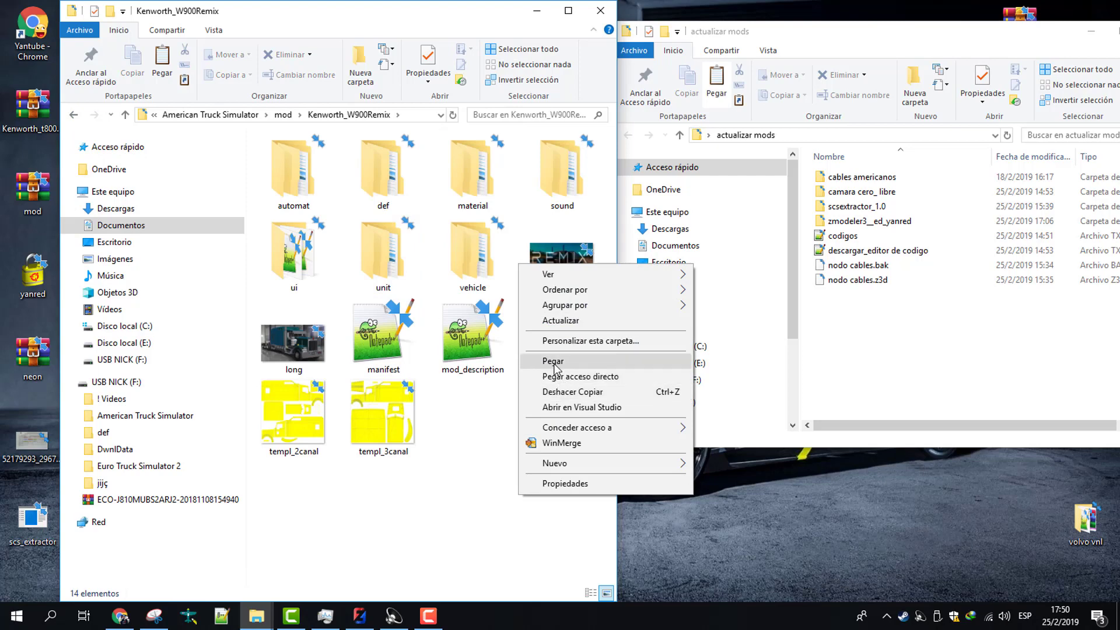
click(552, 360)
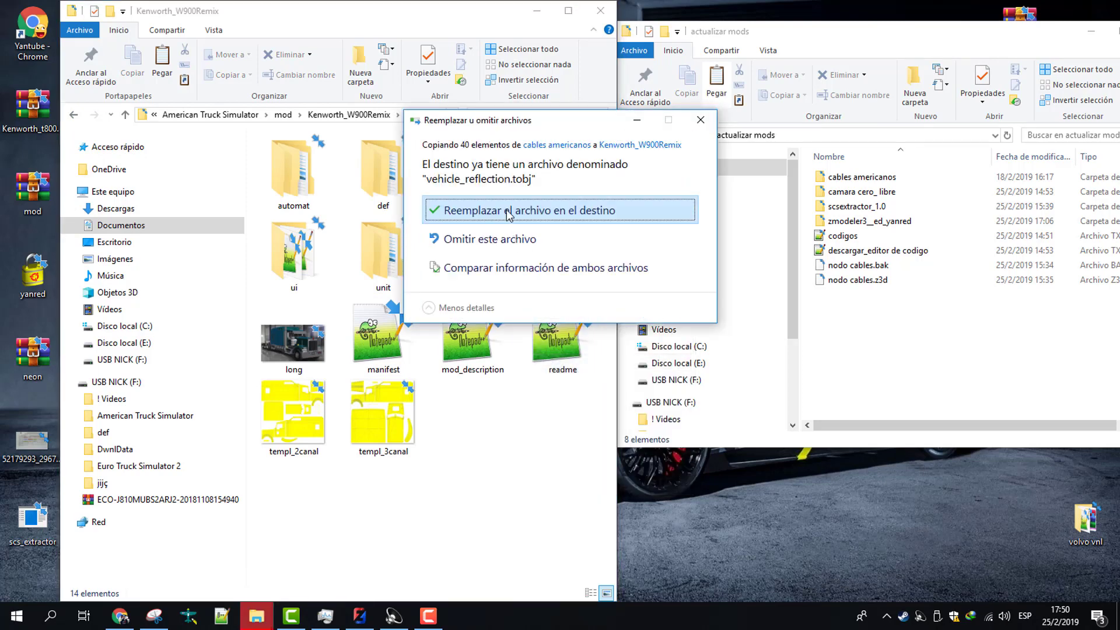
click(509, 211)
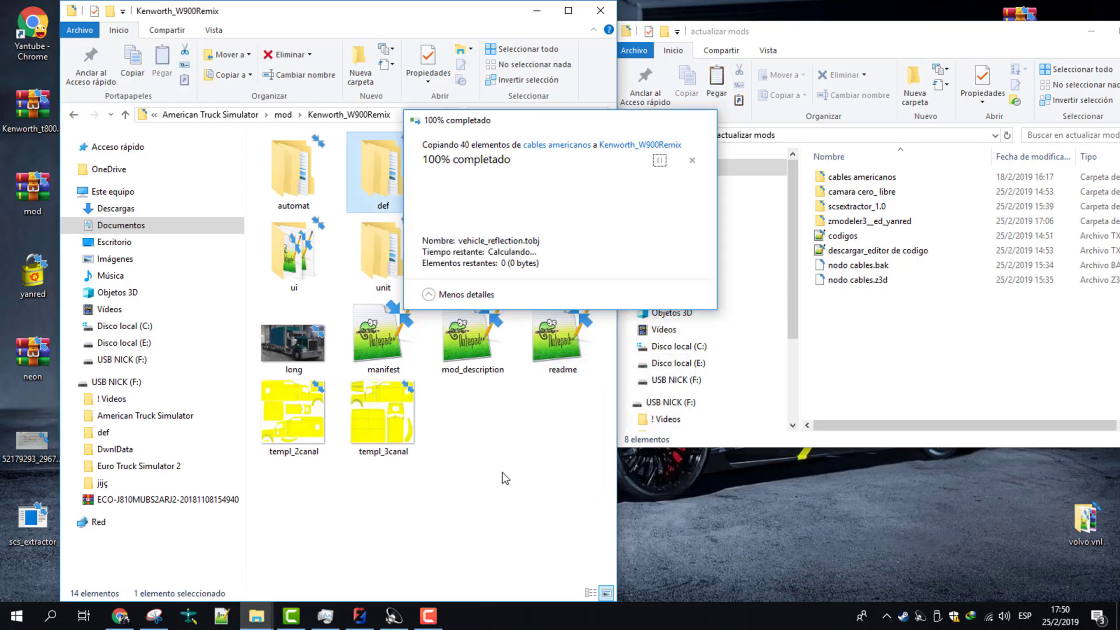
Pack all contents of the Kenworth_W900Remix folder into a ZIP-format archive named Kenworth_W900Remix.scs, with the compression method set to No comprimir
key(alt+Up)
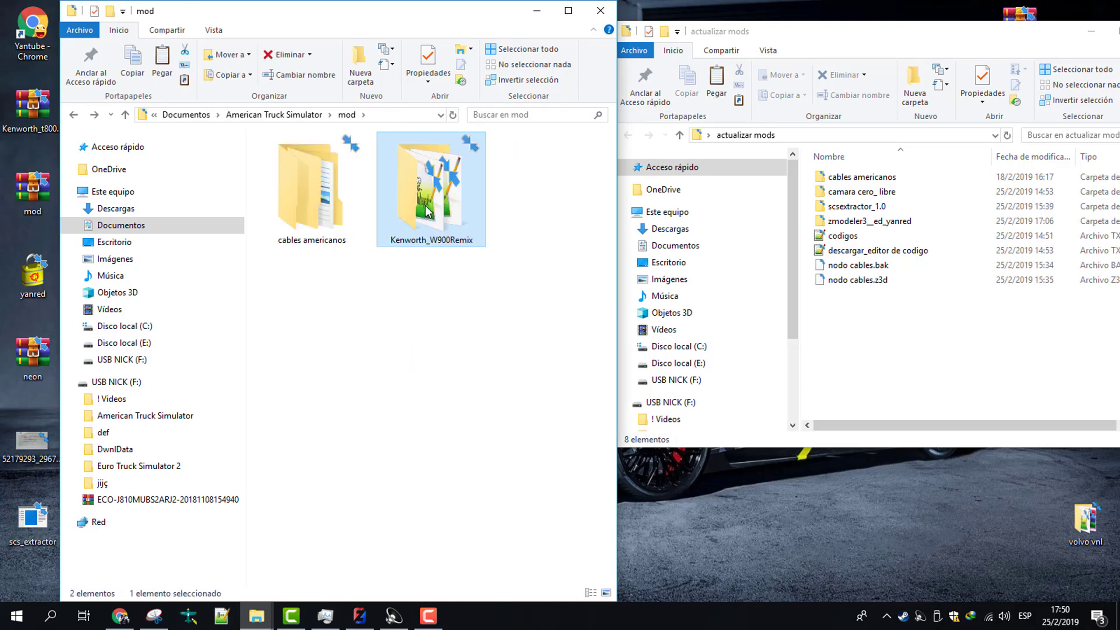
double_click(426, 211)
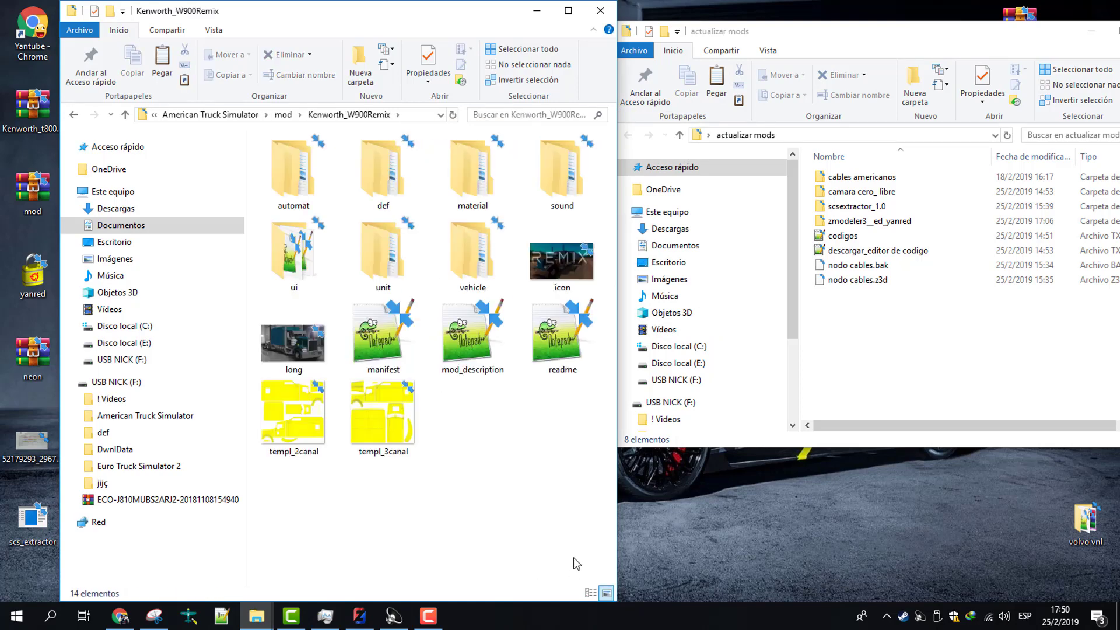
drag(576, 563, 256, 136)
right_click(298, 168)
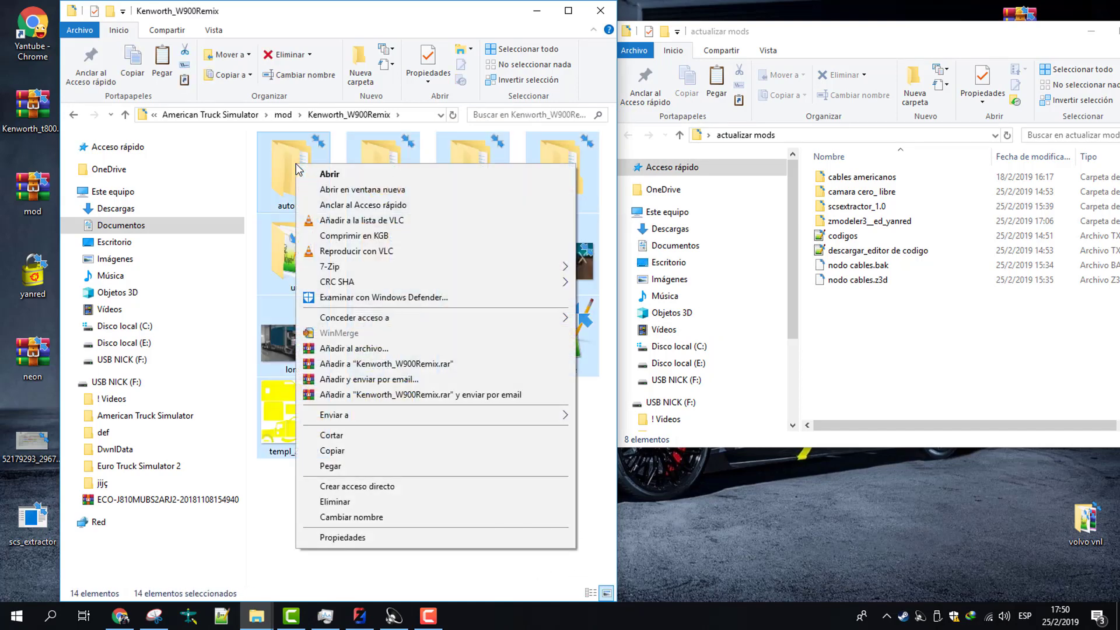
click(340, 349)
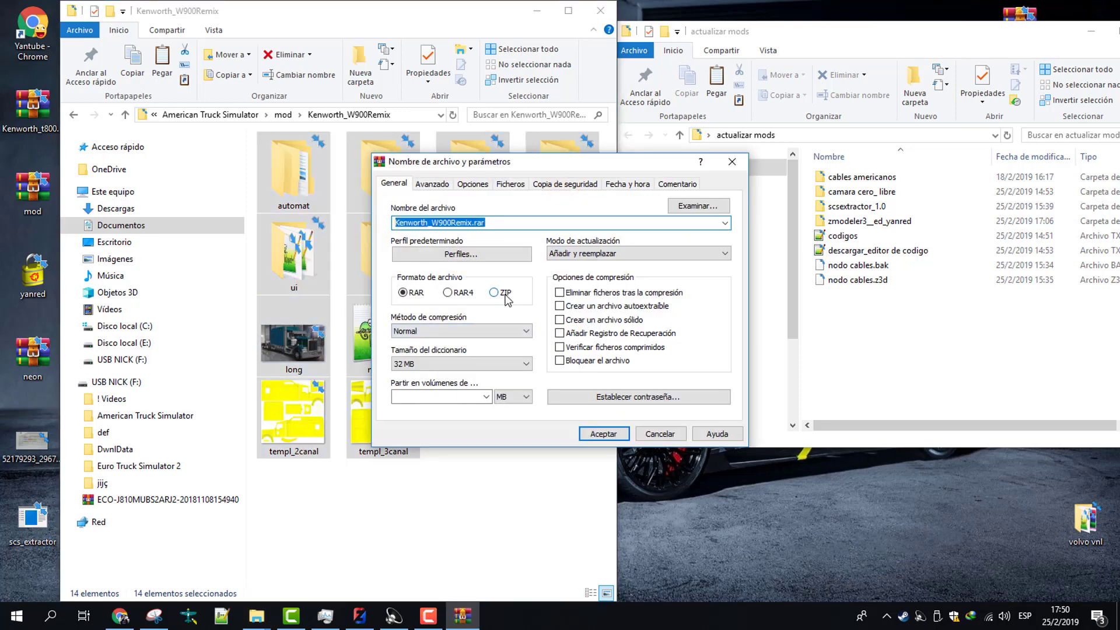
click(505, 293)
click(501, 223)
click(501, 224)
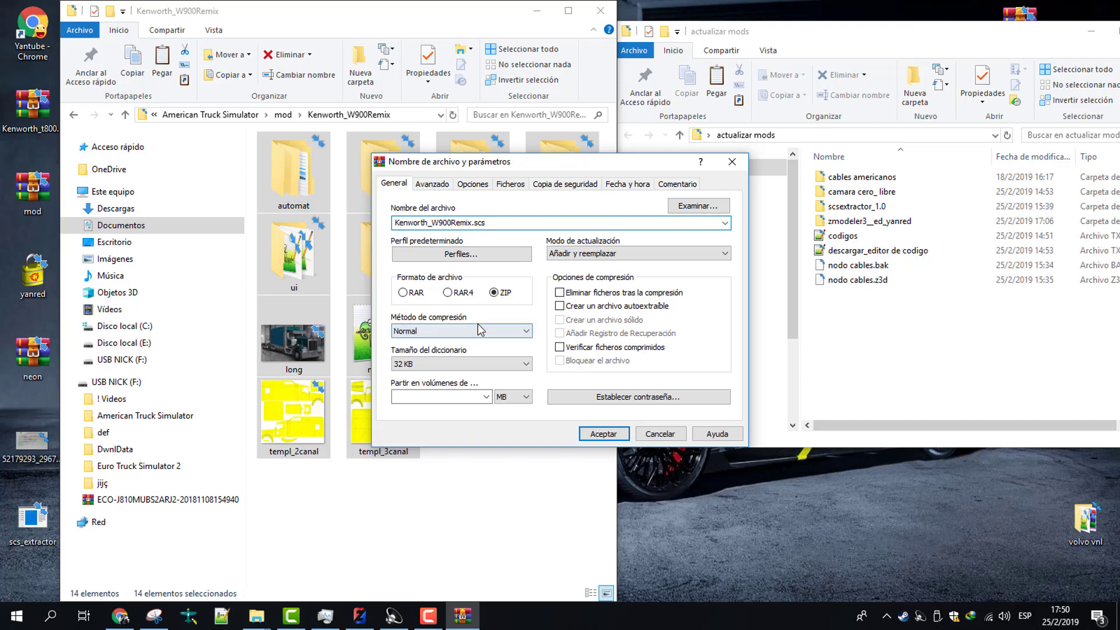
click(443, 331)
click(466, 343)
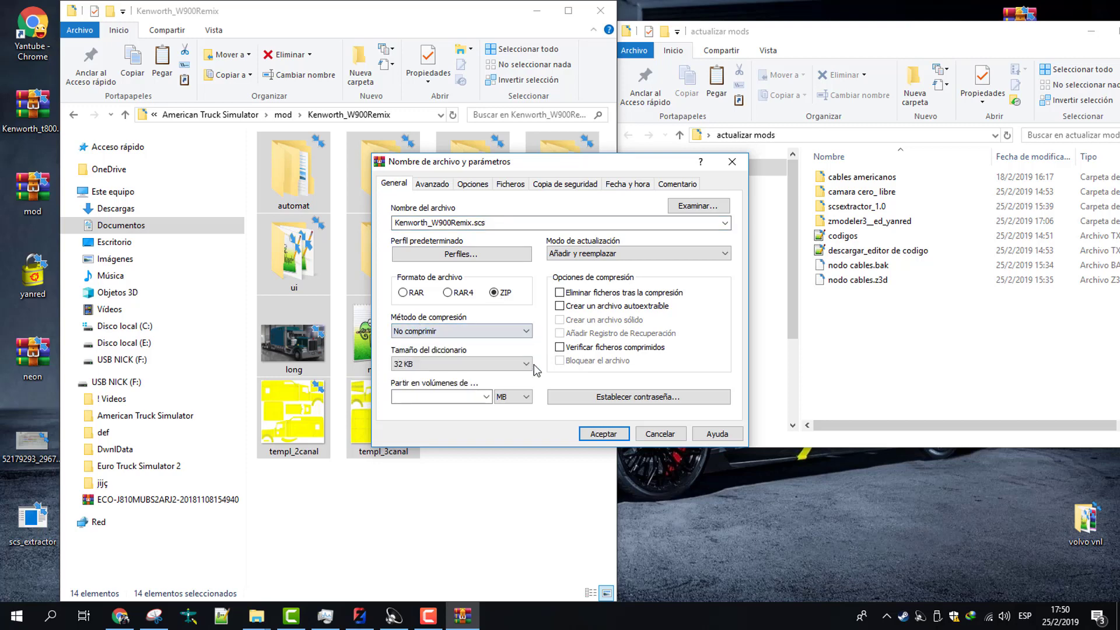
click(605, 433)
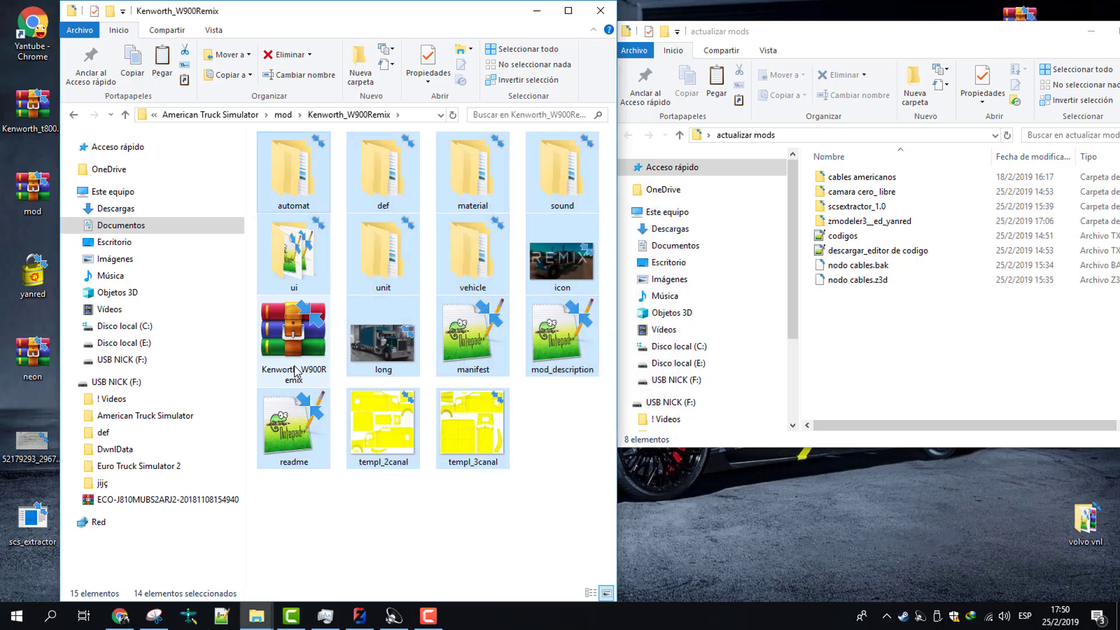
Move the Kenworth_W900Remix SCS archive out of its folder into the American Truck Simulator mod folder
click(295, 344)
right_click(295, 344)
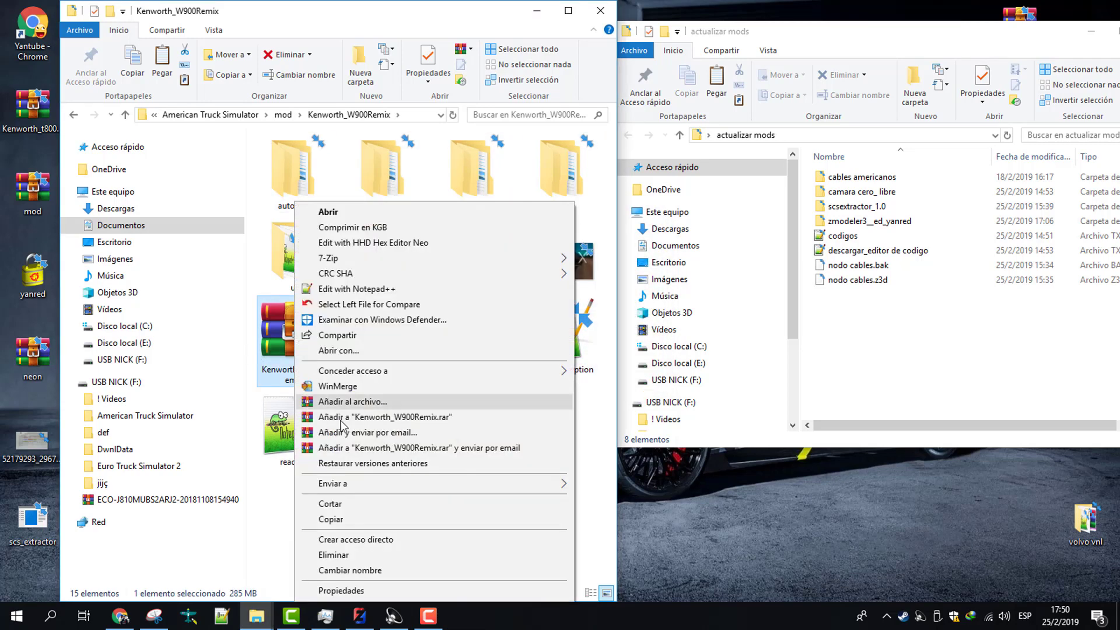
click(333, 503)
key(BackSpace)
right_click(421, 368)
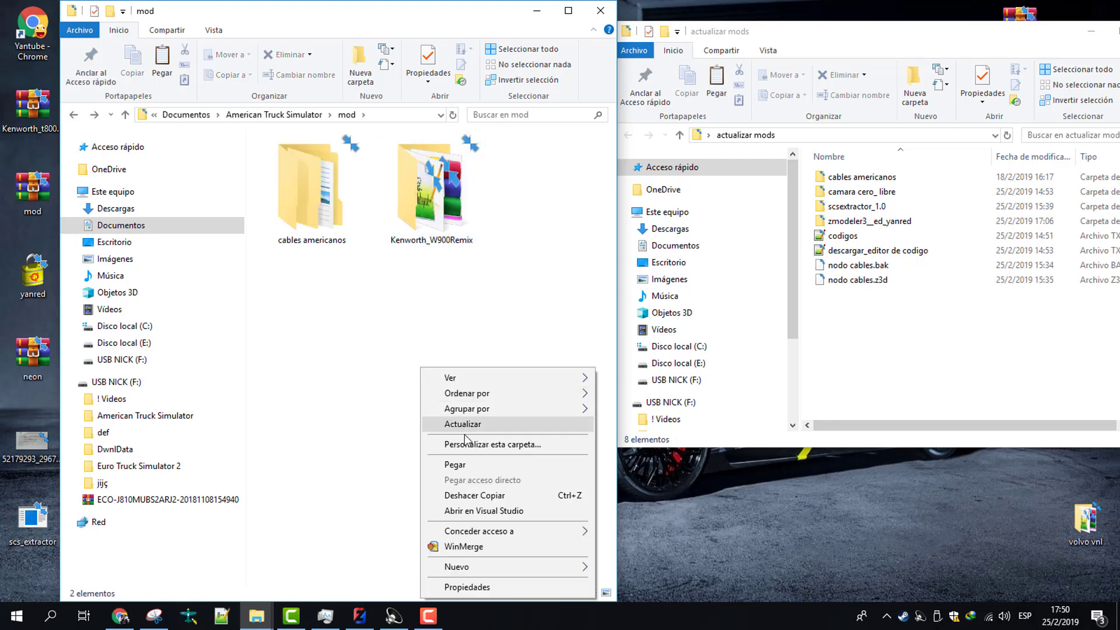
click(455, 464)
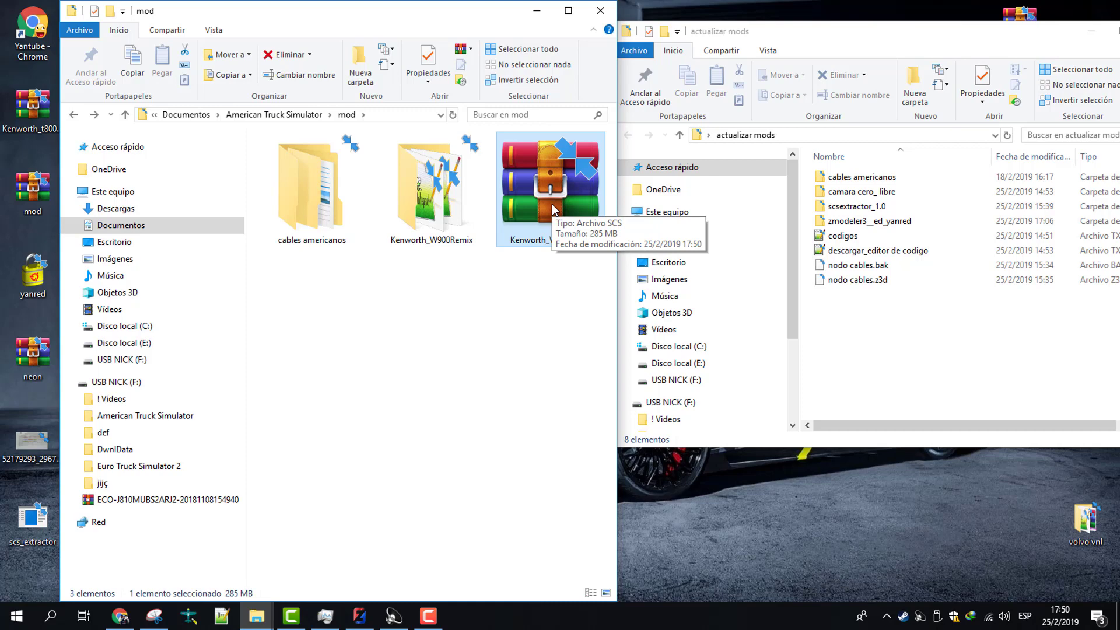
Try to compress the Kenworth_W900Remix SCS archive with 7-Zip into Kenworth_W900Remix.7z, using Ultra level and LZMA2
right_click(553, 208)
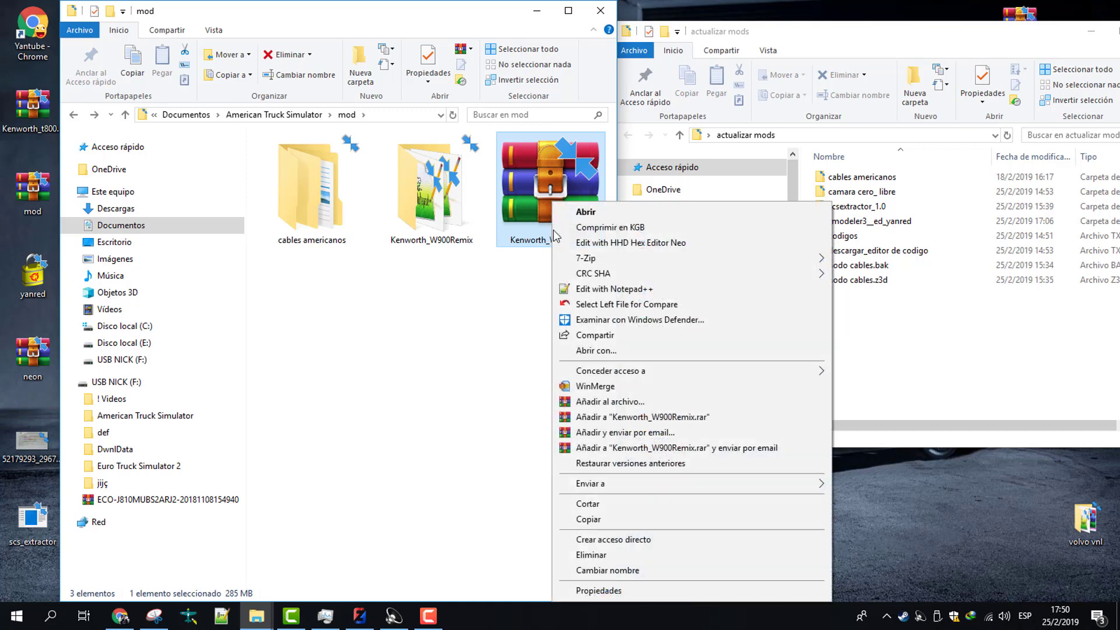
mouse_move(579, 265)
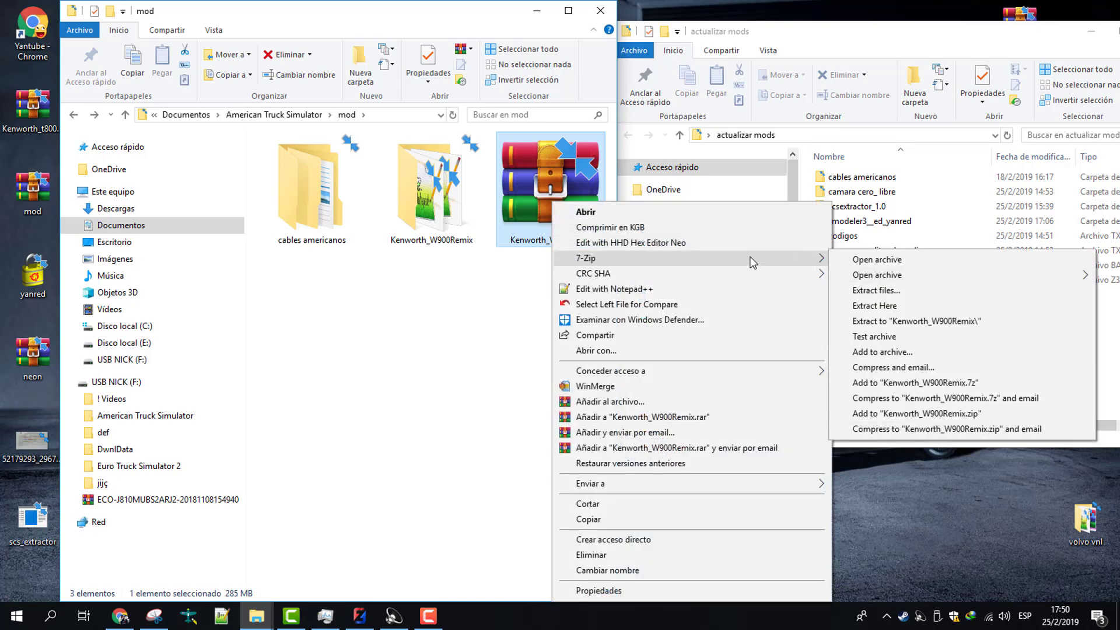
click(886, 352)
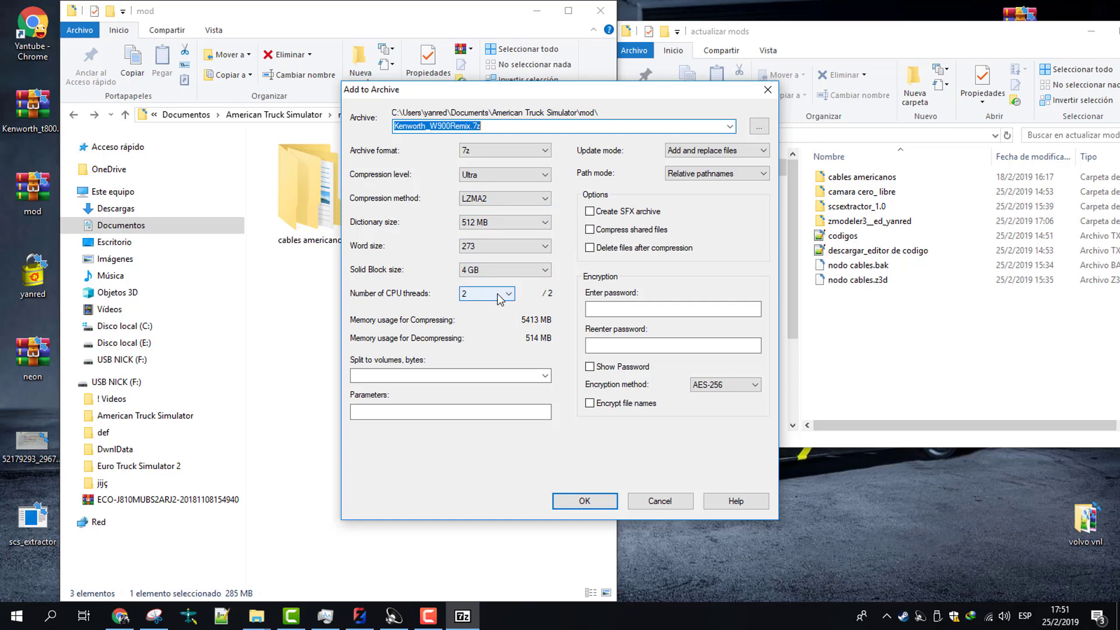
click(585, 503)
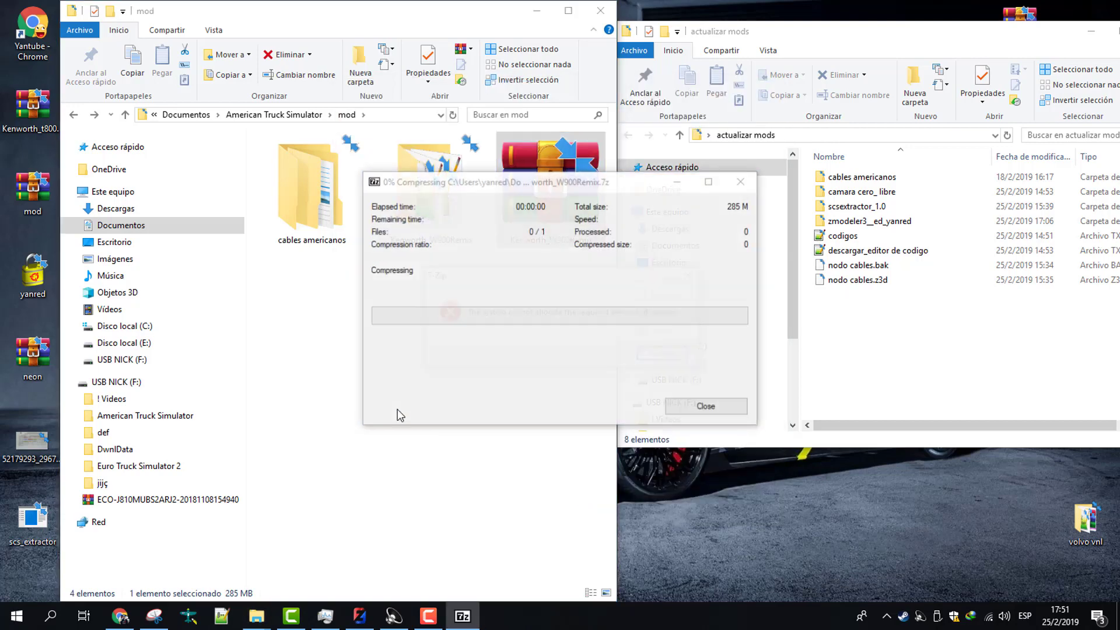
click(689, 277)
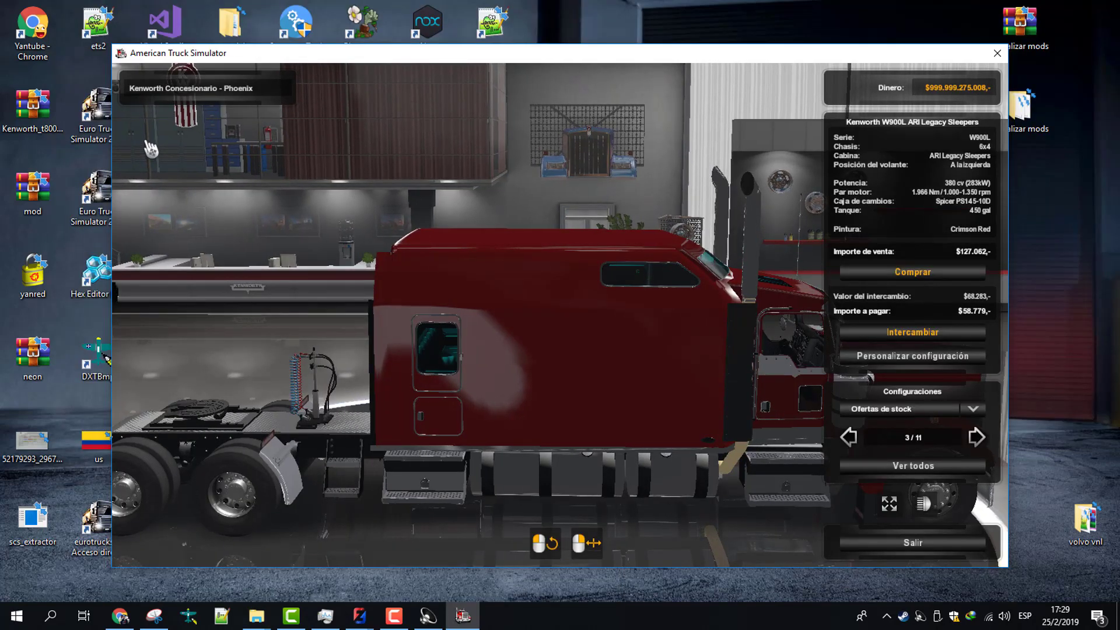
Switch to American Truck Simulator and view the W900L ARI Legacy Sleepers truck from the front at the Kenworth dealer
drag(453, 159, 435, 240)
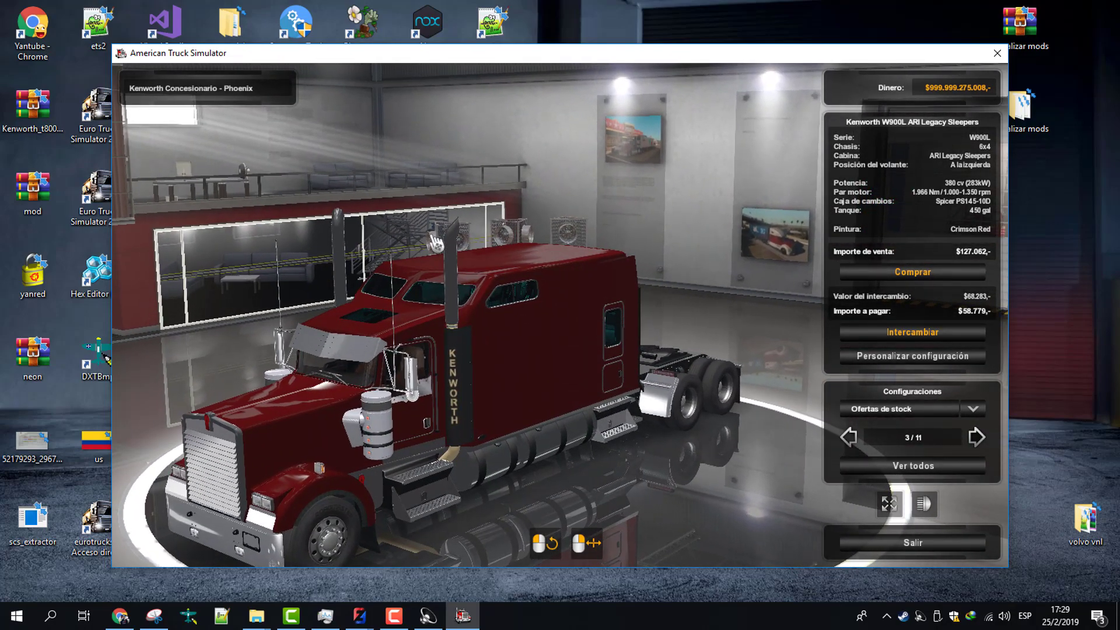